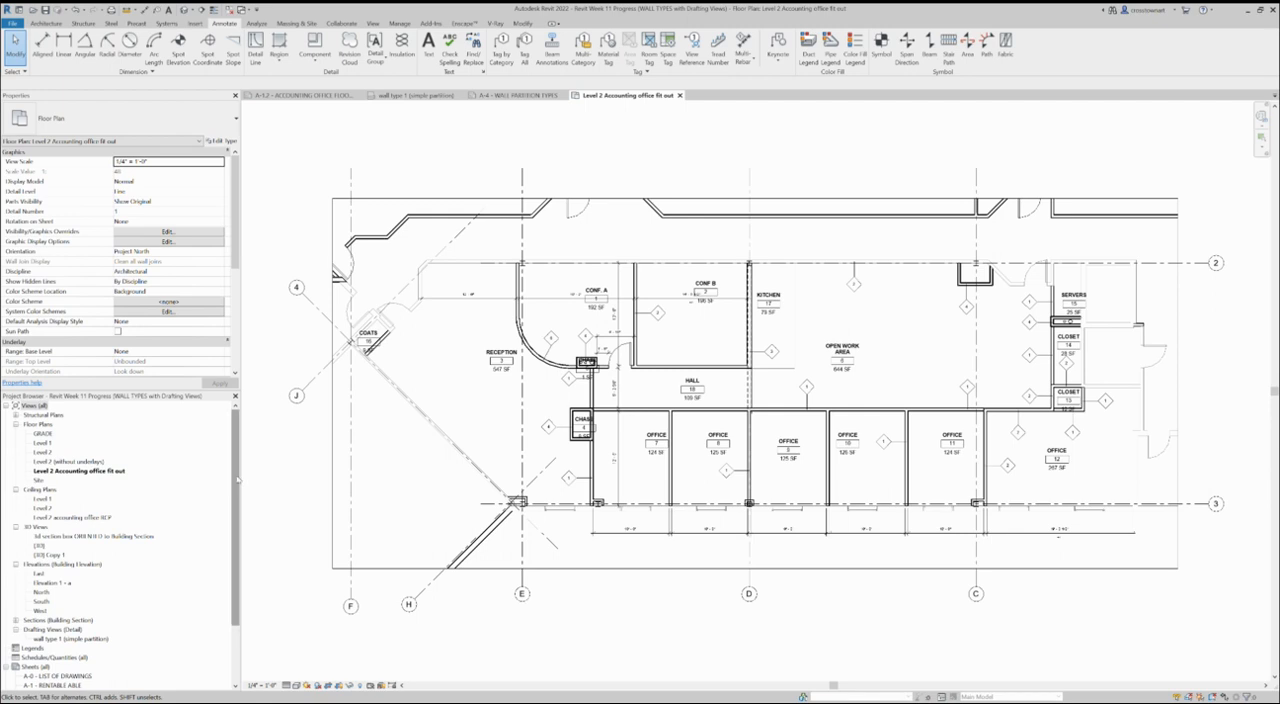
drag(238, 479, 240, 548)
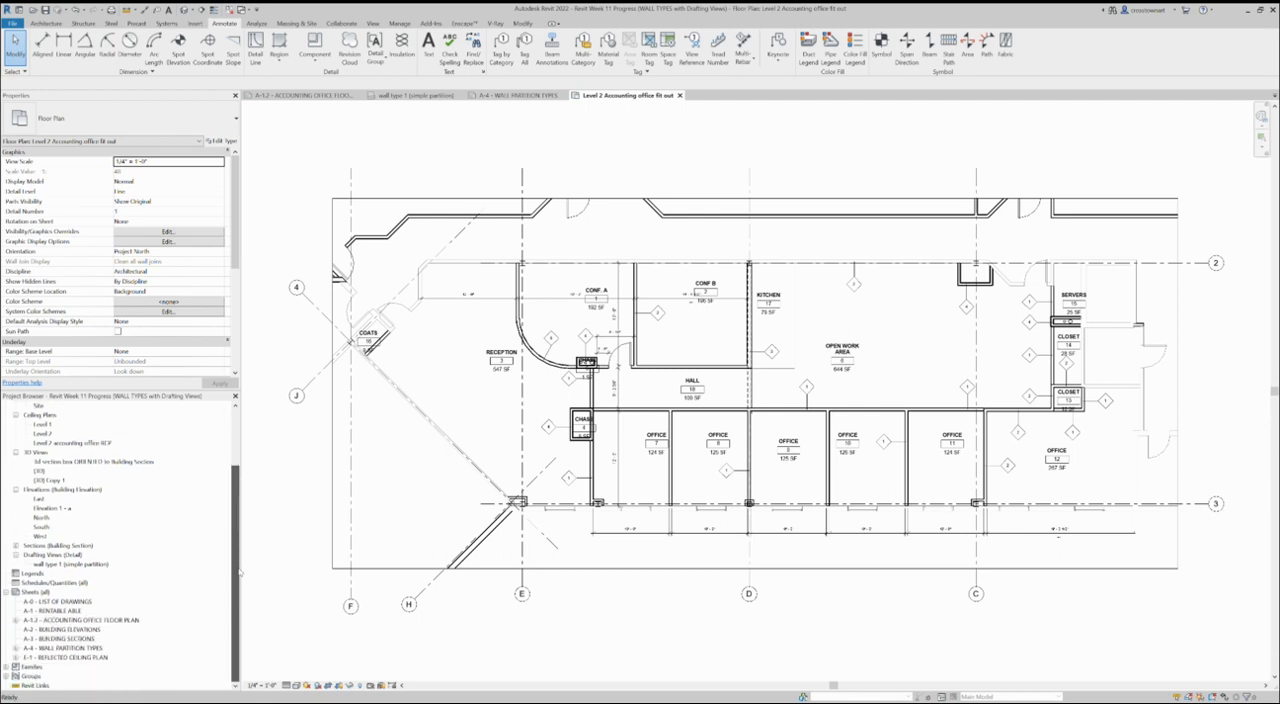
click(239, 573)
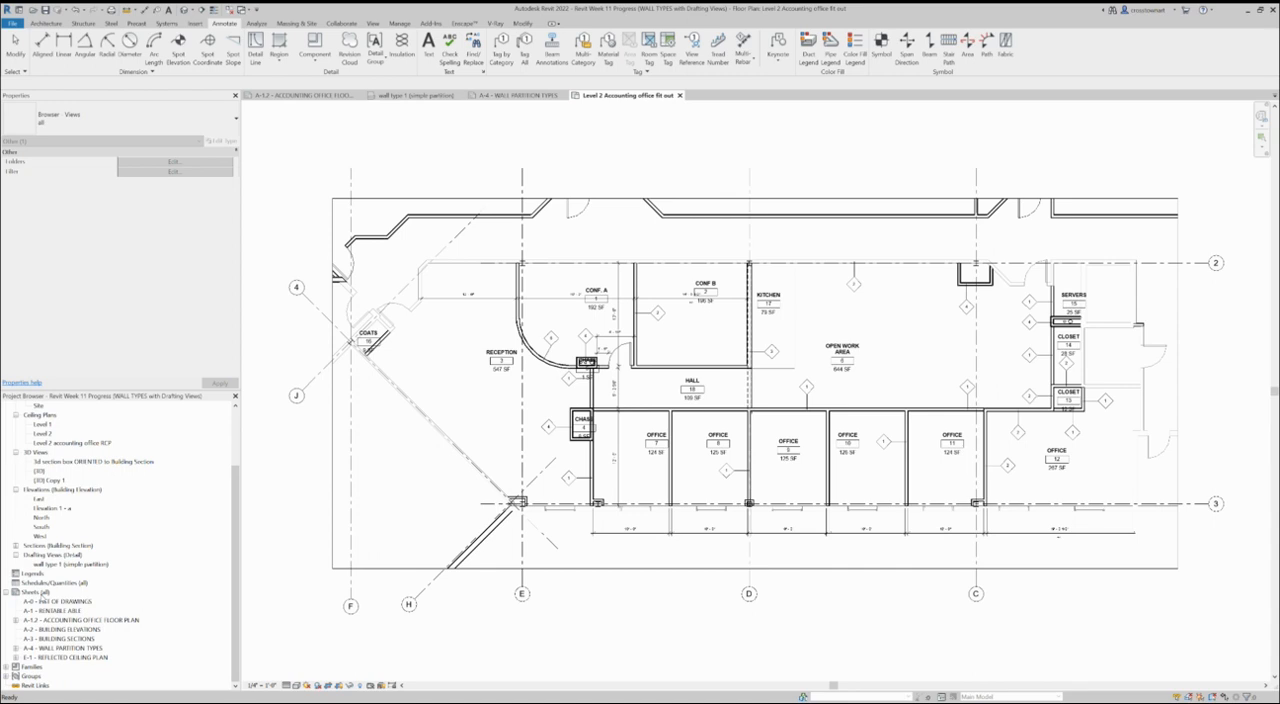
scroll(771, 305, up, 2)
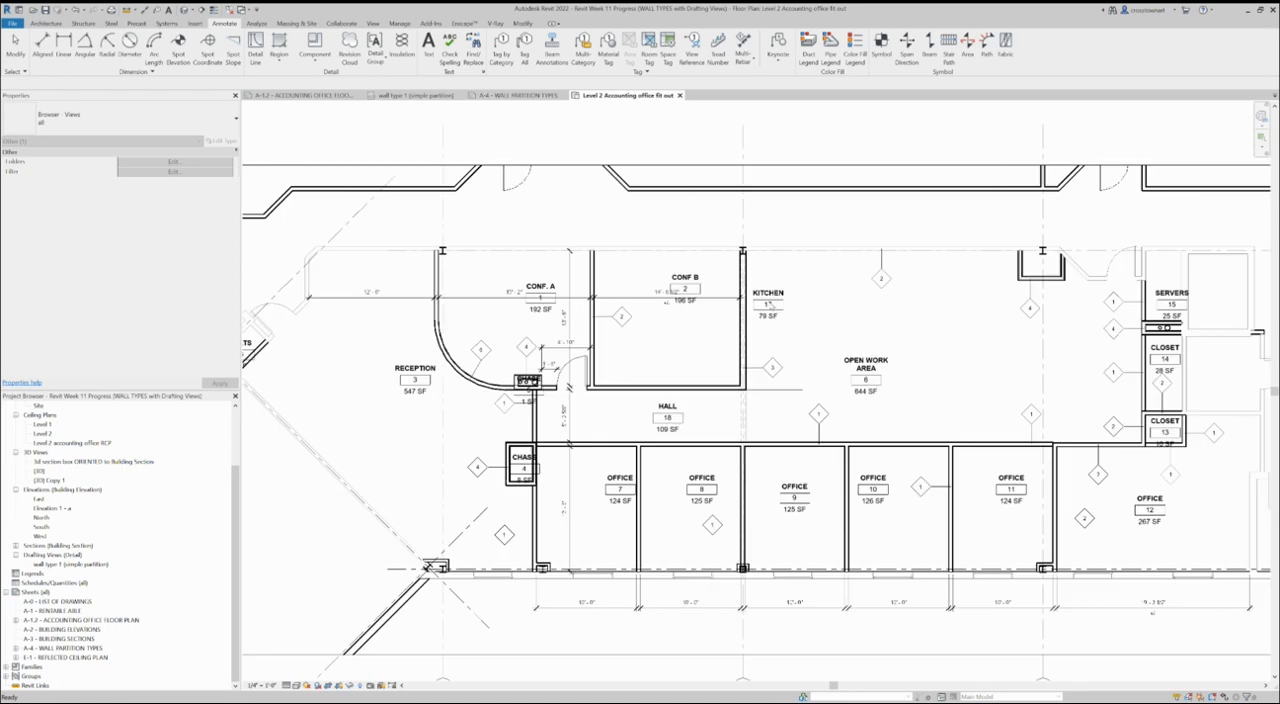
scroll(845, 380, down, 1)
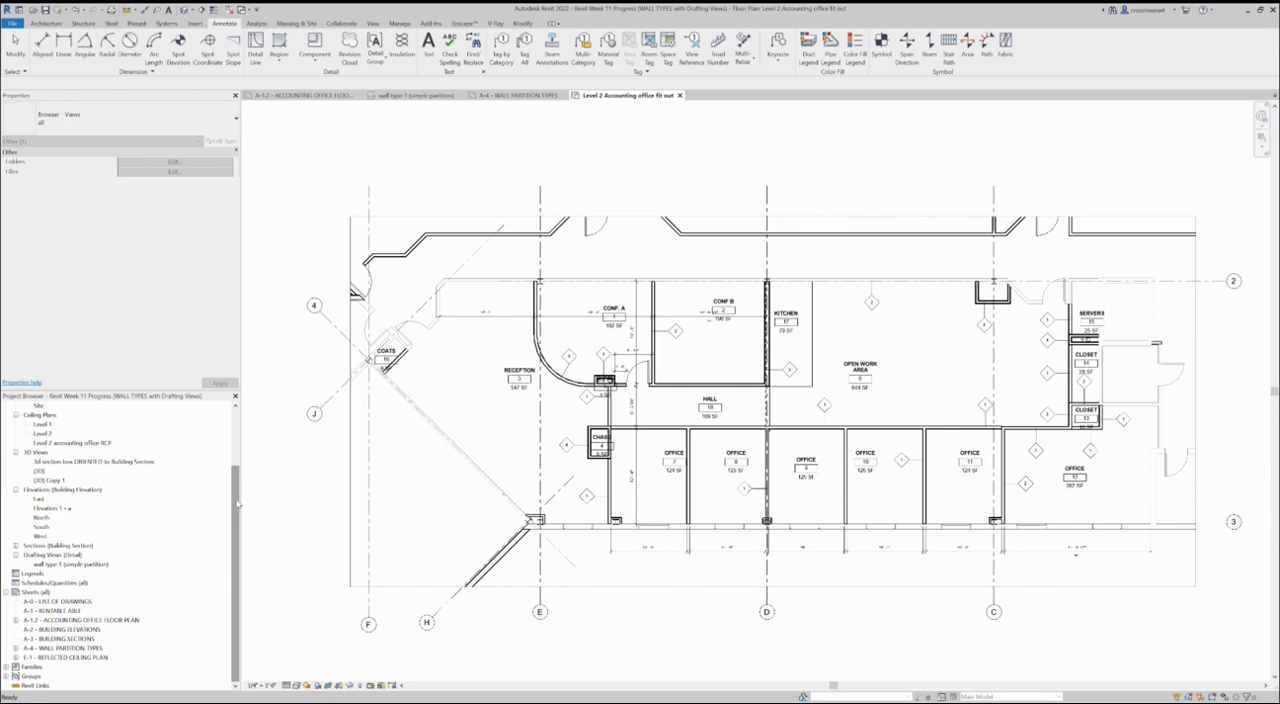
- Create a new sheet with the D 22 x 34 Horizontal squirrel titleblock, dismissing the save reminder without saving
drag(238, 505, 240, 428)
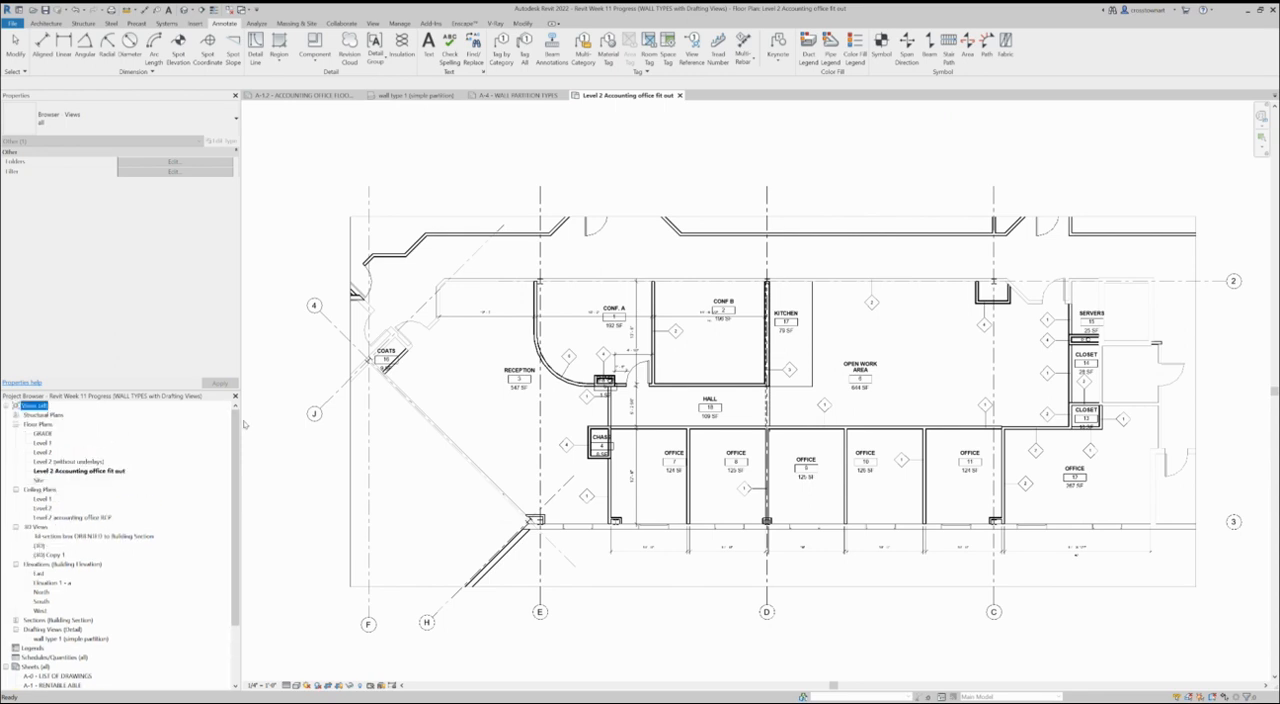
scroll(226, 516, down, 2)
click(34, 611)
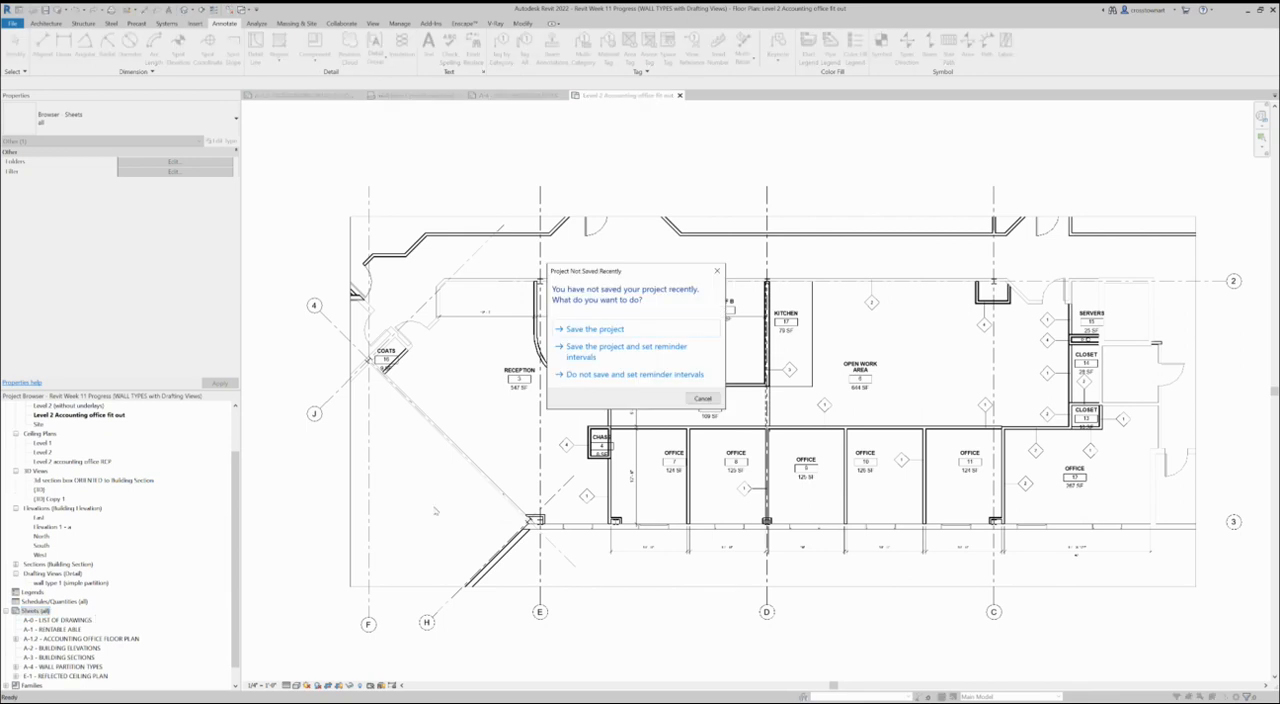
click(710, 400)
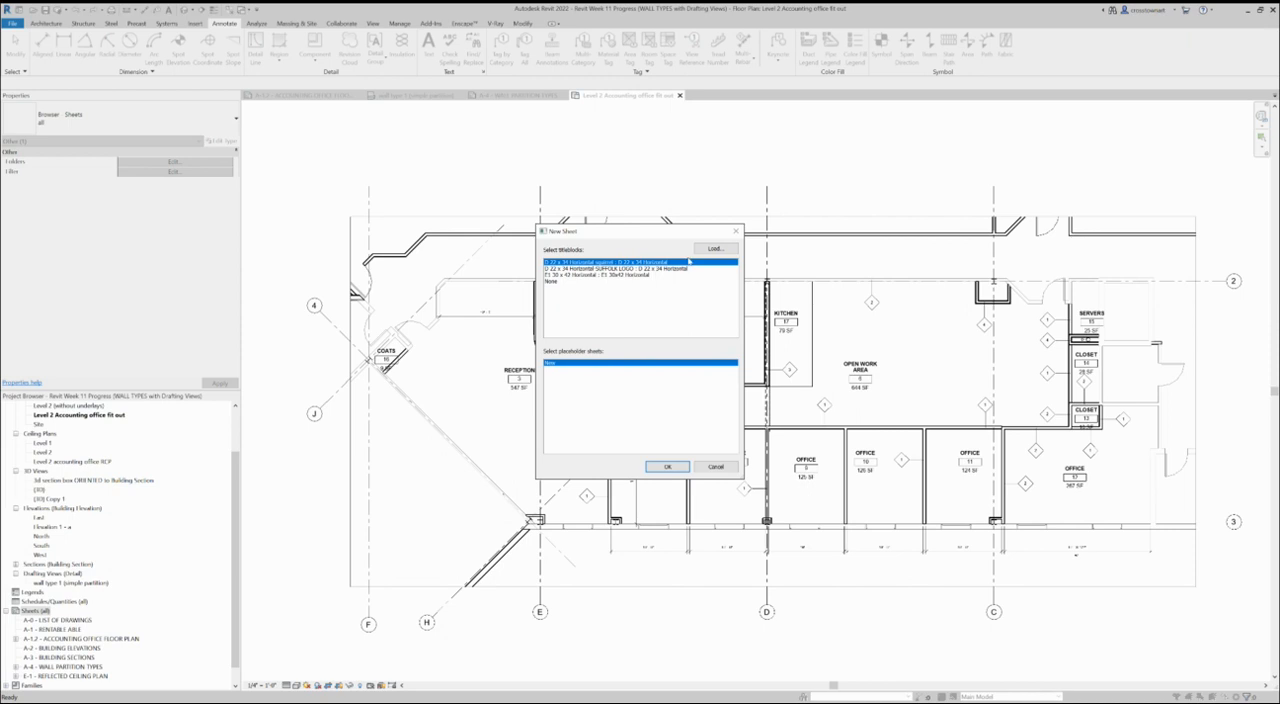
click(667, 466)
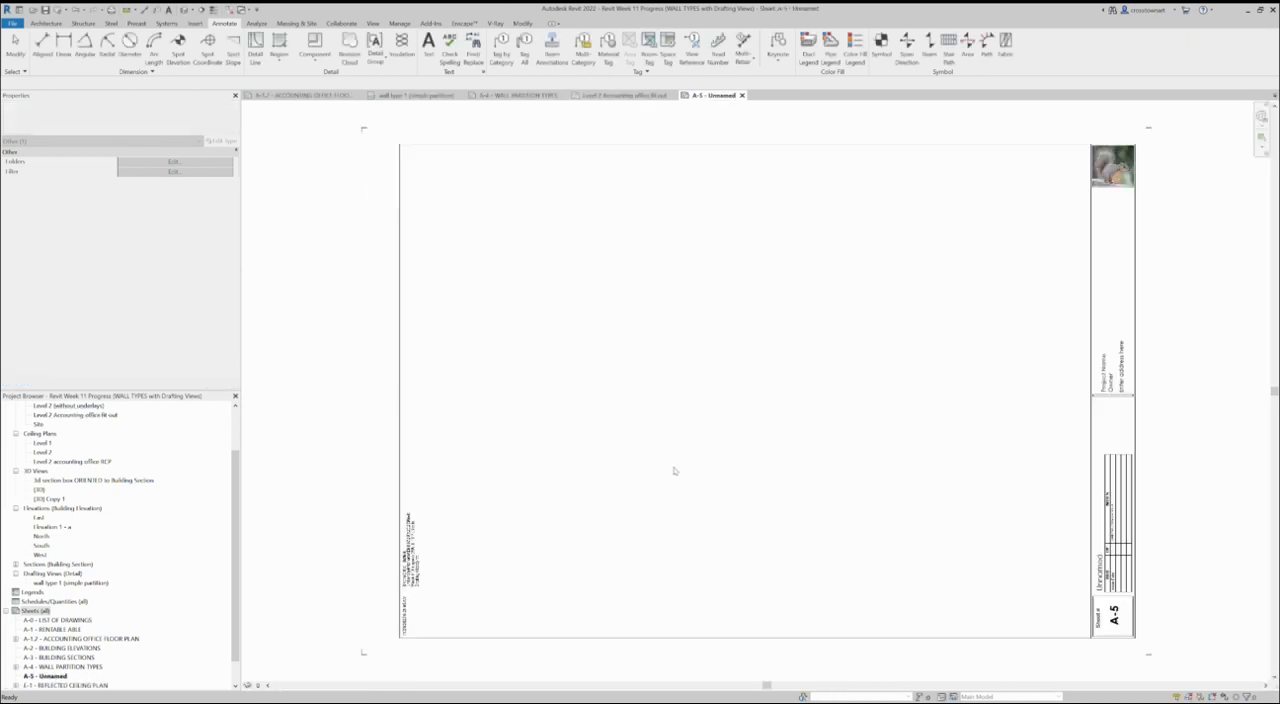
- Change the new sheet's number in the title block to a-9.2
click(1122, 620)
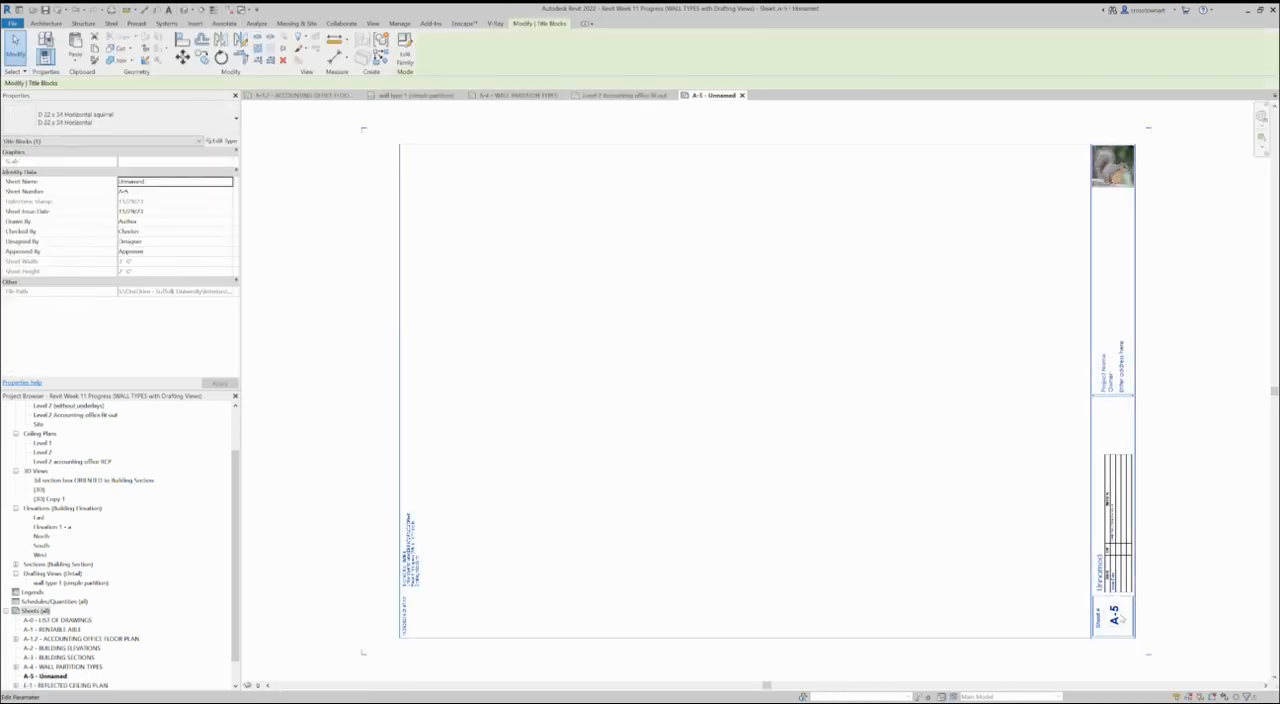
click(1119, 618)
text(A-9.2)
key(Return)
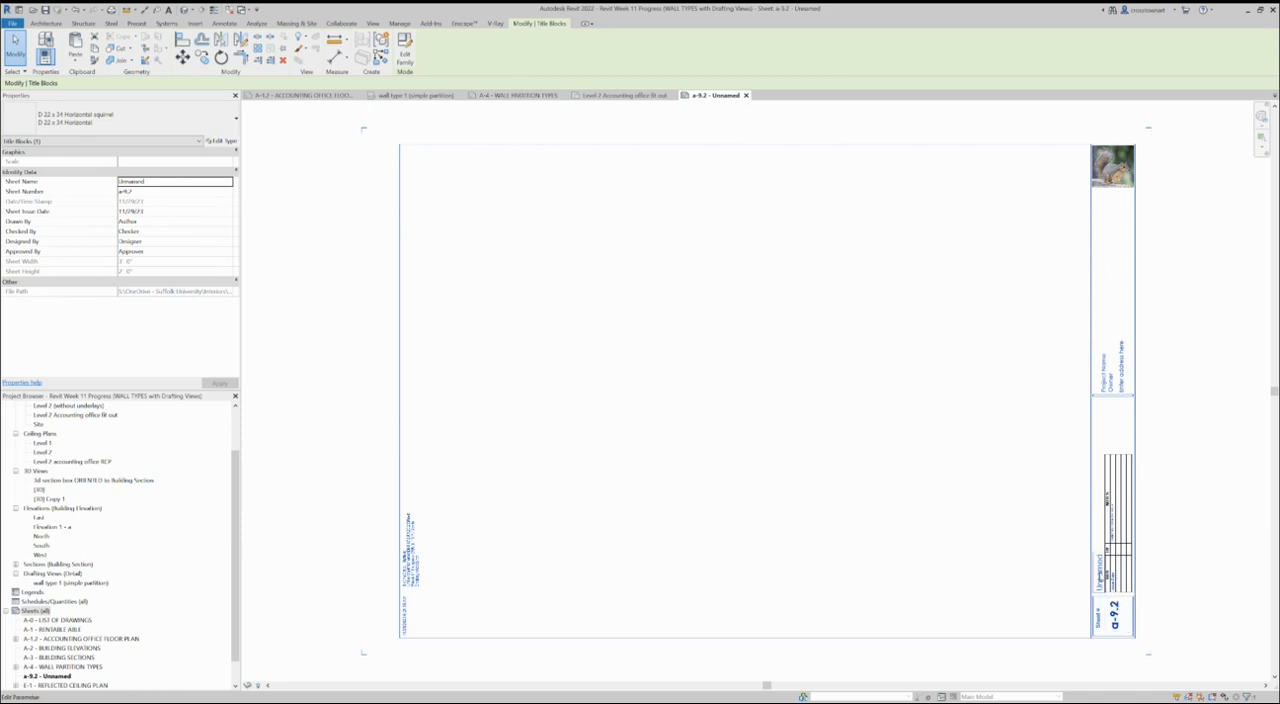
- Name sheet a-9.2 "interior elevations" in its title block and deselect the title block
click(1099, 575)
text(Interior elevations)
key(Return)
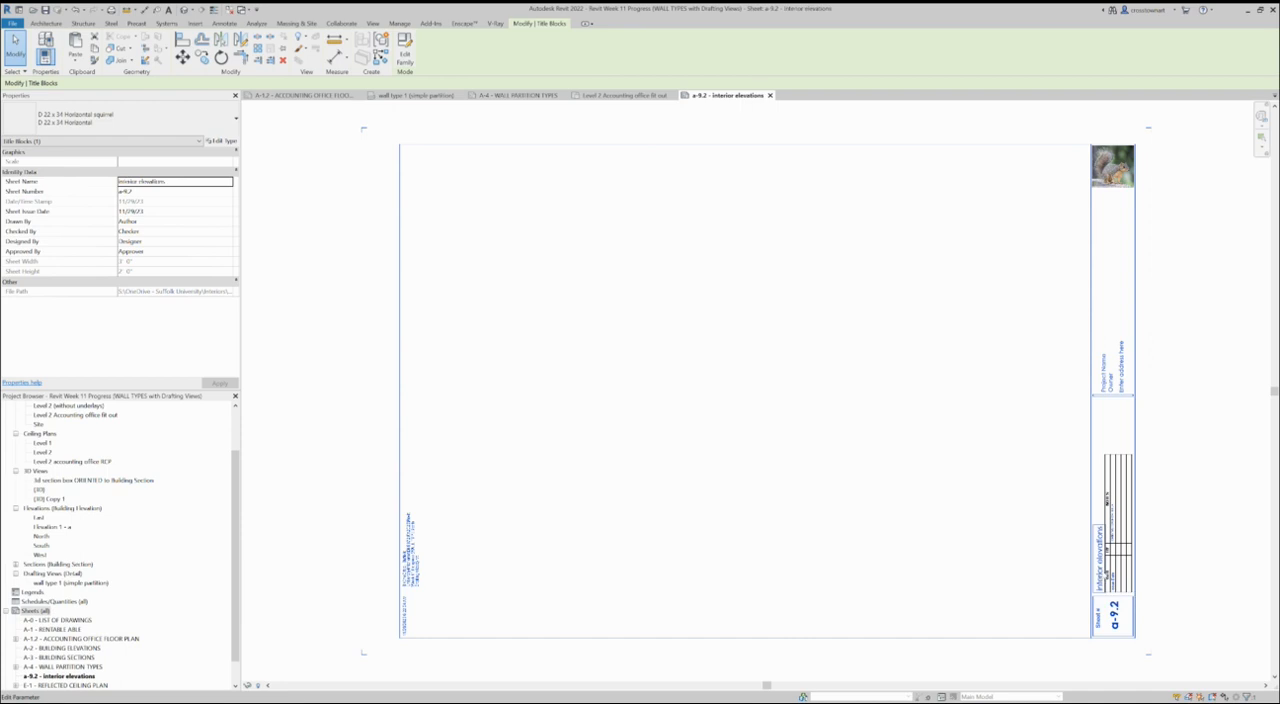
click(875, 468)
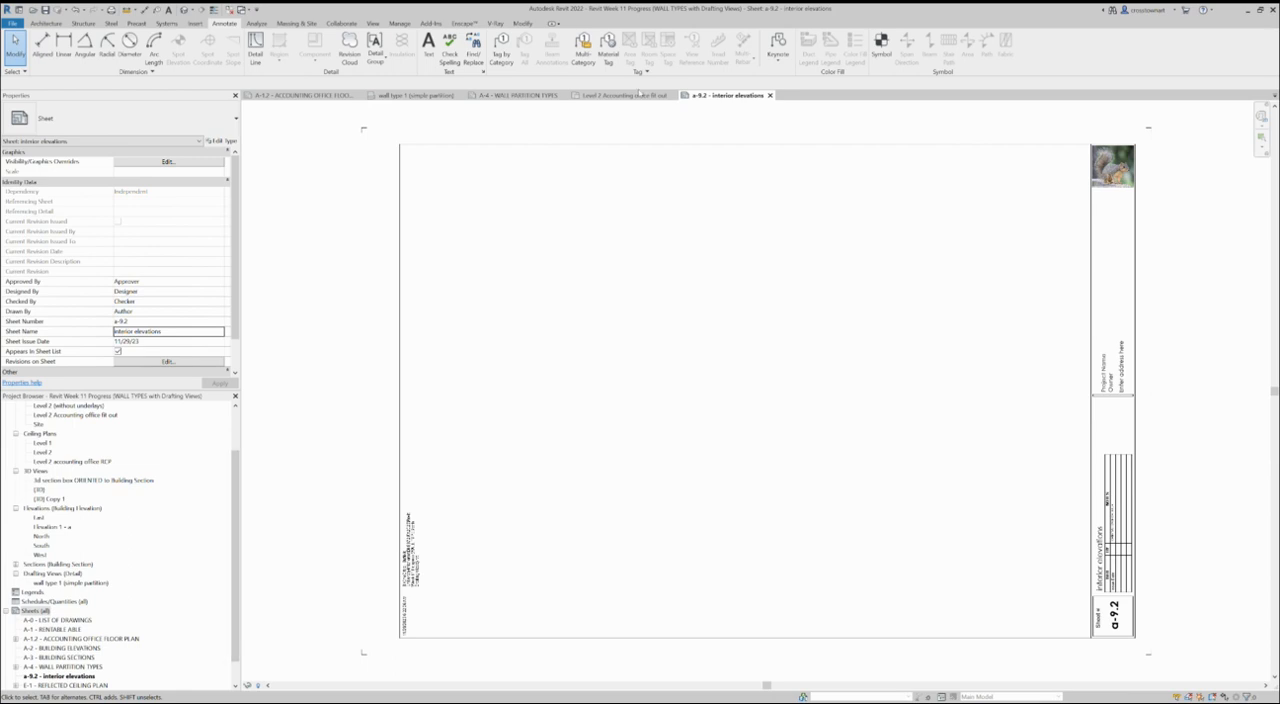
- Return to the Level 2 Accounting office fit out floor plan and select the Conf. A door
click(638, 97)
scroll(660, 525, up, 2)
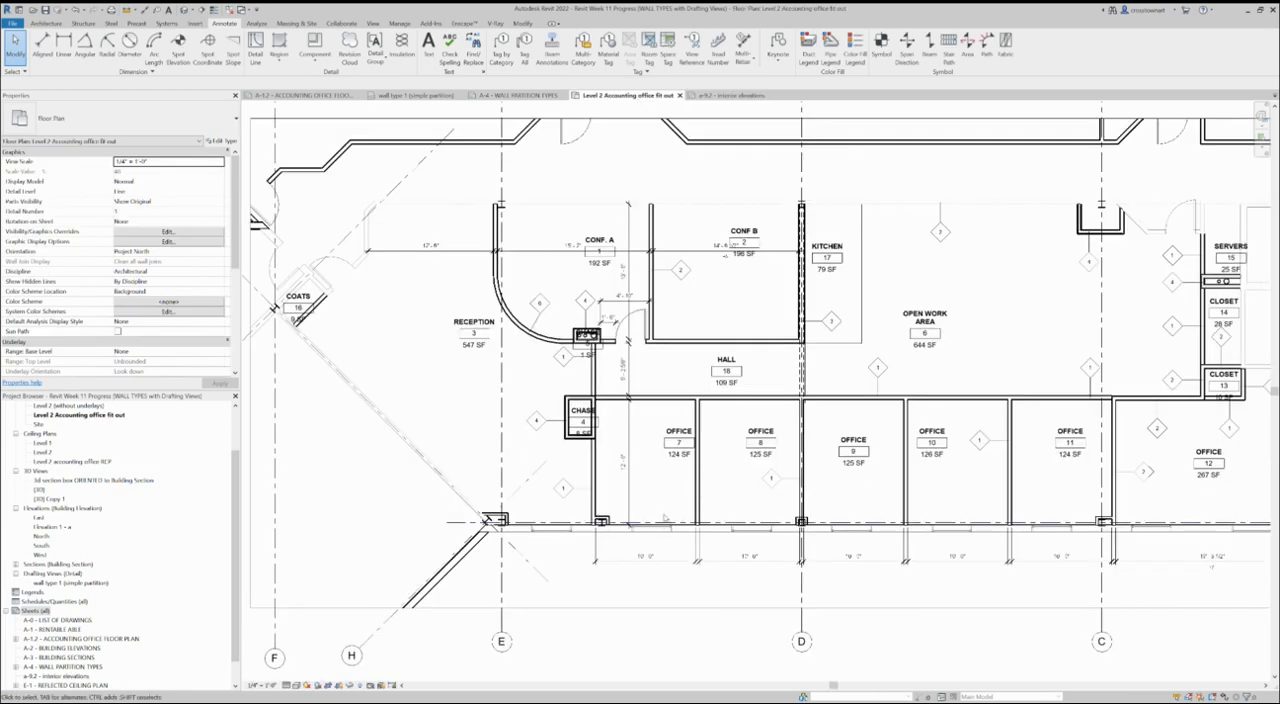
click(646, 327)
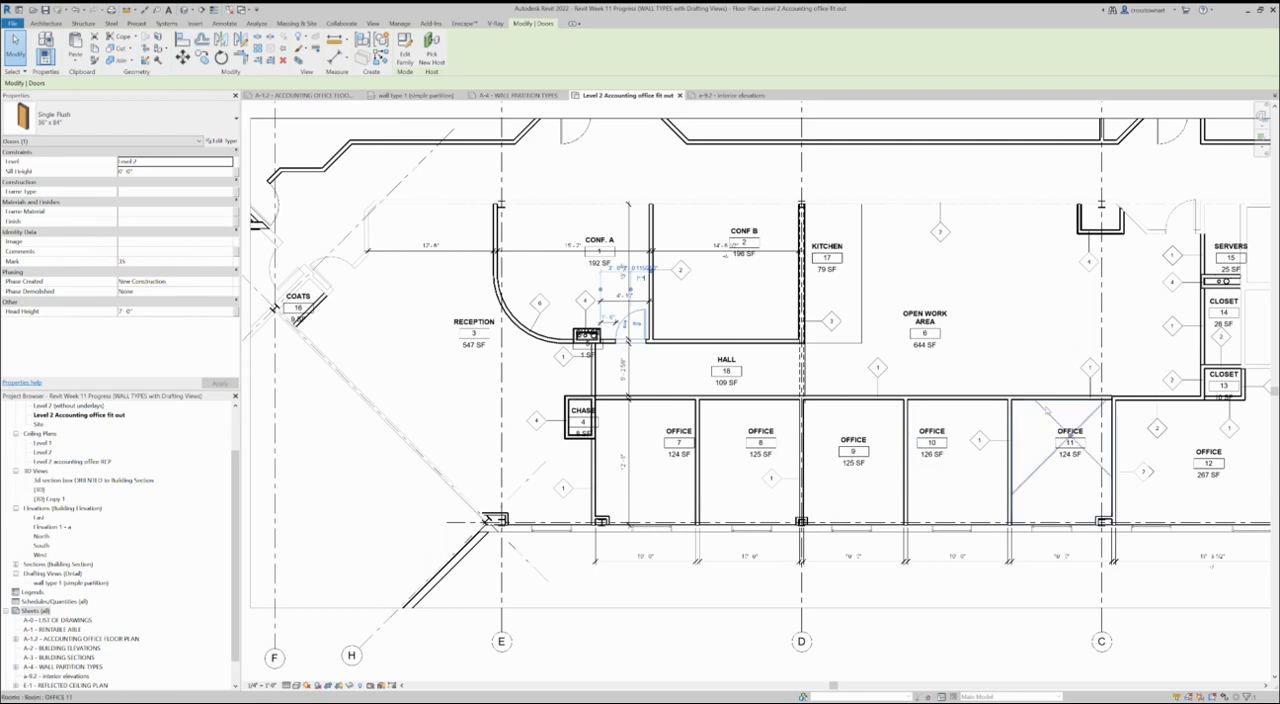
scroll(405, 386, down, 1)
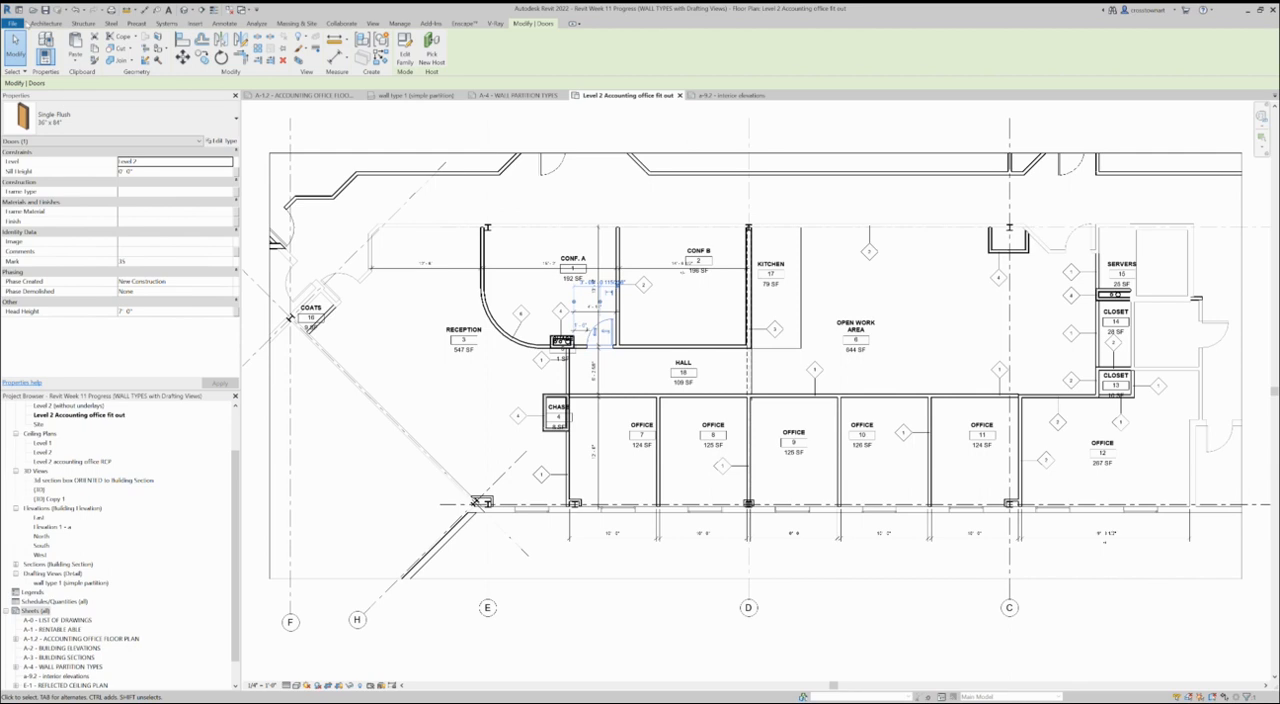
- Place 36" x 84" Single Flush doors in the hall-side walls of offices 7 to 12 and Conf. B, and end the Door command
click(224, 22)
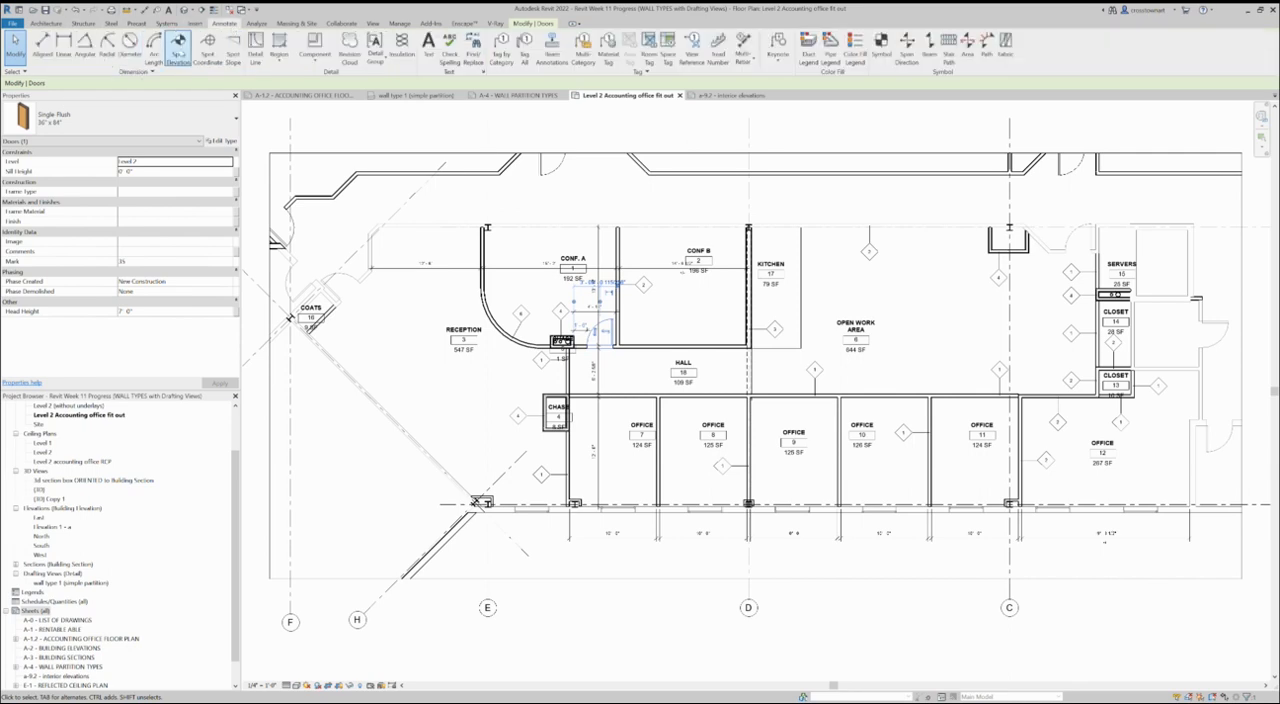
click(46, 22)
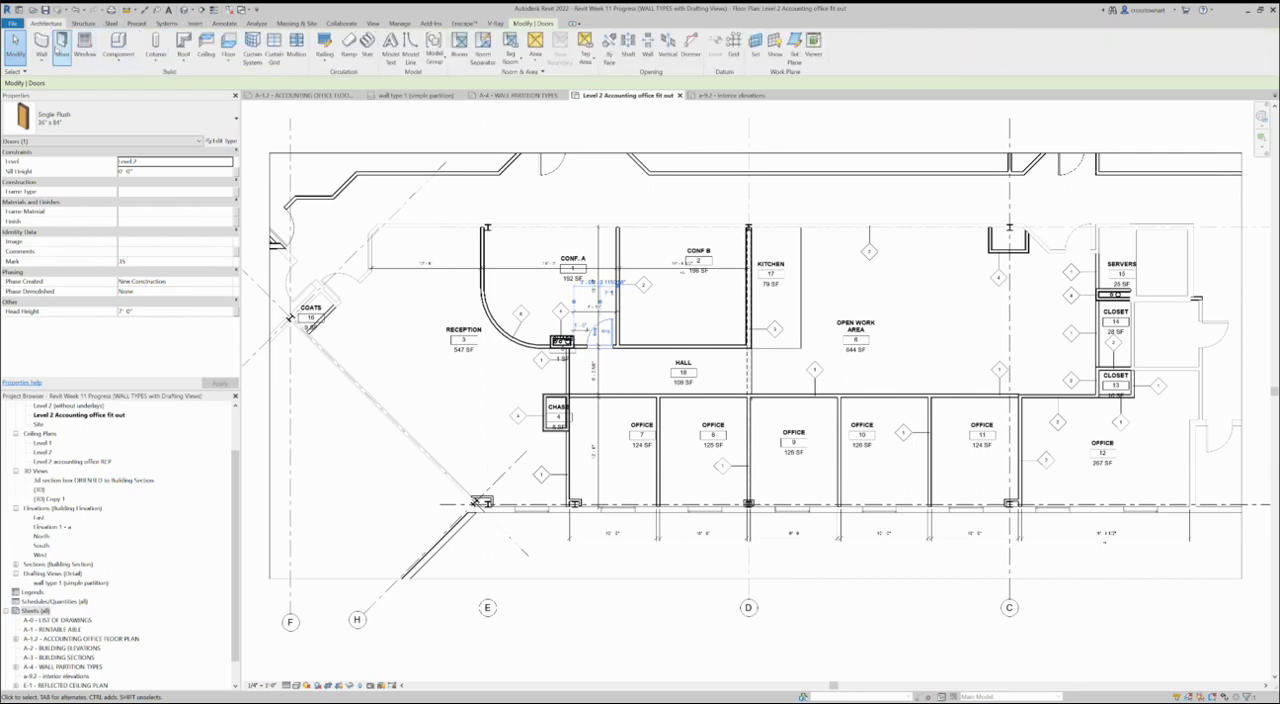
click(62, 45)
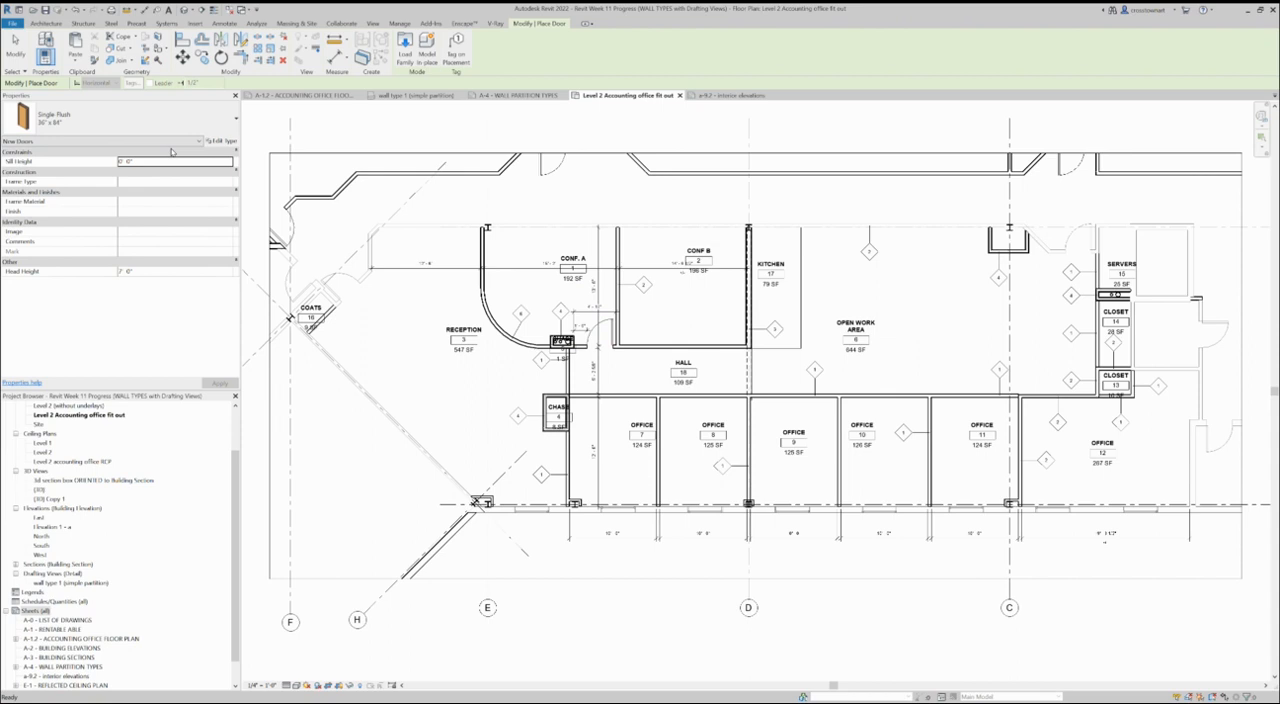
click(642, 399)
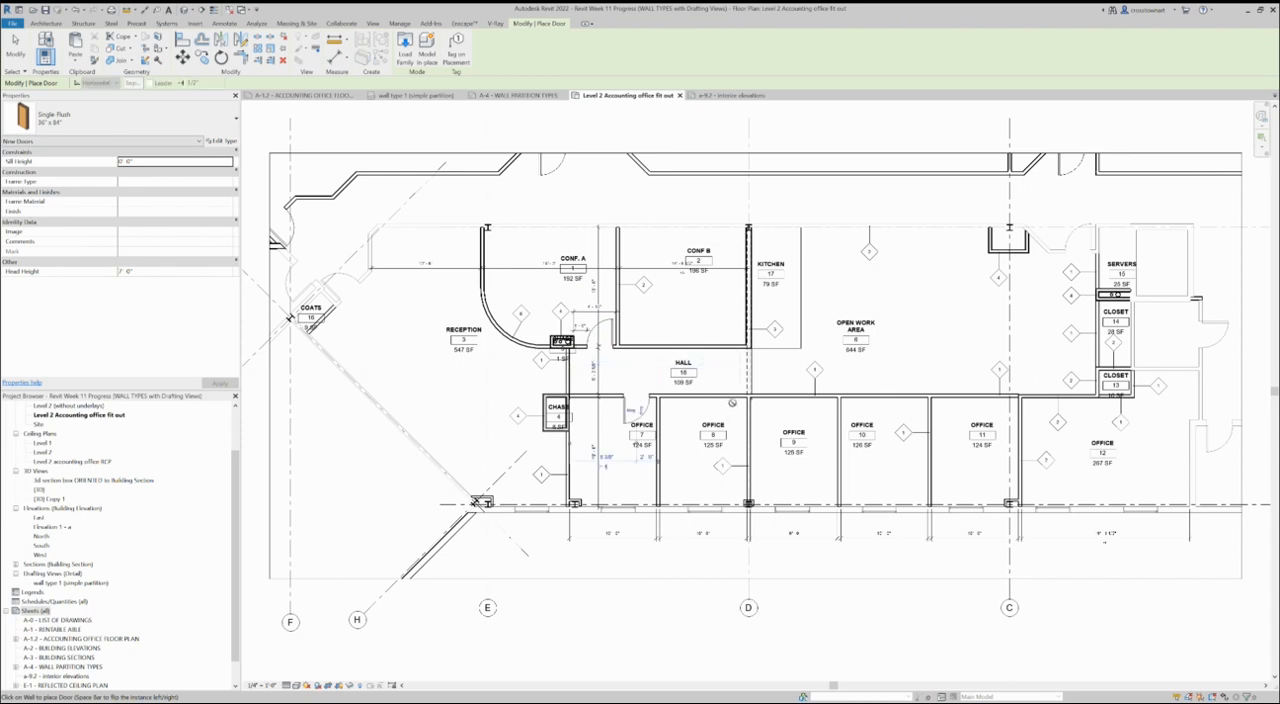
click(731, 401)
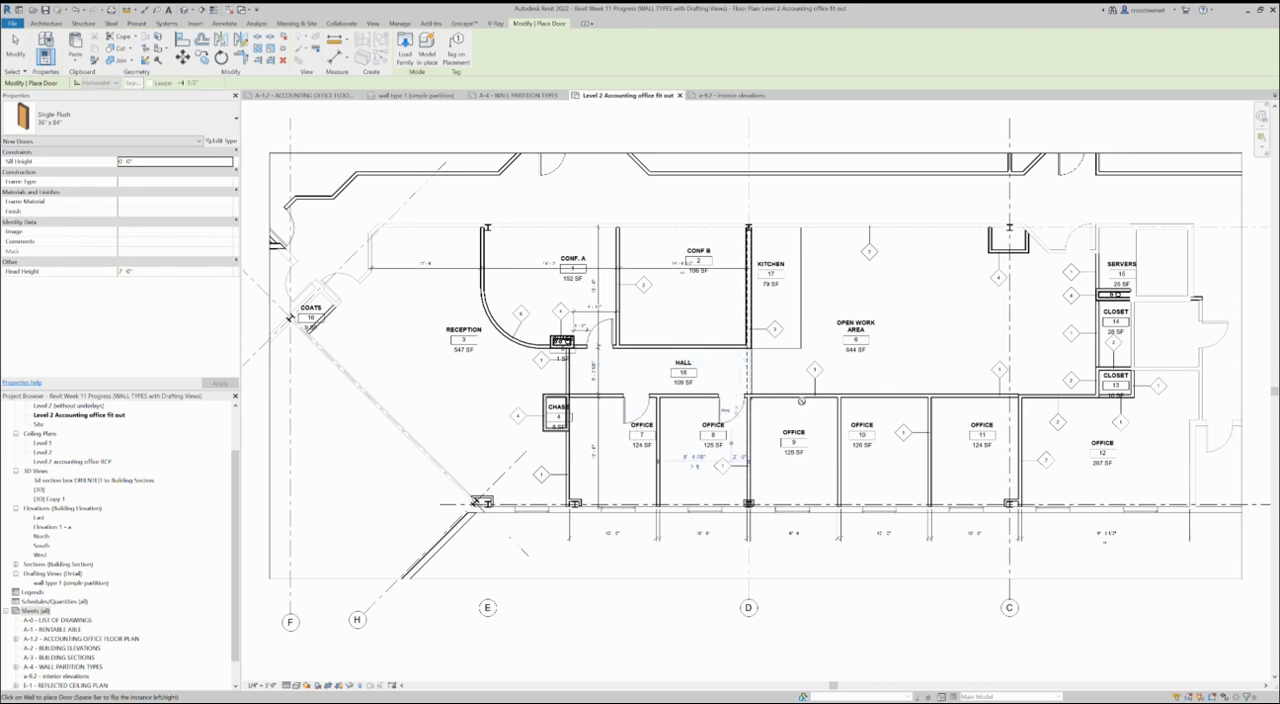
click(800, 400)
click(892, 400)
click(950, 400)
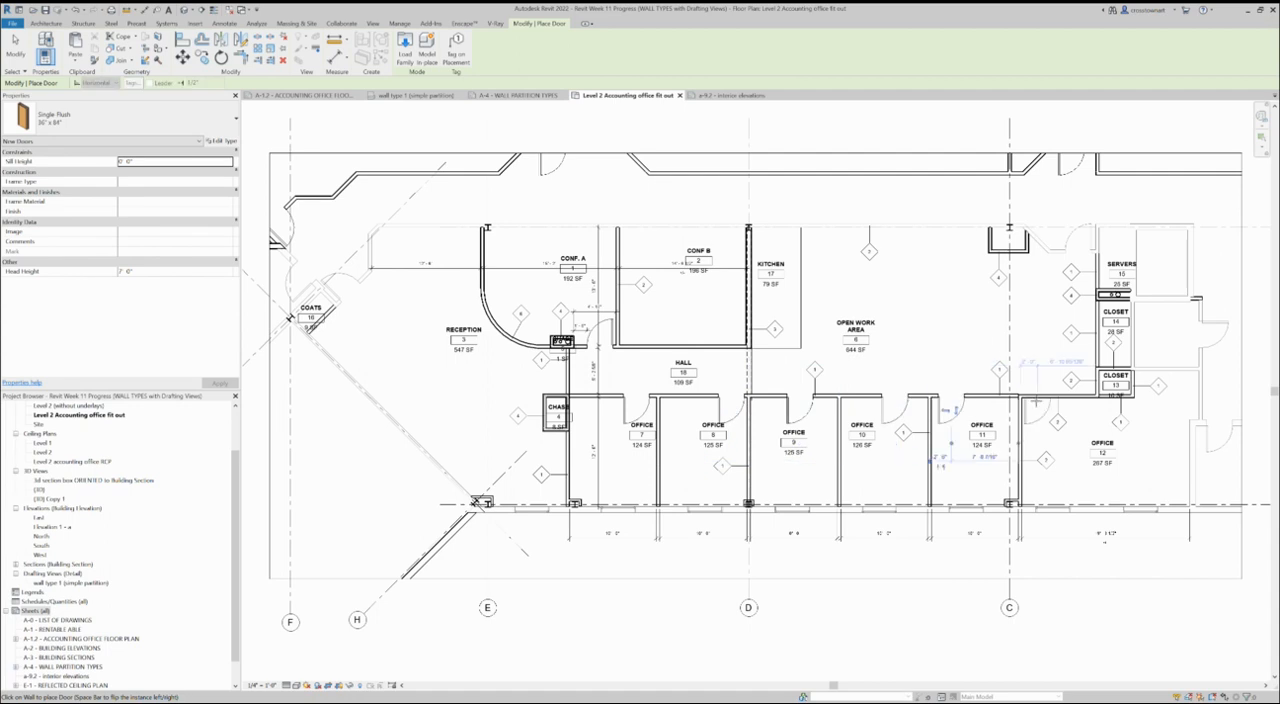
click(1035, 402)
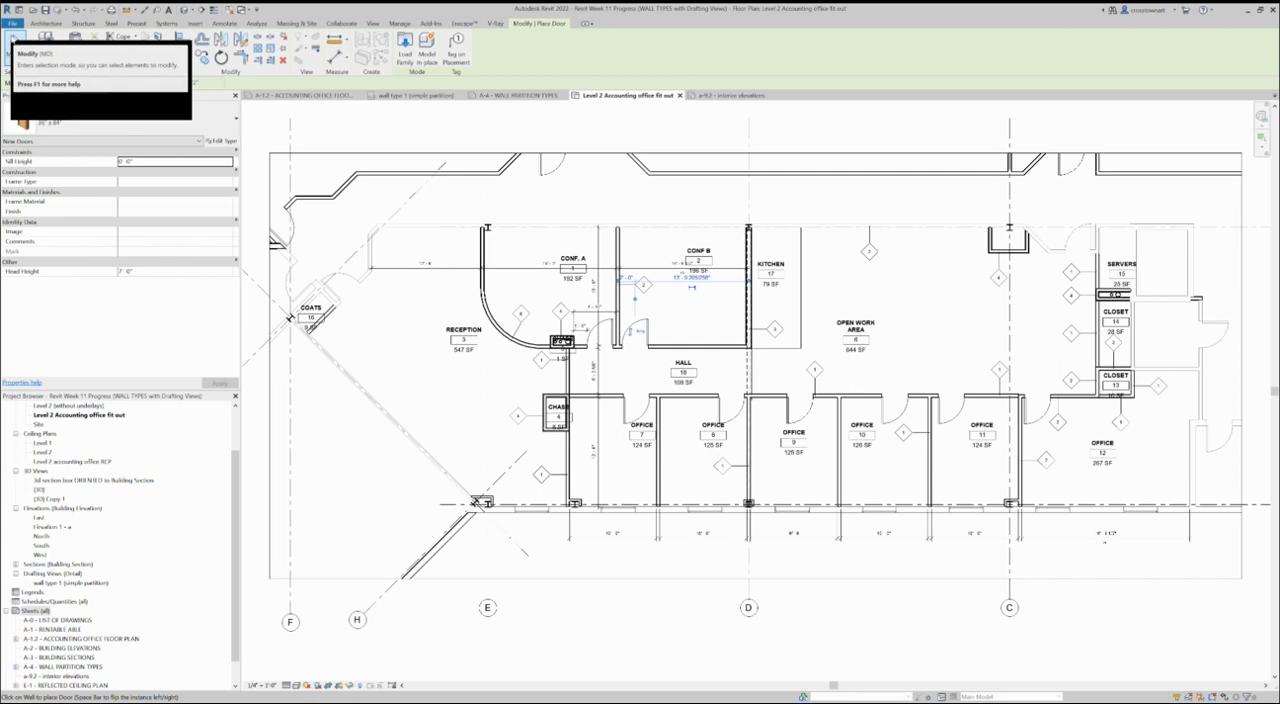
click(14, 40)
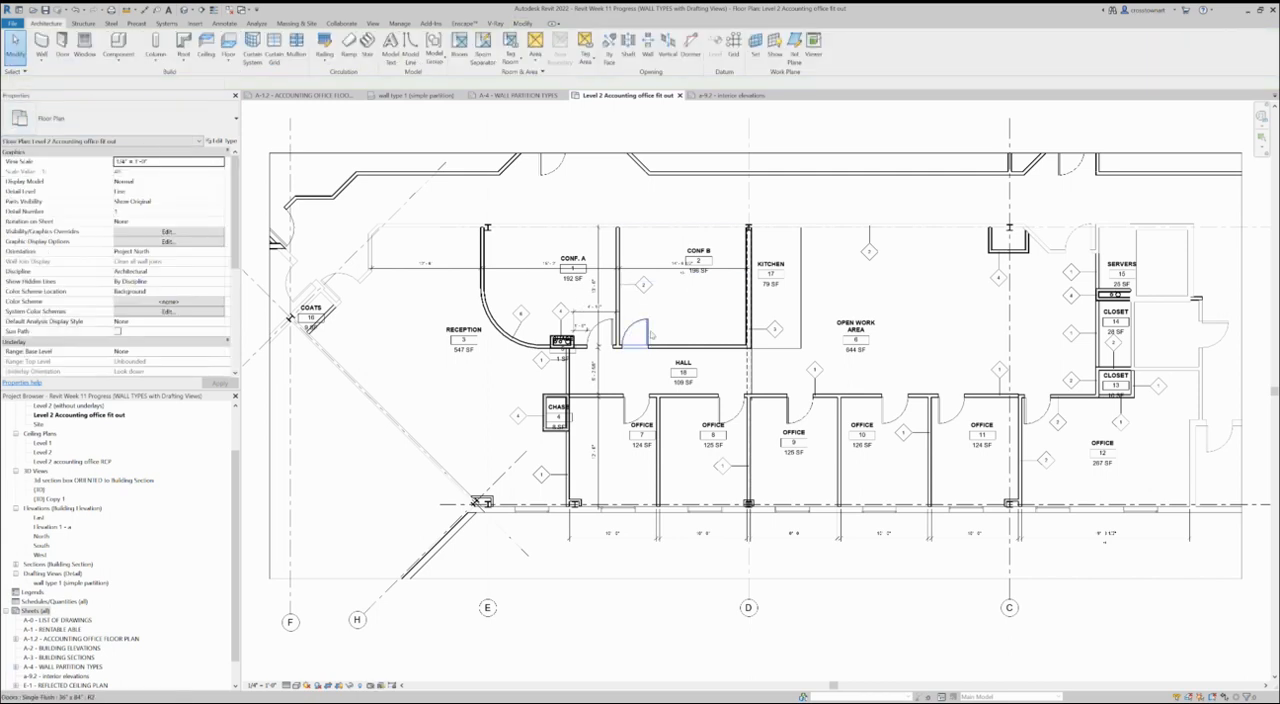
- Move the office 10 door toward the office 11 partition and the office 9 door toward the office 8 partition
click(648, 335)
click(640, 410)
click(897, 410)
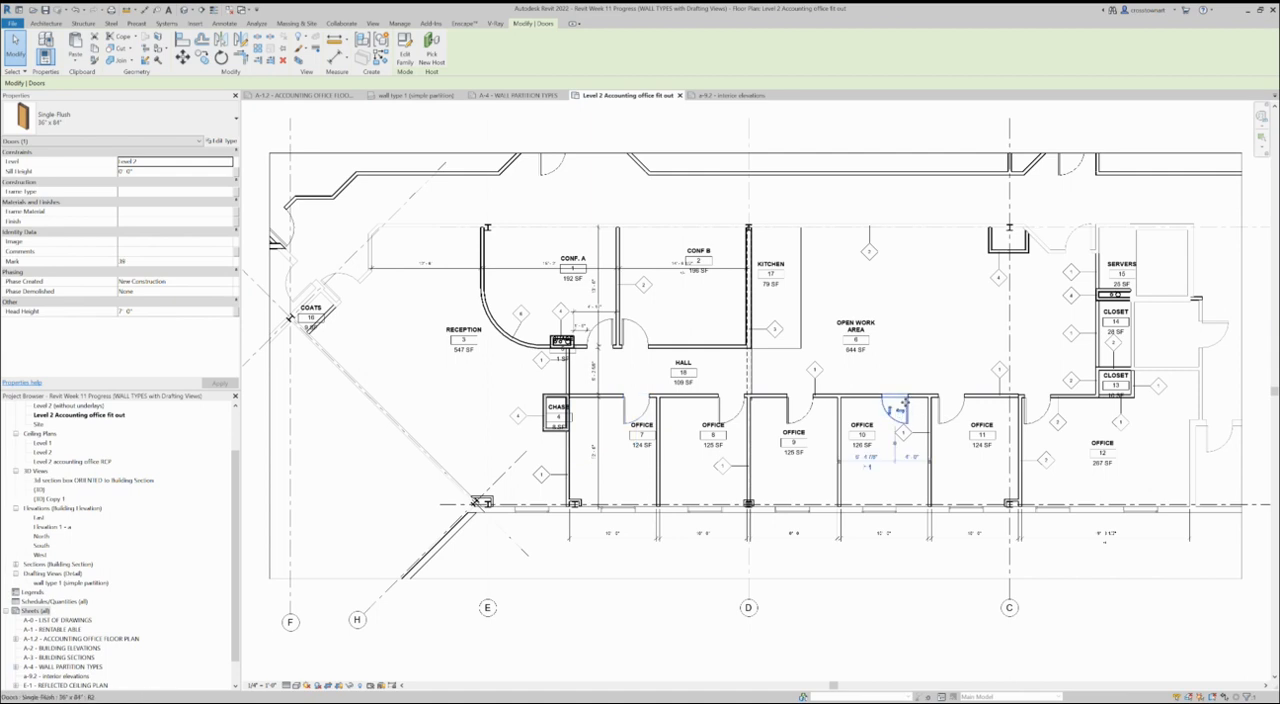
drag(905, 402, 921, 404)
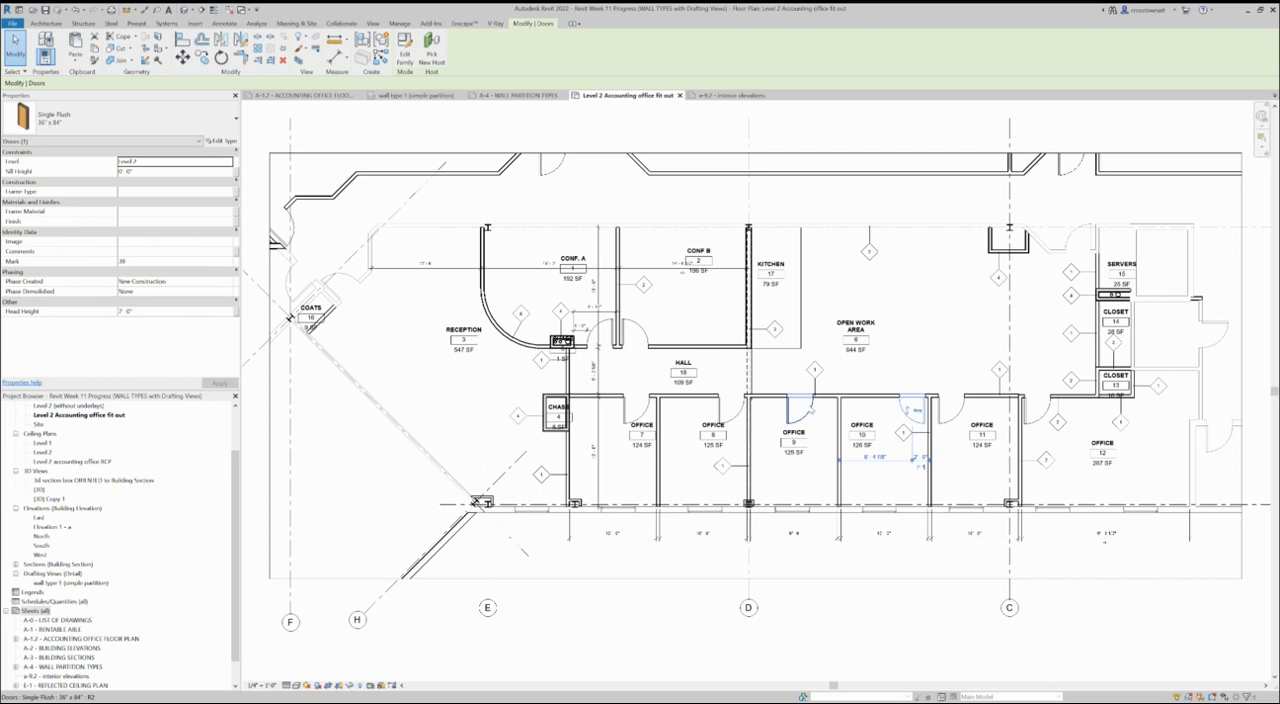
click(795, 408)
drag(795, 408, 726, 410)
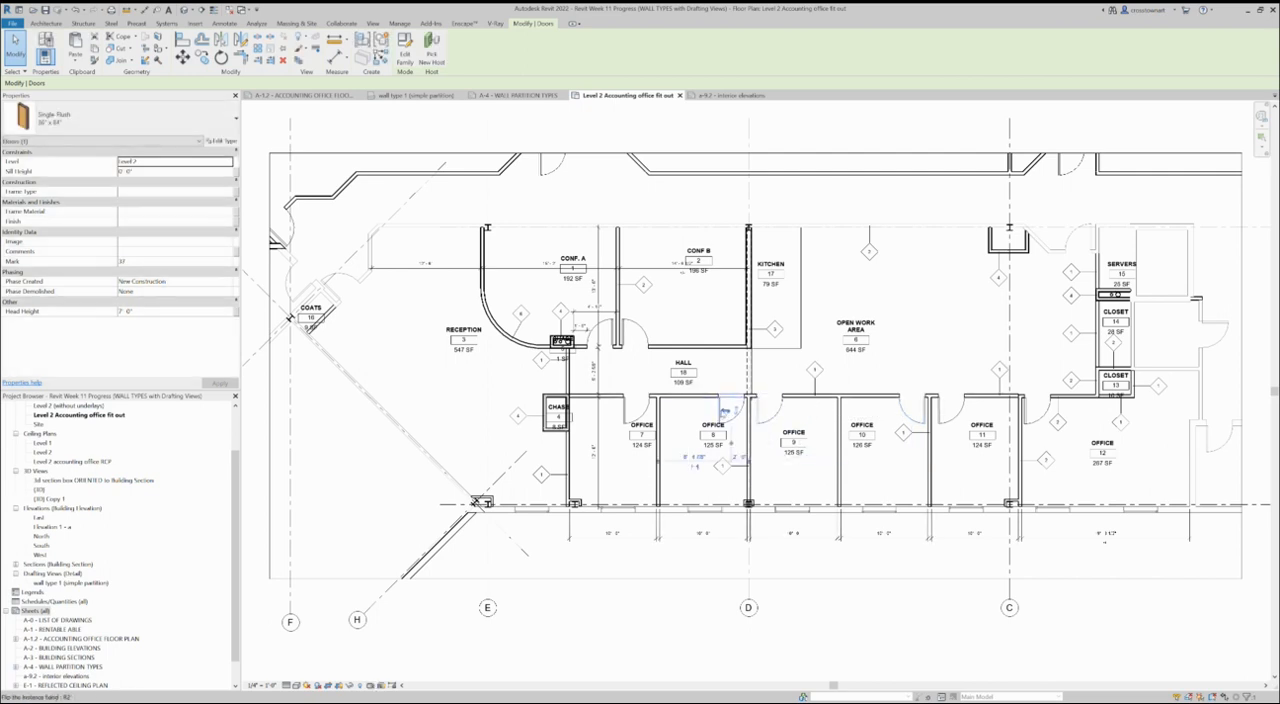
- Flip the hinge side of the office 8 and office 7 doors
click(726, 411)
click(636, 412)
click(632, 411)
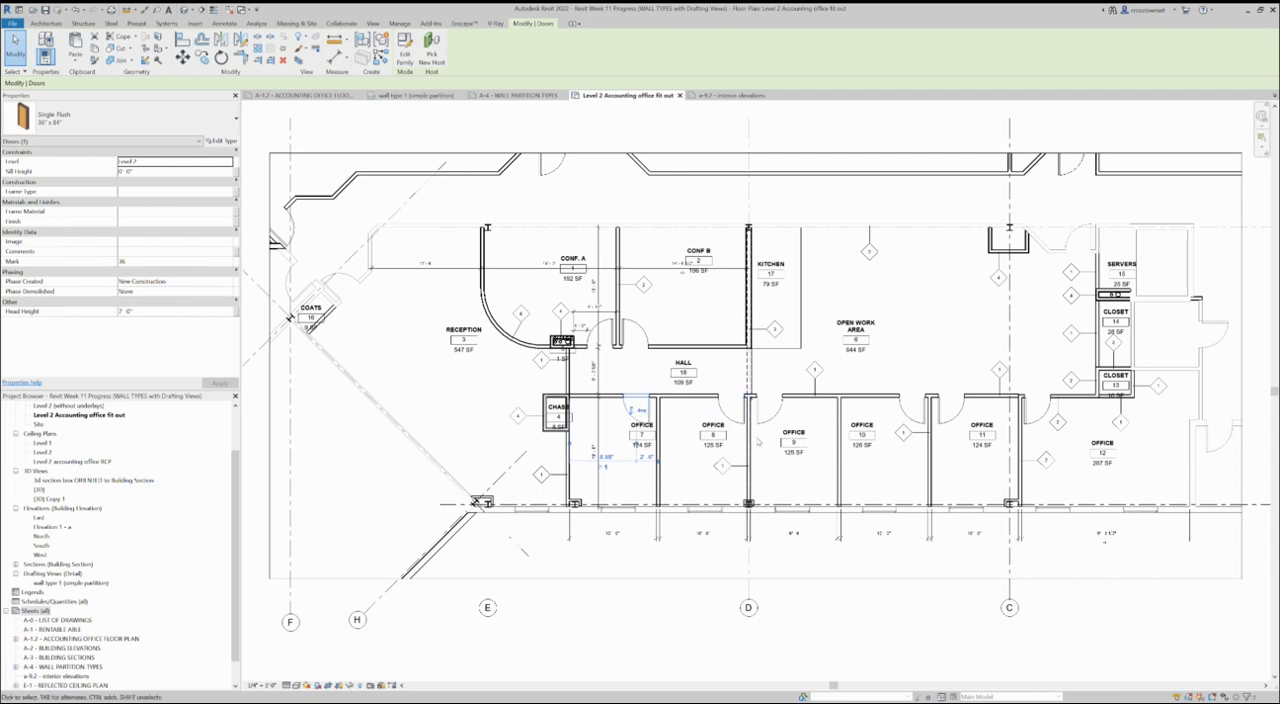
scroll(634, 390, down, 1)
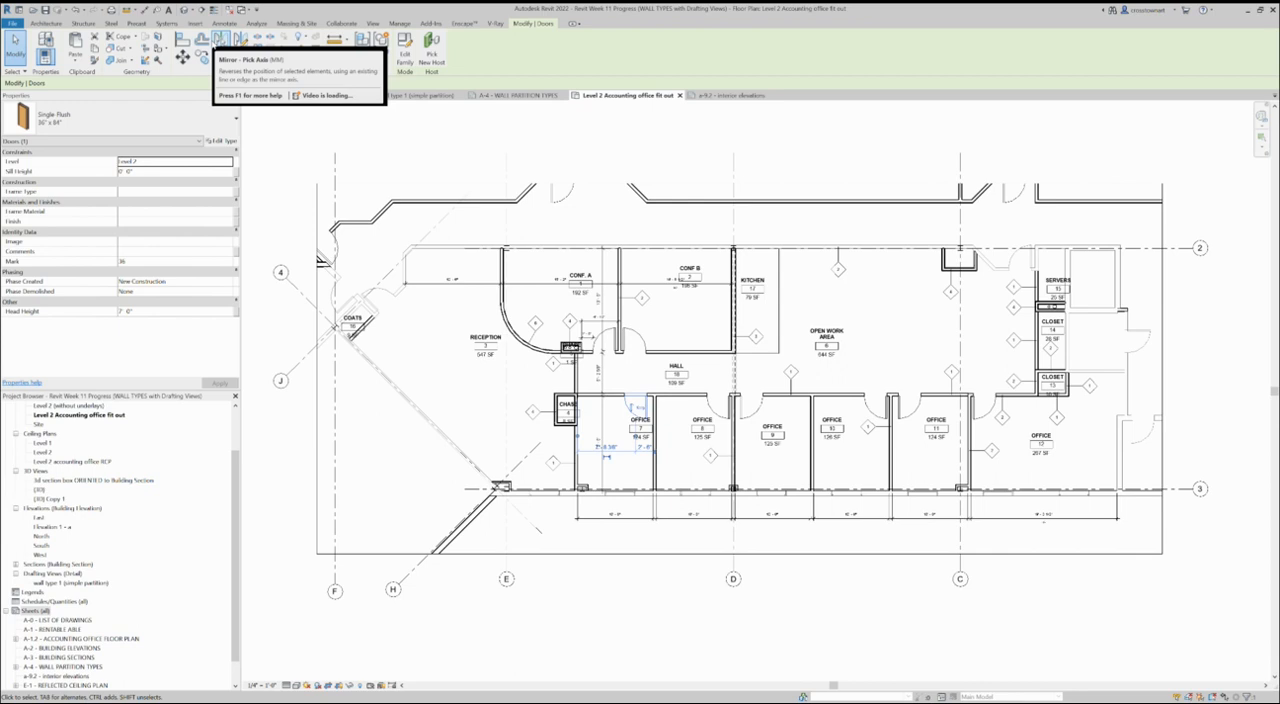
- Search all Autodesk families for "kitchenette" and load the Kitchenette Medium family into the project
click(194, 23)
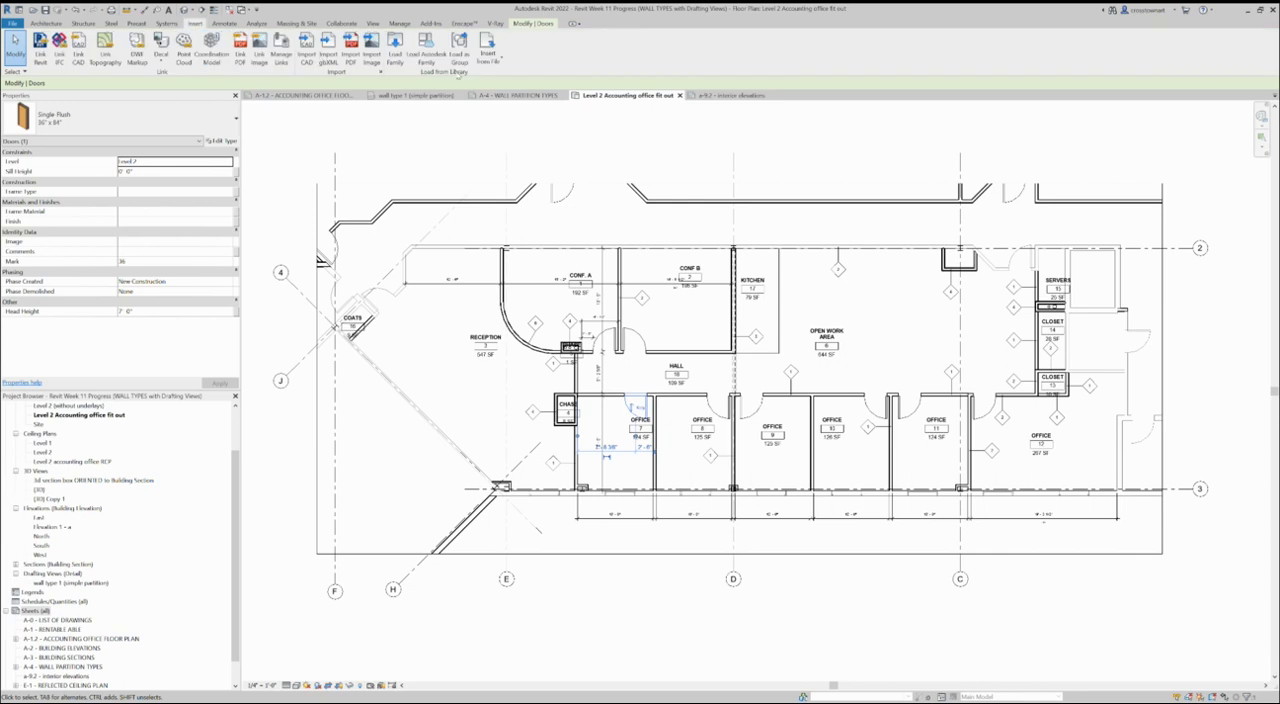
click(426, 45)
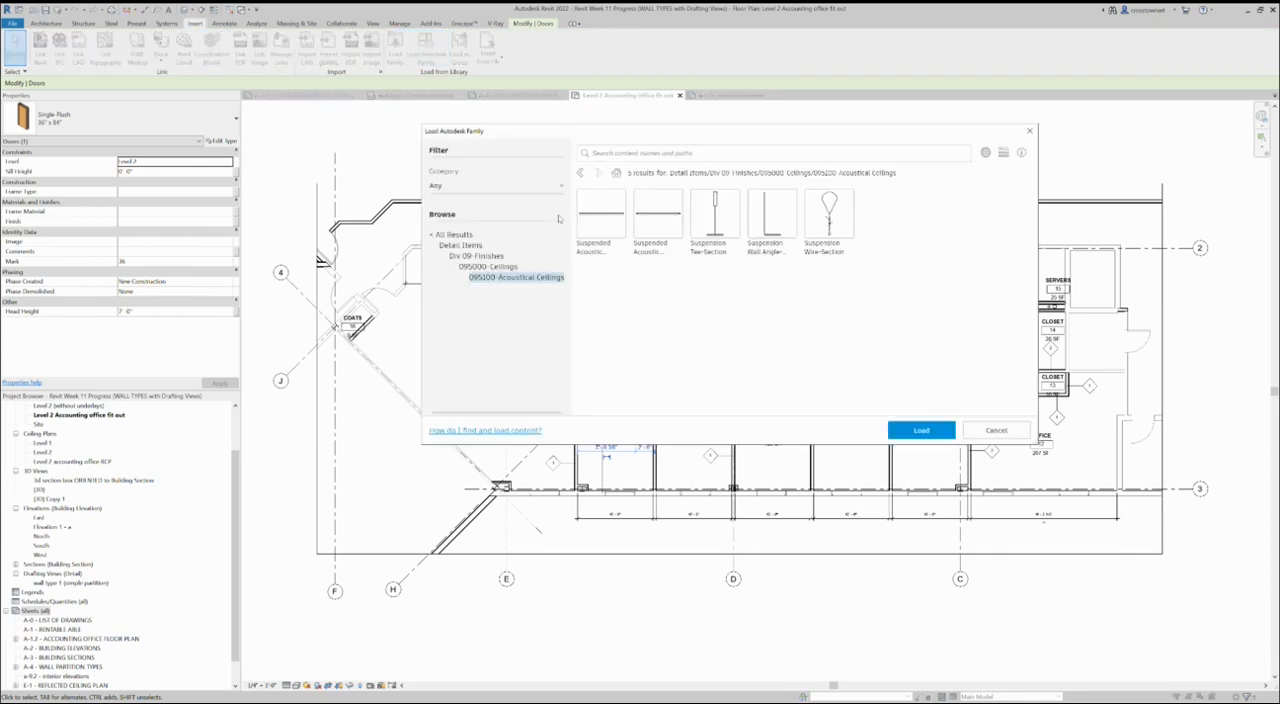
click(452, 235)
click(677, 153)
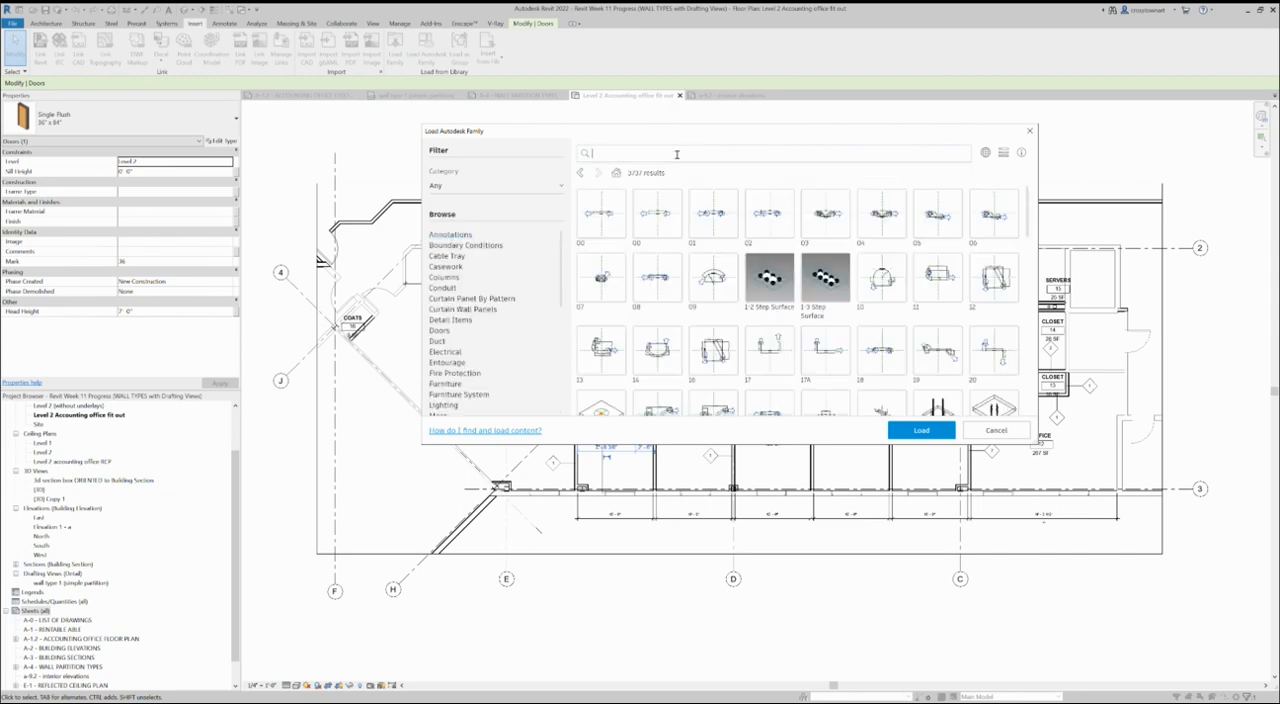
text(kitchen)
key(Return)
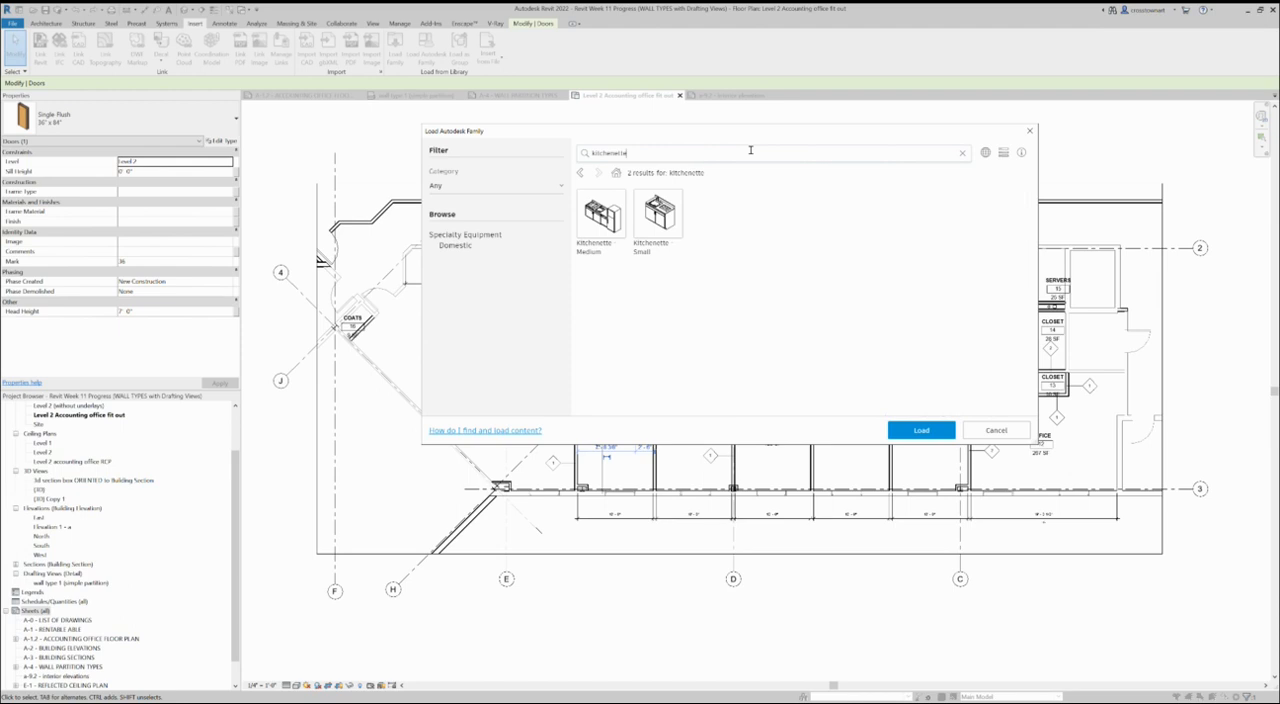
click(614, 220)
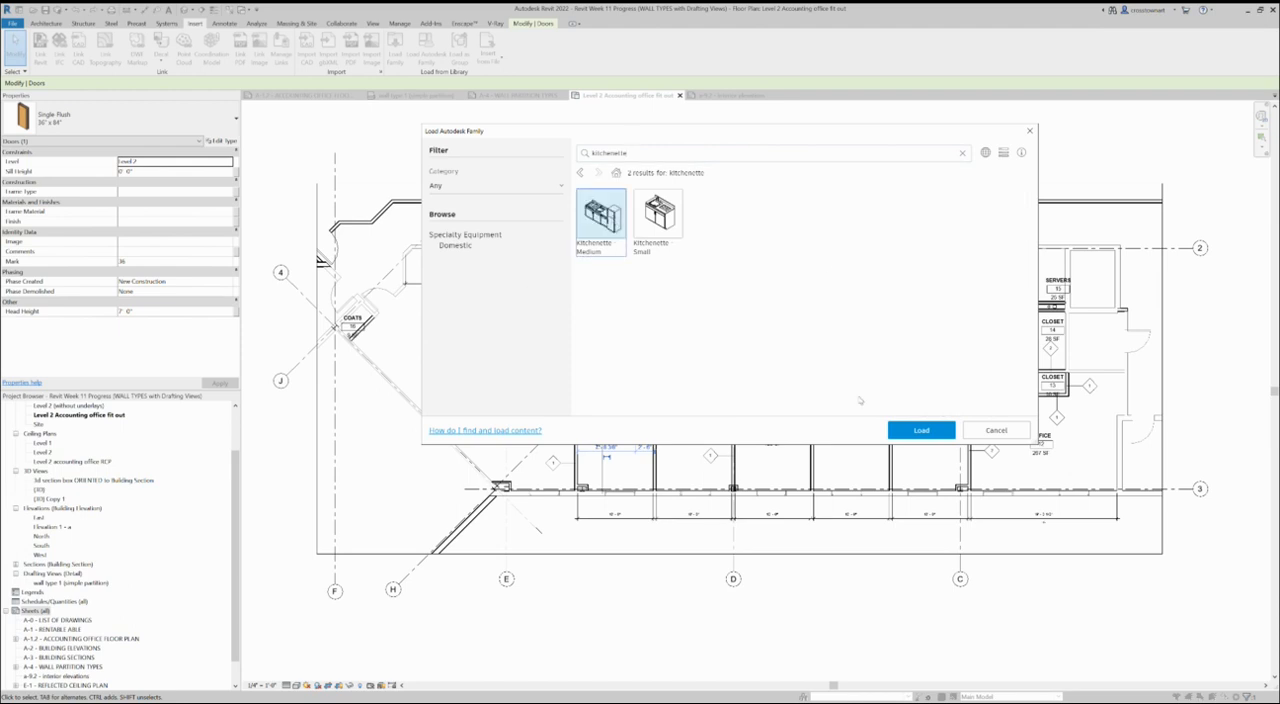
click(921, 430)
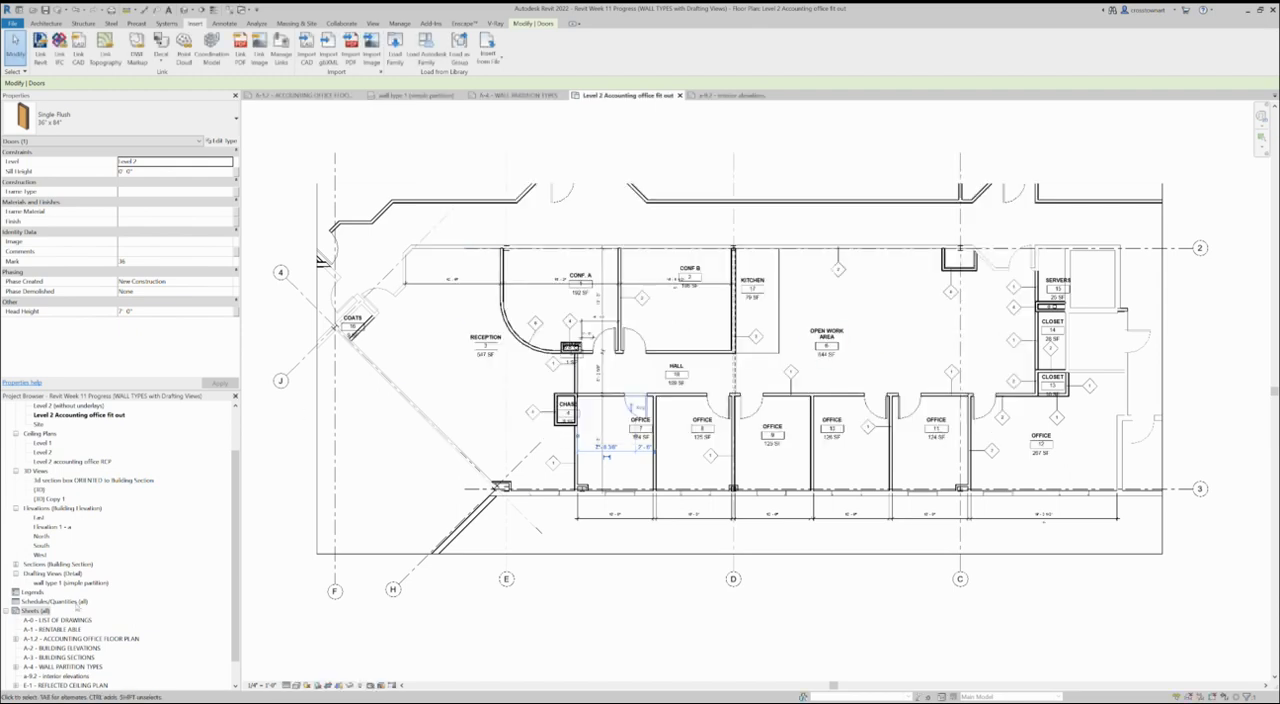
scroll(110, 567, down, 1)
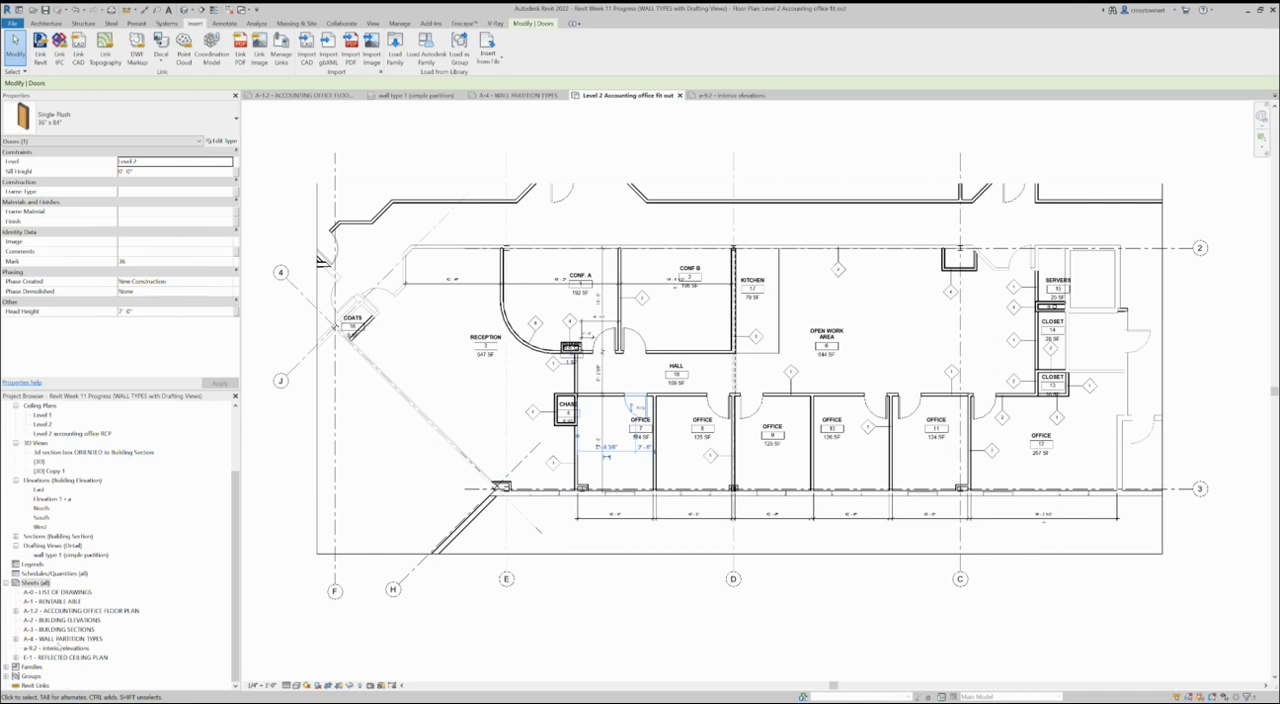
- Find the Kitchenette - Medium type among the Specialty Equipment families and start placing it in the Level 2 plan
click(7, 667)
scroll(122, 565, down, 10)
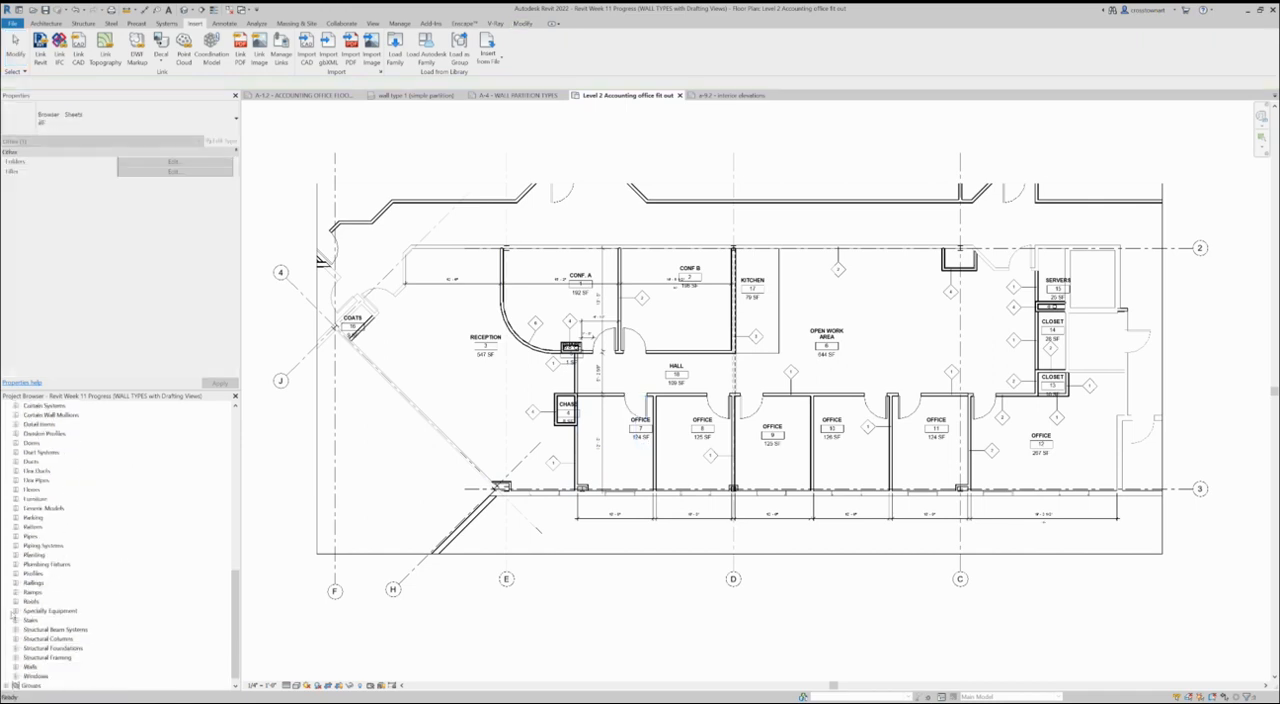
click(15, 611)
click(82, 638)
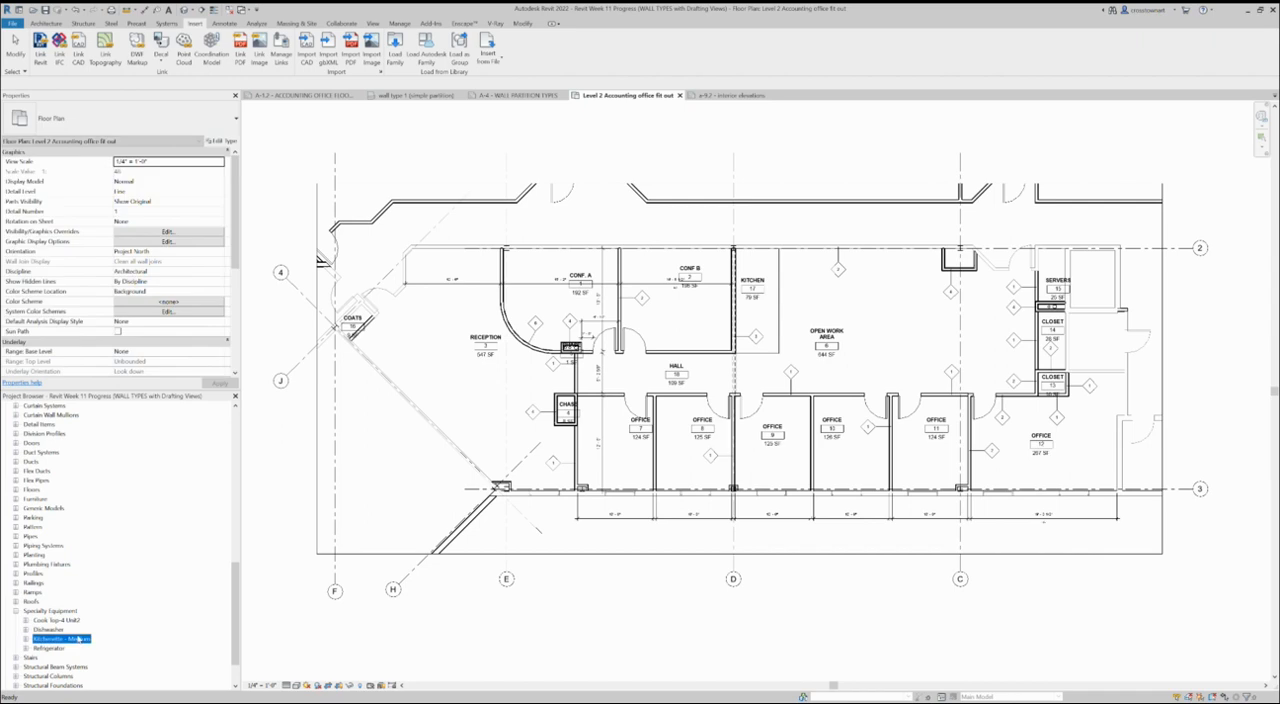
click(26, 640)
click(57, 649)
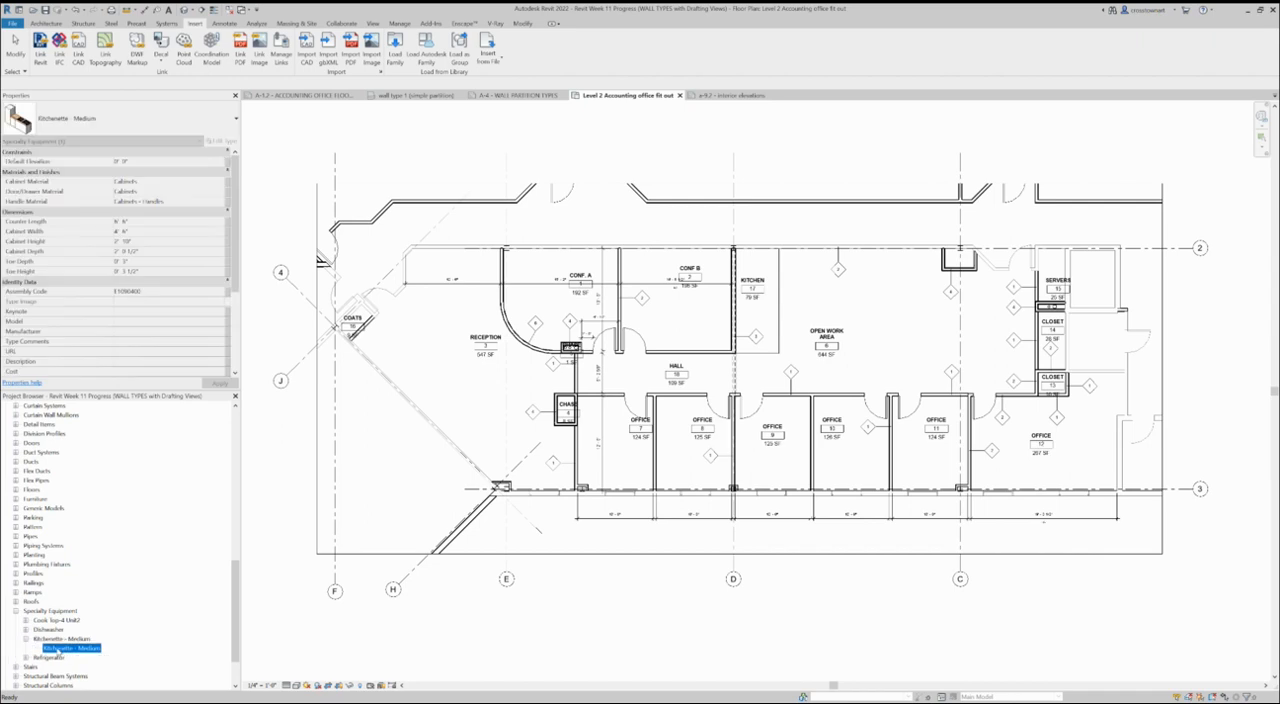
drag(889, 349, 1001, 237)
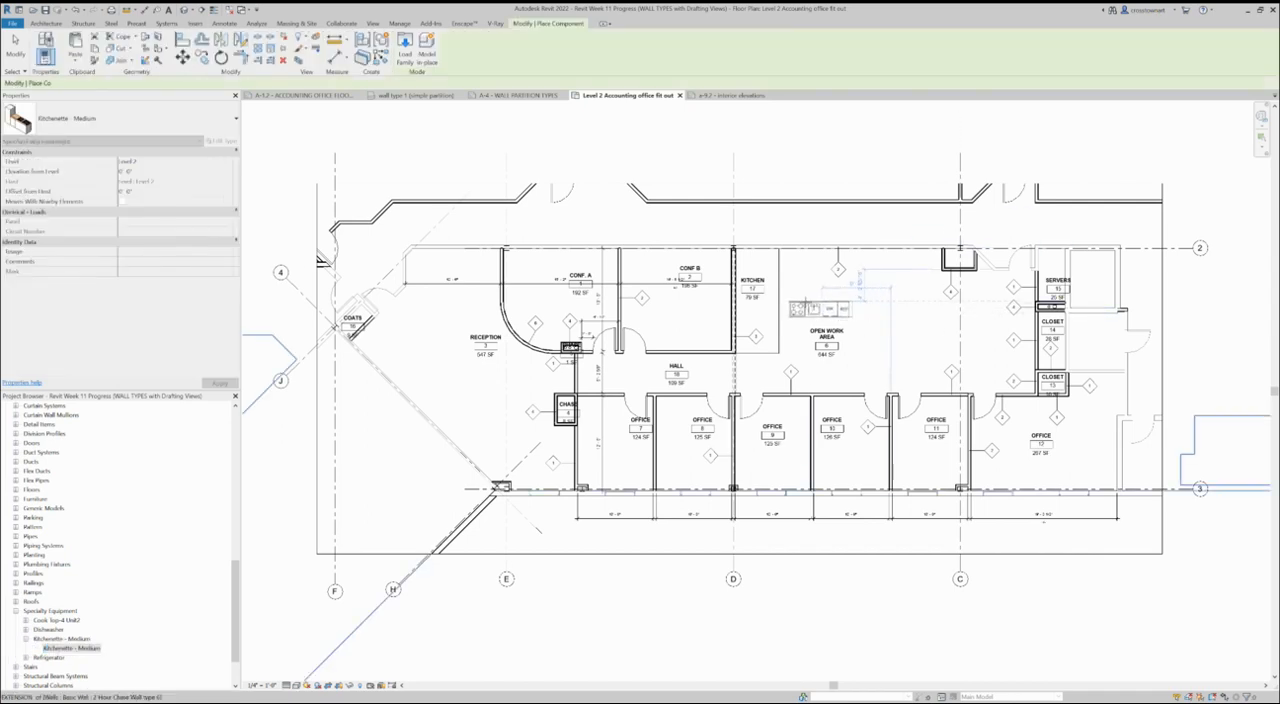
- Rotate the kitchenette upright and place it in the kitchen against the Conf. B partition with the refrigerator at the grid 2 wall
key(space)
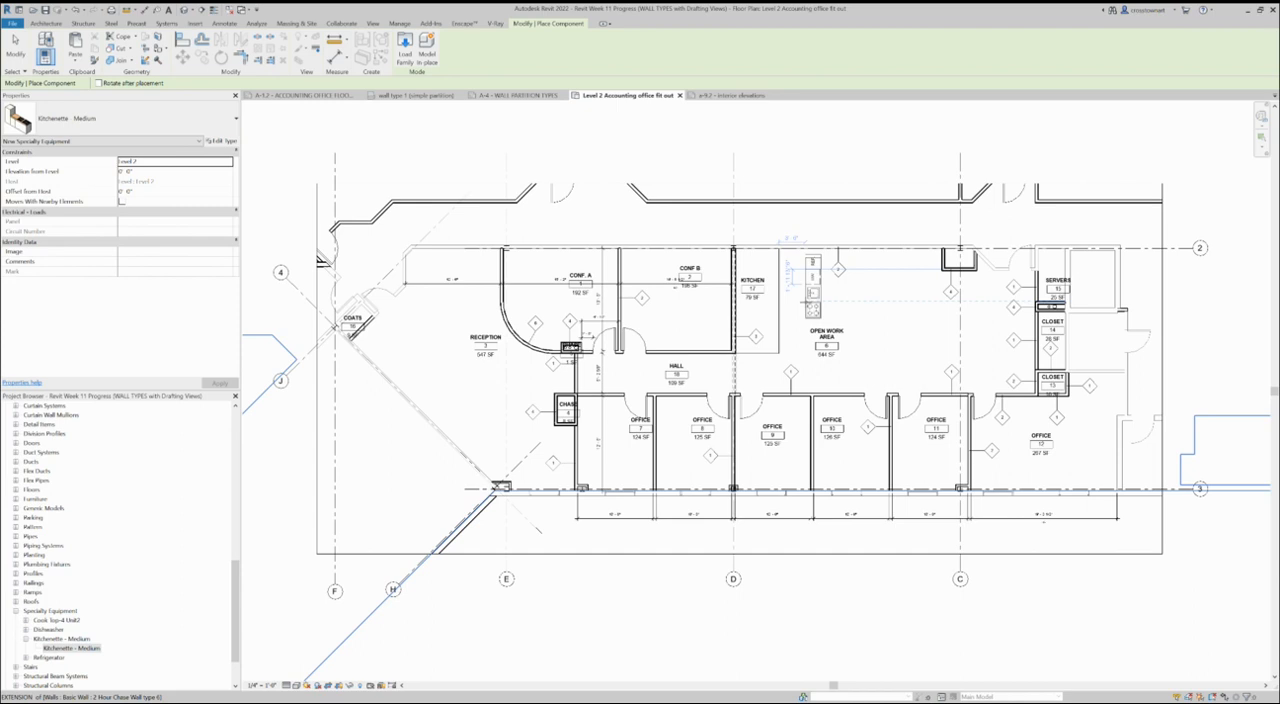
scroll(808, 302, up, 3)
key(space)
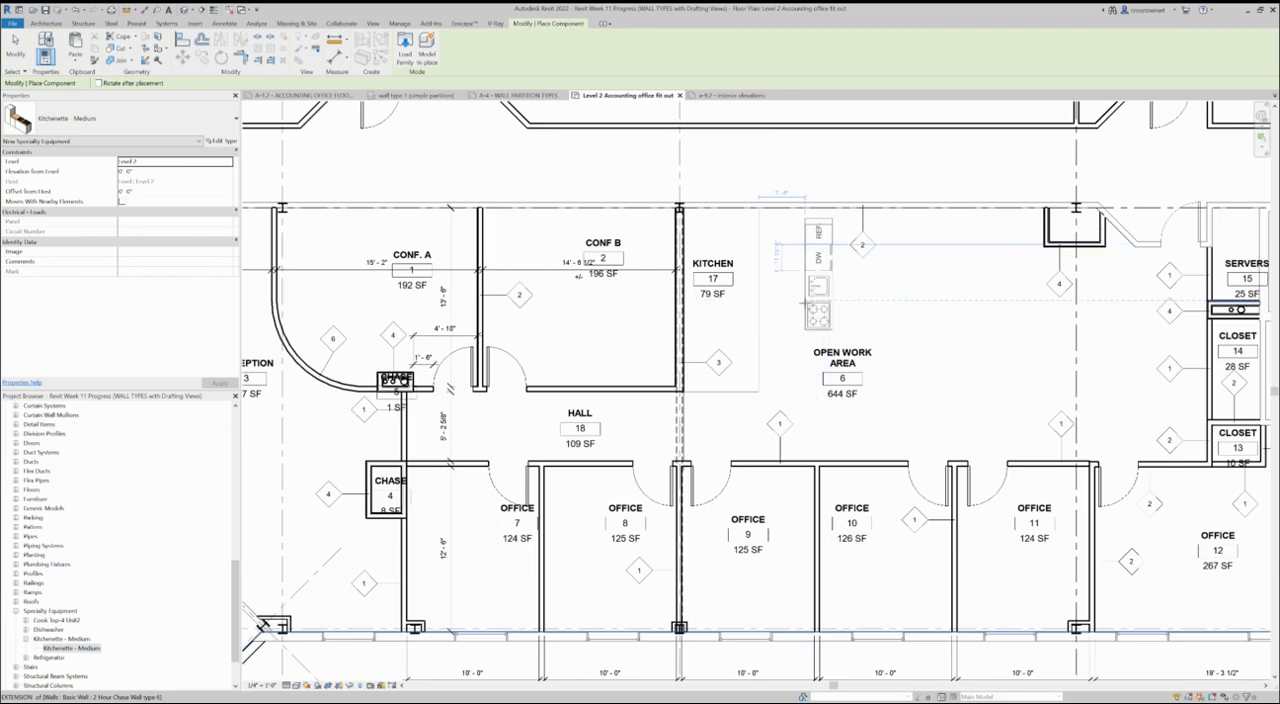
key(space)
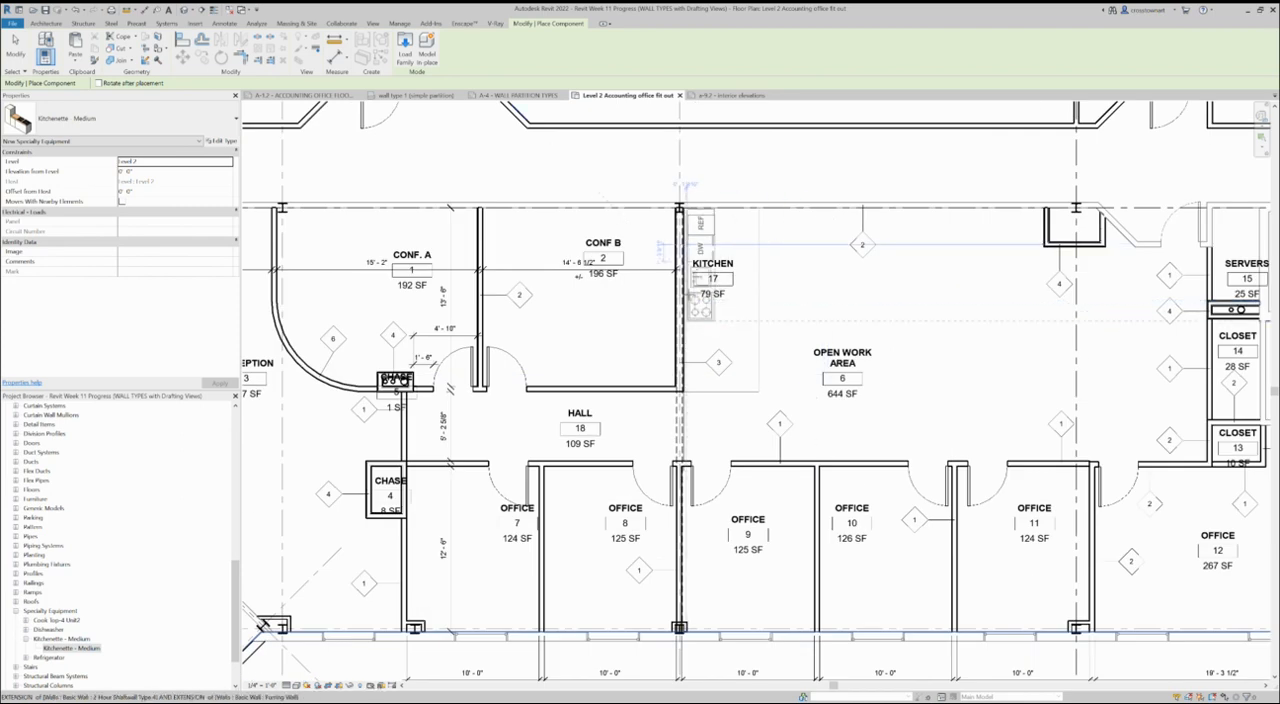
click(699, 300)
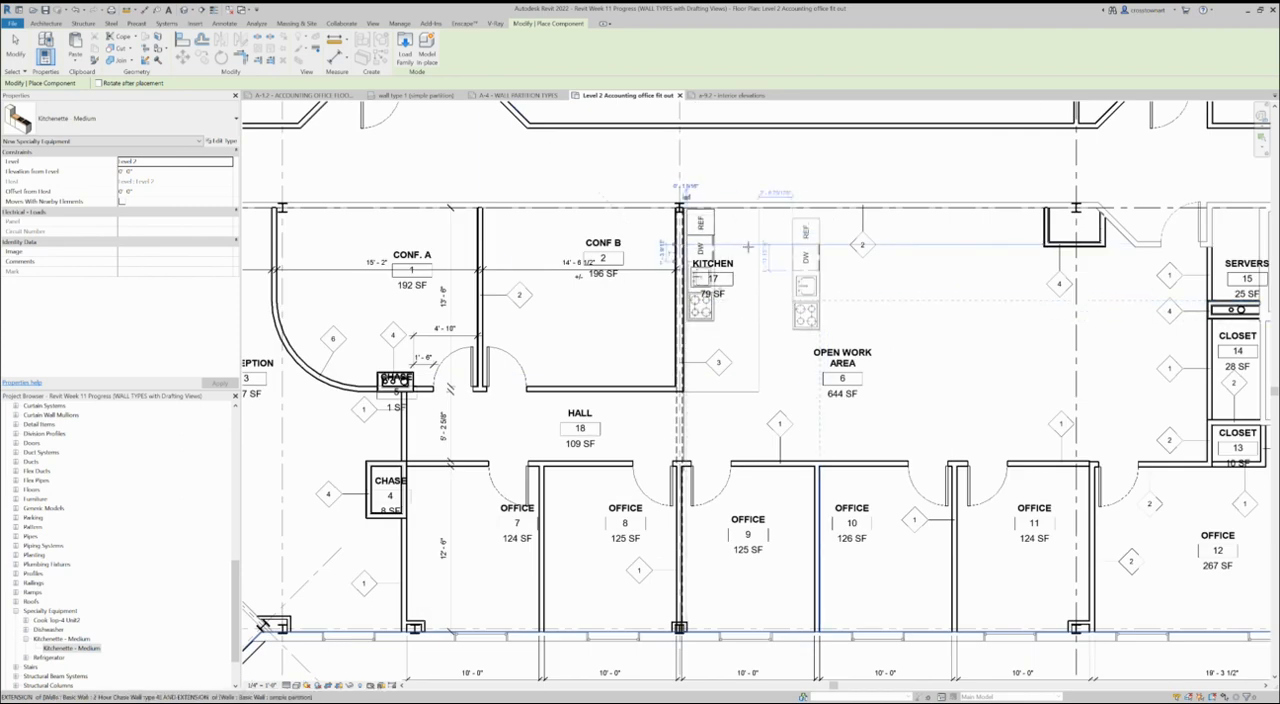
key(Escape)
key(Escape)
scroll(503, 394, down, 2)
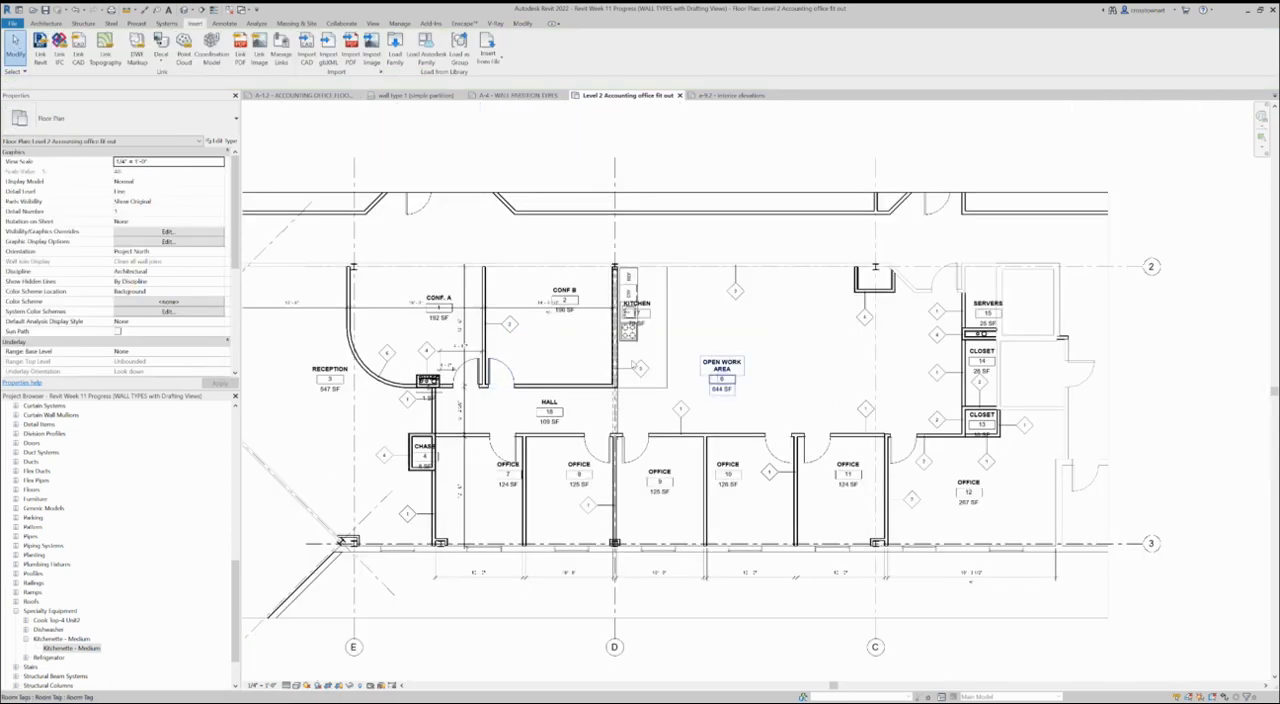
- Place Interior Elevation markers facing the kitchenette, the open work area's office wall, Conf. B's hall wall and Conf. A's grid 2 wall
scroll(800, 370, up, 2)
scroll(798, 371, down, 2)
scroll(816, 373, down, 2)
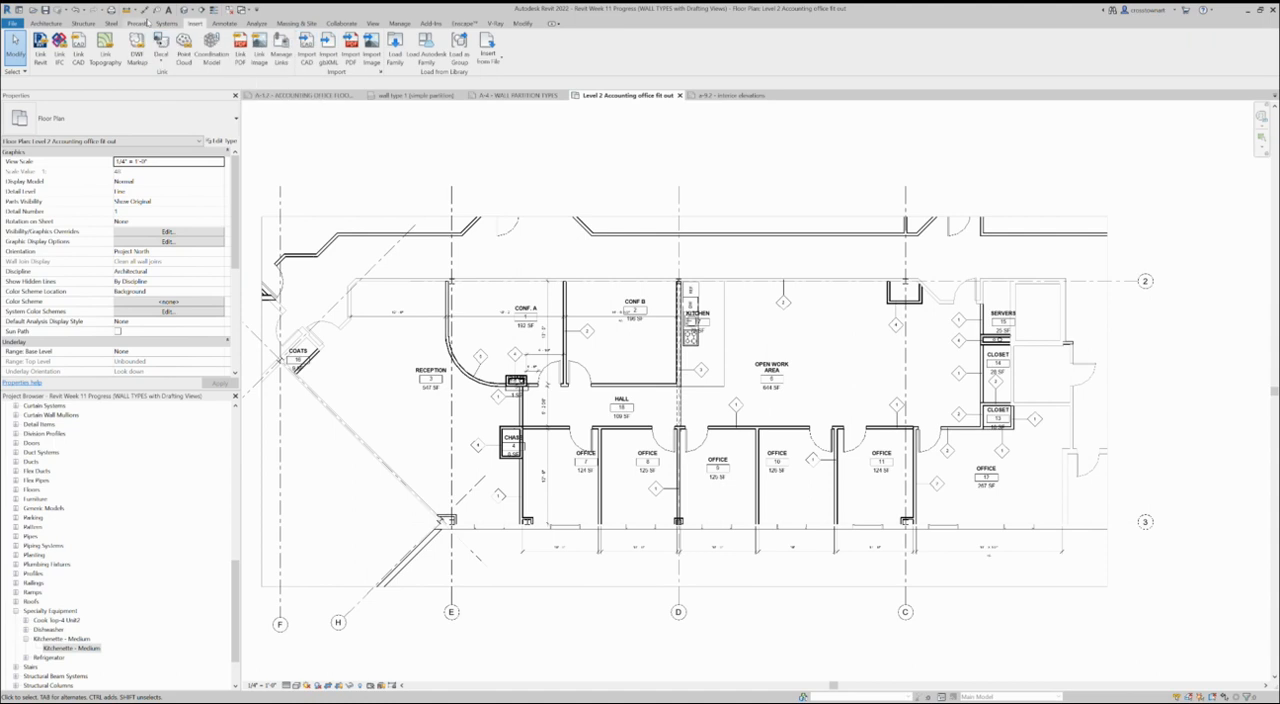
click(372, 23)
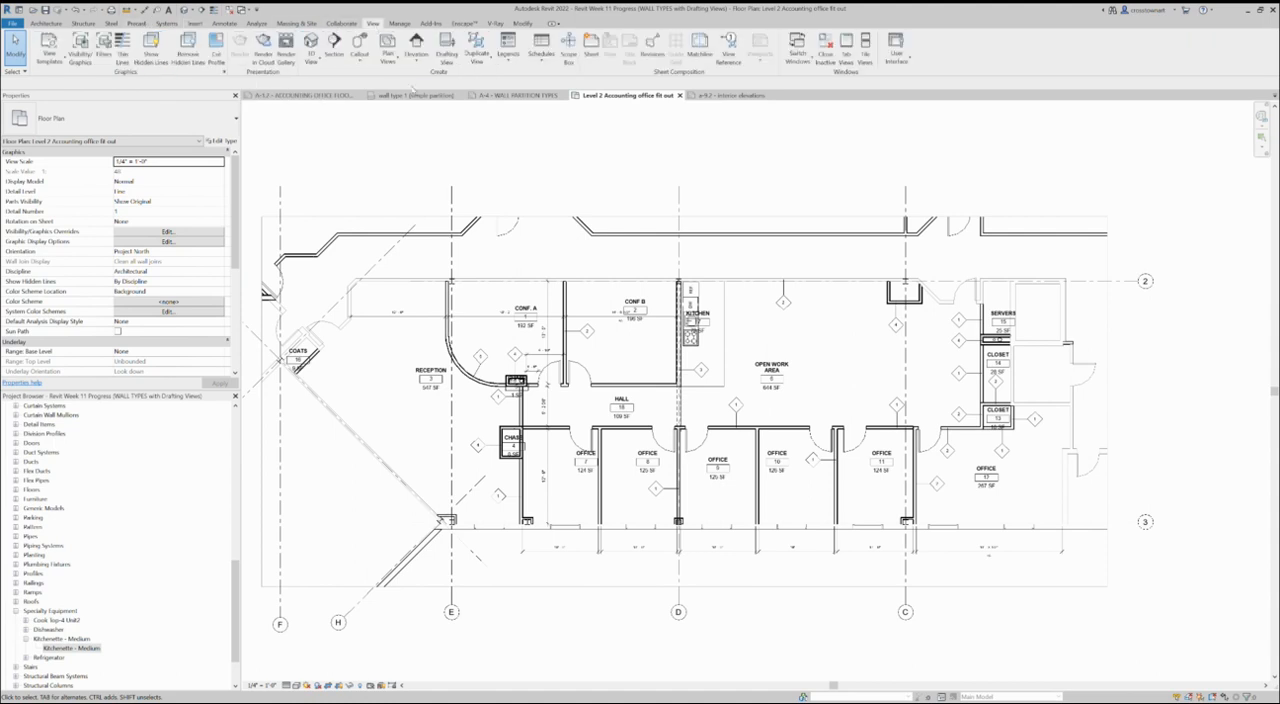
click(412, 50)
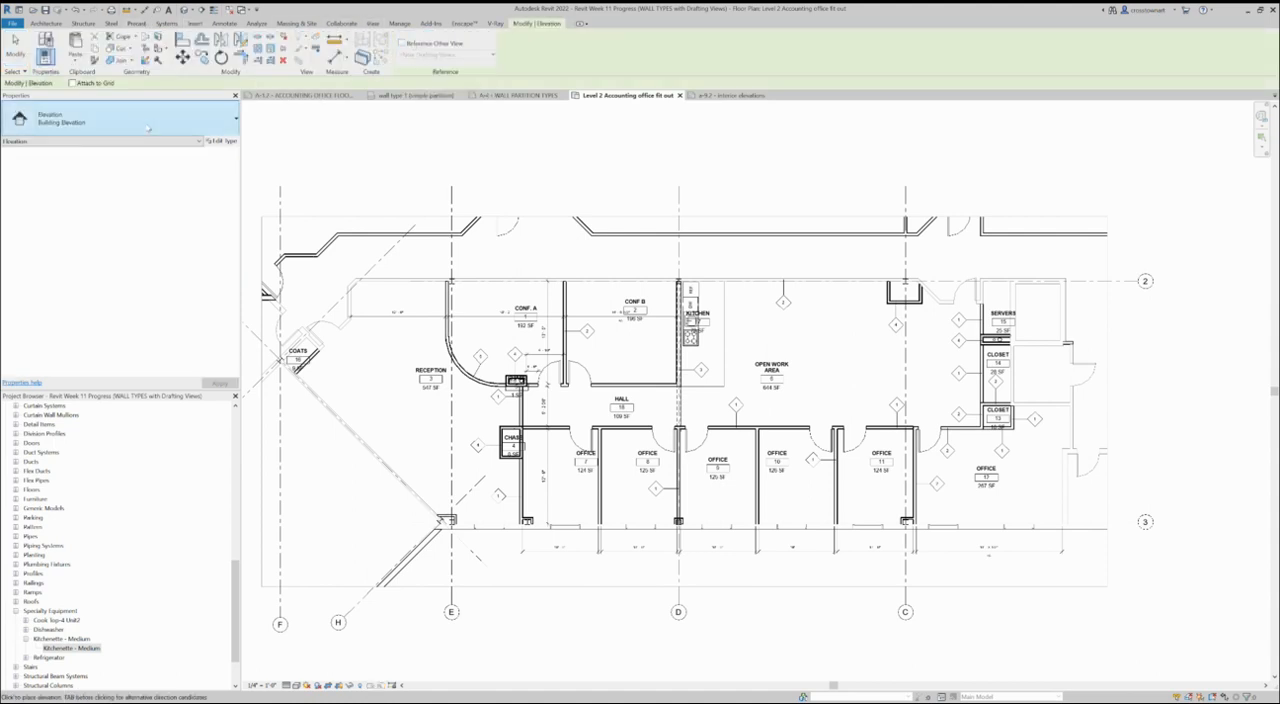
click(145, 120)
click(61, 190)
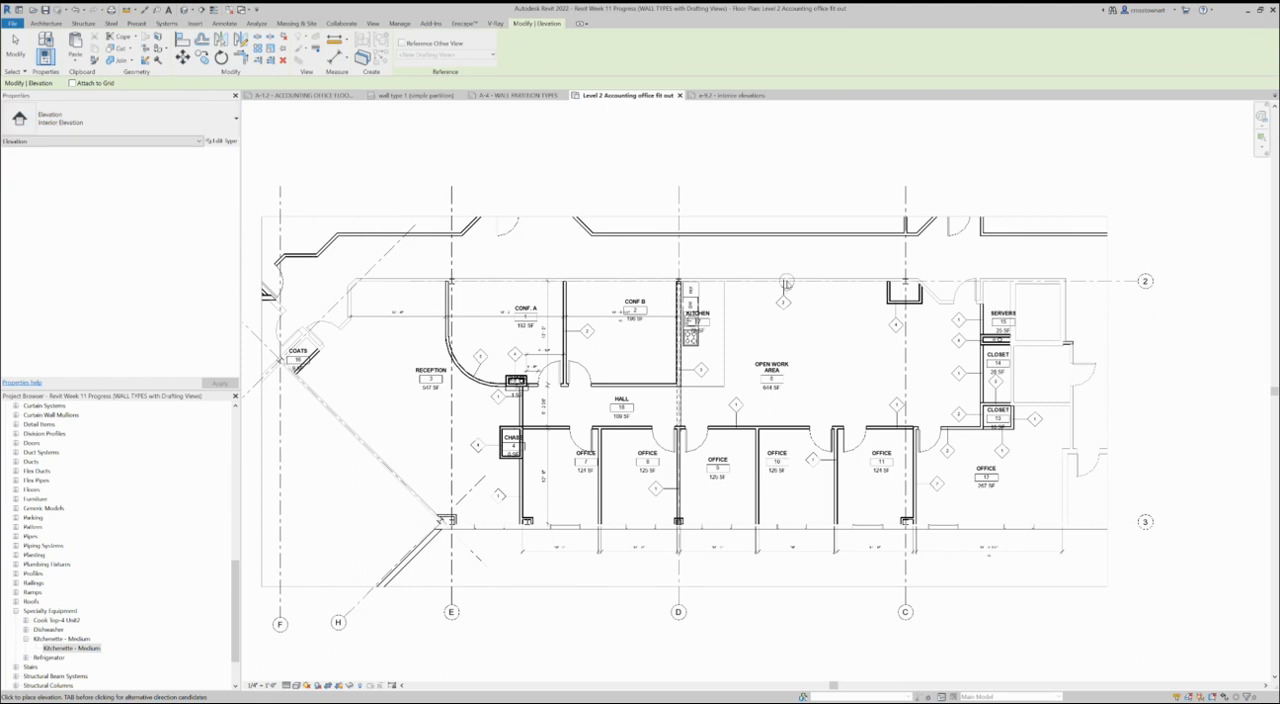
scroll(748, 341, up, 2)
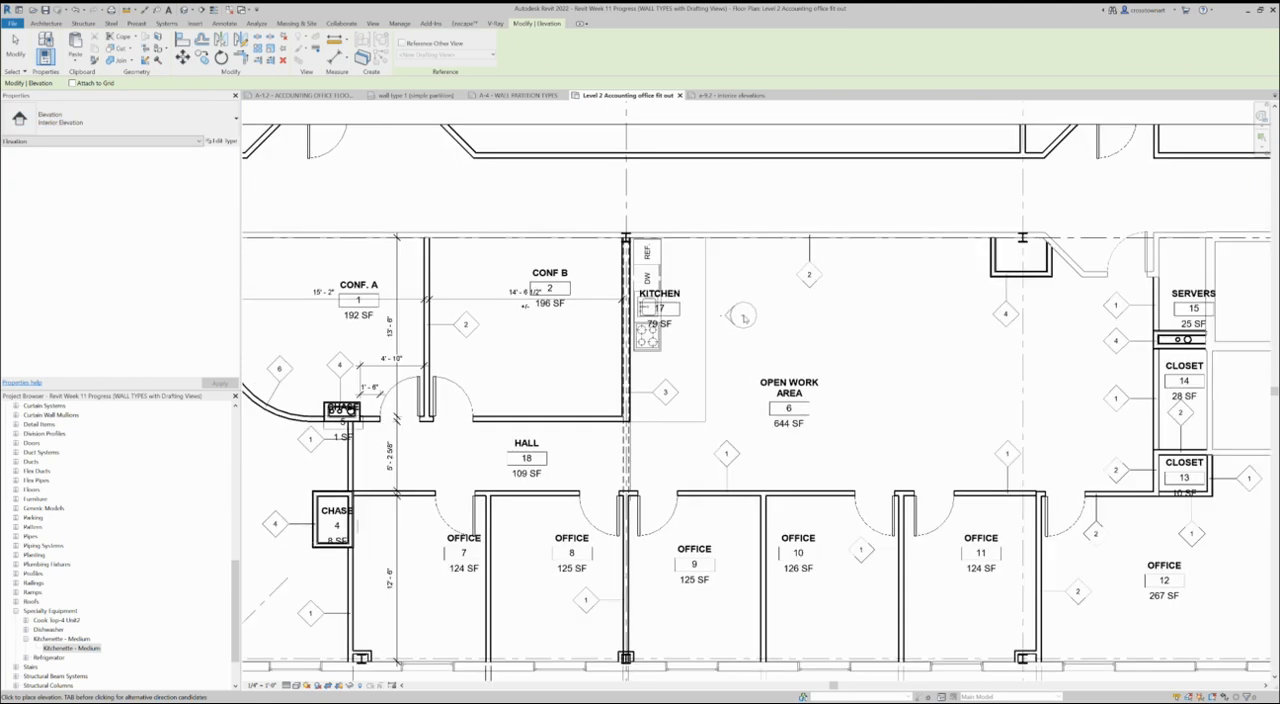
click(738, 305)
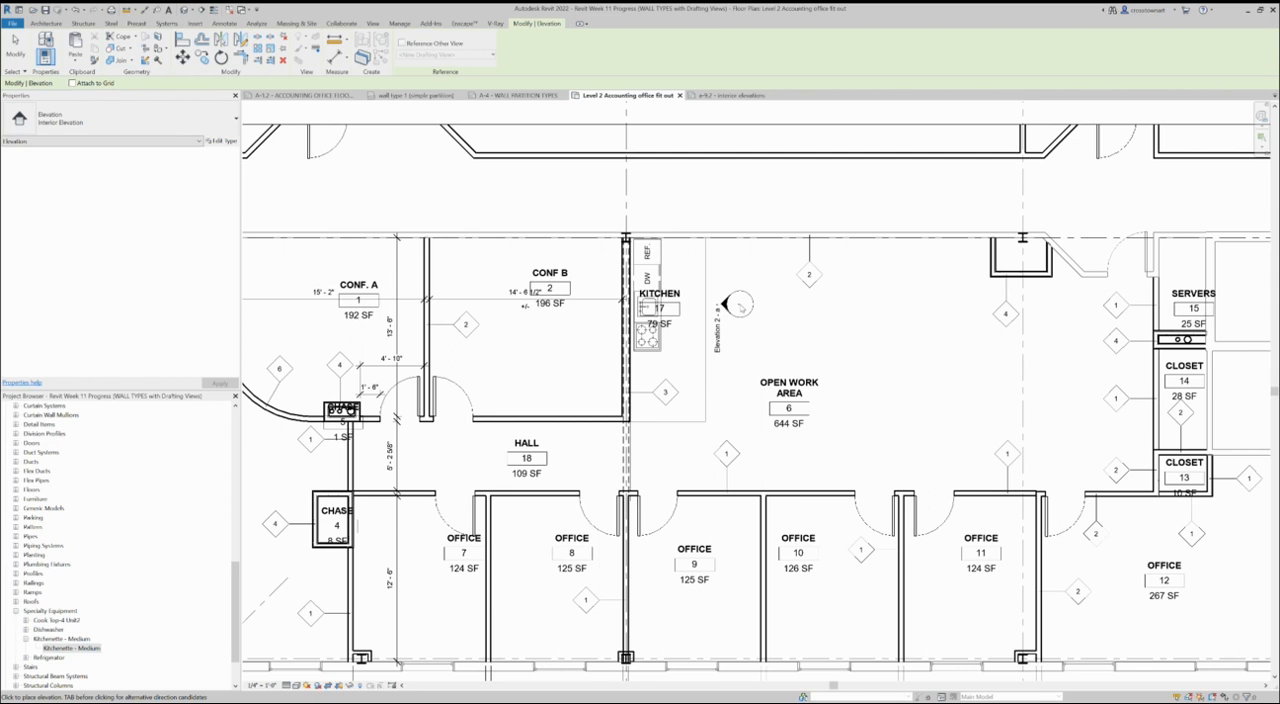
click(753, 447)
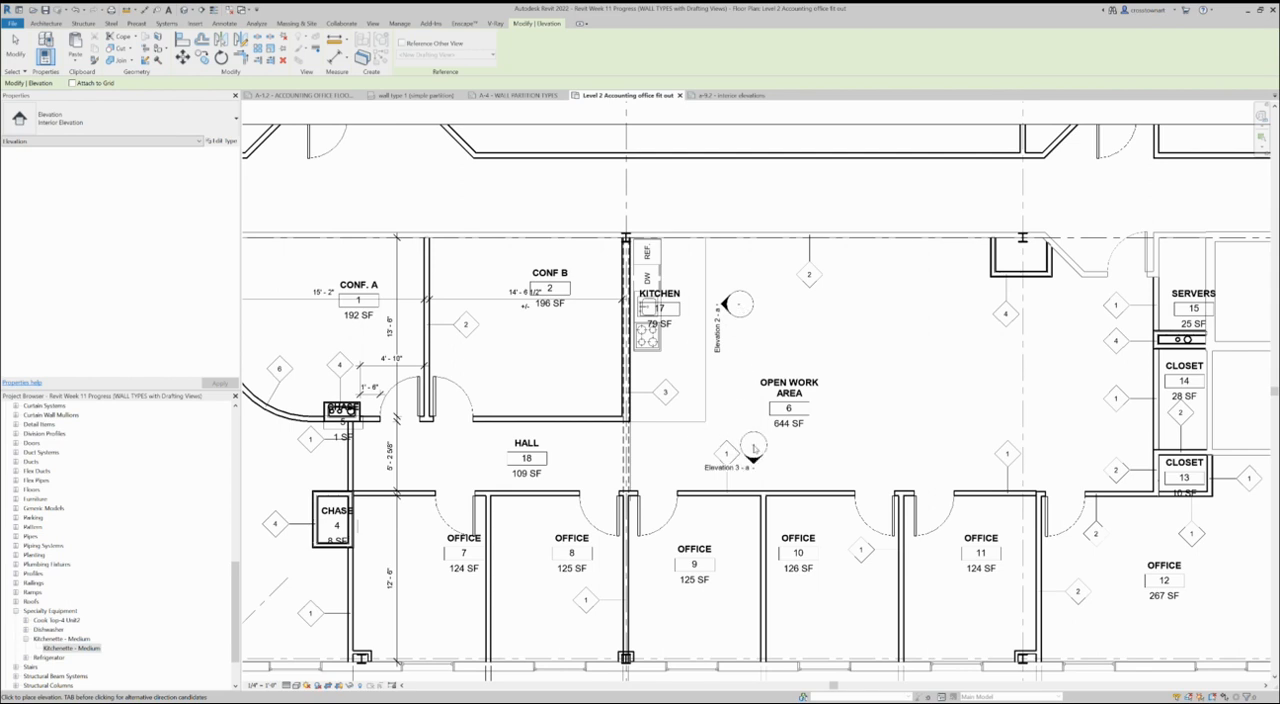
click(528, 340)
click(323, 270)
click(15, 47)
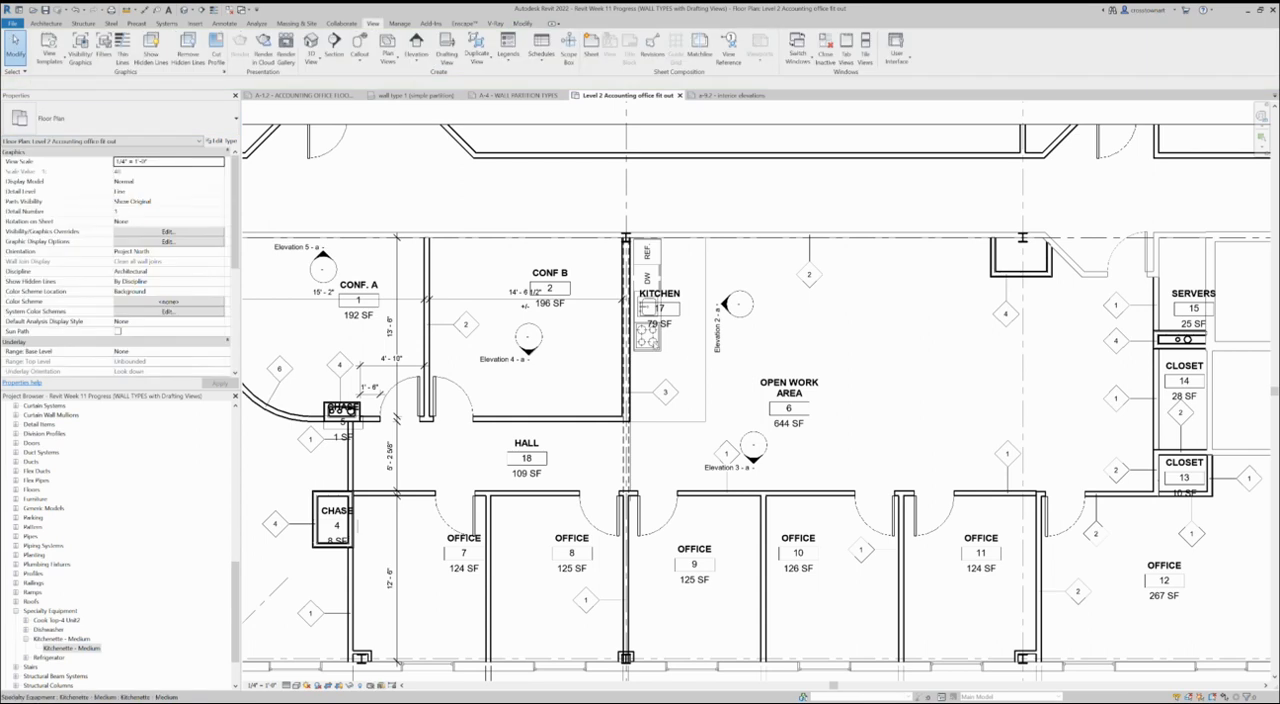
- Add a second elevation view to the open work area marker, facing the grid 2 wall opposite the offices
scroll(640, 357, down, 2)
scroll(560, 360, up, 1)
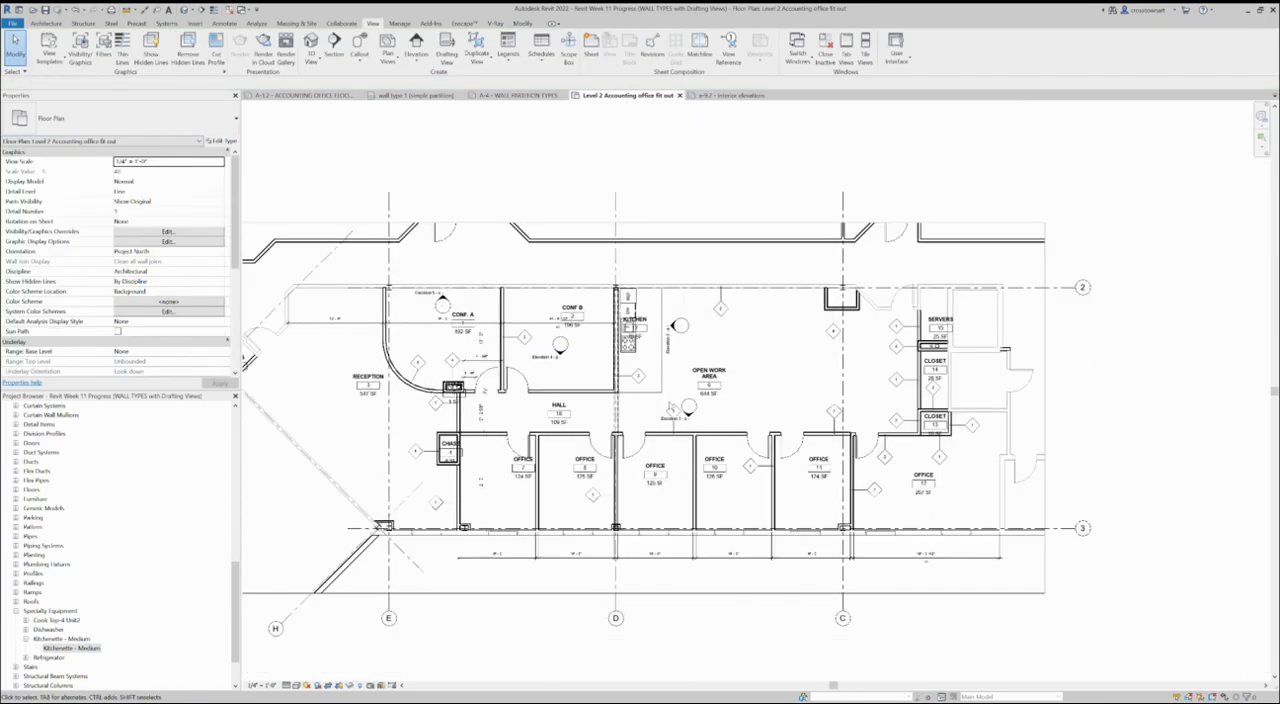
scroll(669, 405, up, 1)
scroll(785, 415, down, 1)
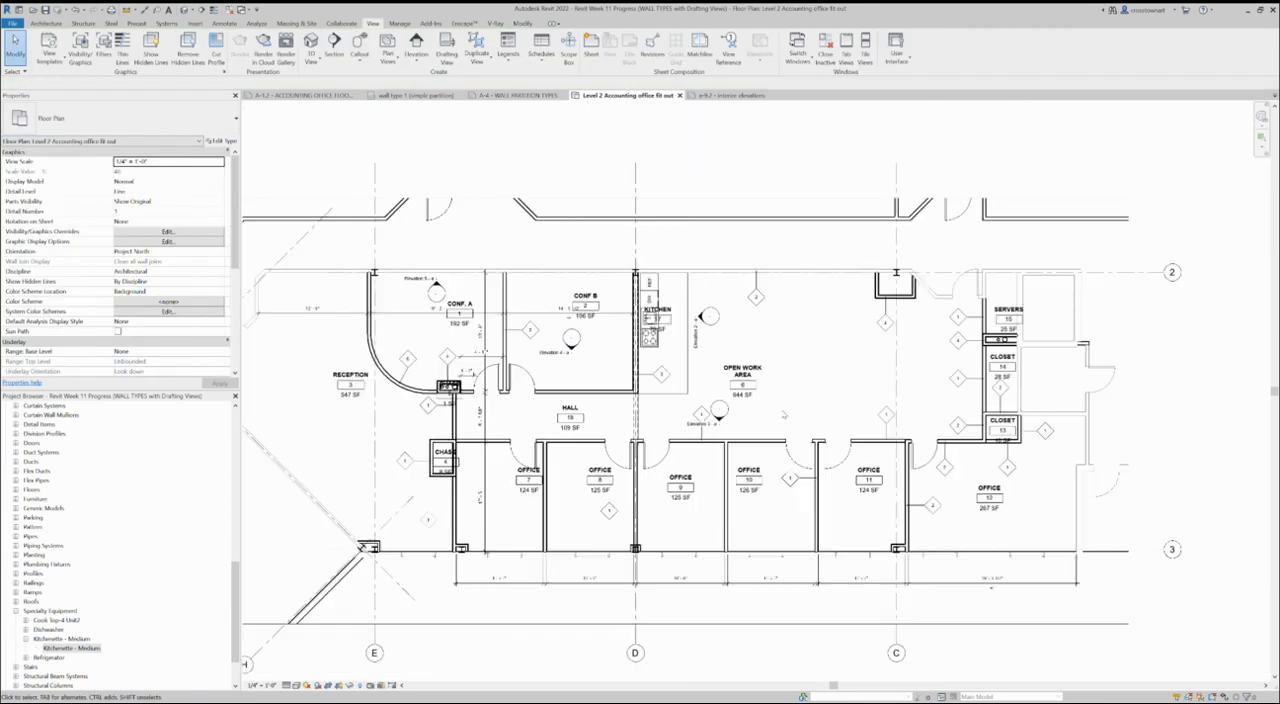
click(719, 410)
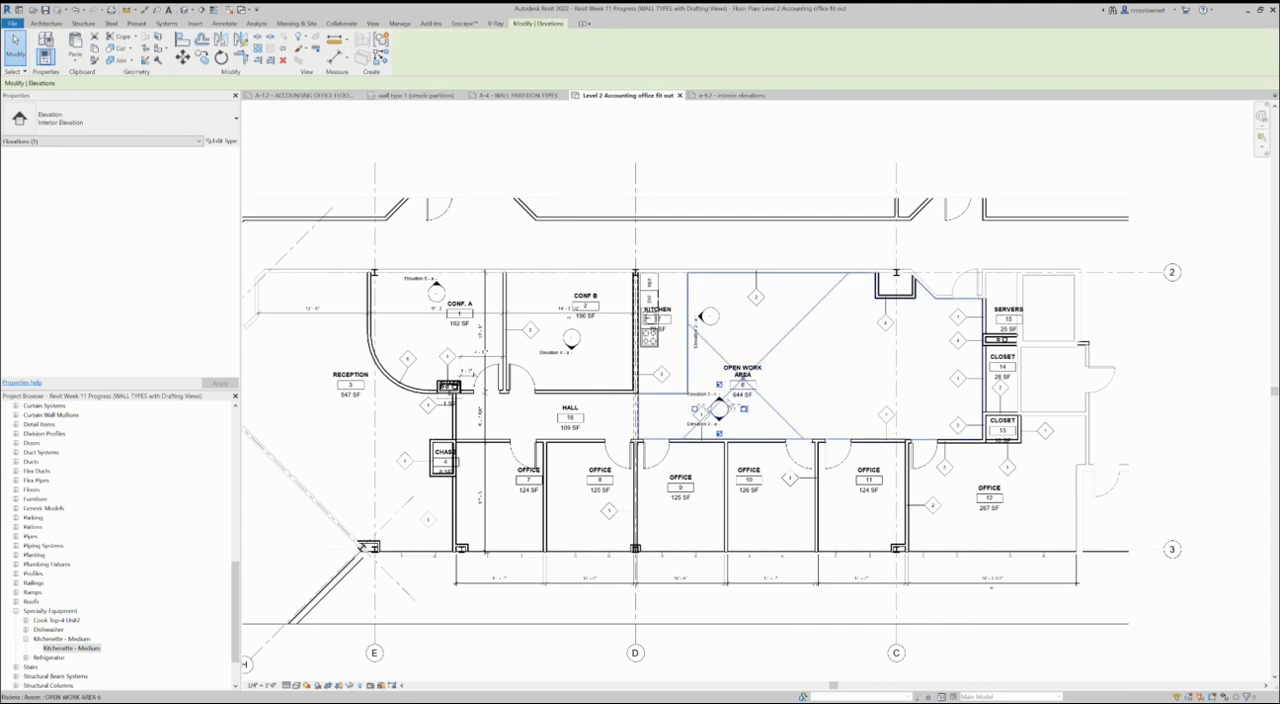
scroll(726, 400, up, 2)
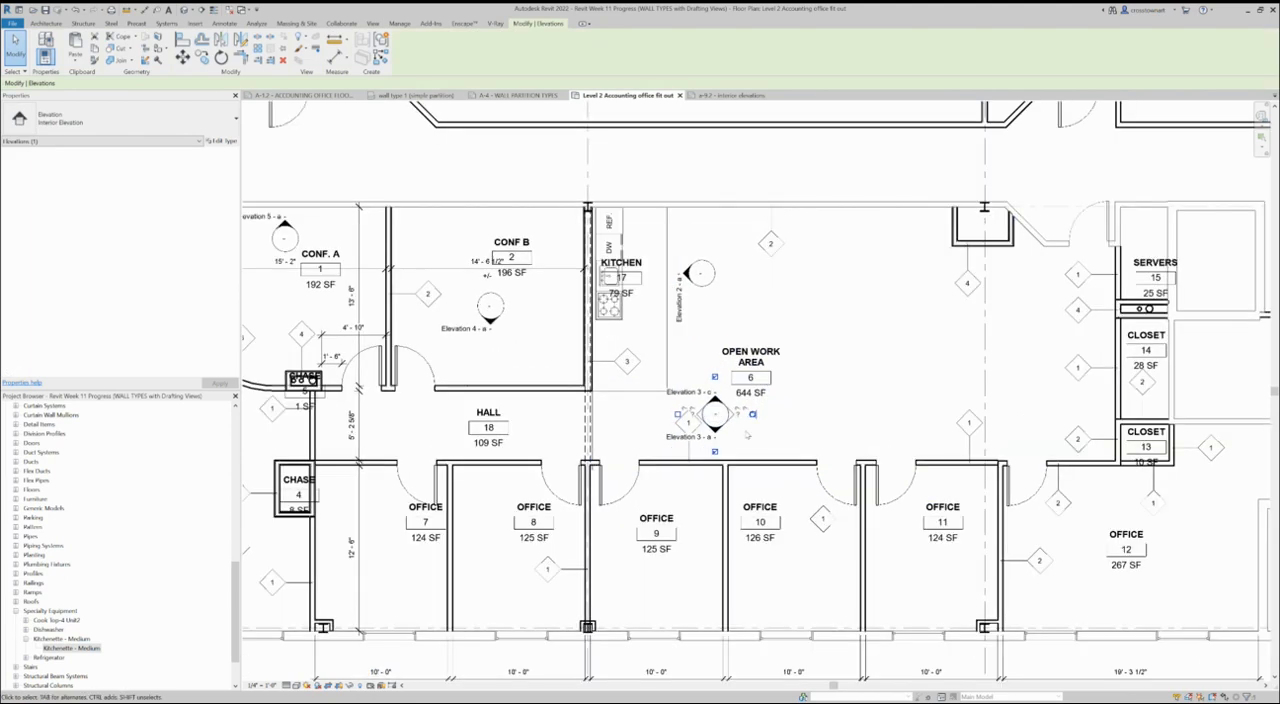
- Move the view line of the open work area's grid 2 side elevation up to about the kitchen elevation marker's level
click(715, 405)
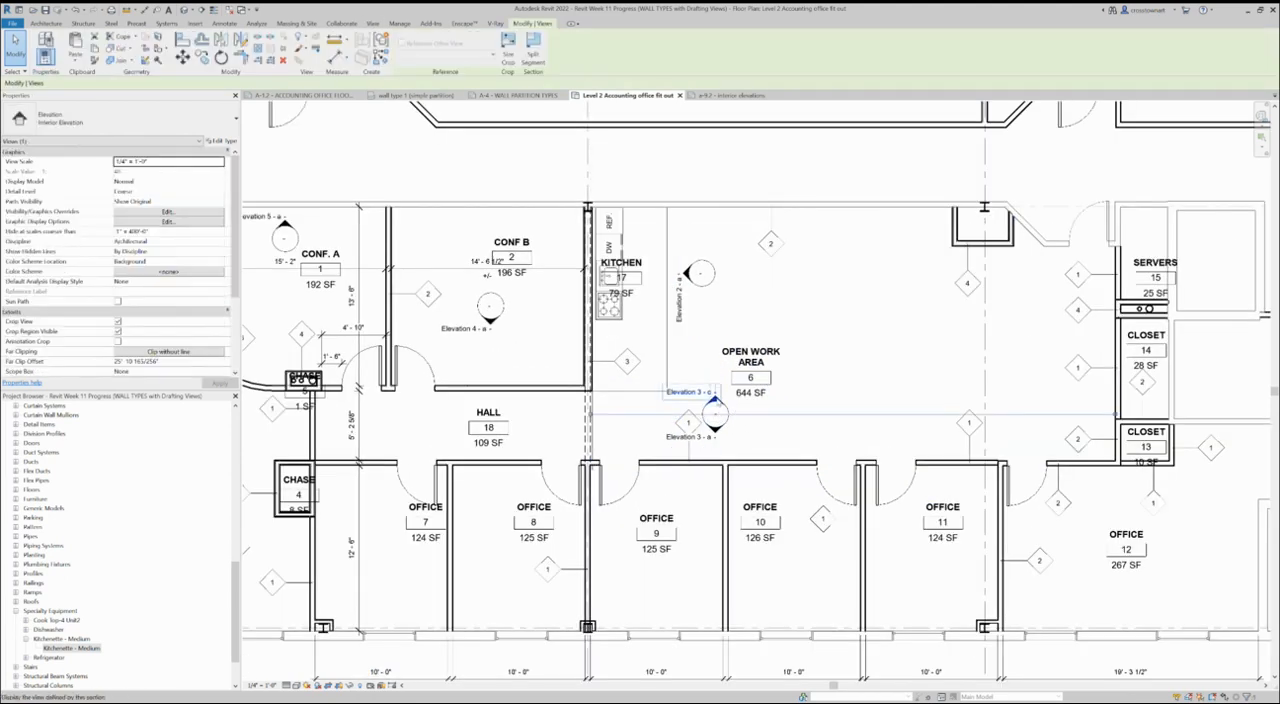
drag(670, 416, 675, 277)
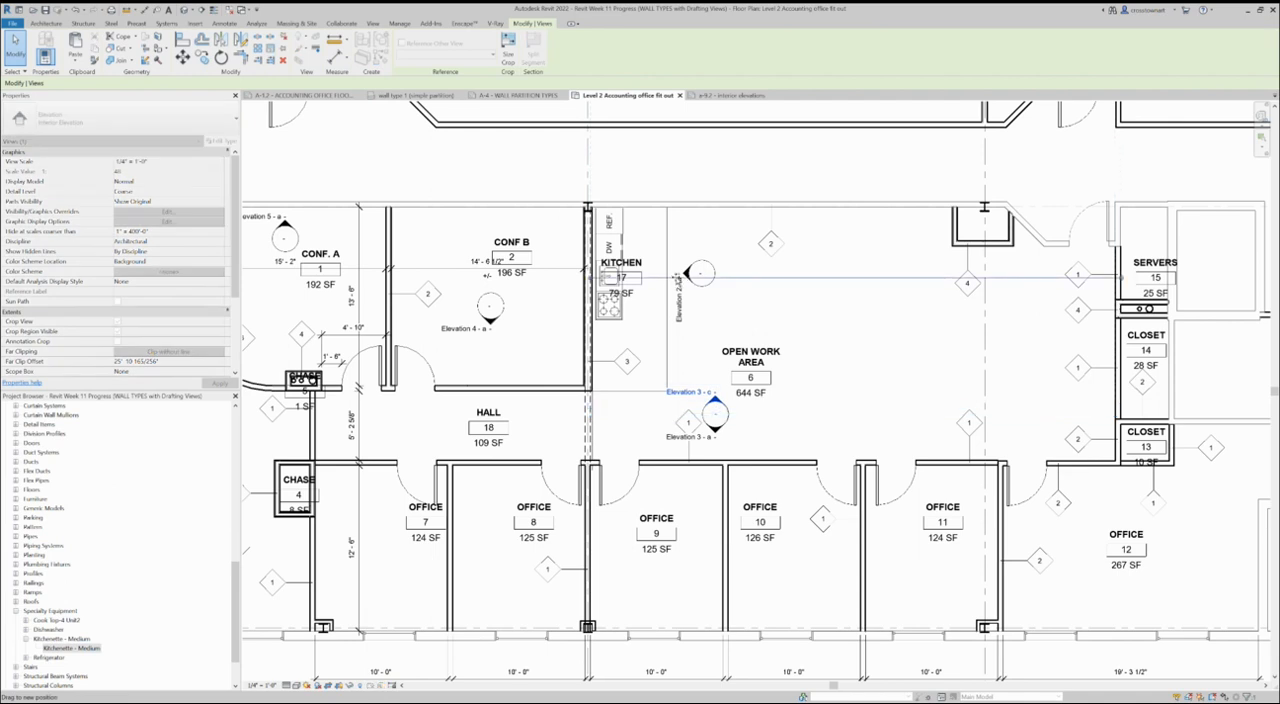
drag(675, 277, 676, 277)
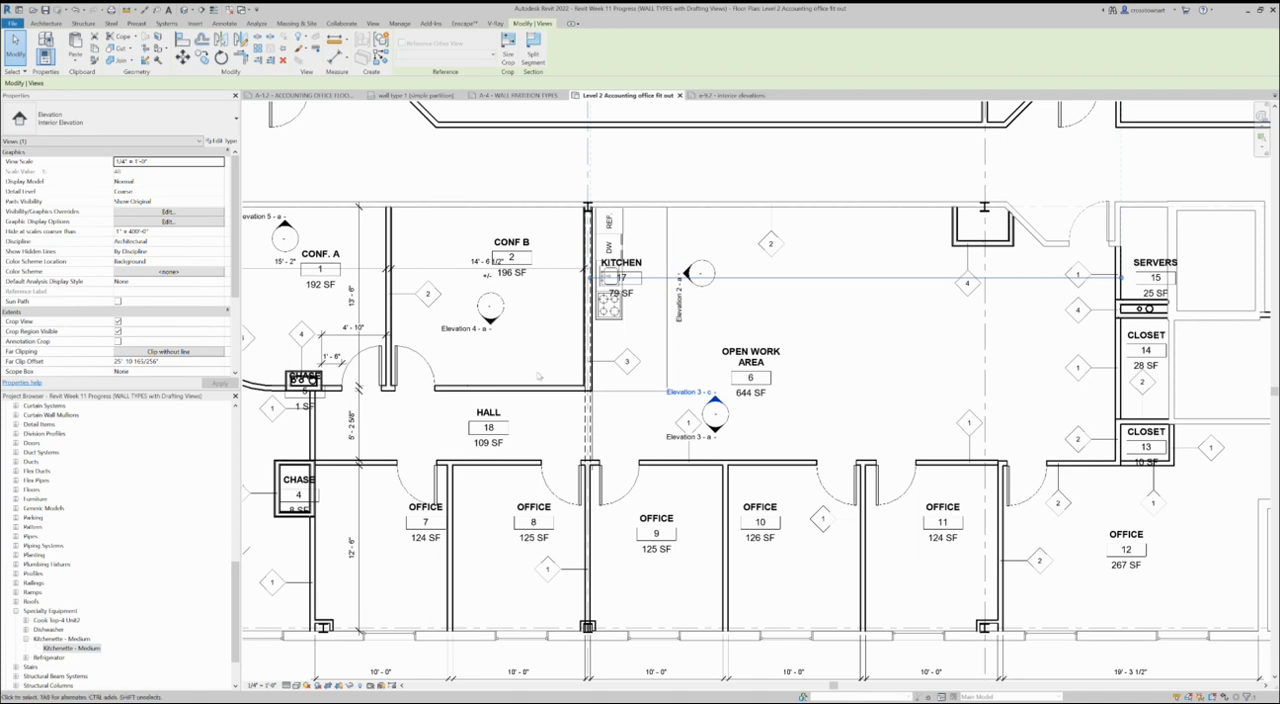
- Select the elevation facing the kitchenette and open its view, Elevation 2 - a
scroll(646, 486, down, 2)
scroll(680, 318, up, 3)
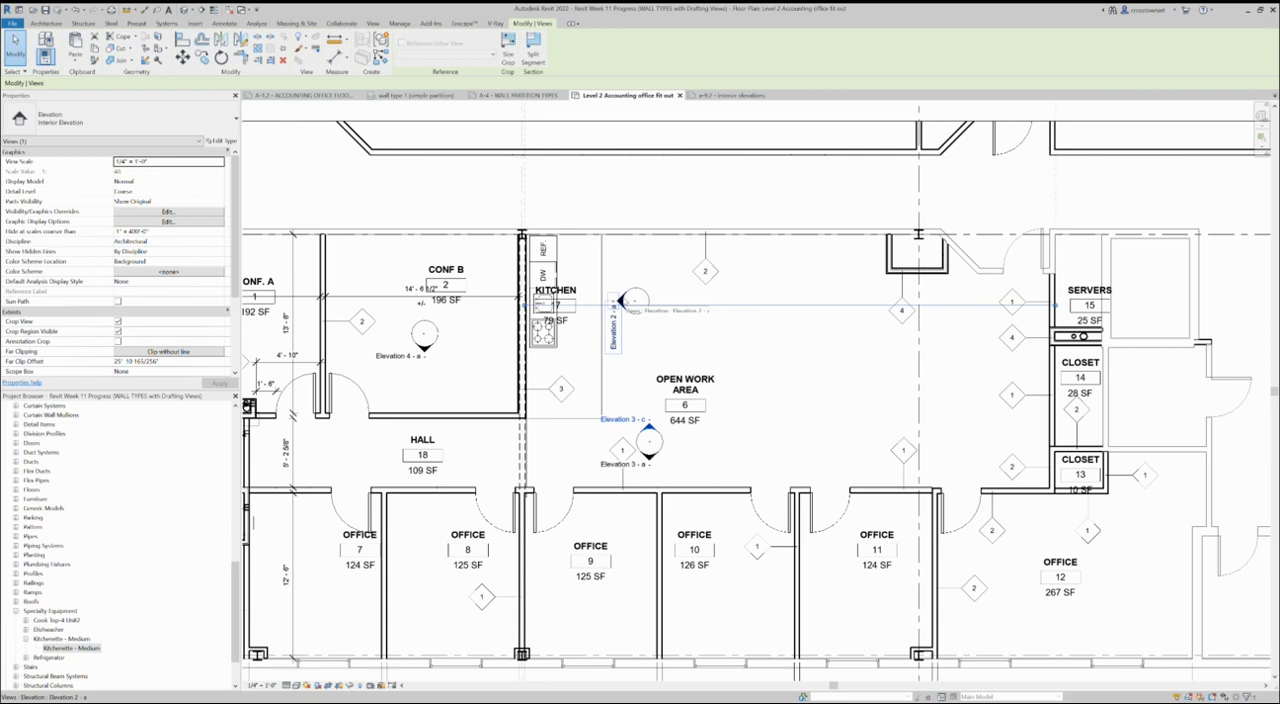
click(621, 301)
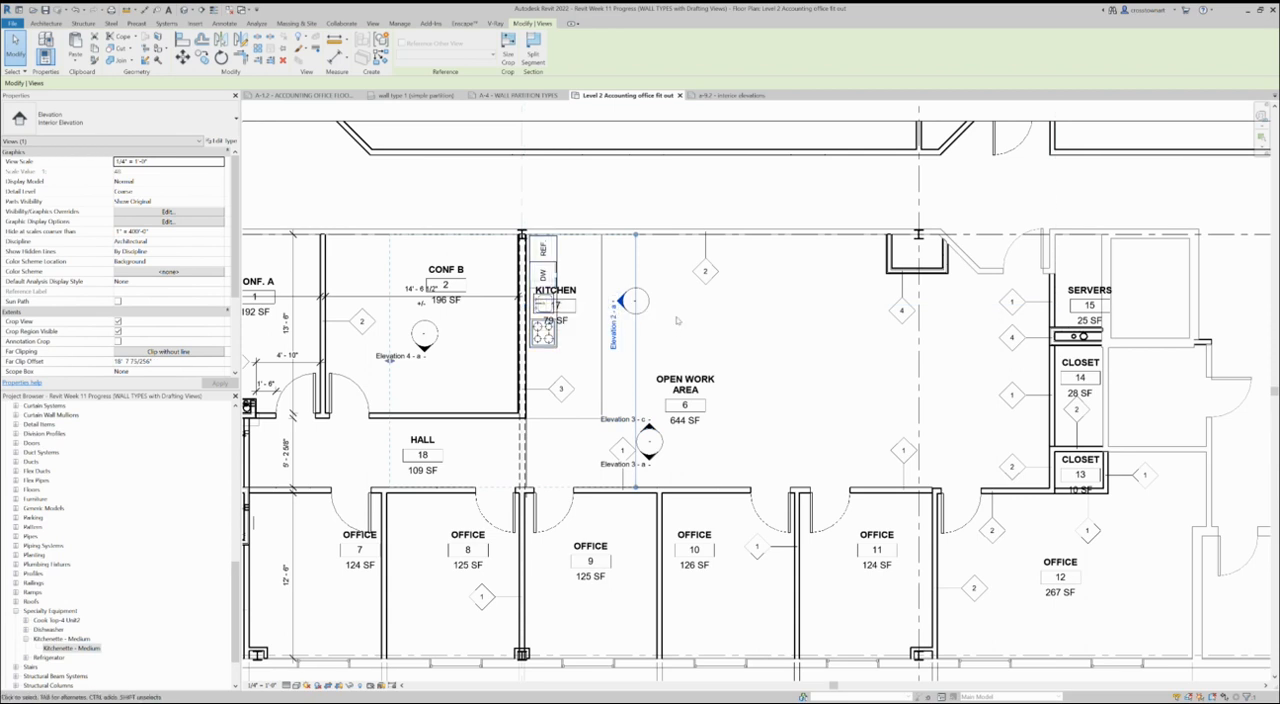
double_click(621, 301)
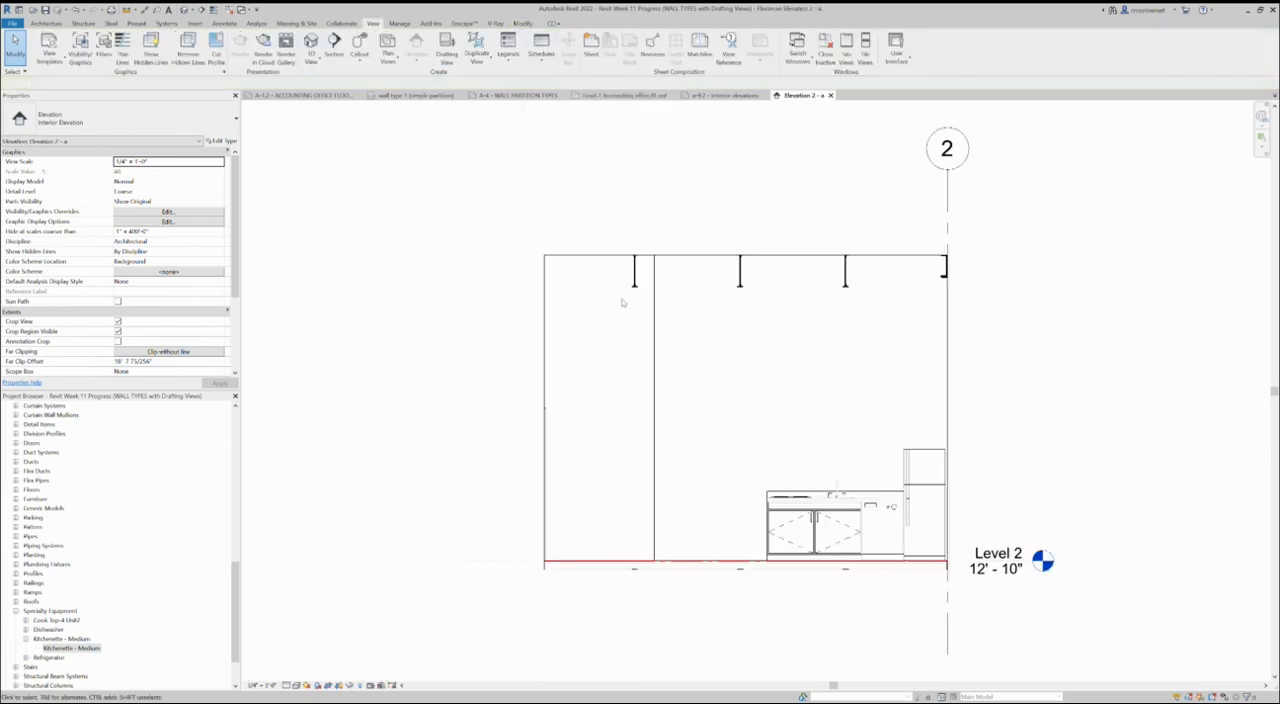
scroll(987, 536, up, 2)
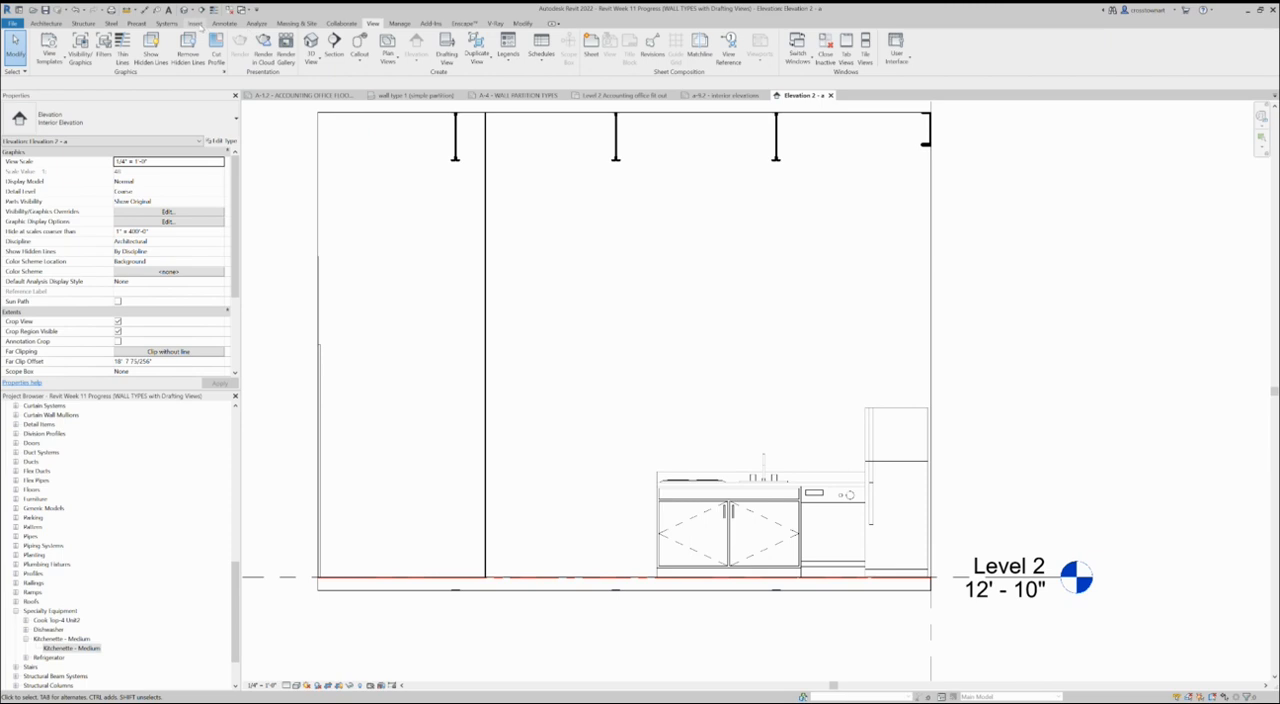
- Load the Upper Cabinet-Double Door-Wall family from the Casework category of the Autodesk family library
click(198, 23)
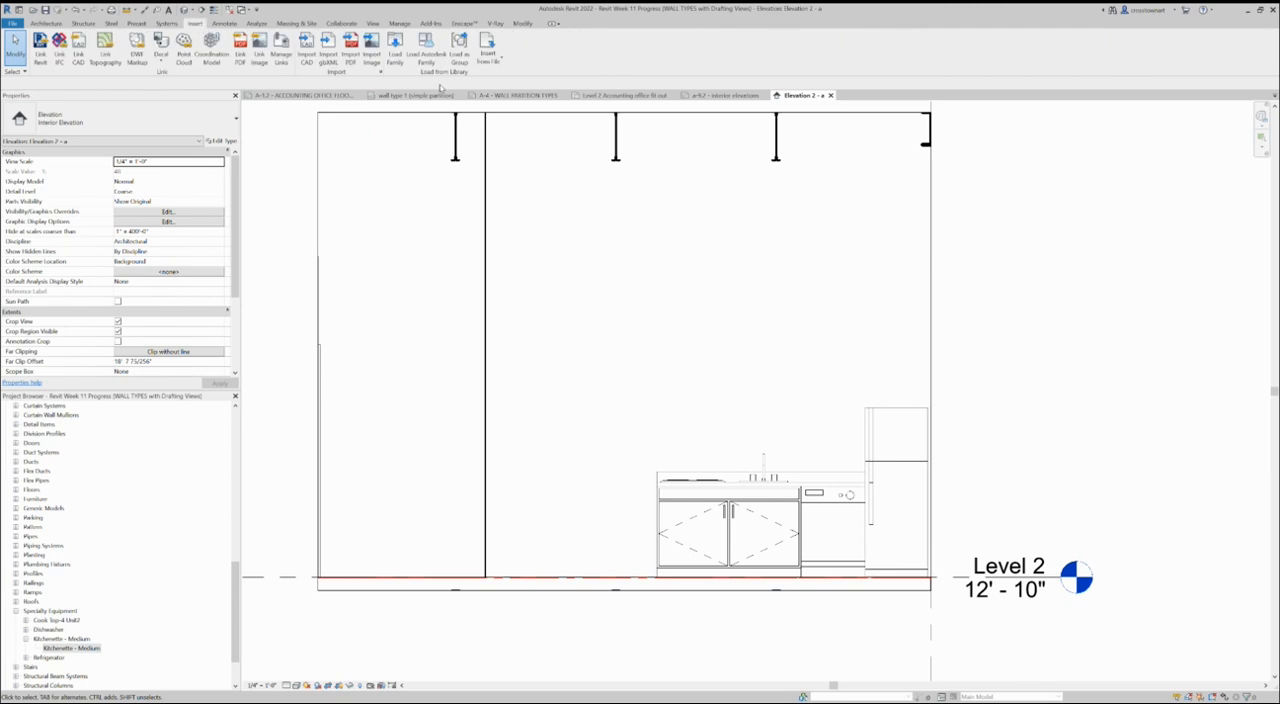
click(426, 50)
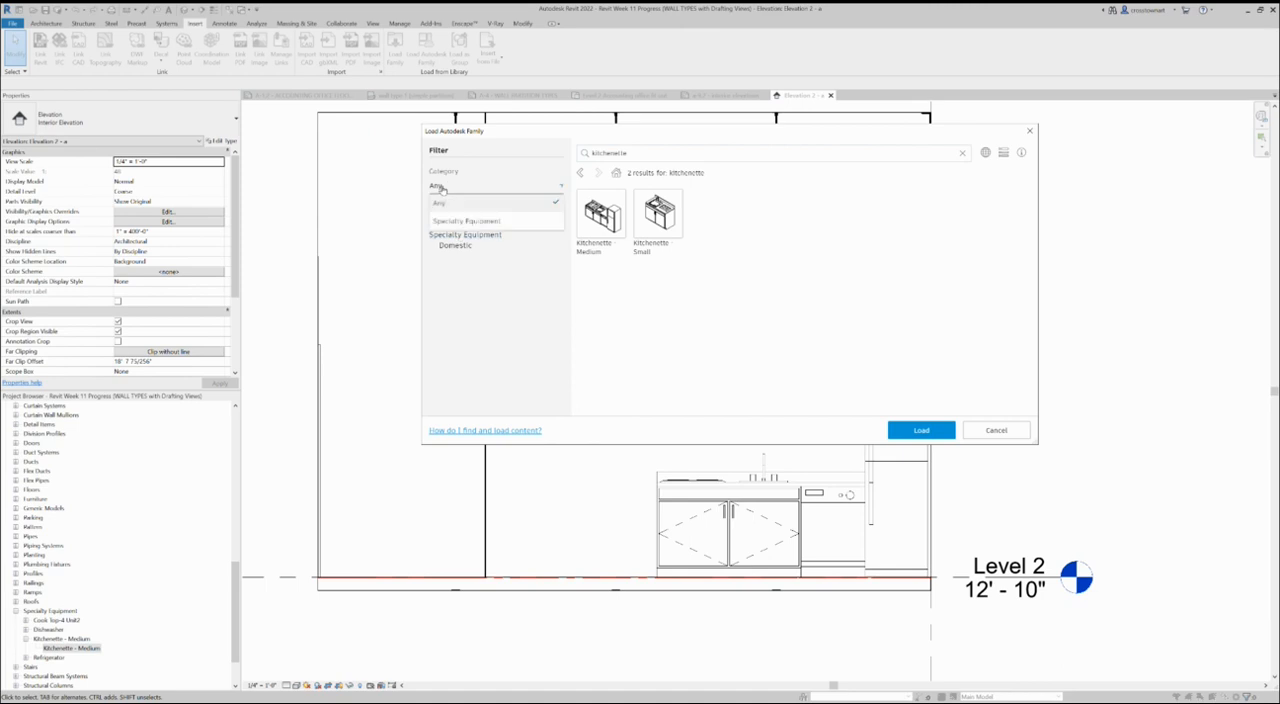
click(562, 189)
click(504, 269)
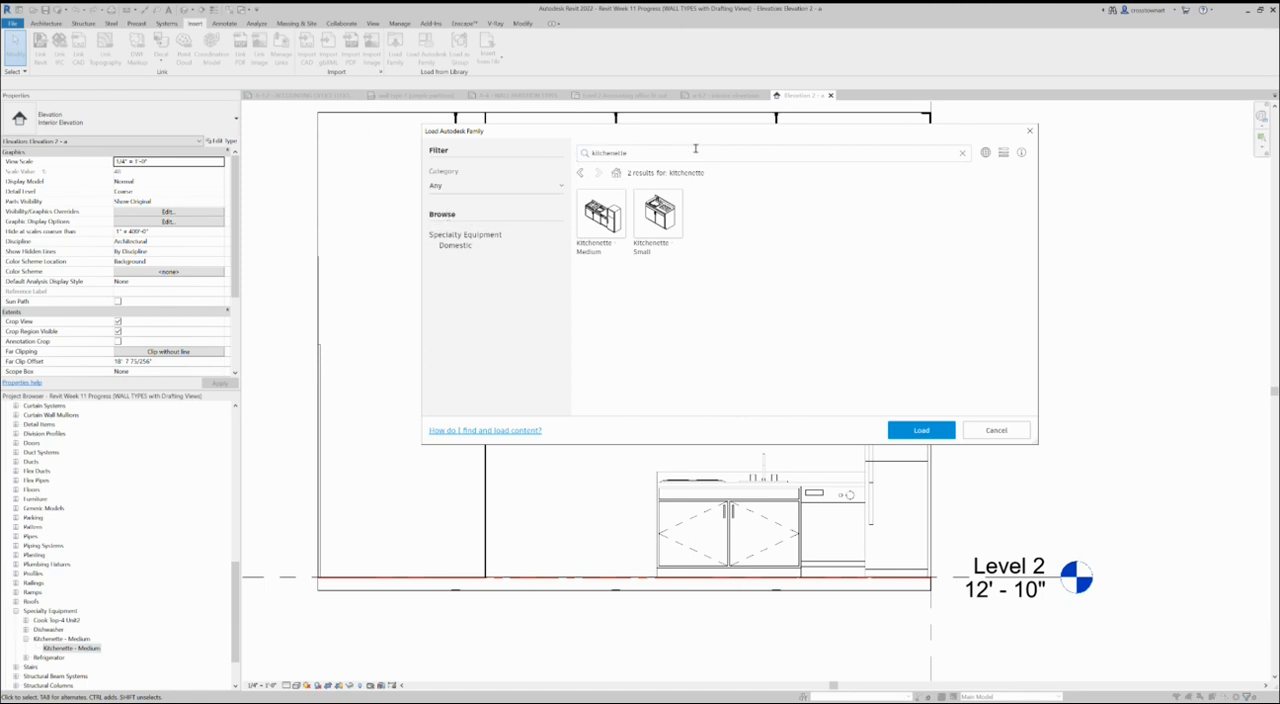
click(962, 153)
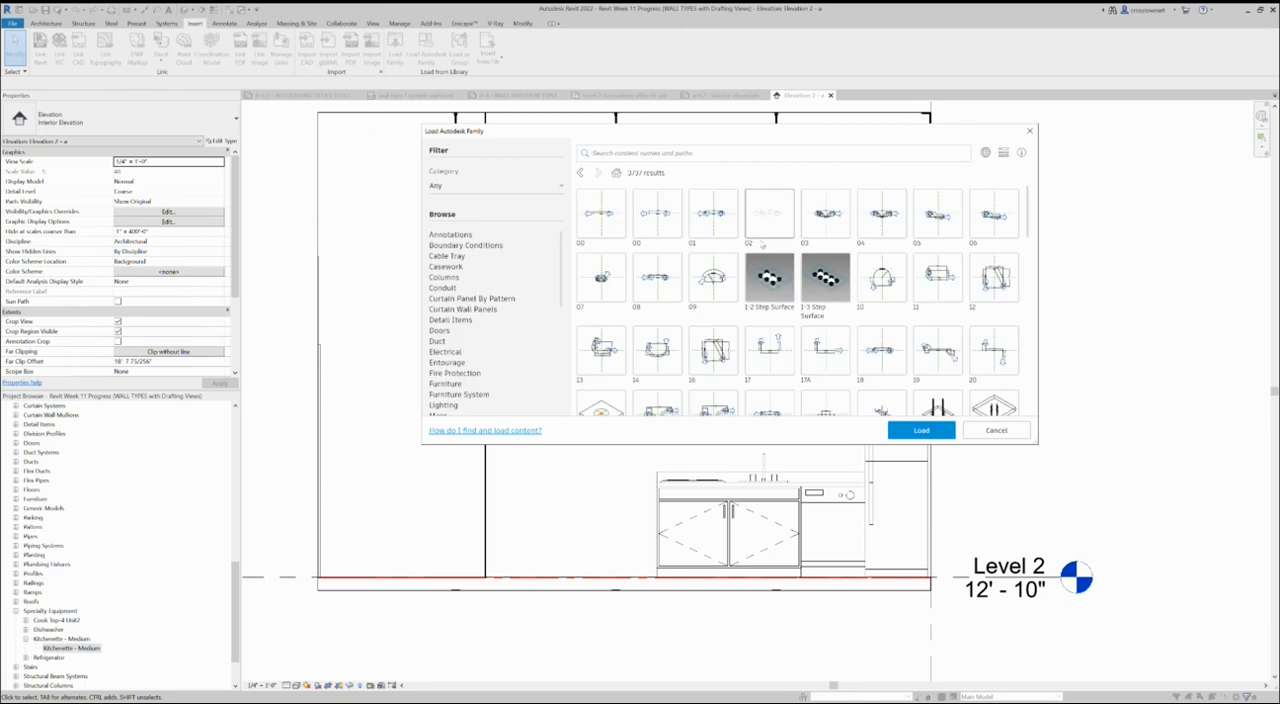
click(446, 267)
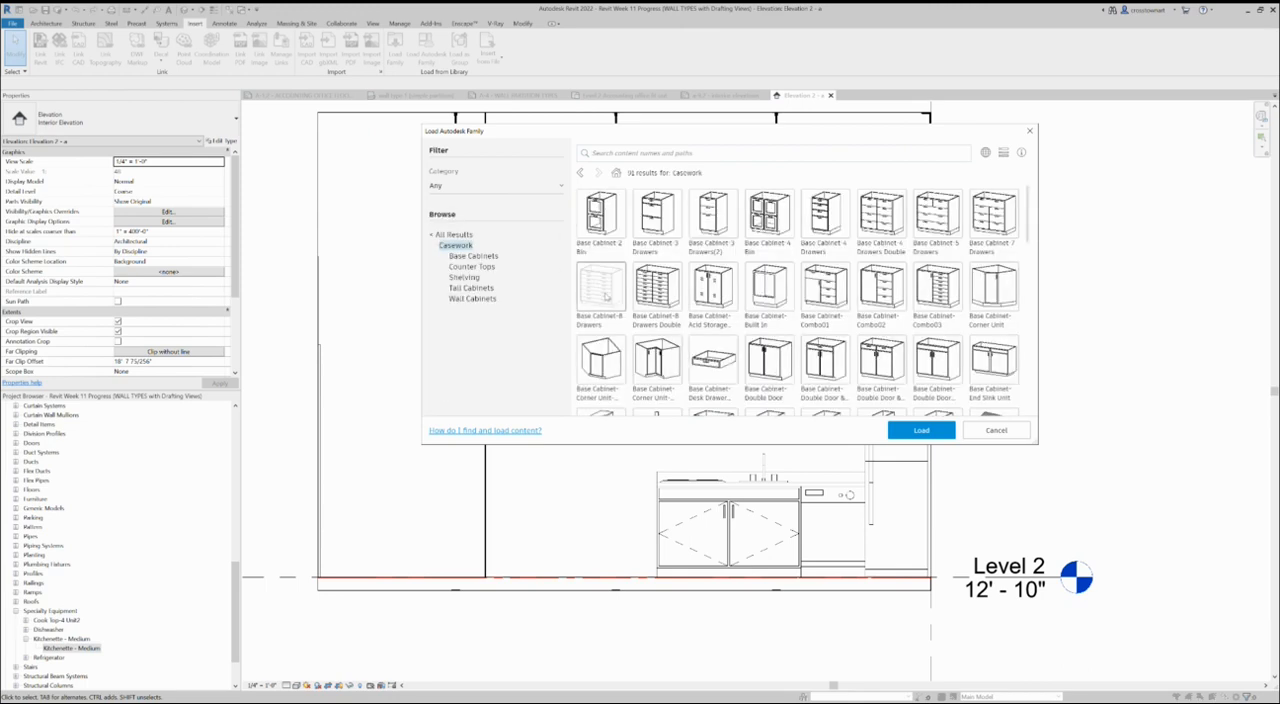
scroll(894, 316, down, 3)
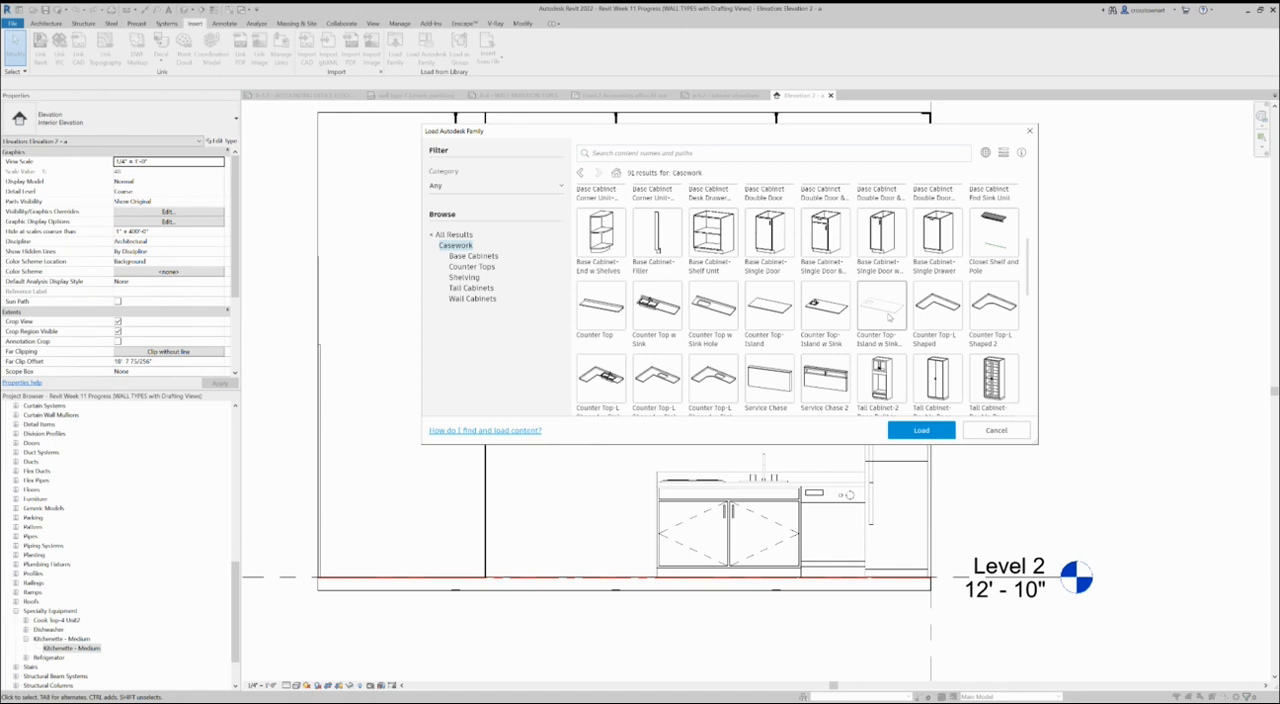
scroll(889, 316, down, 2)
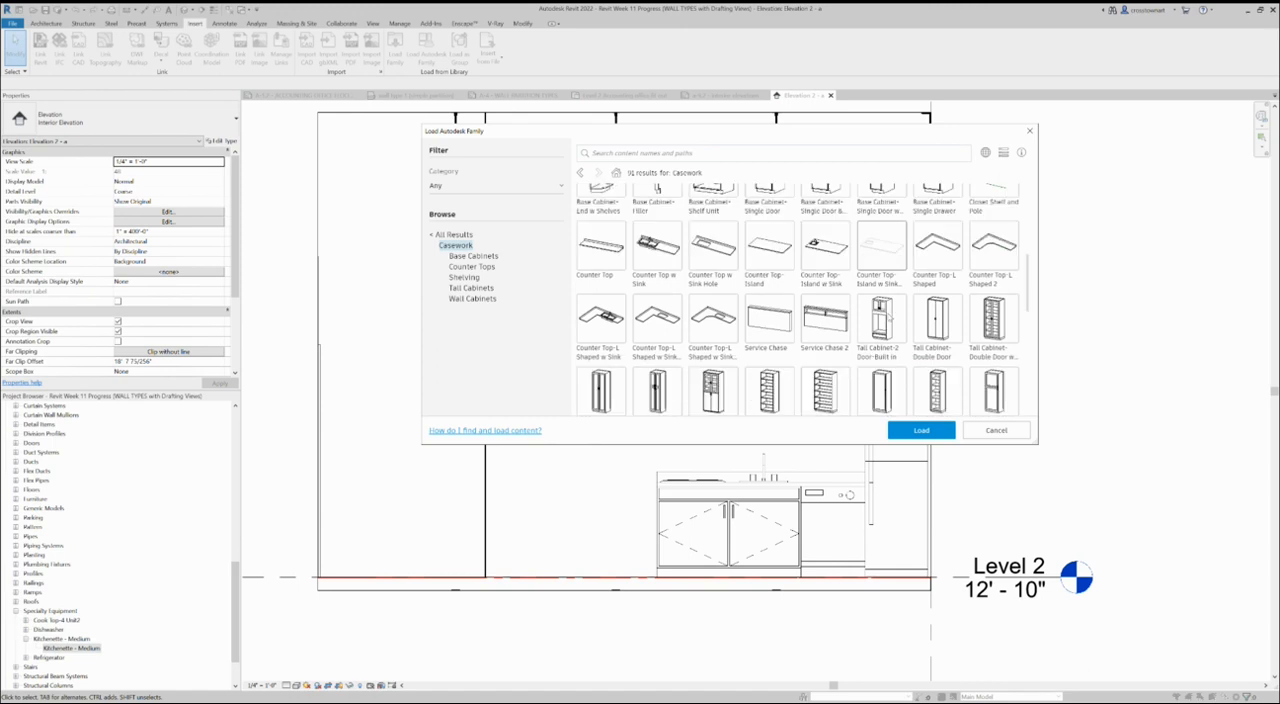
scroll(888, 316, down, 1)
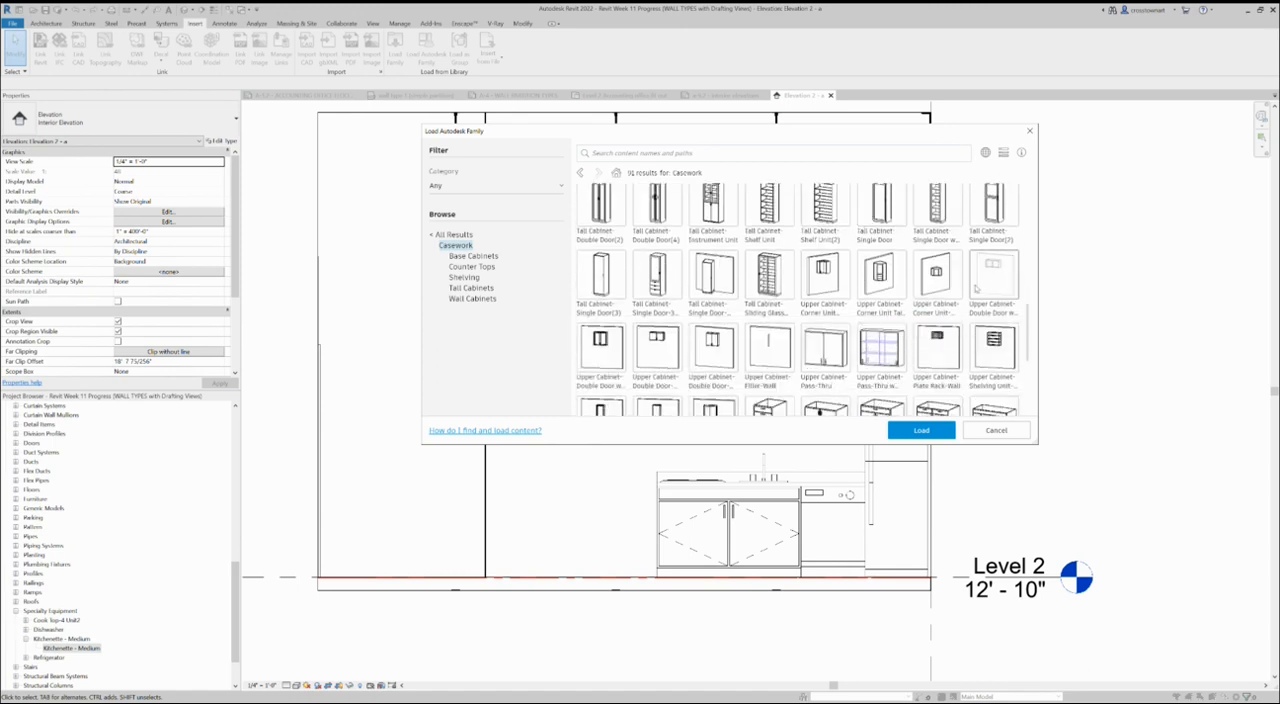
click(713, 343)
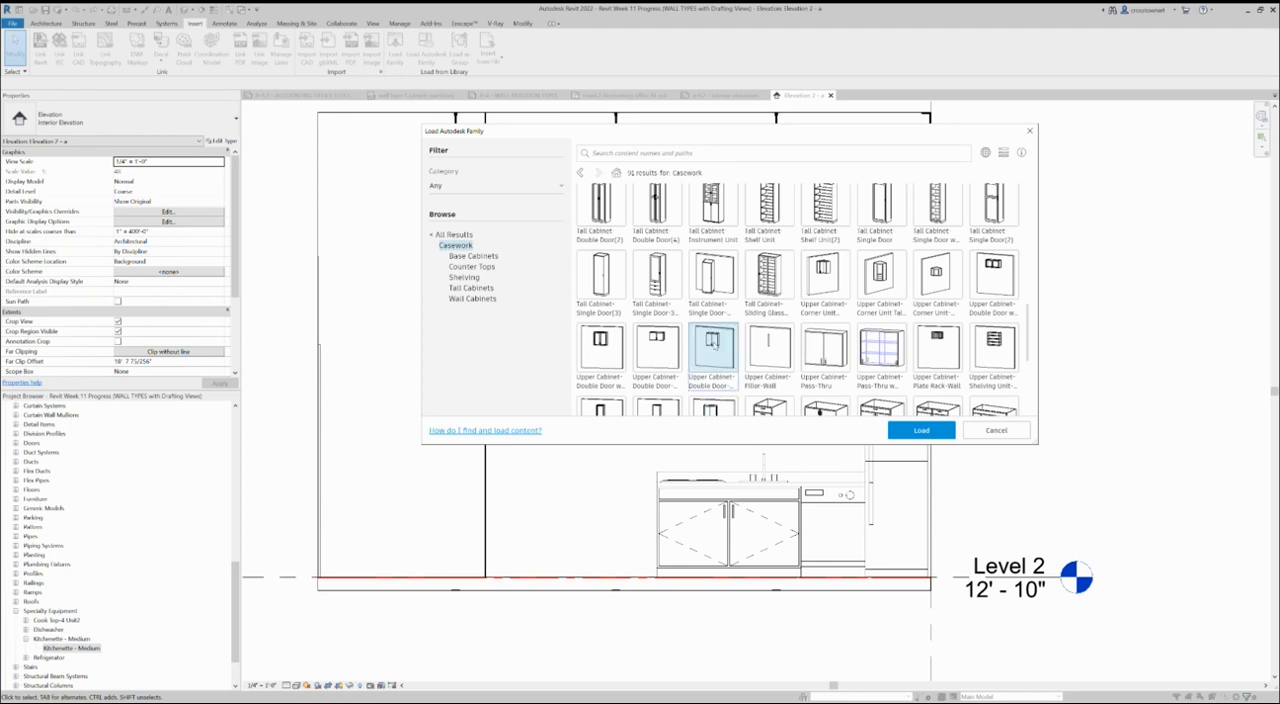
click(929, 435)
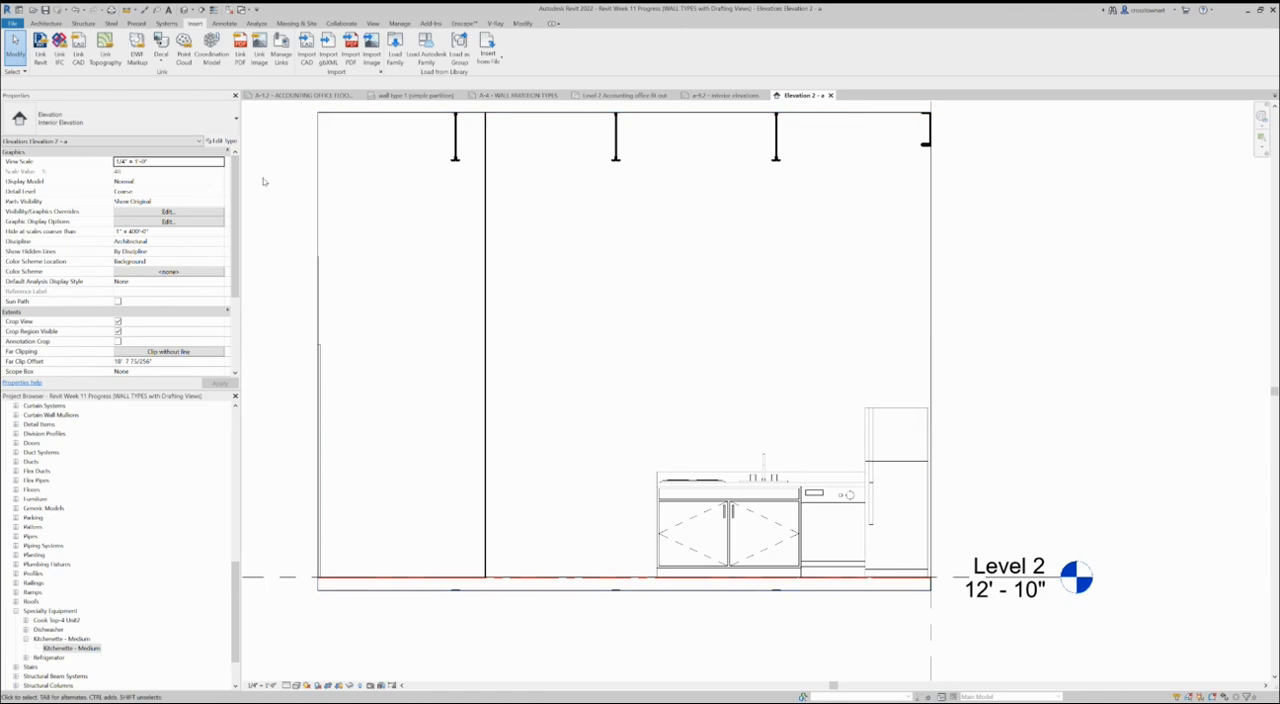
- Add an aligned dimension across the kitchenette base cabinet's left door, from the cabinet's left edge to the line between the doors
scroll(730, 510, up, 1)
scroll(640, 520, down, 1)
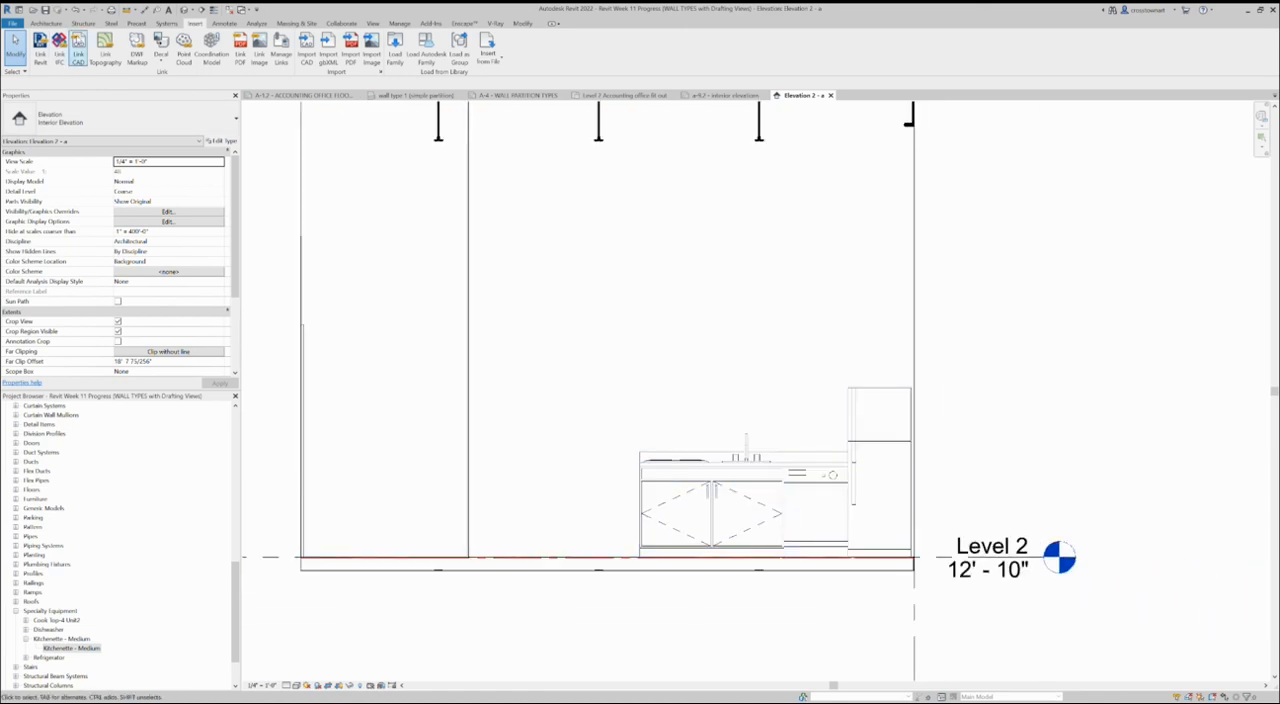
click(226, 23)
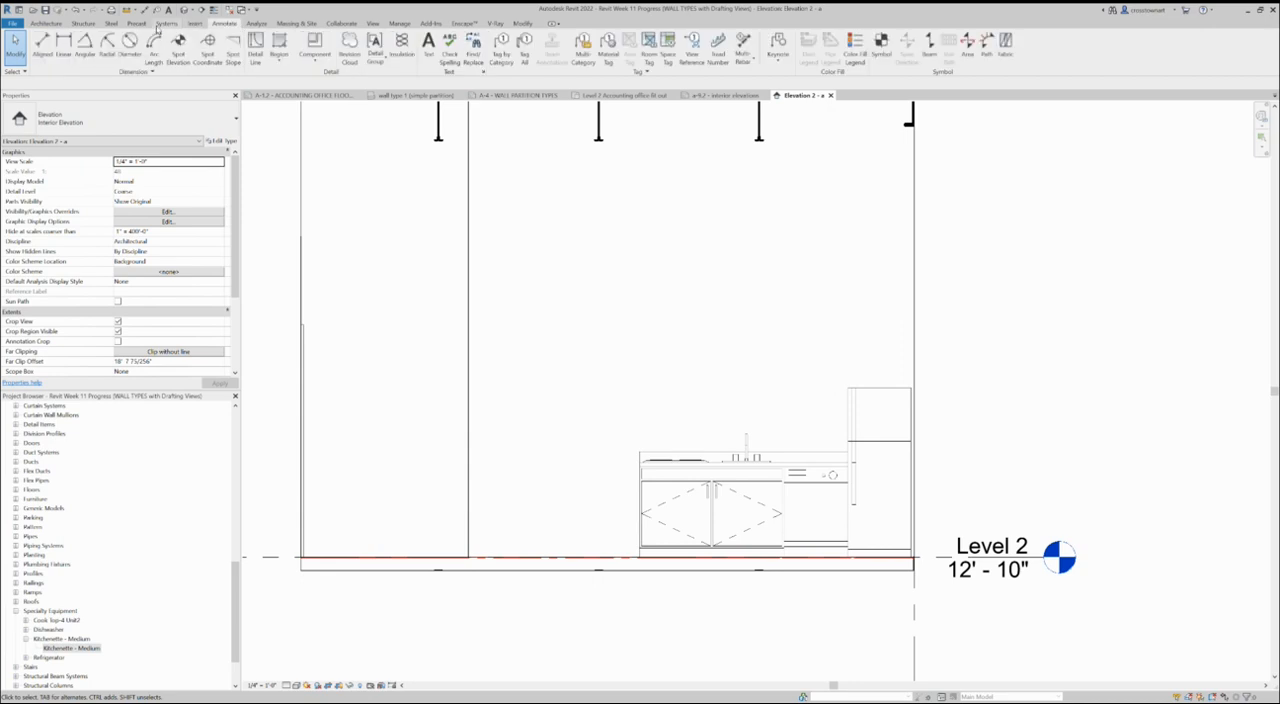
click(43, 45)
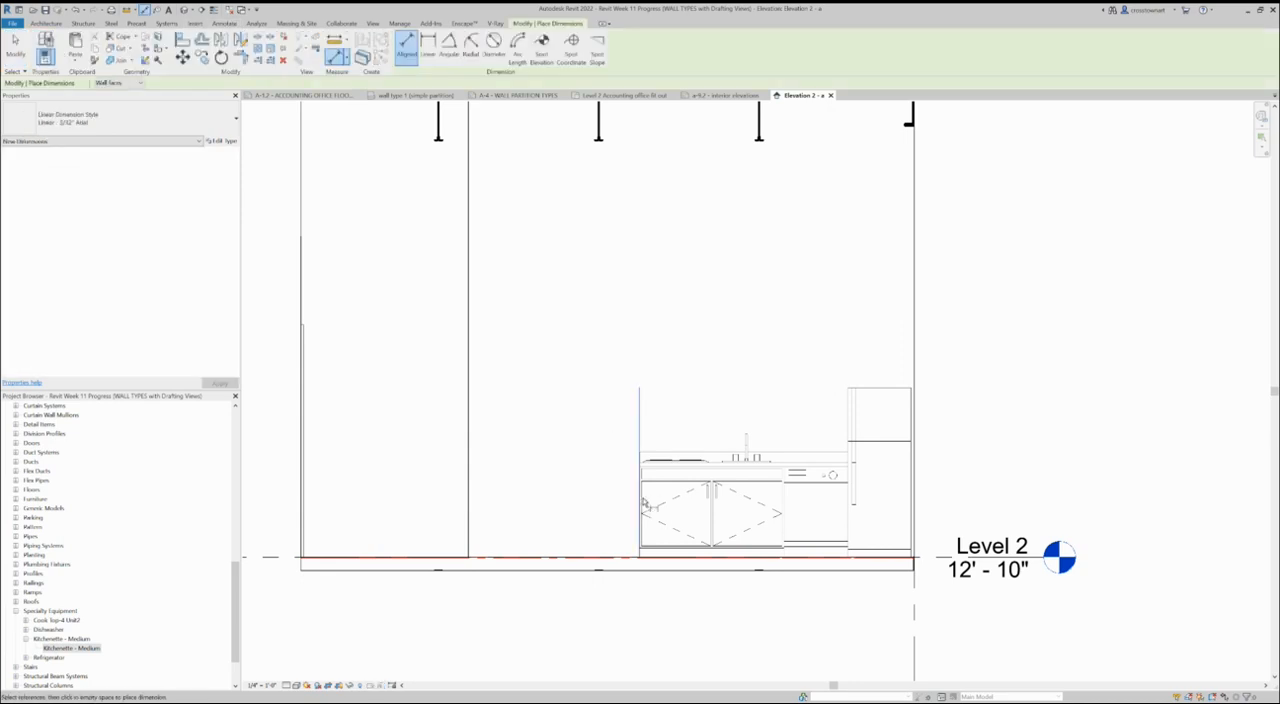
click(640, 502)
click(711, 495)
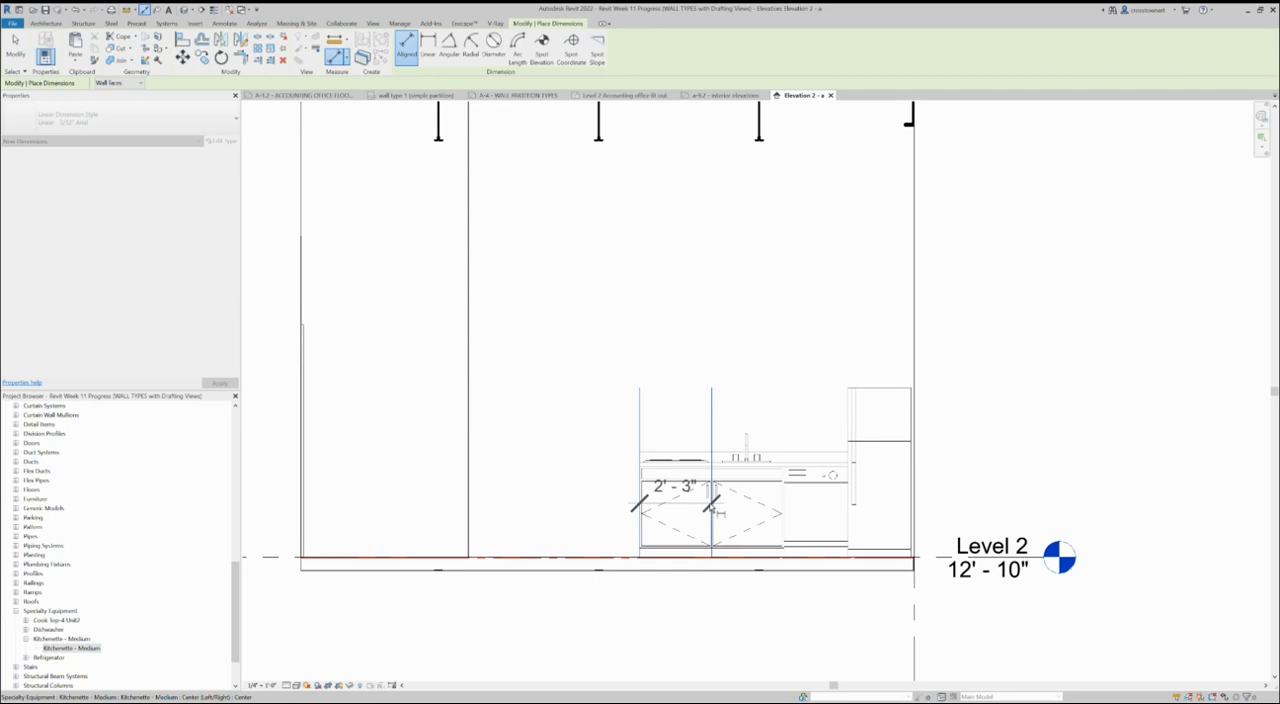
click(665, 537)
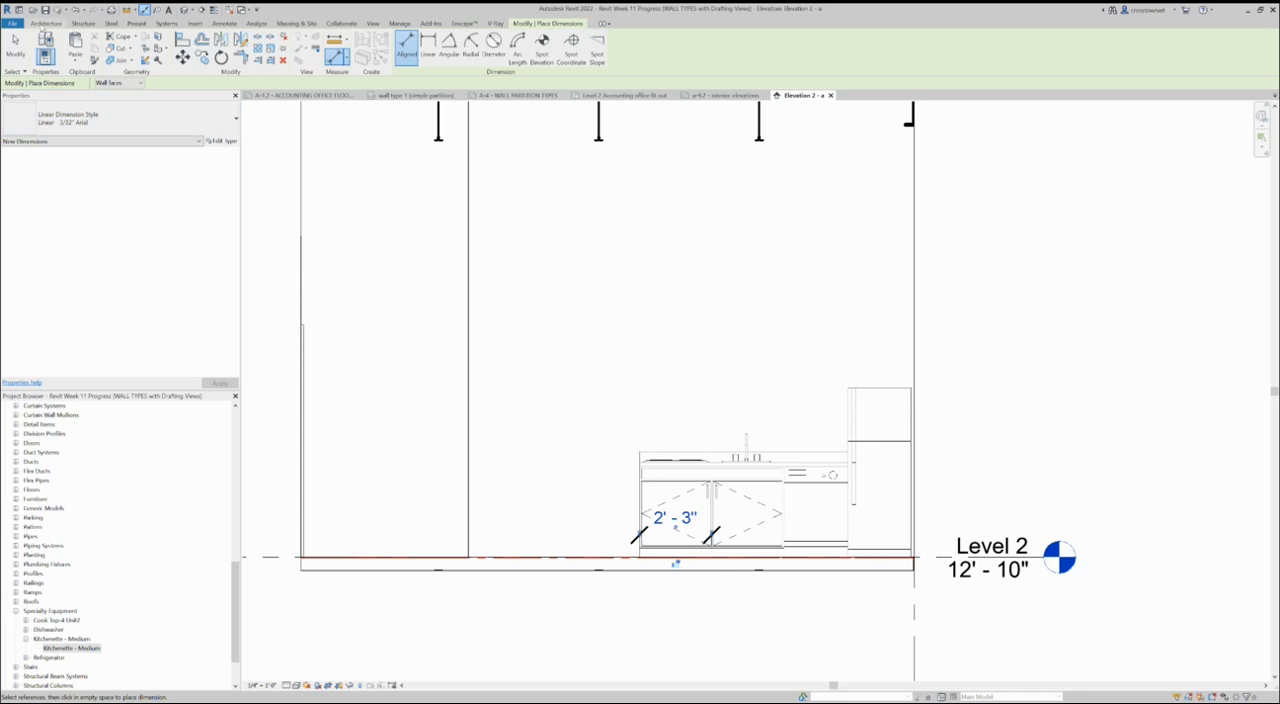
- Place two 27" Upper Cabinet-Double Door-Wall units side by side on the wall above the cooktop and sink
drag(236, 597, 237, 541)
click(15, 519)
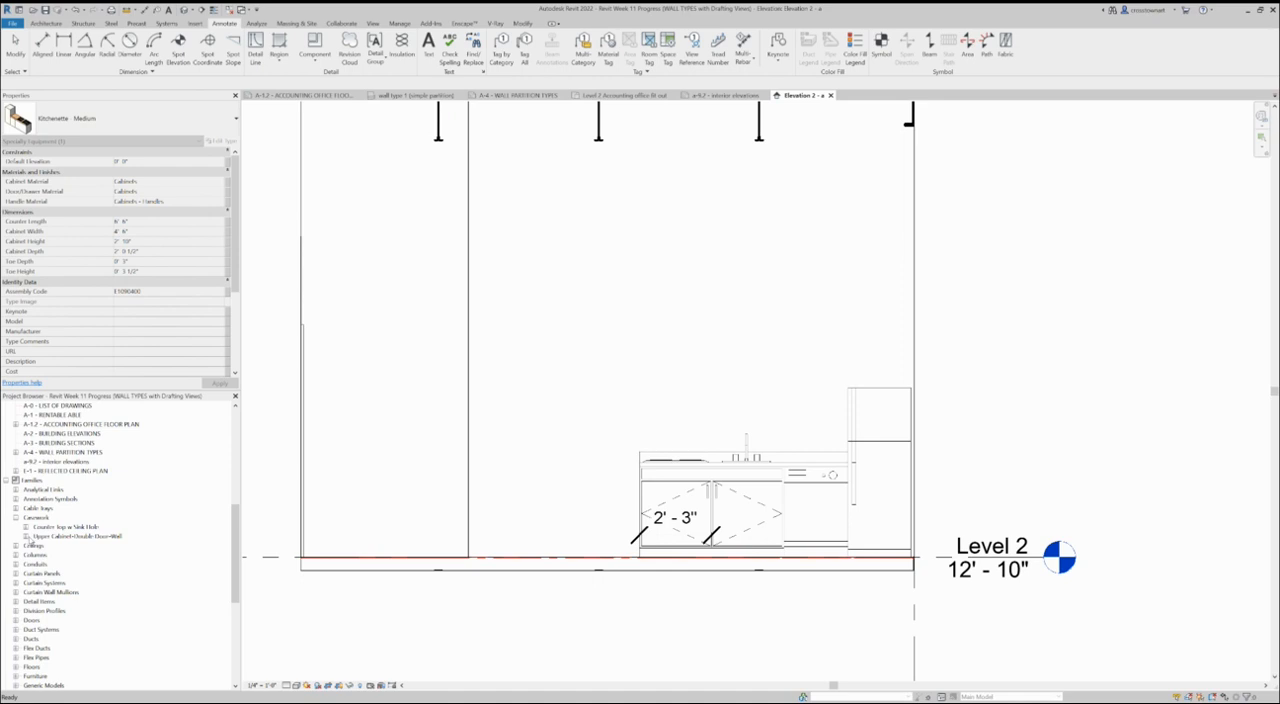
click(26, 537)
click(47, 555)
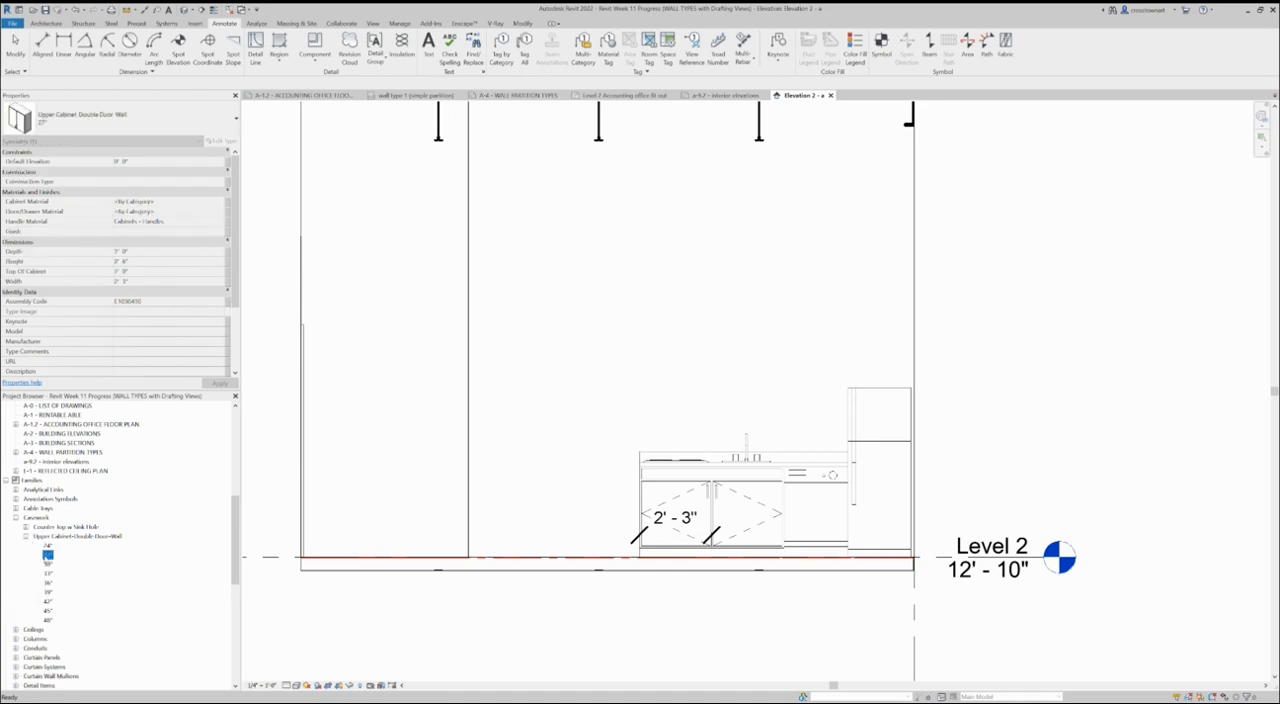
drag(47, 555, 667, 358)
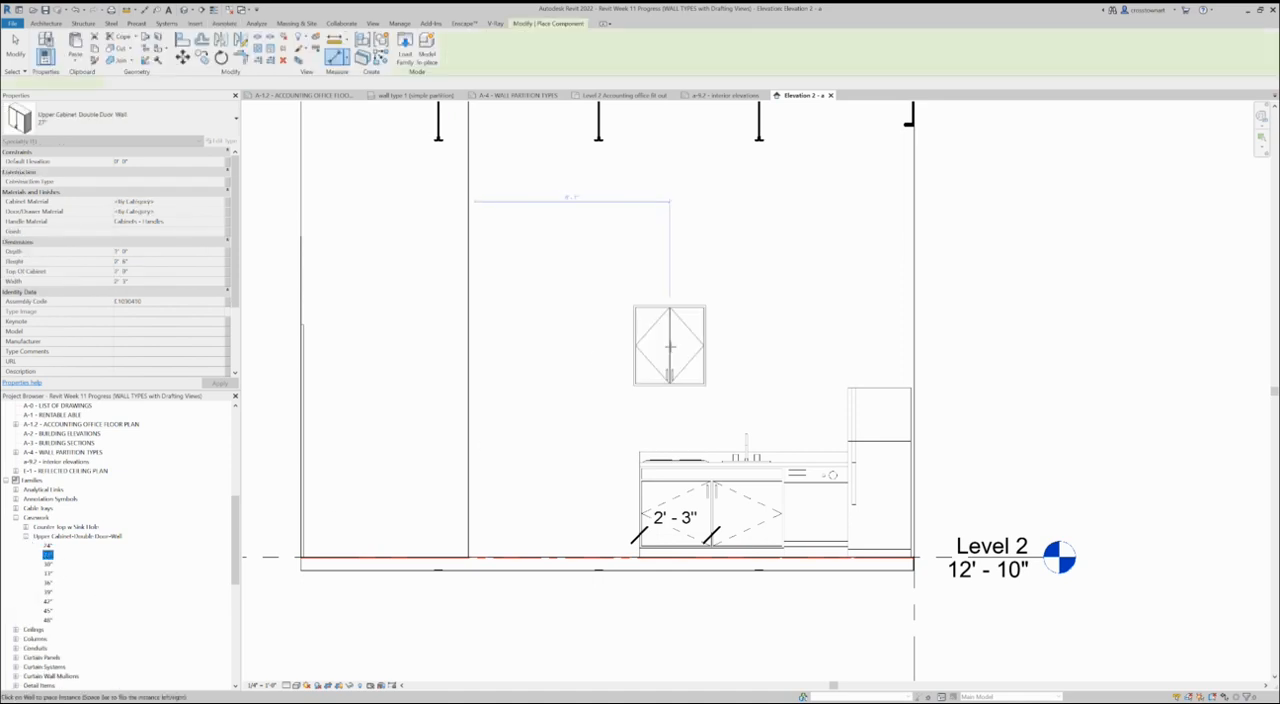
click(670, 373)
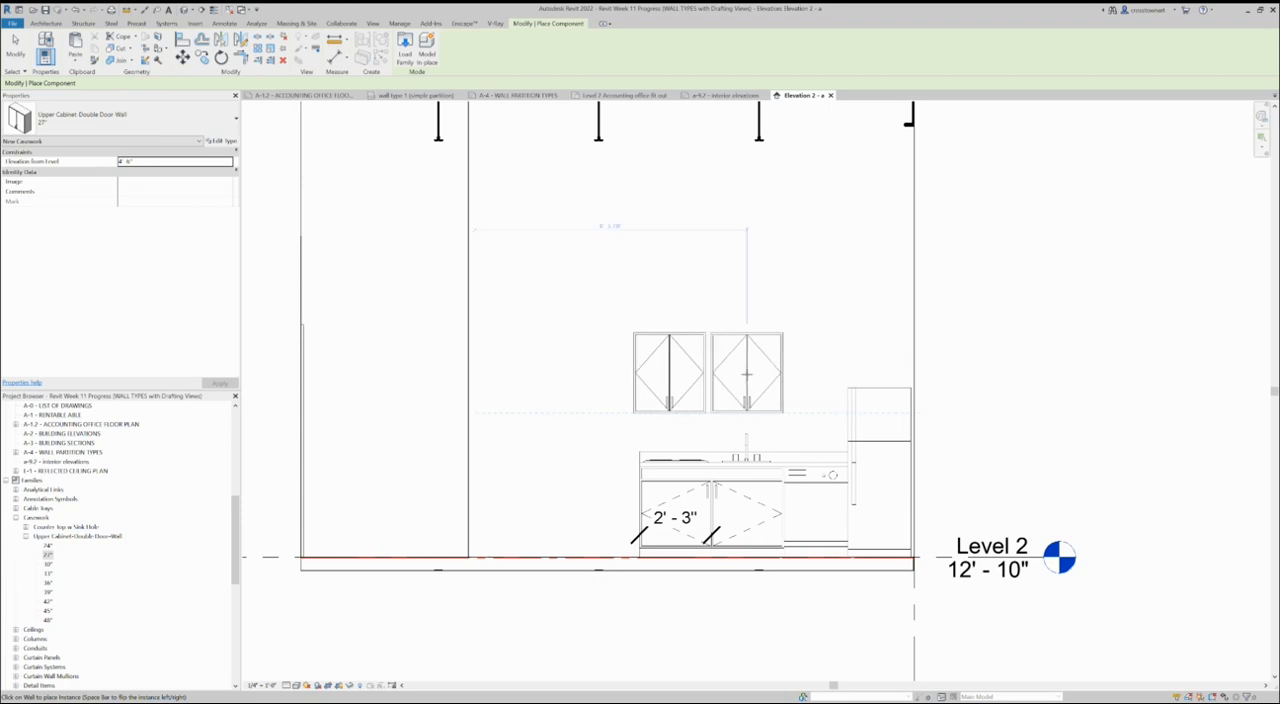
click(743, 374)
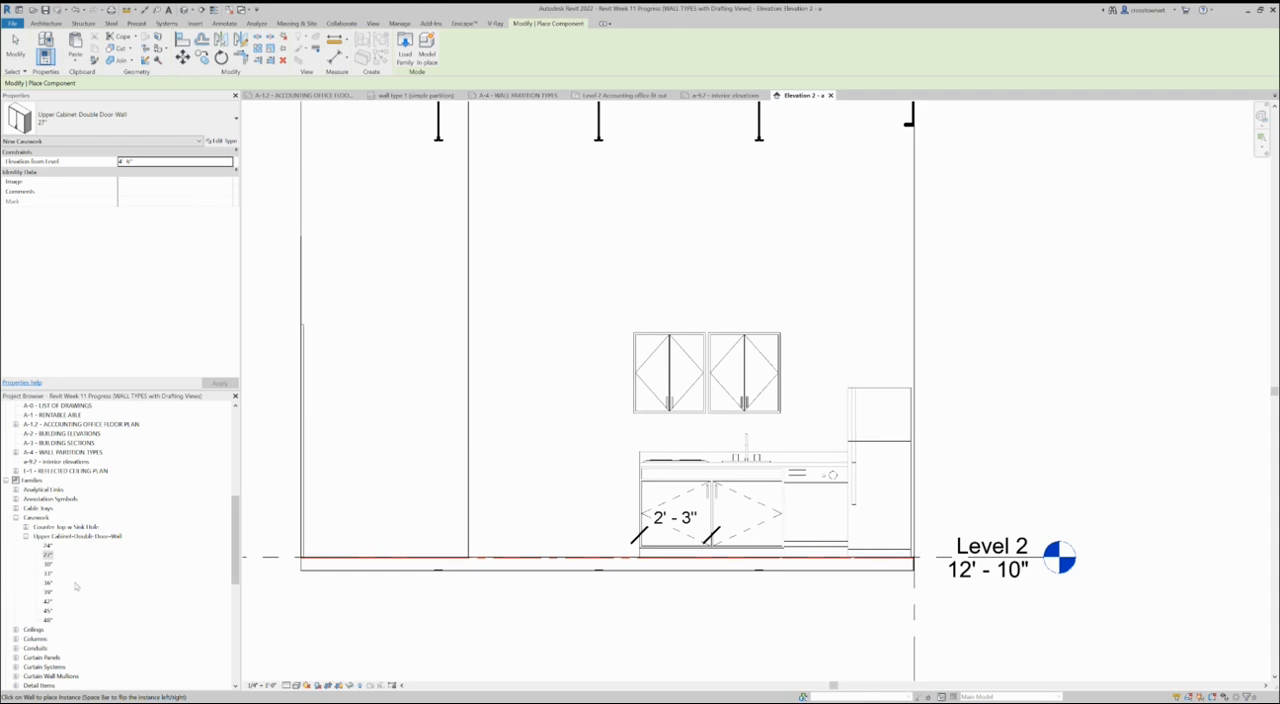
- Place a 24" Upper Cabinet-Double Door-Wall unit above the dishwasher, beside the two 27" cabinets
click(47, 545)
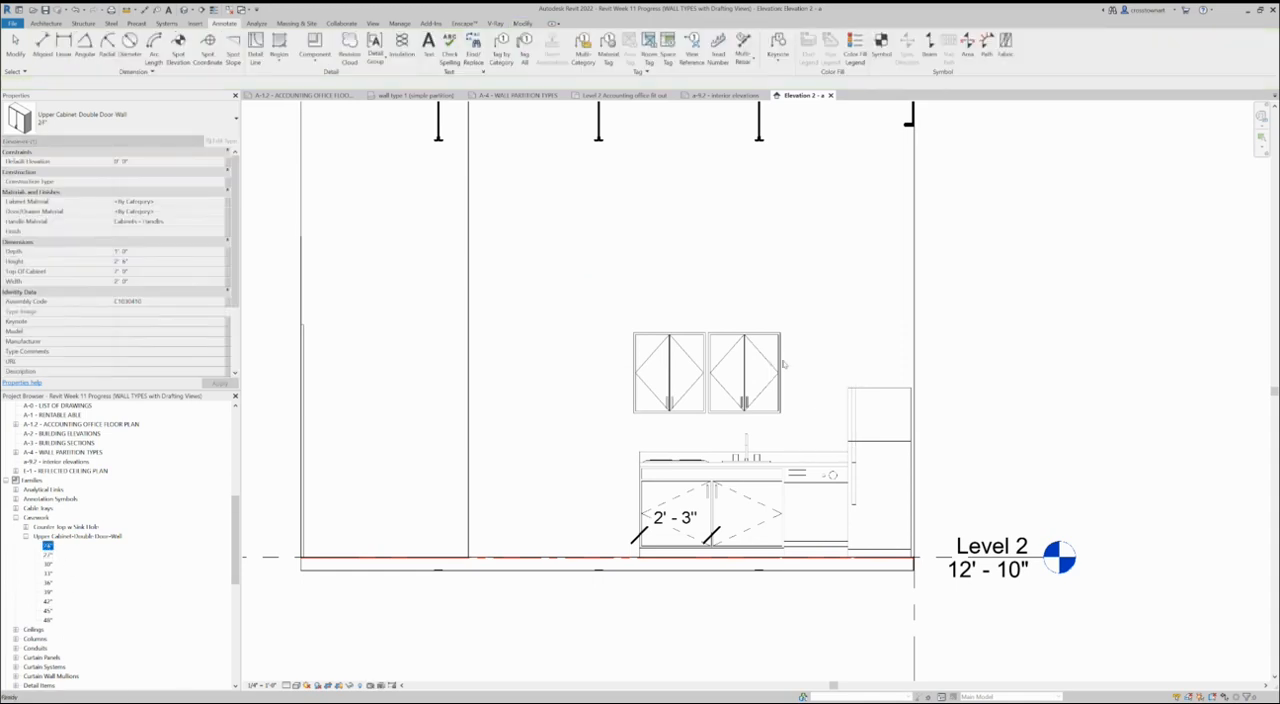
drag(783, 364, 793, 368)
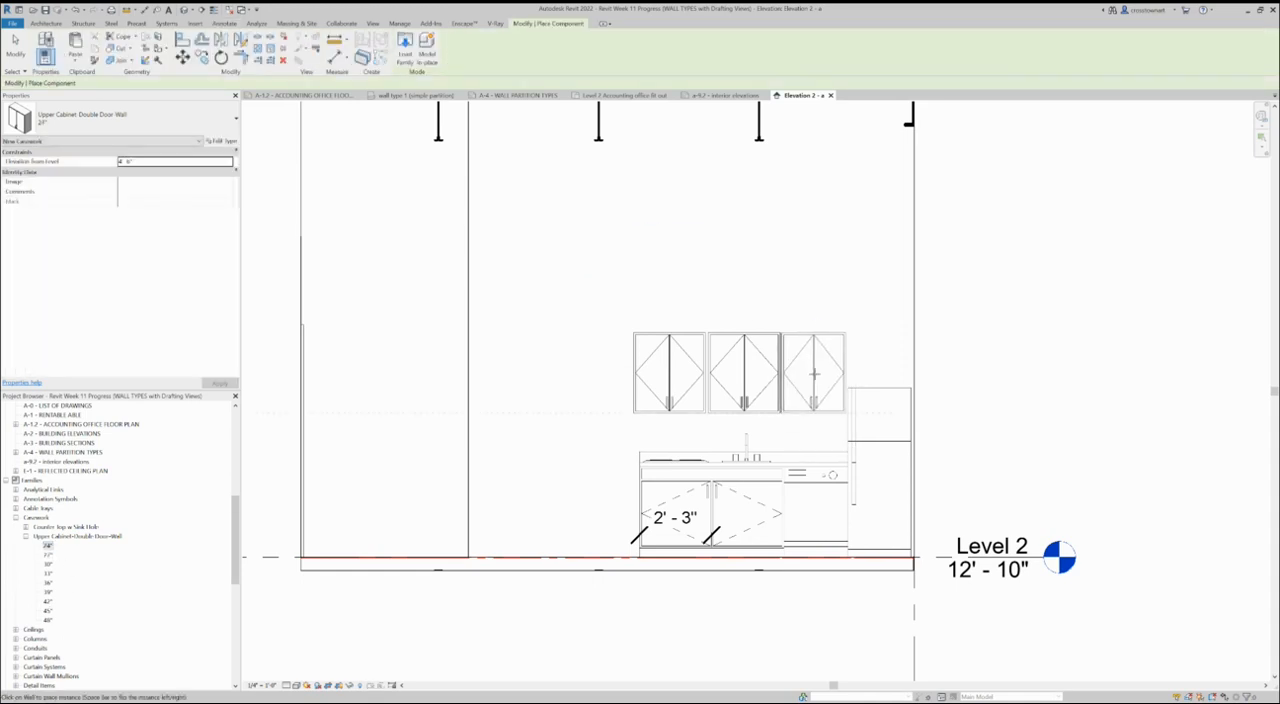
click(819, 351)
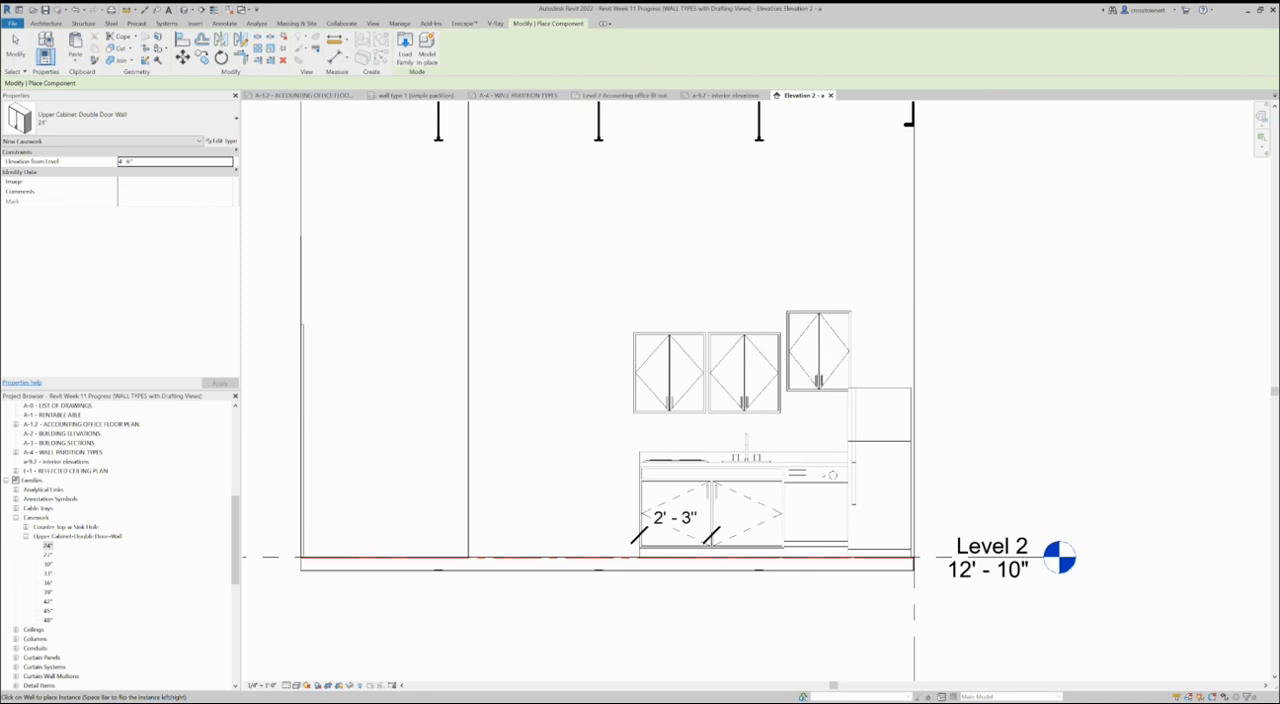
click(15, 45)
- Add an aligned vertical dimension from the countertop to the underside of the 27" upper cabinet above the sink
scroll(712, 352, up, 2)
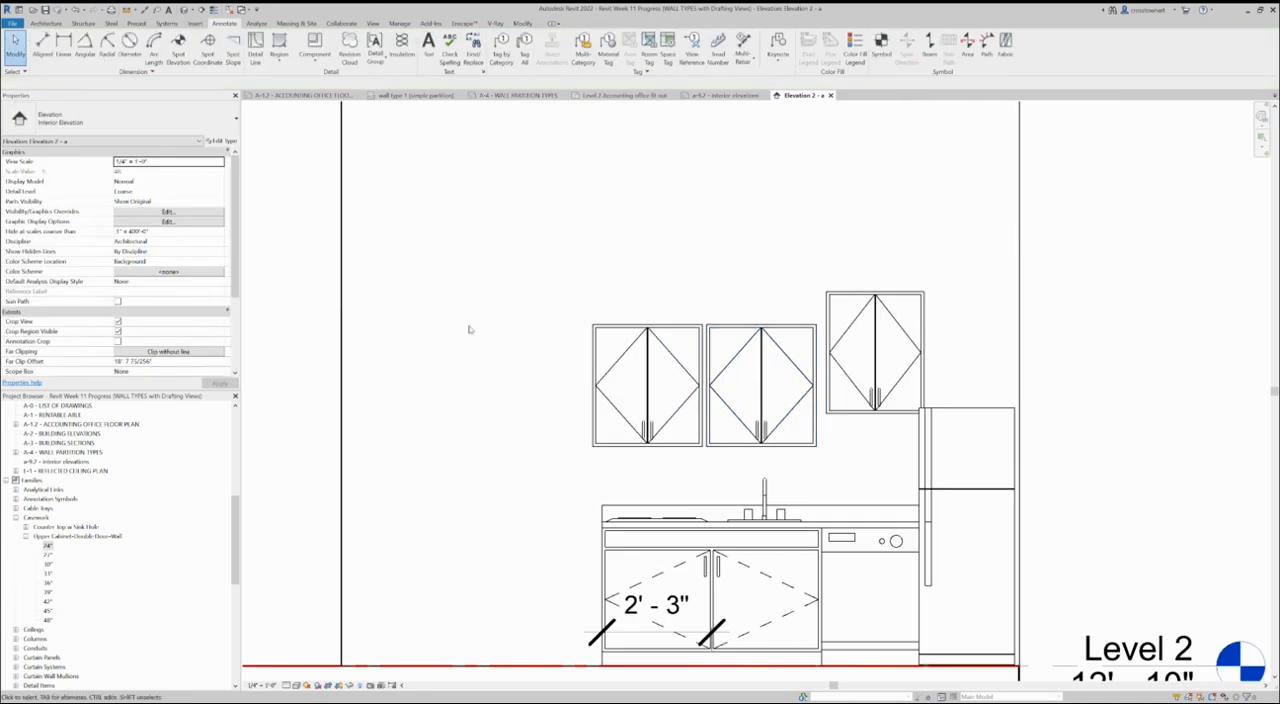
click(42, 44)
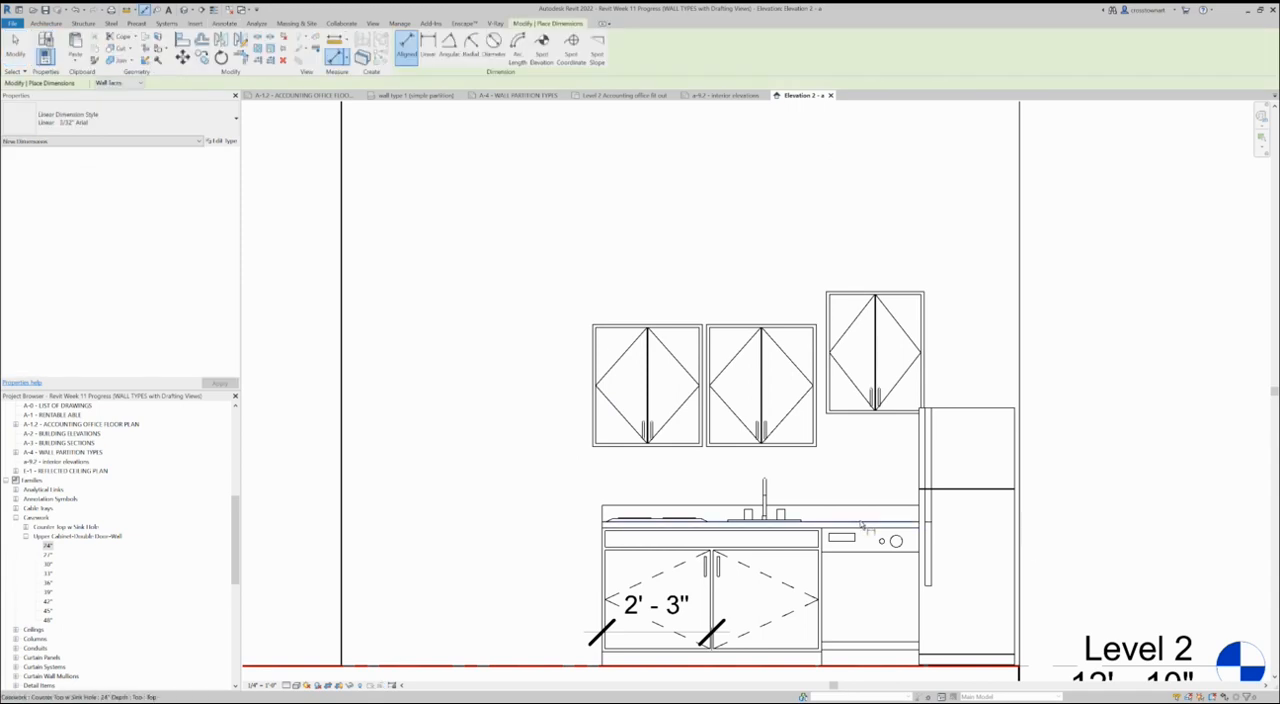
click(805, 520)
click(805, 445)
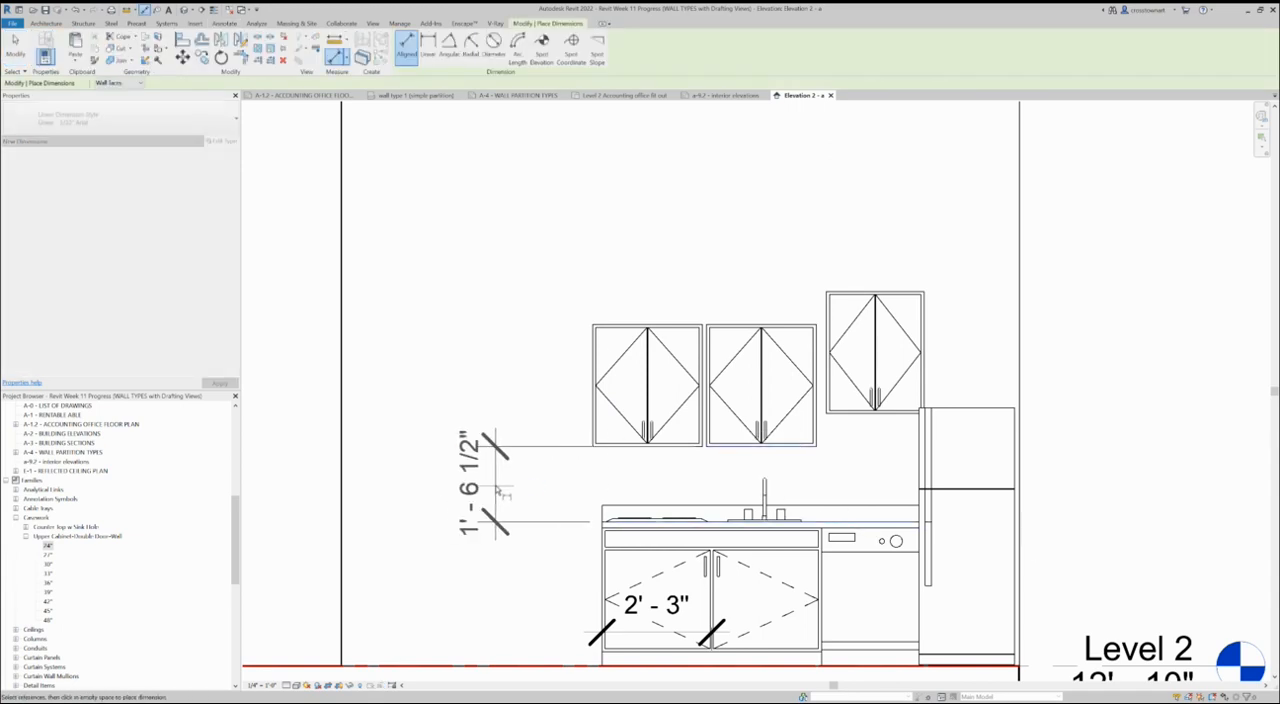
click(502, 481)
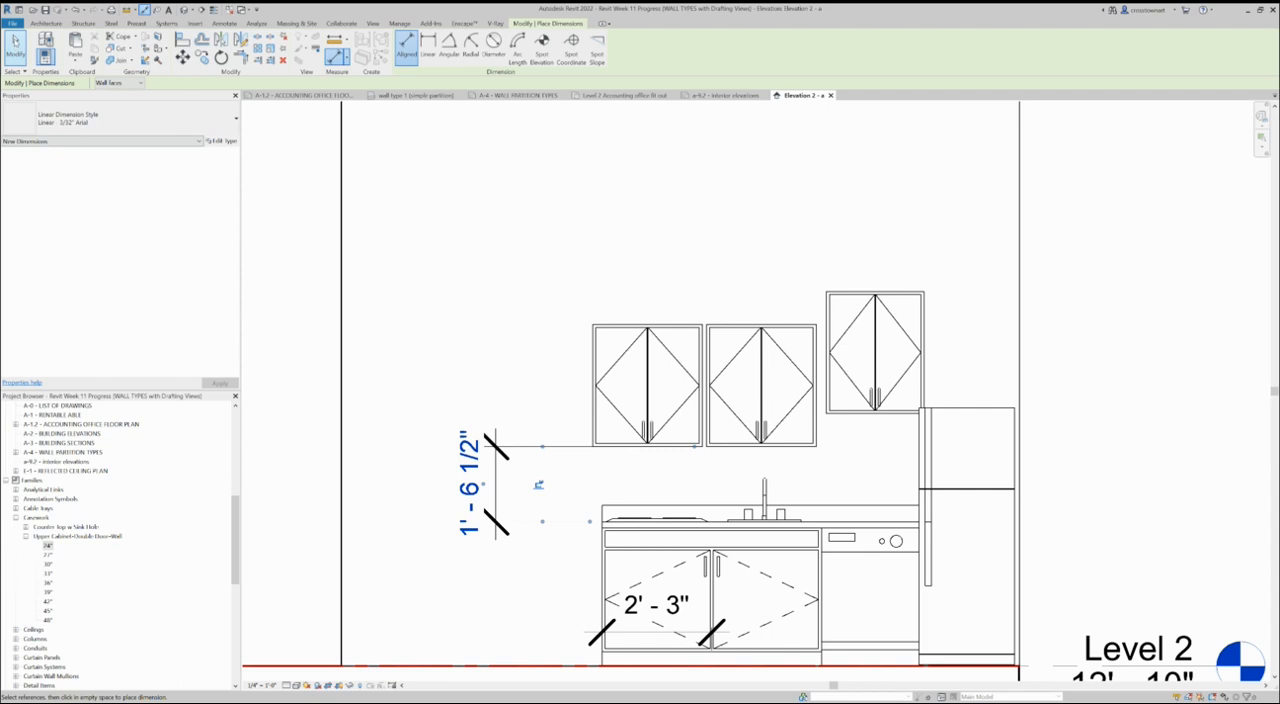
click(15, 45)
- Set the height between the countertop and the upper cabinet above the sink to 1' 6"
click(790, 412)
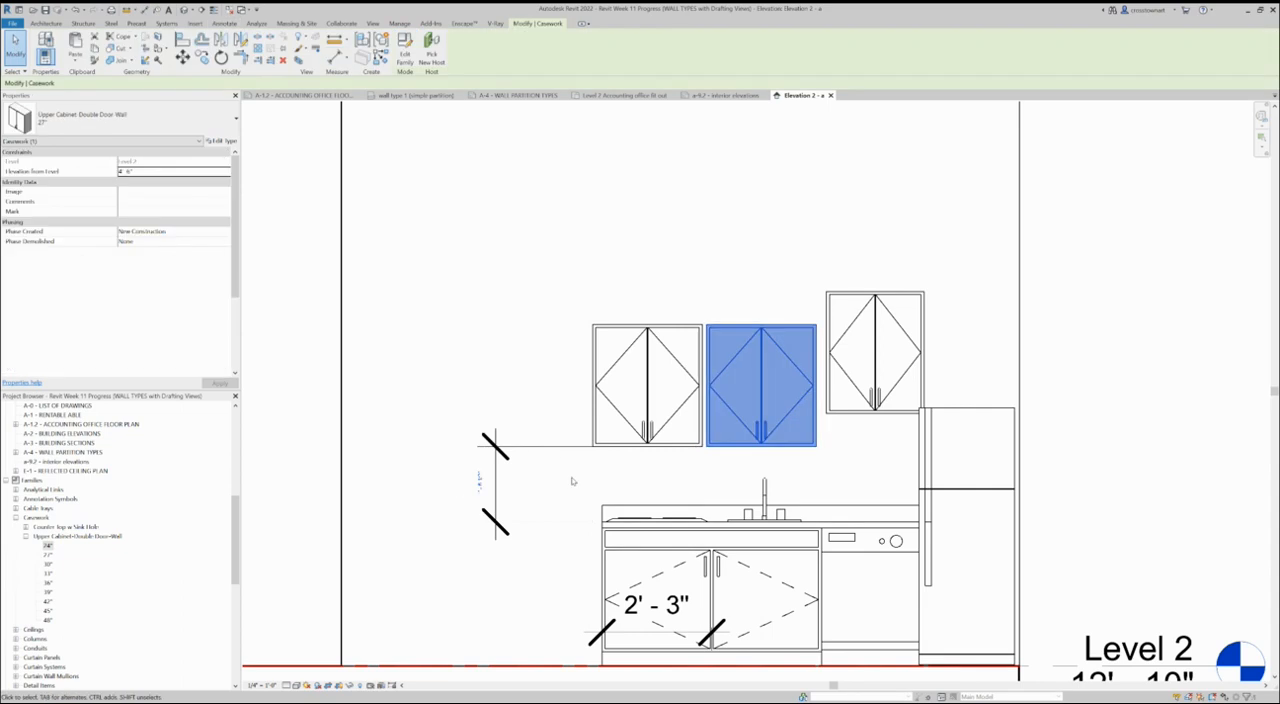
click(492, 488)
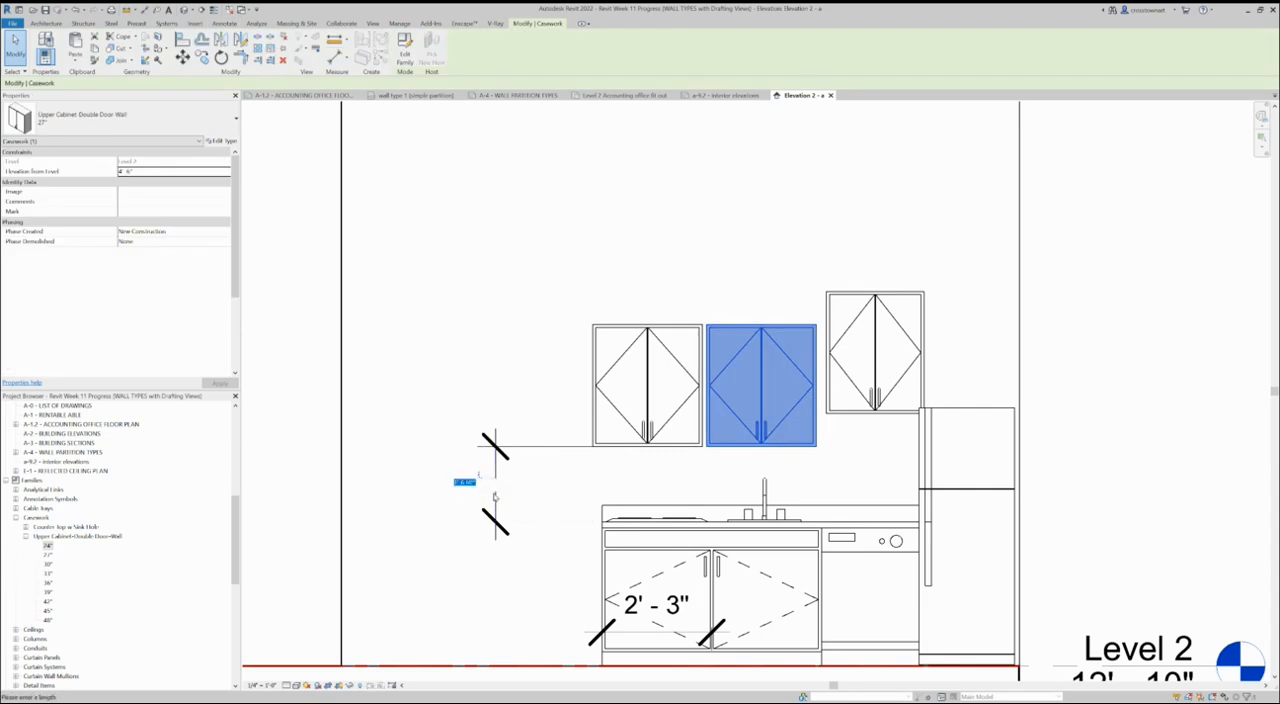
key(BackSpace)
key(Return)
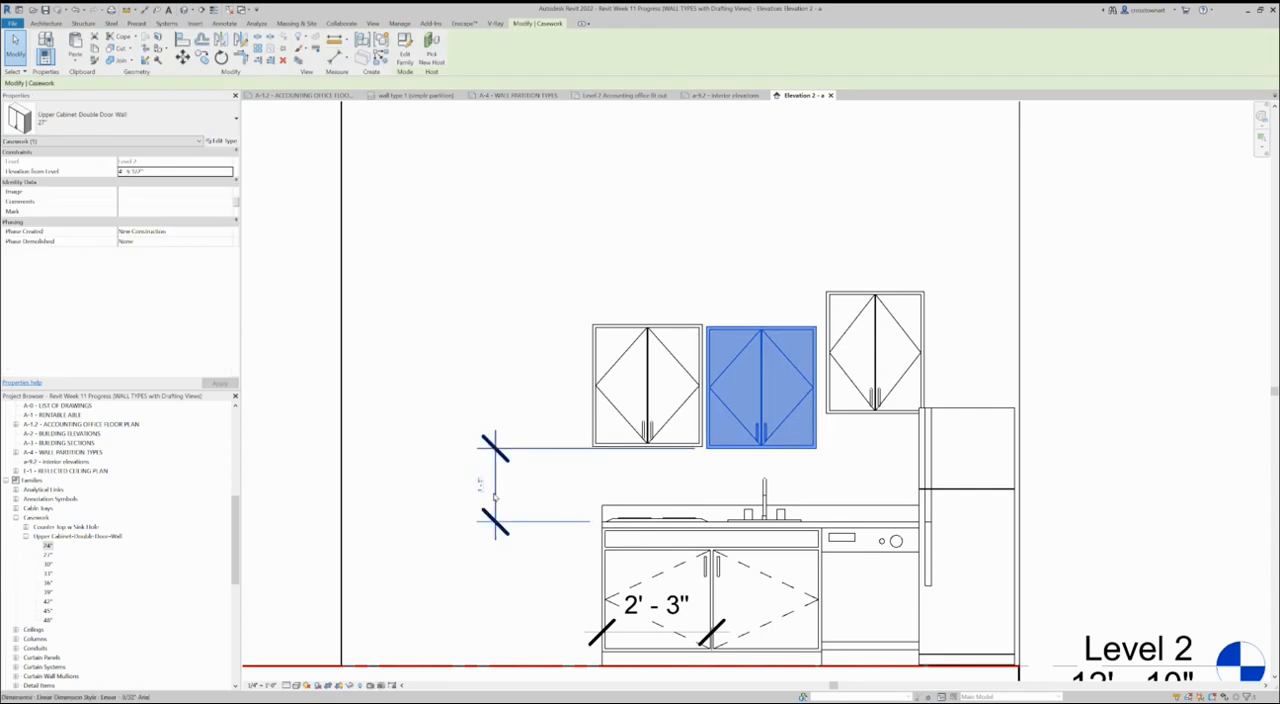
click(611, 286)
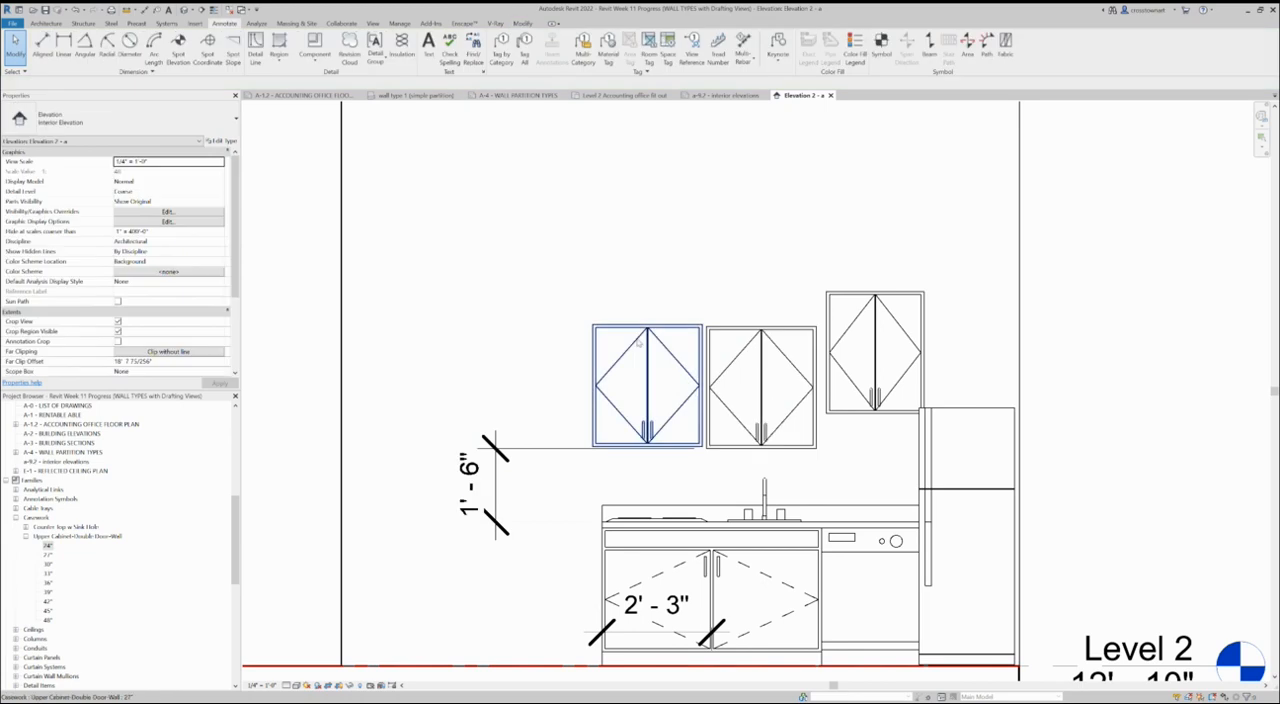
- Align the underside of the upper cabinet above the cooktop with the underside of the one above the sink
scroll(724, 488, up, 2)
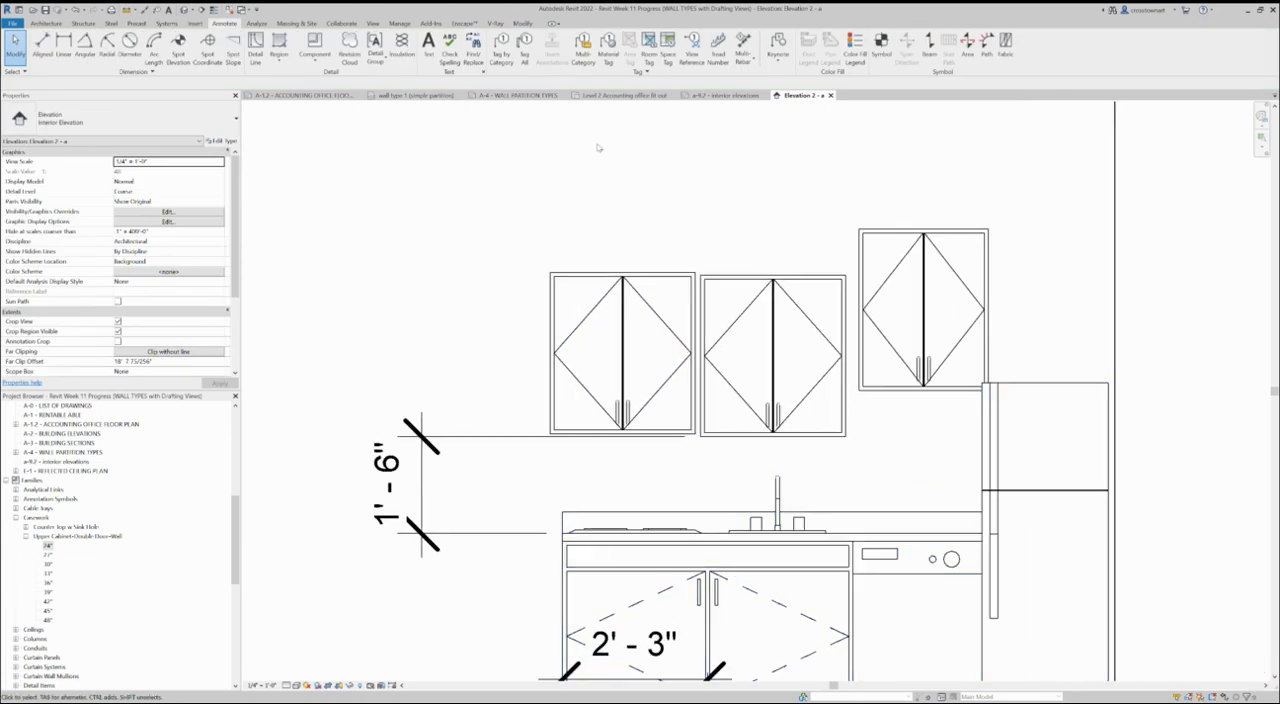
click(522, 22)
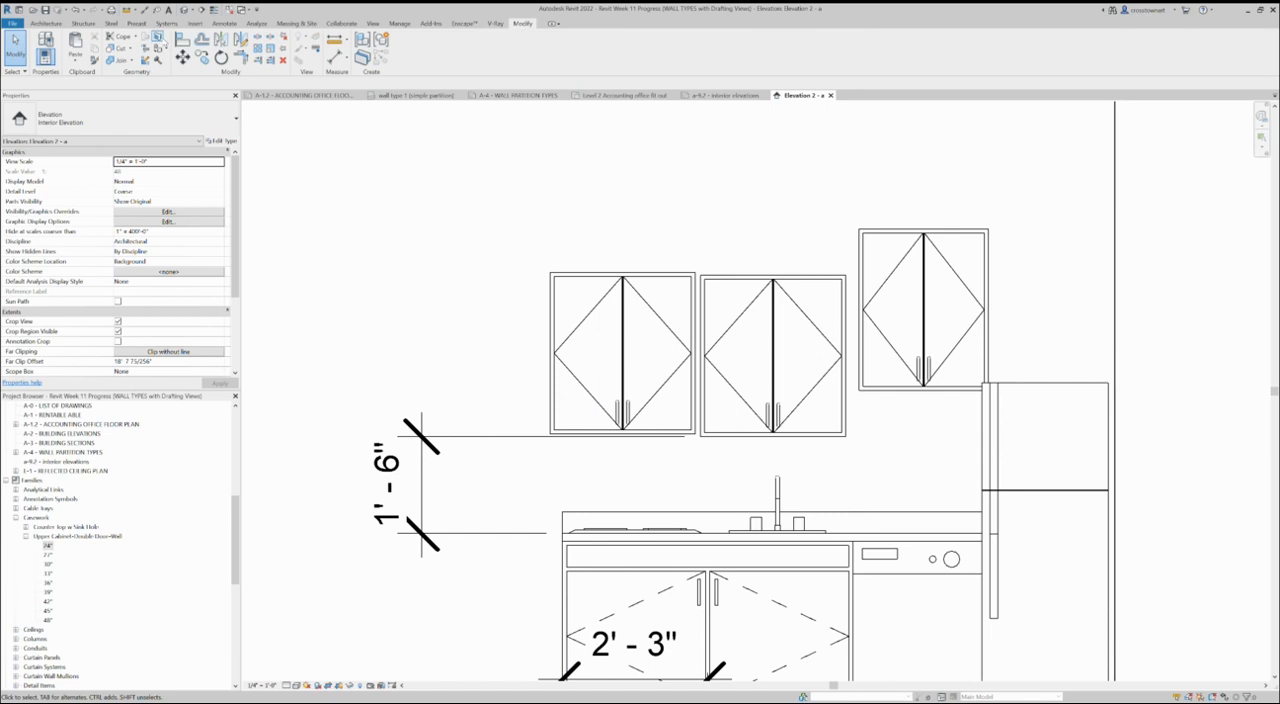
click(182, 40)
click(666, 436)
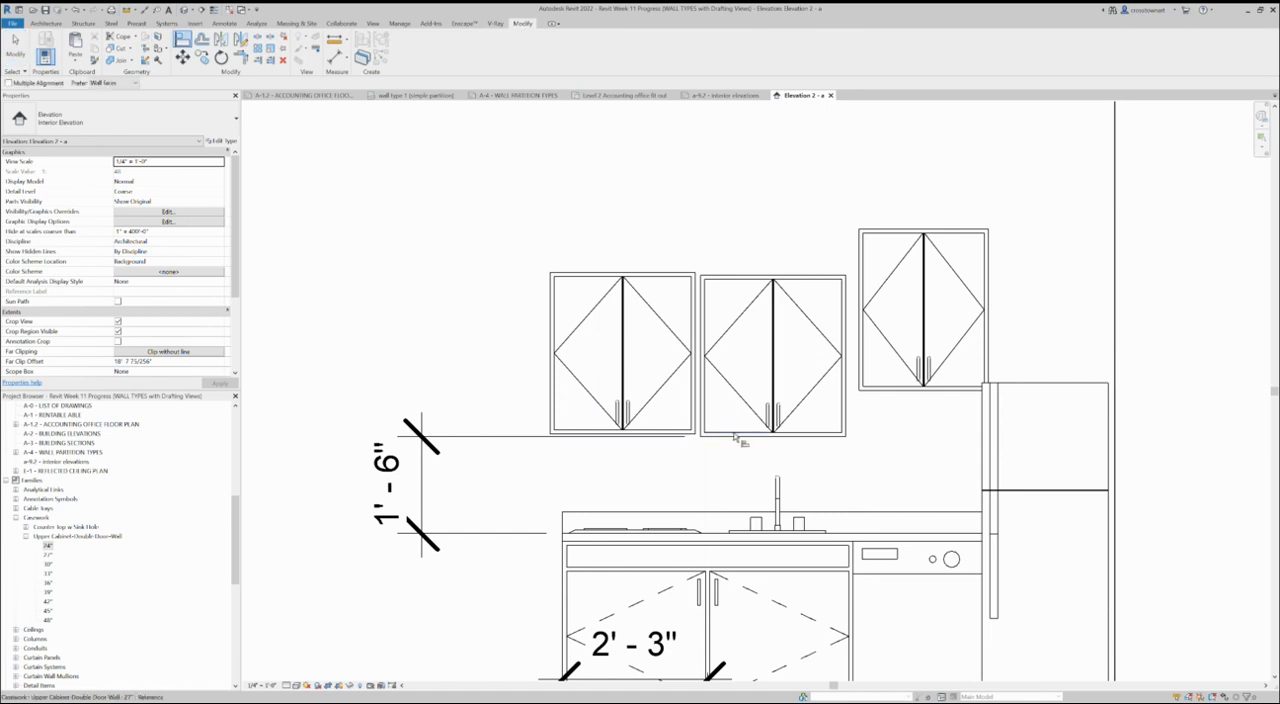
click(690, 434)
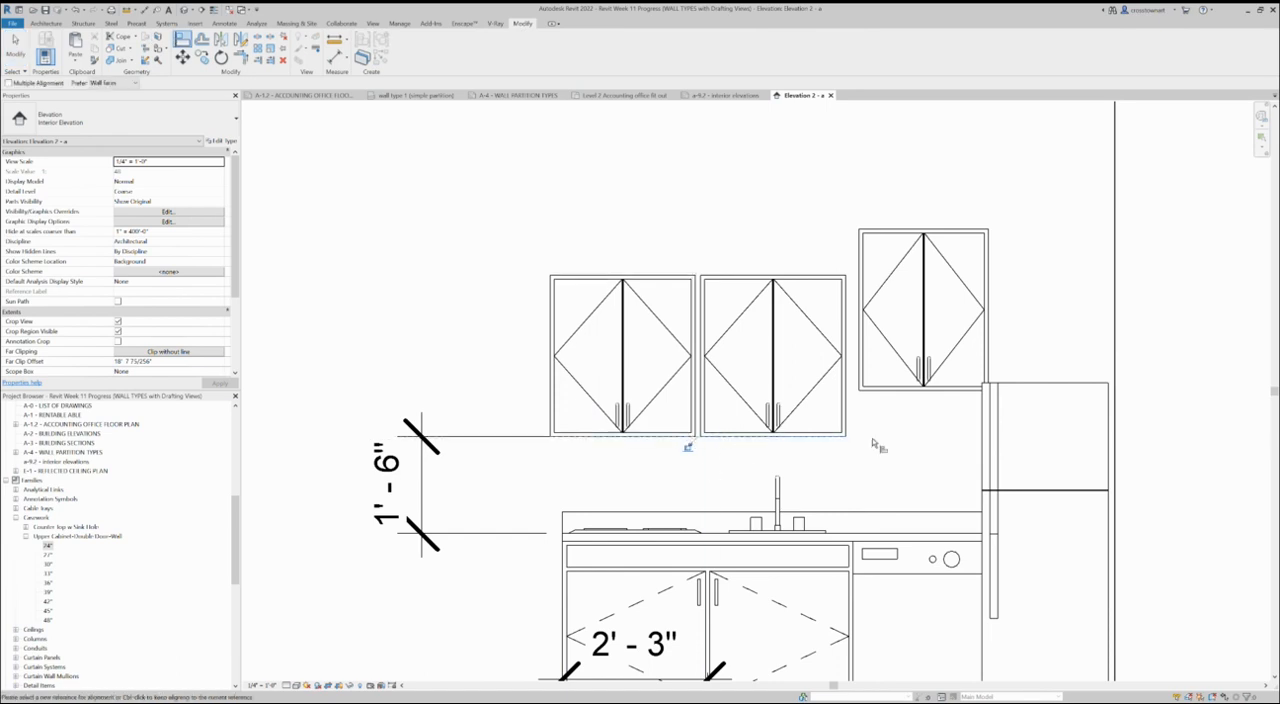
- Align the 24" upper cabinet's underside with the other two, and line up all three upper cabinets' sides with the base units below
click(830, 436)
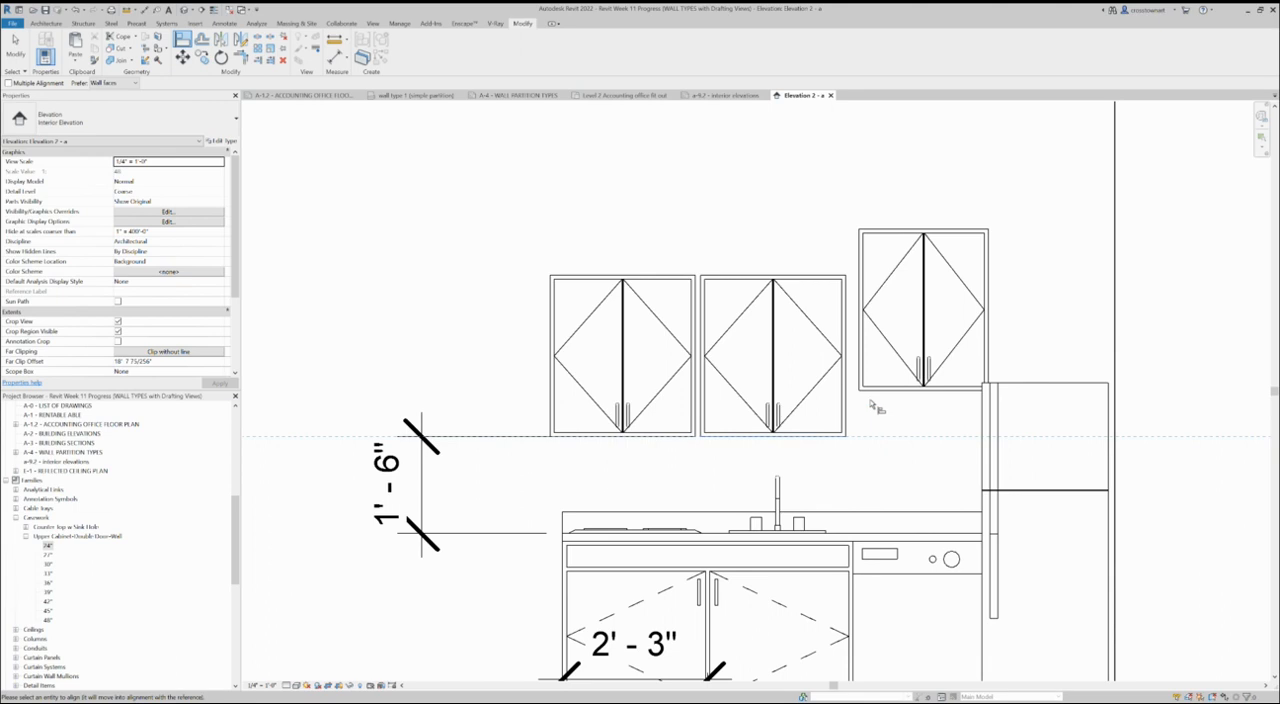
click(878, 389)
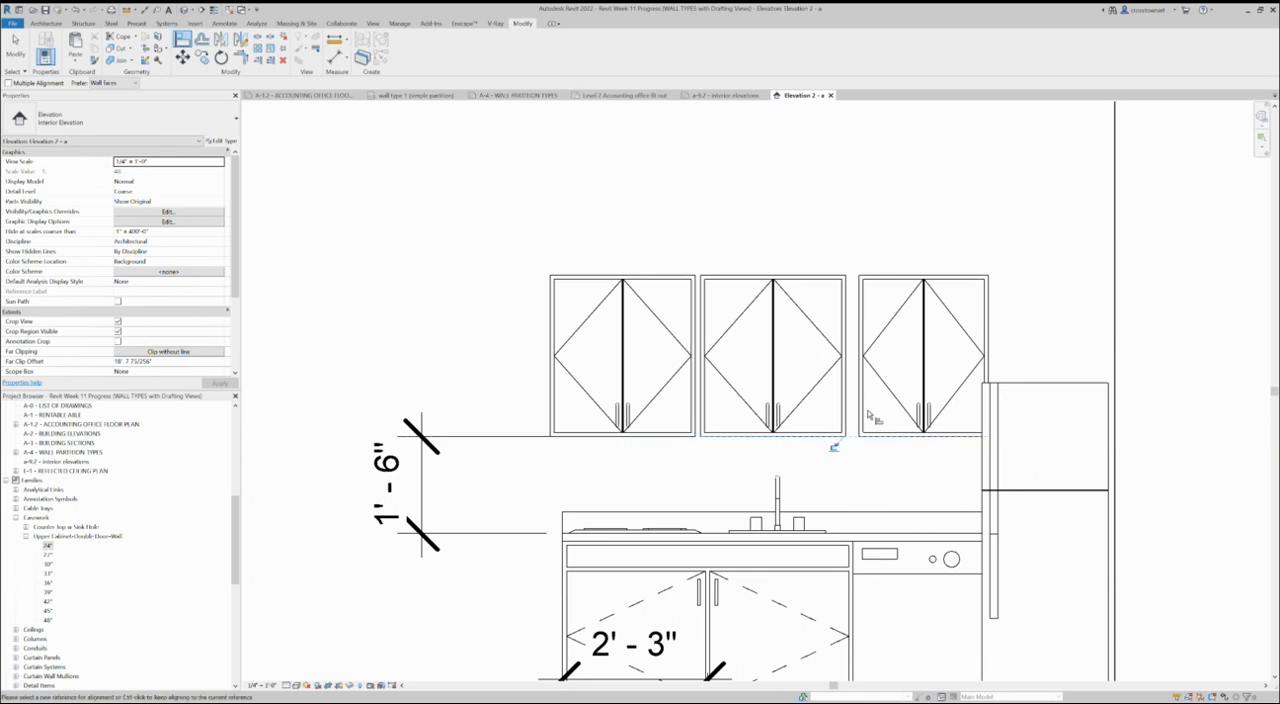
click(565, 625)
click(551, 375)
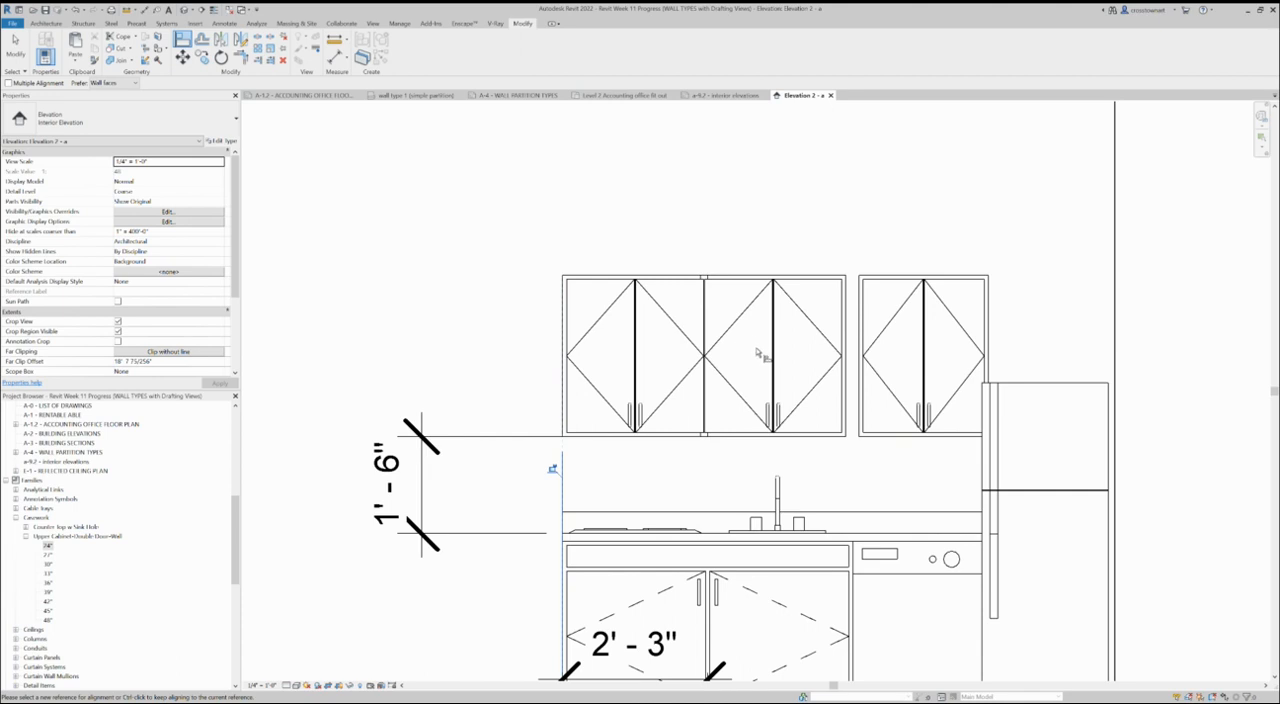
click(709, 592)
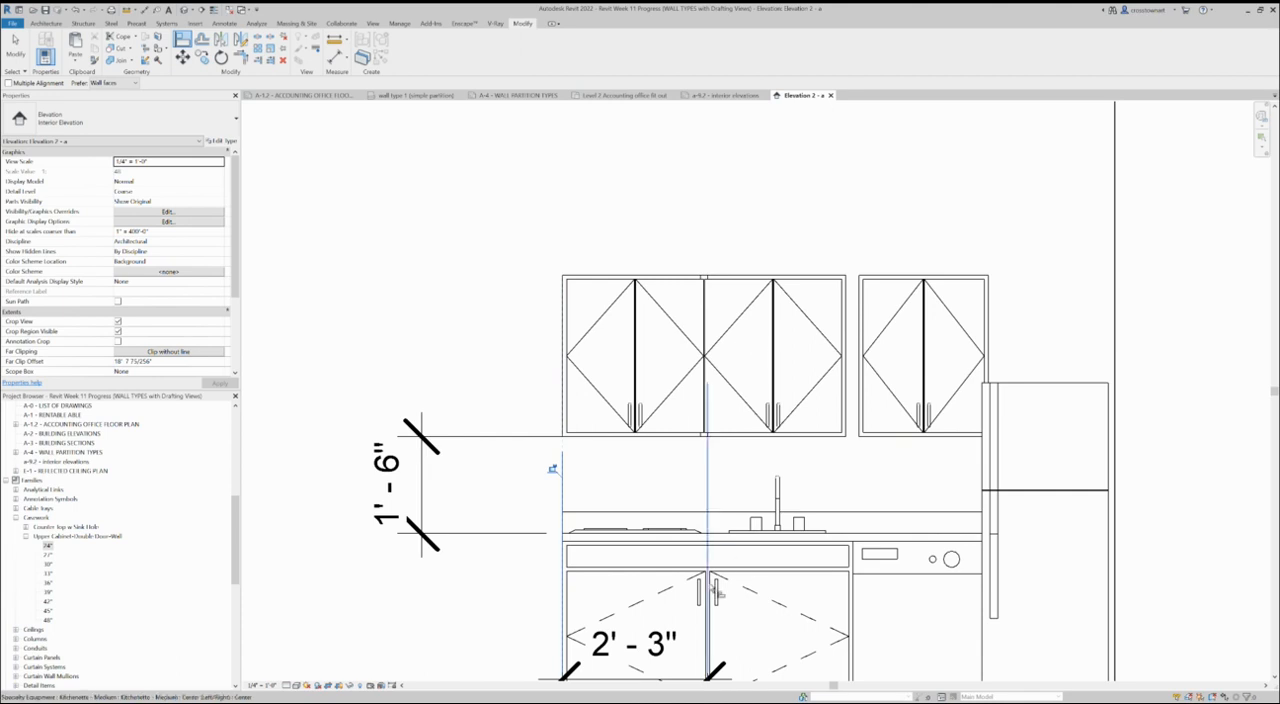
click(703, 322)
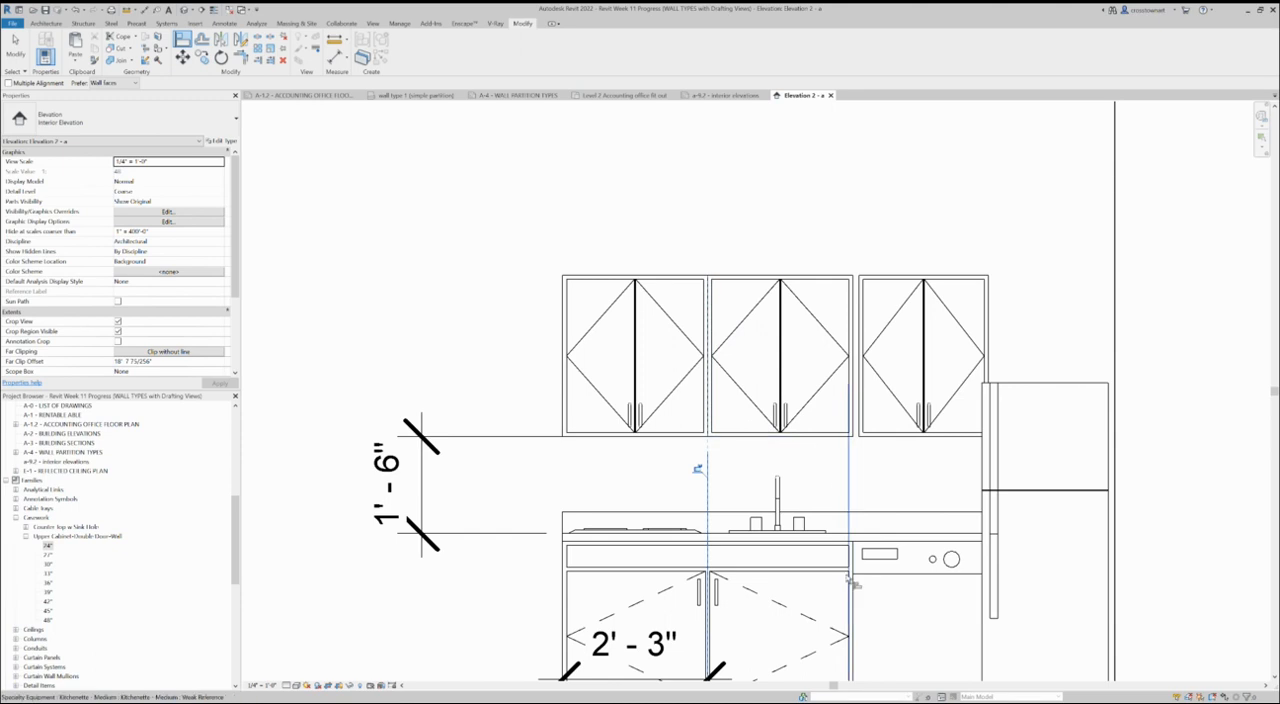
click(854, 414)
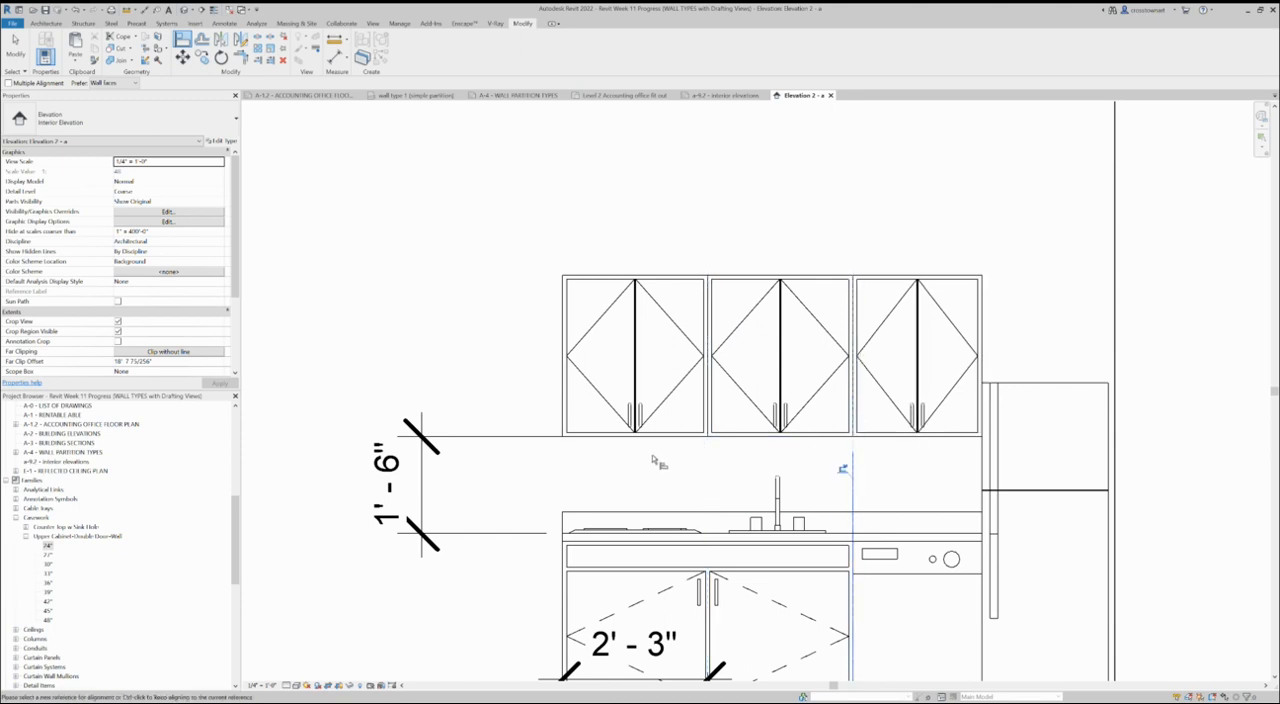
- Switch to the Level 2 accounting office fit out floor plan and check the upper cabinets along the kitchen wall
scroll(655, 457, down, 3)
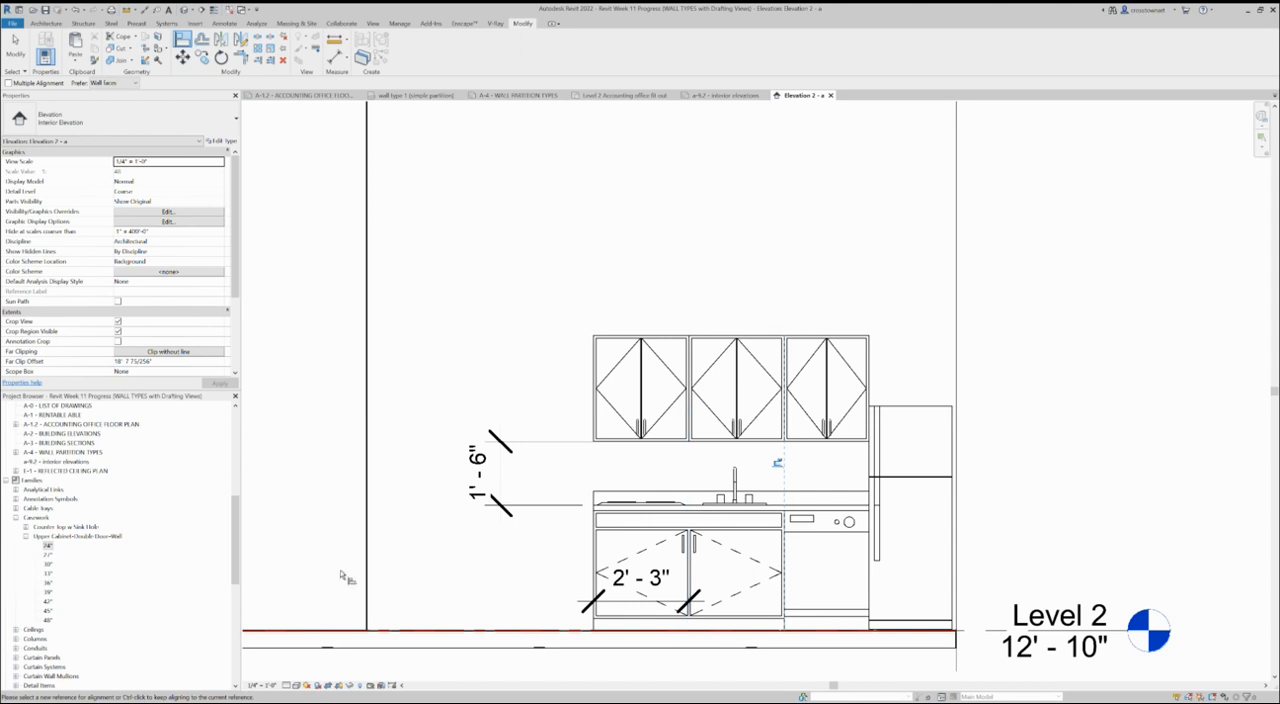
click(368, 614)
click(637, 95)
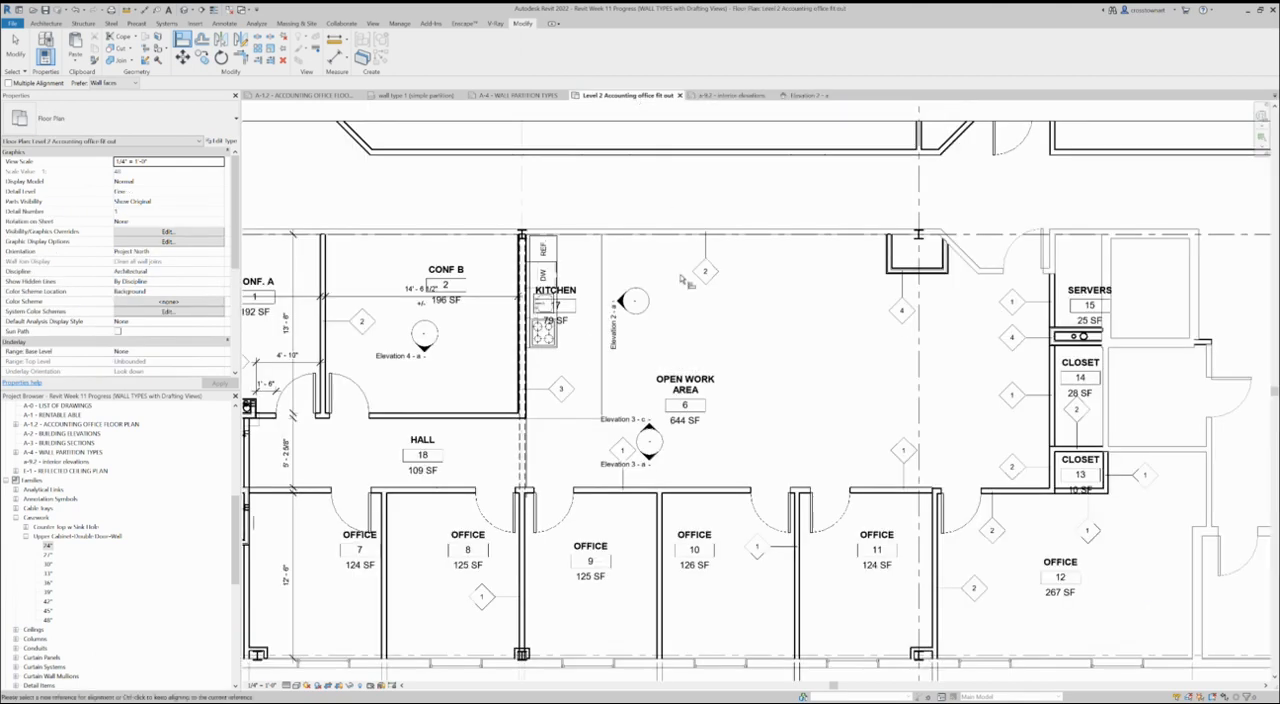
scroll(660, 285, down, 2)
scroll(576, 468, up, 2)
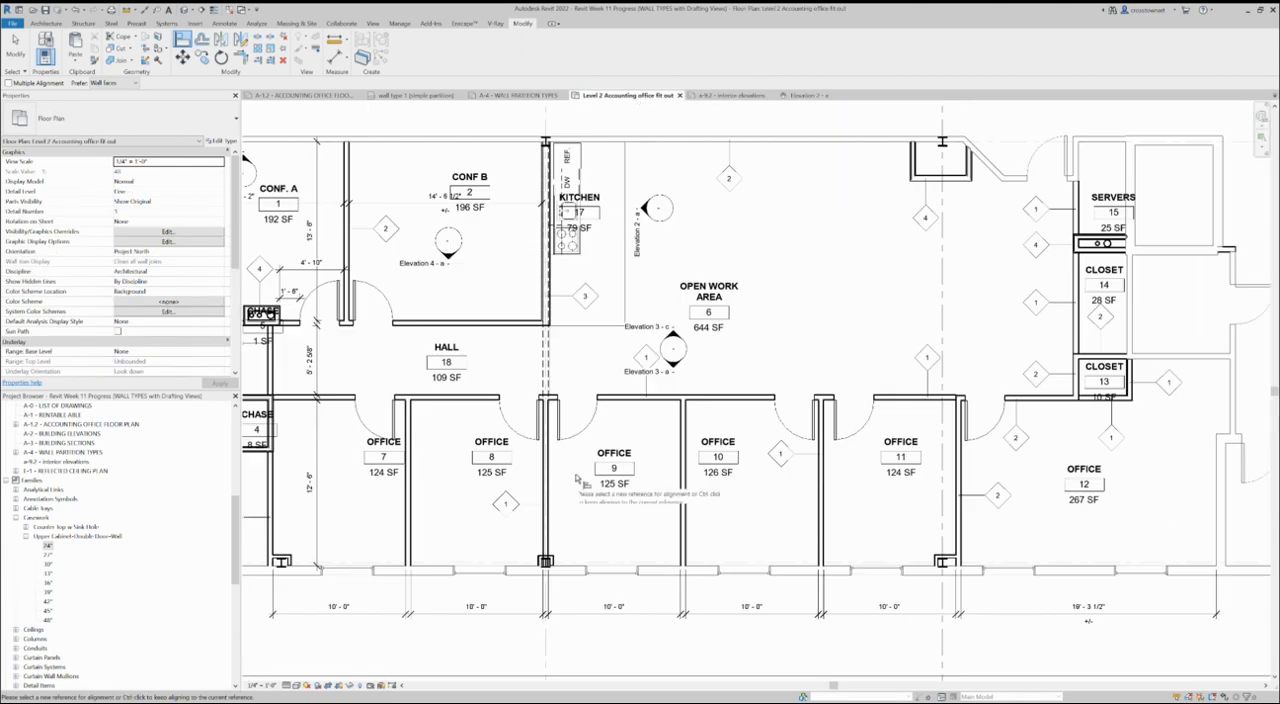
scroll(560, 110, up, 2)
scroll(548, 222, up, 2)
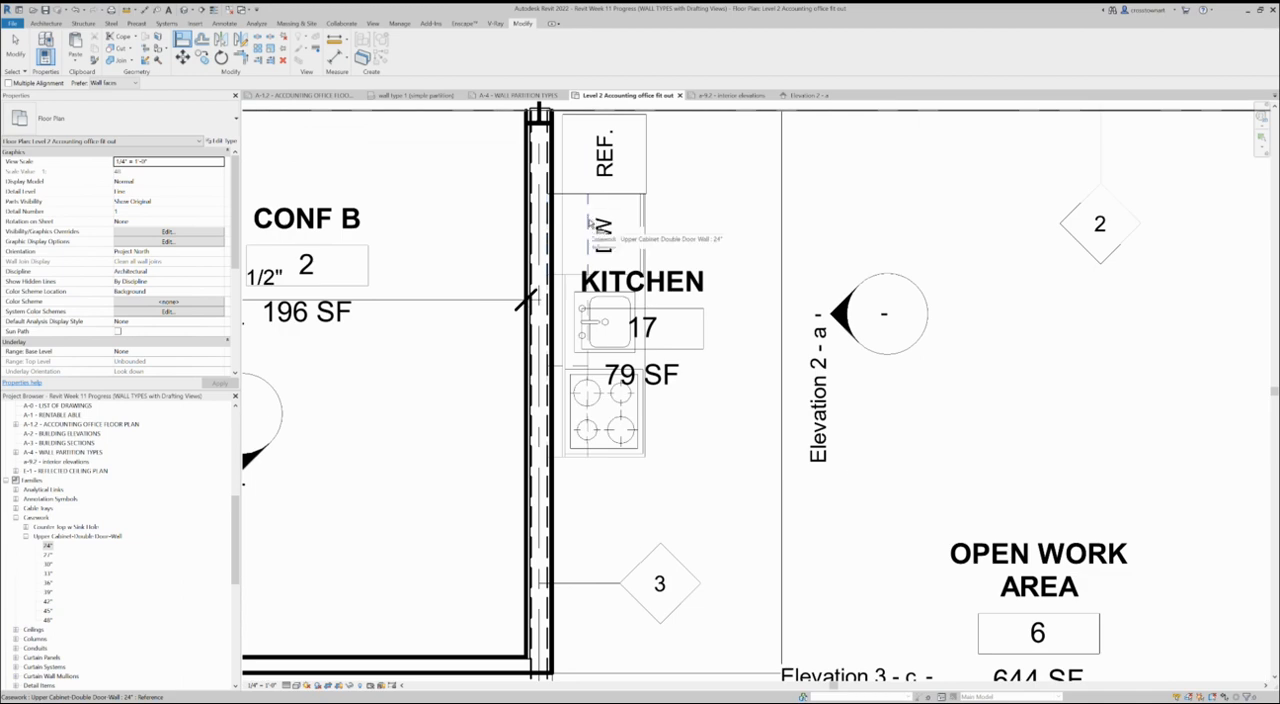
scroll(591, 224, down, 4)
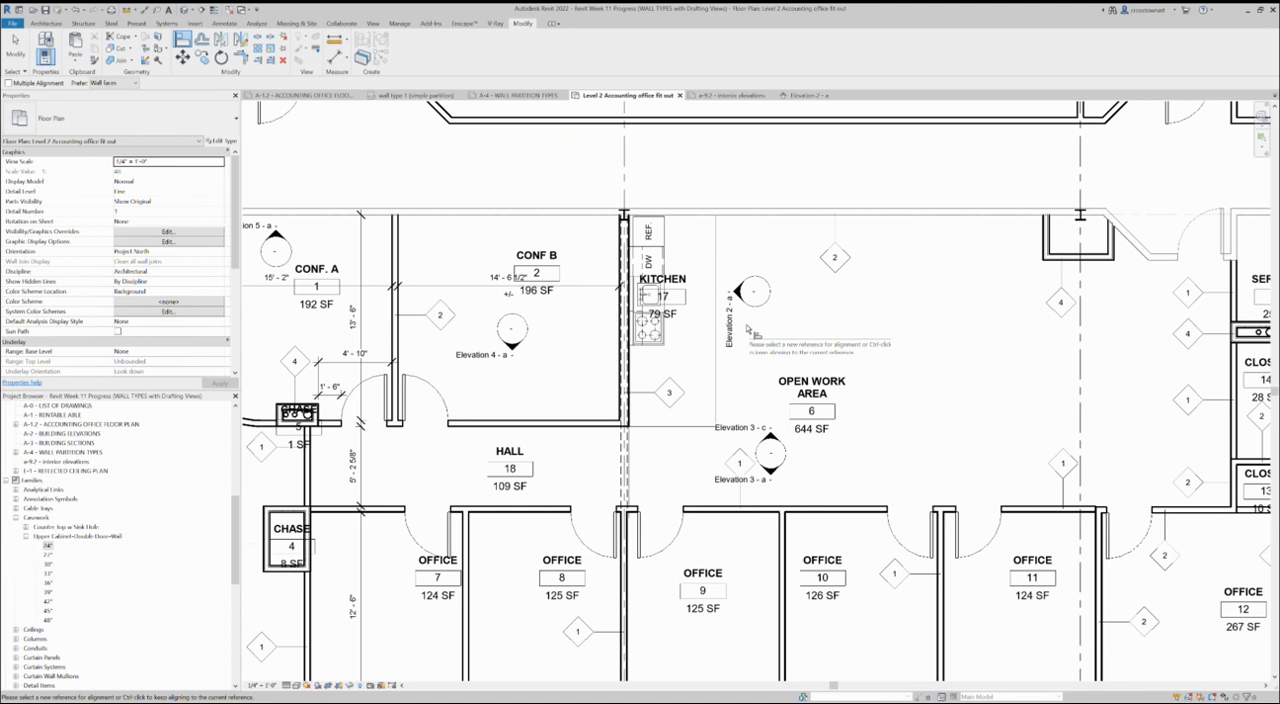
- Inspect the demising wall crossing the hall and the plumbing wall between Conf B and the kitchen
click(16, 45)
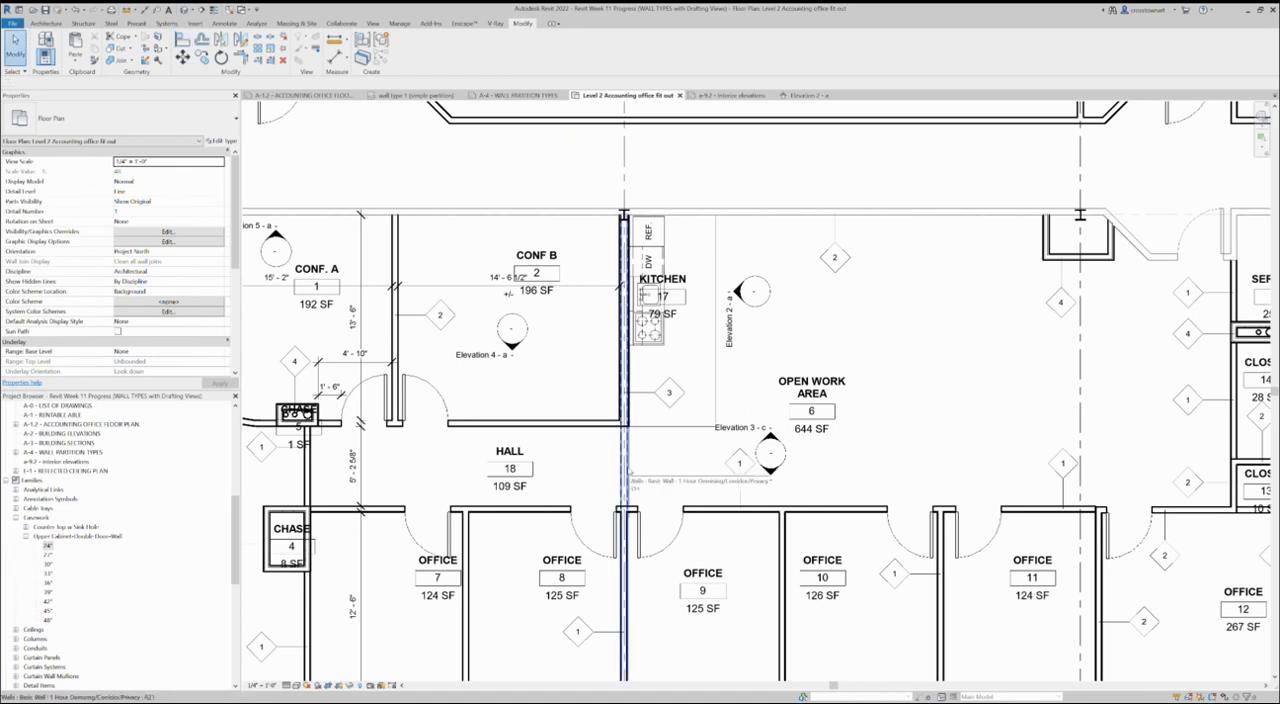
scroll(628, 470, up, 2)
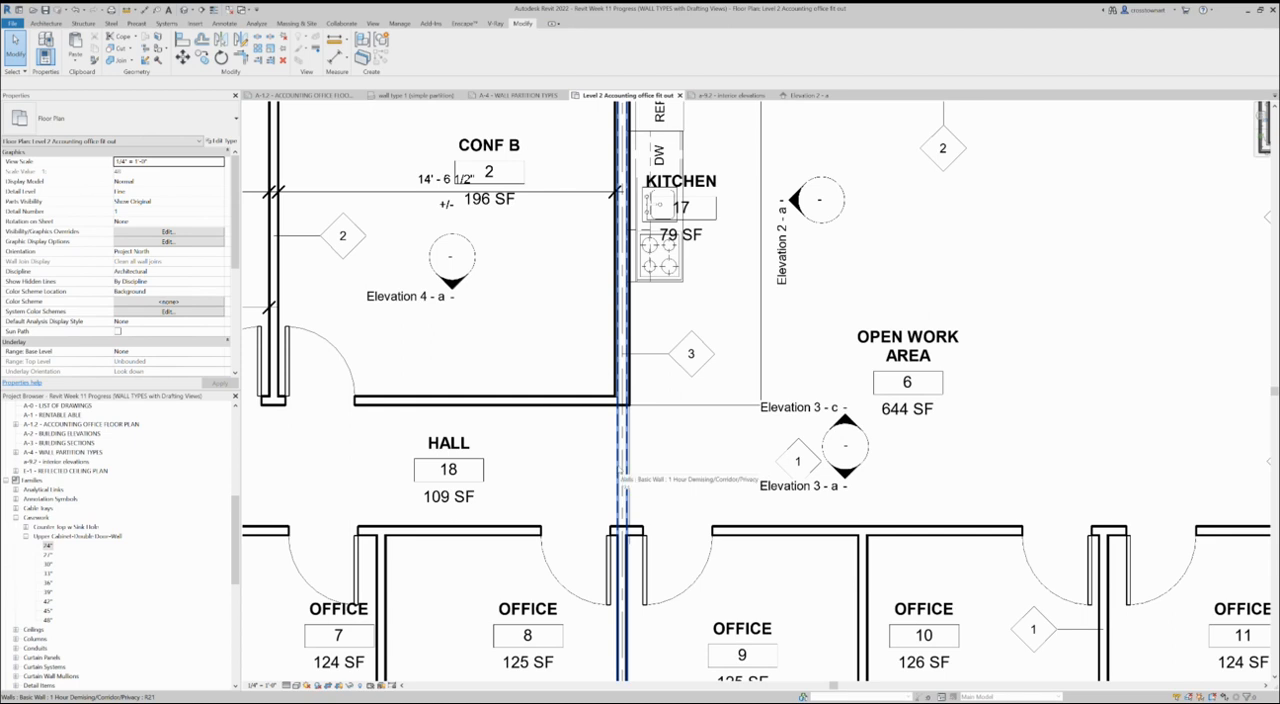
click(619, 470)
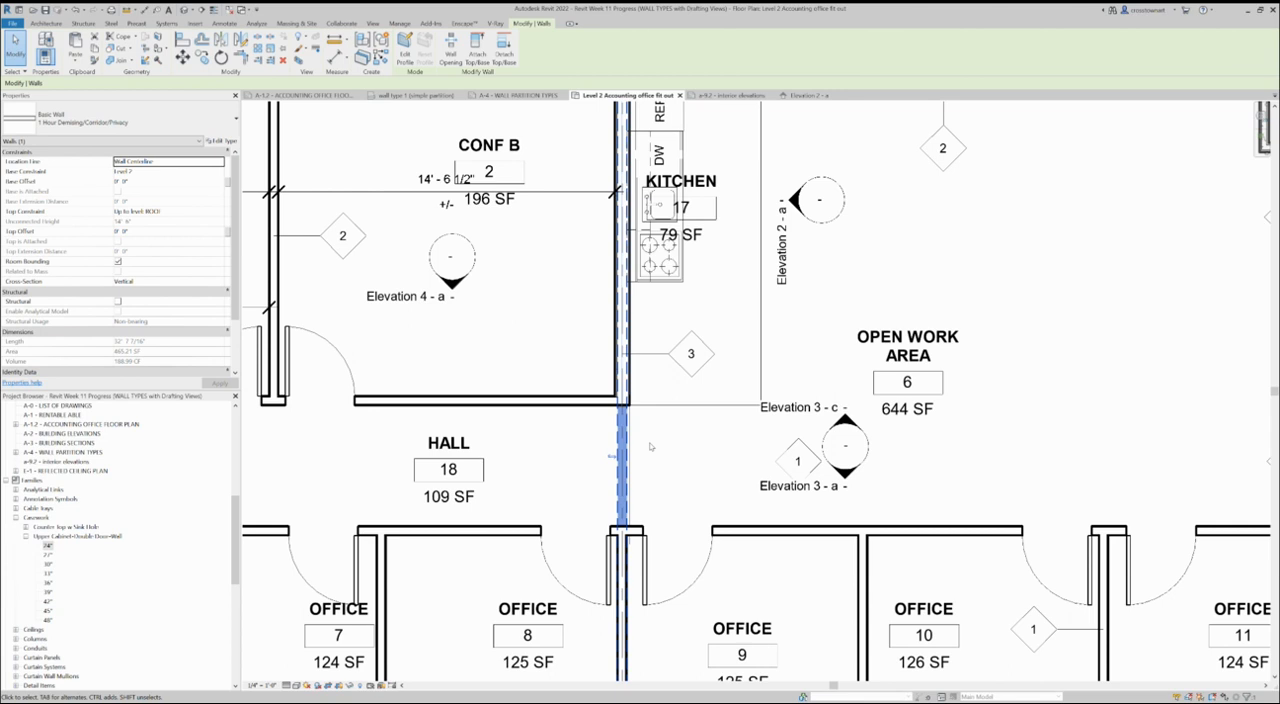
click(631, 323)
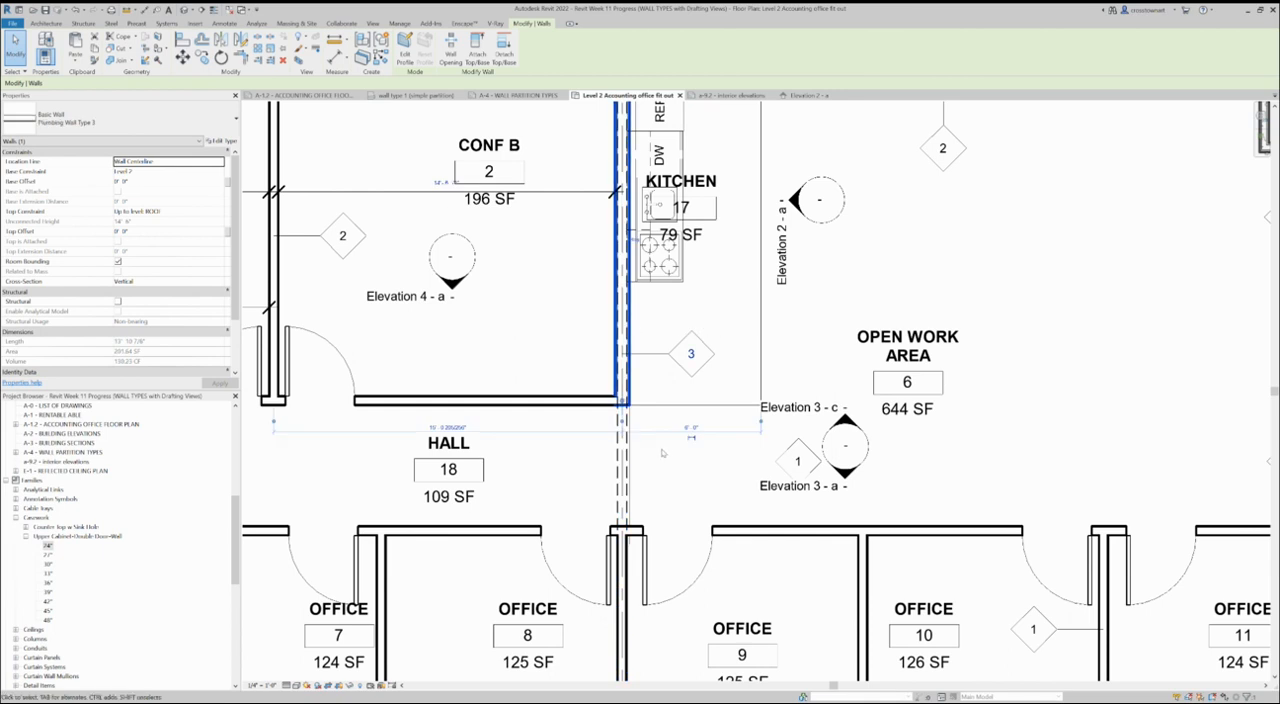
scroll(613, 507, up, 2)
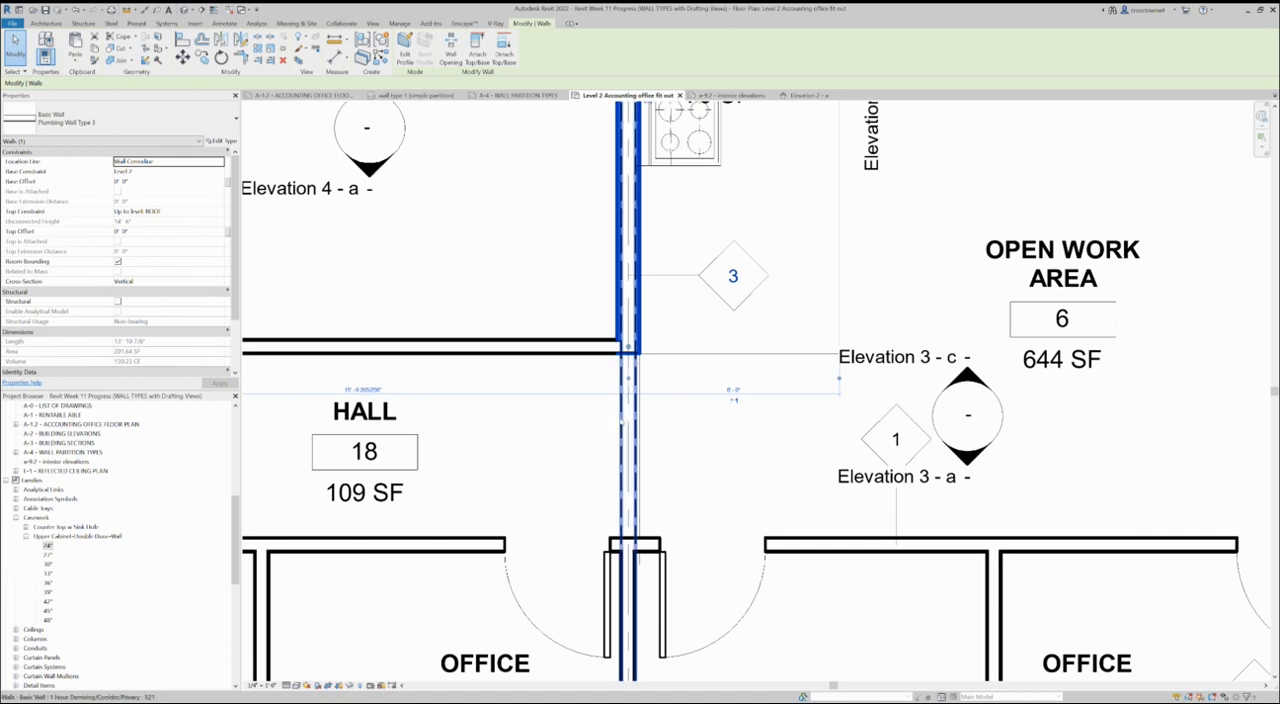
click(621, 425)
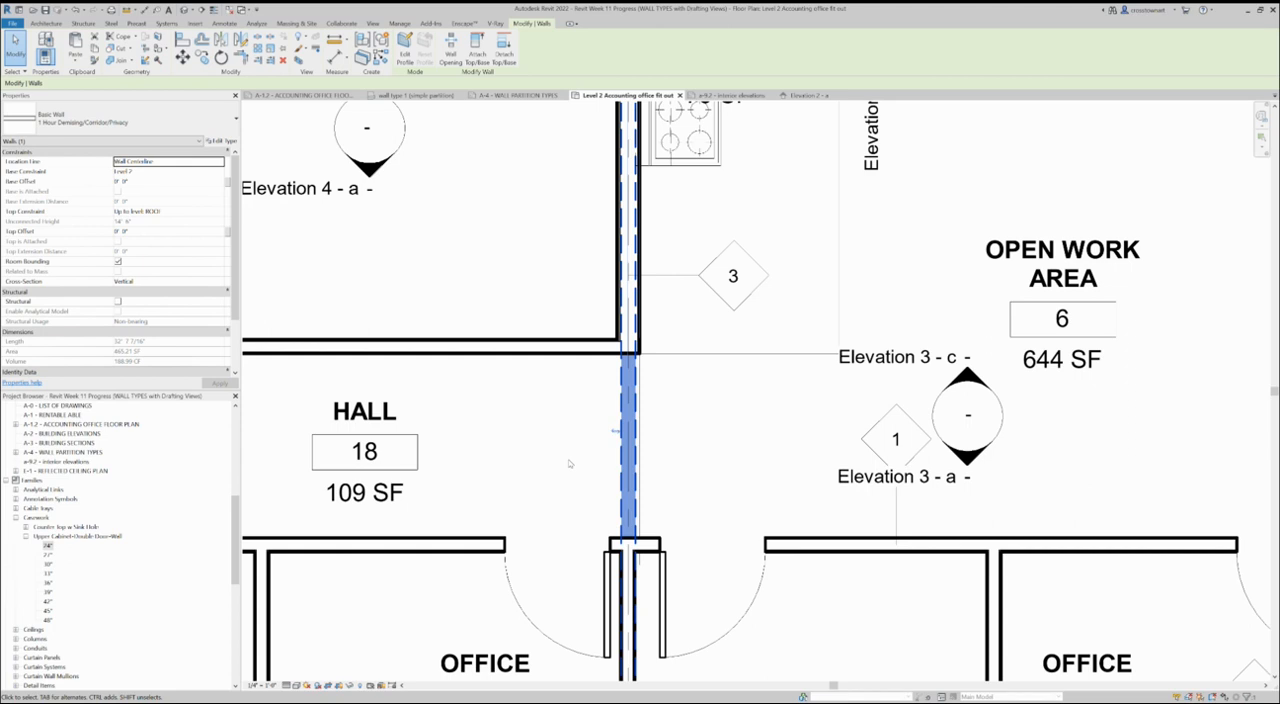
scroll(546, 394, down, 2)
click(675, 434)
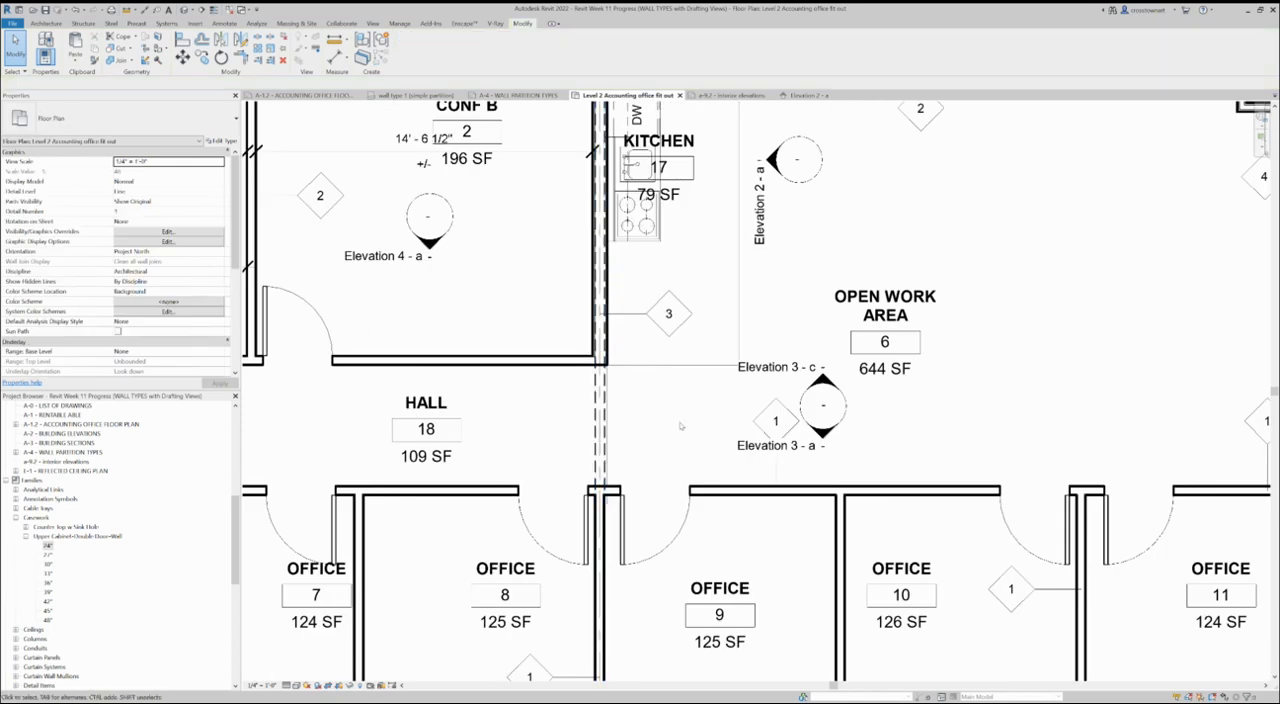
- Select the Elevation 3 - c marker in the open work area to examine the extent of its view
scroll(615, 428, down, 1)
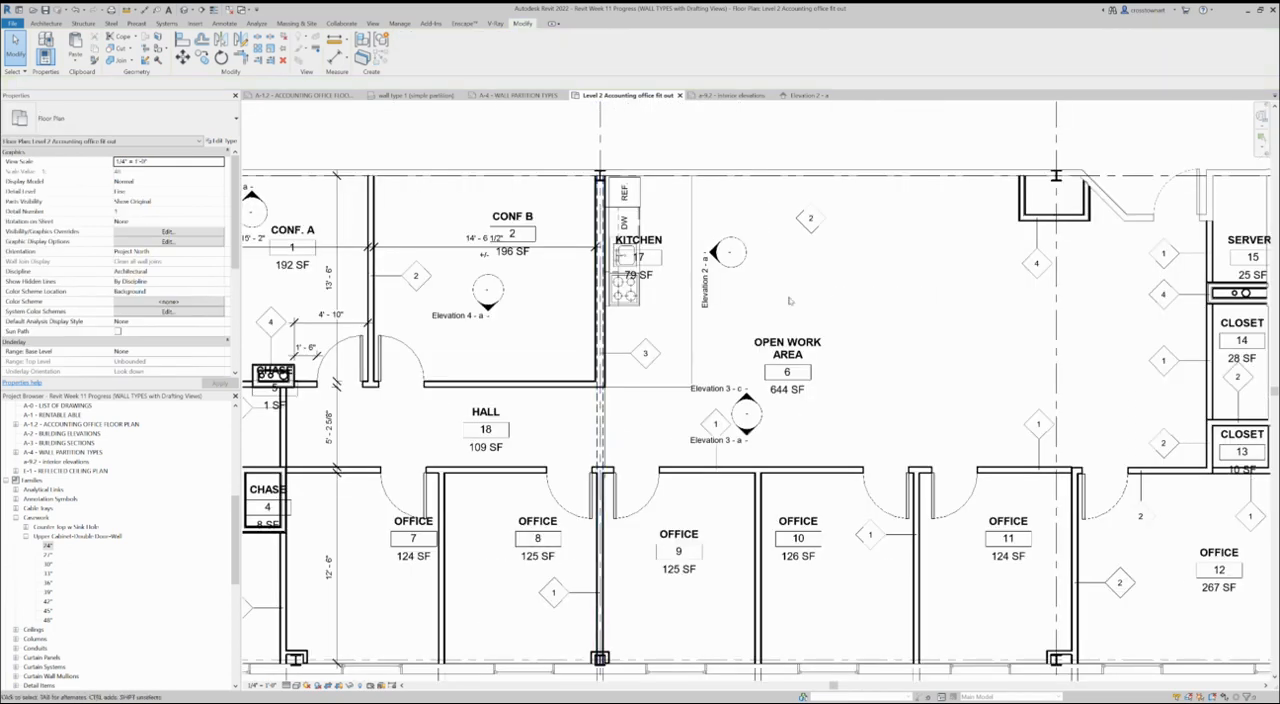
scroll(769, 425, up, 2)
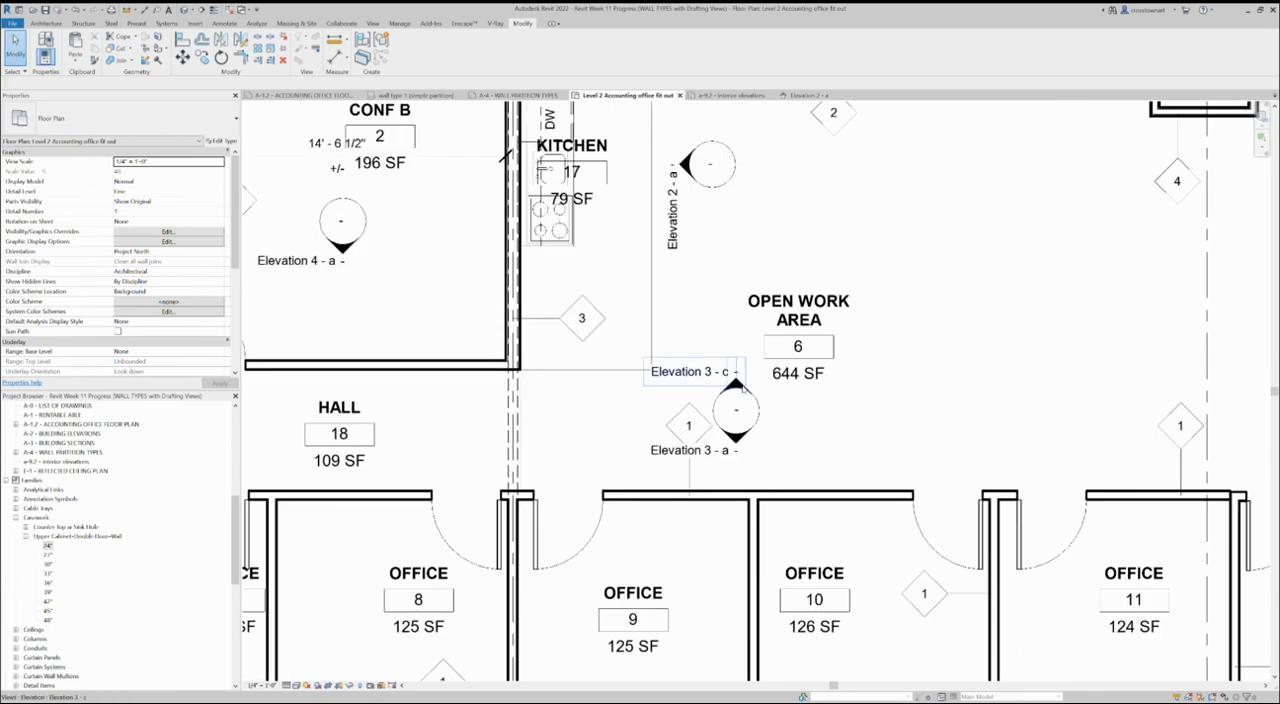
click(746, 400)
scroll(545, 392, down, 3)
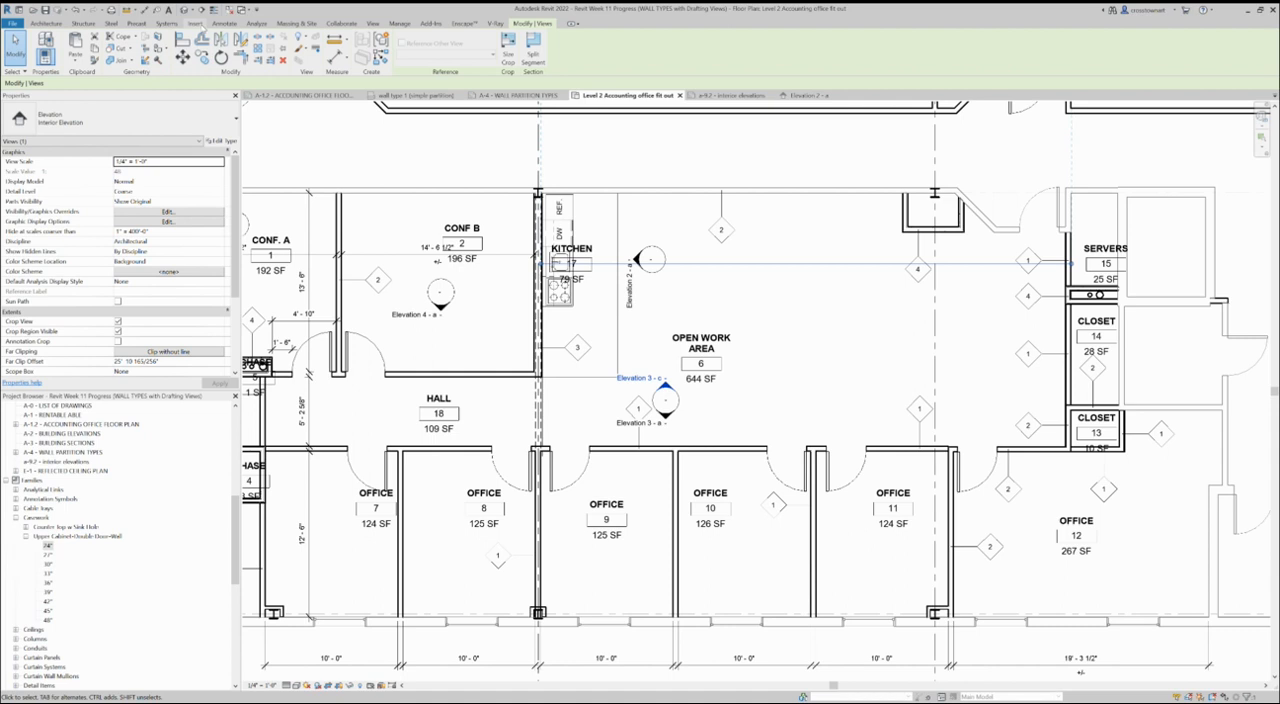
- Load the Furniture_System-Work_Station-Cubicle family from the Furniture System category of the Autodesk family library
click(196, 23)
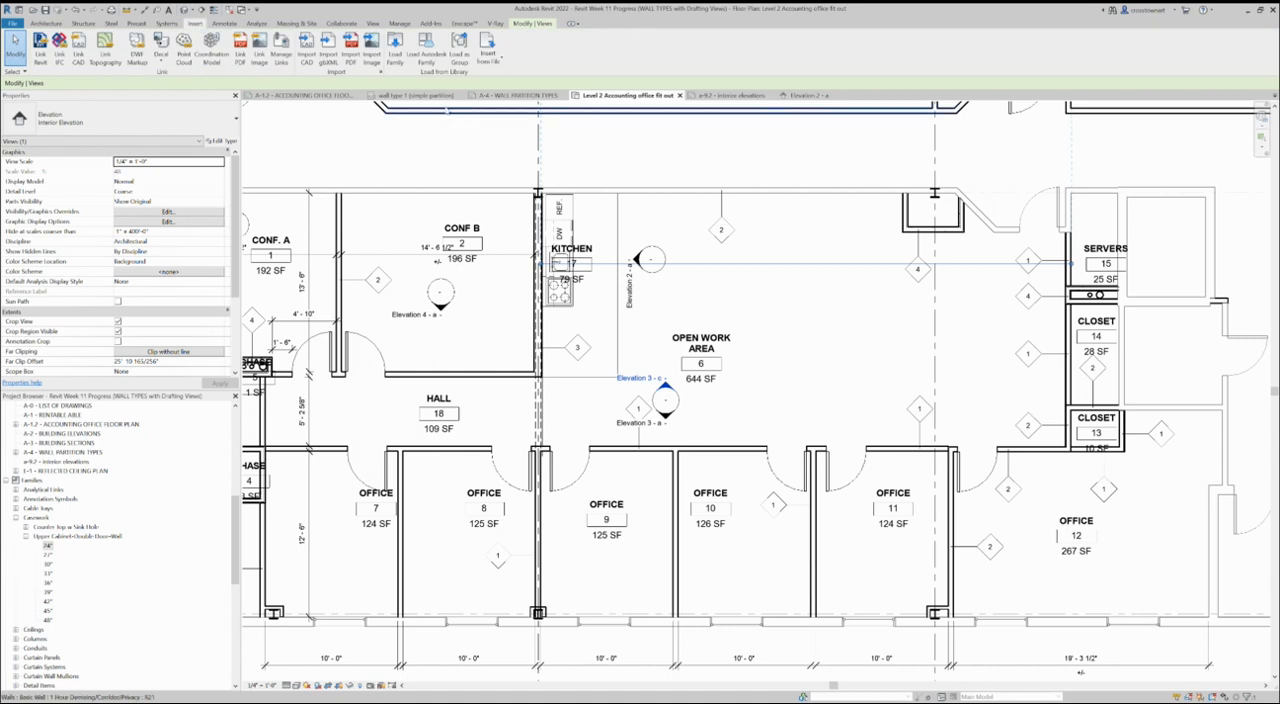
click(426, 45)
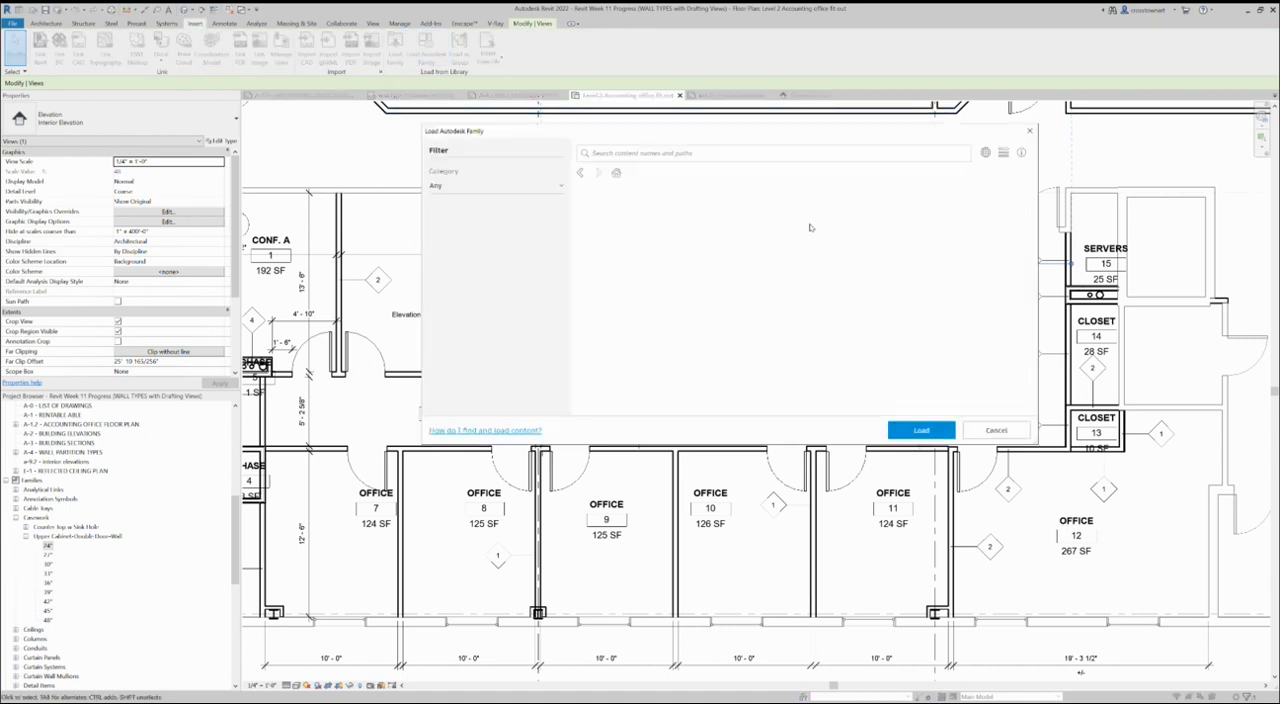
click(452, 234)
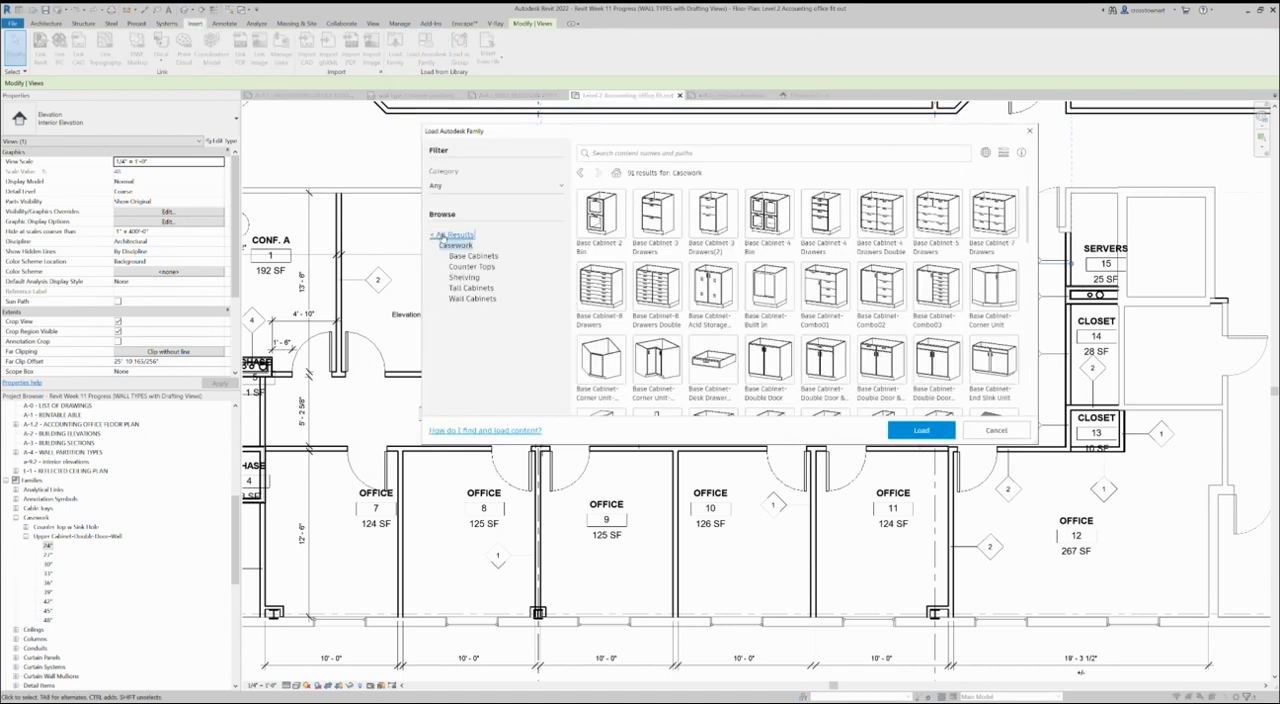
click(459, 394)
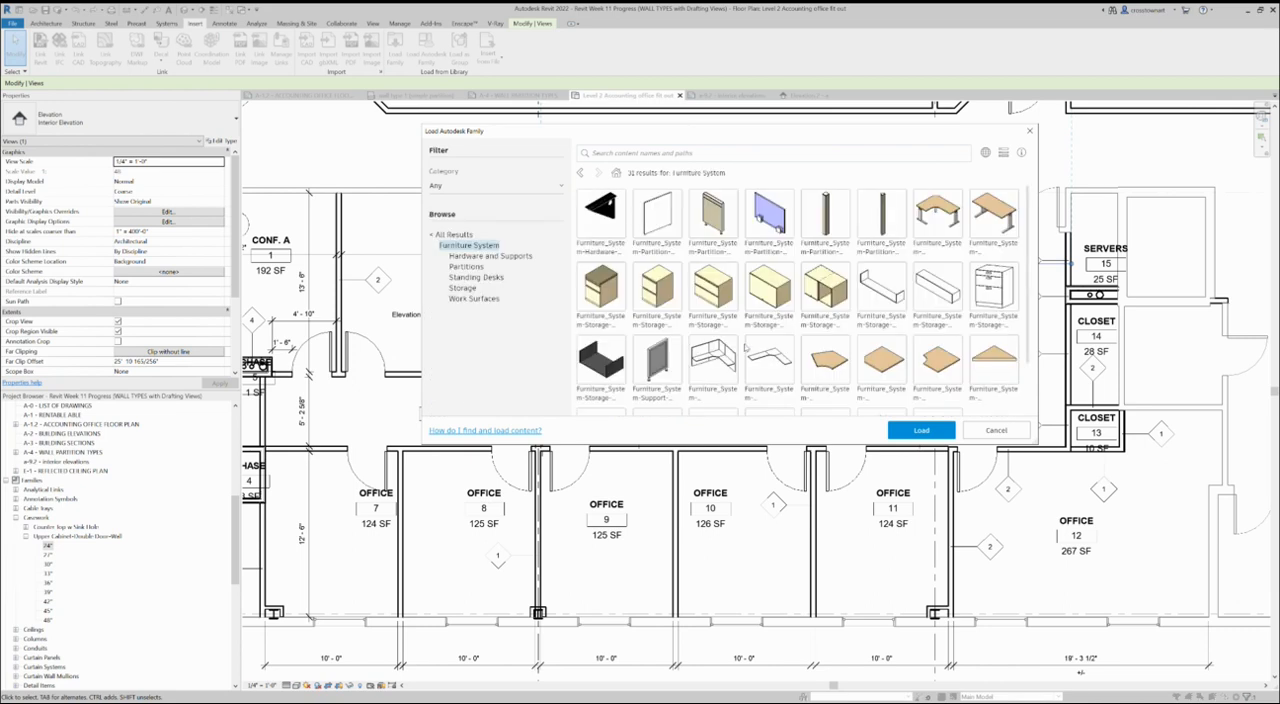
scroll(738, 352, down, 2)
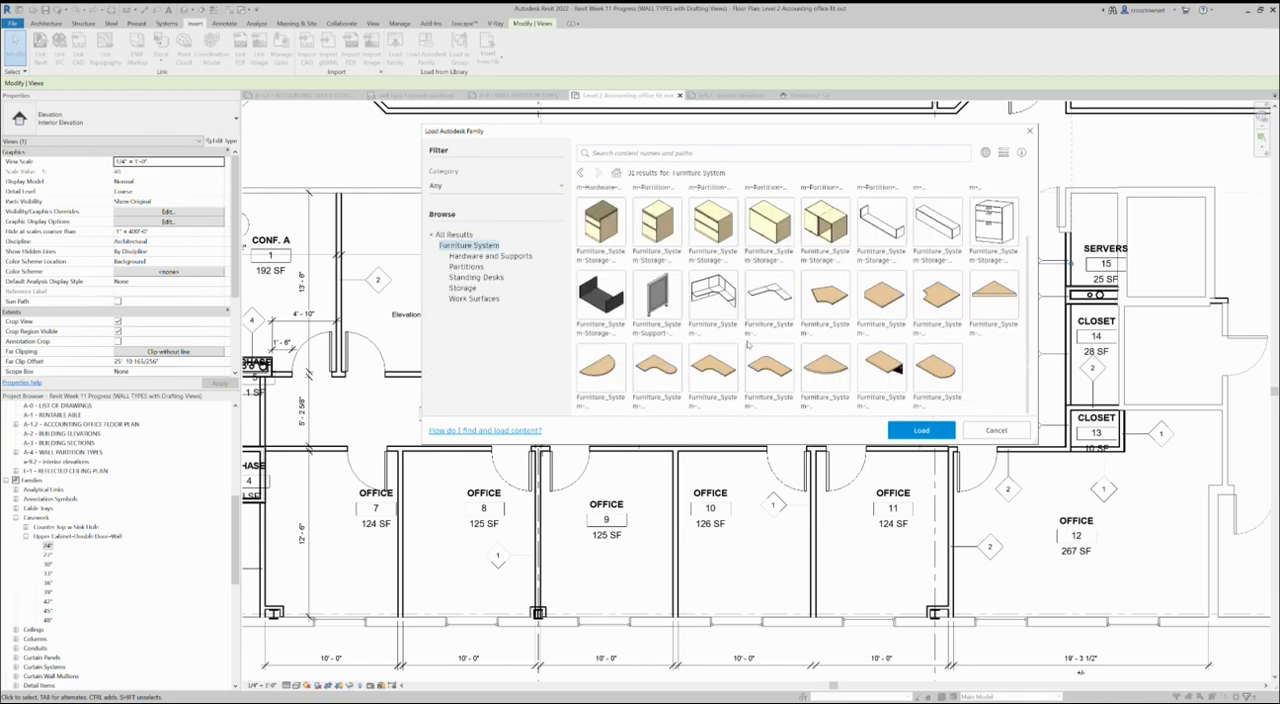
click(717, 302)
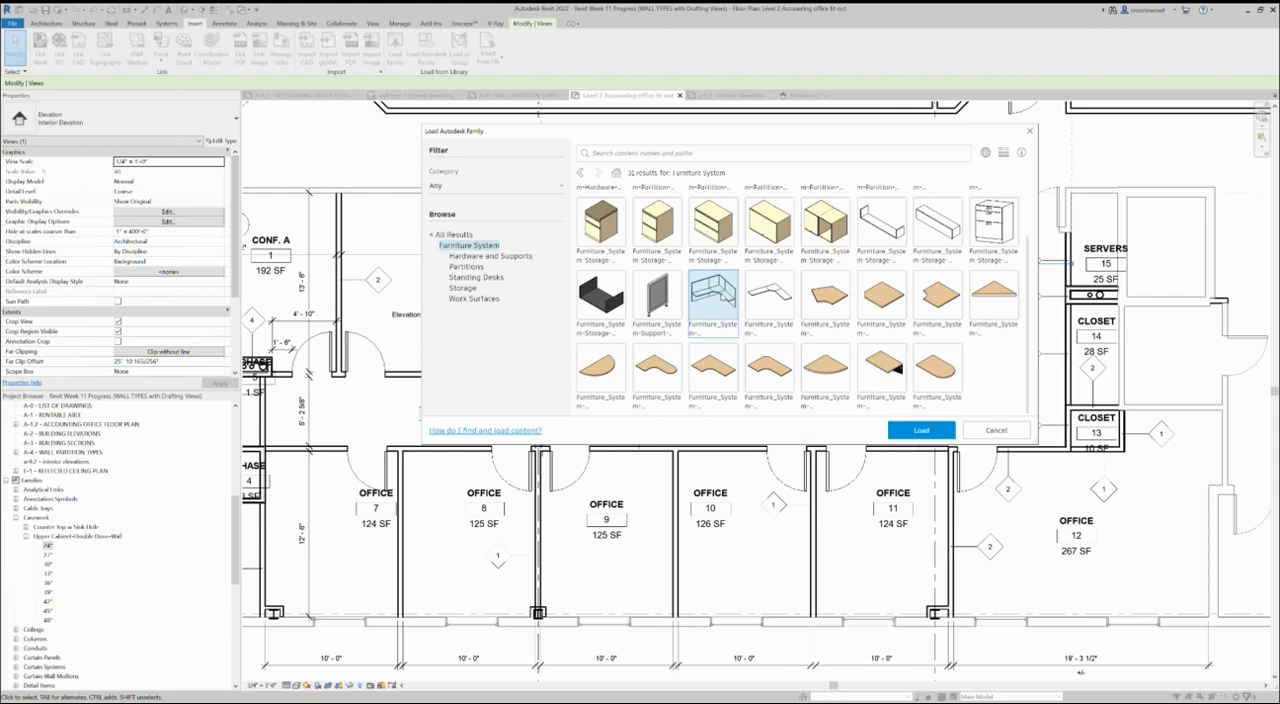
click(910, 433)
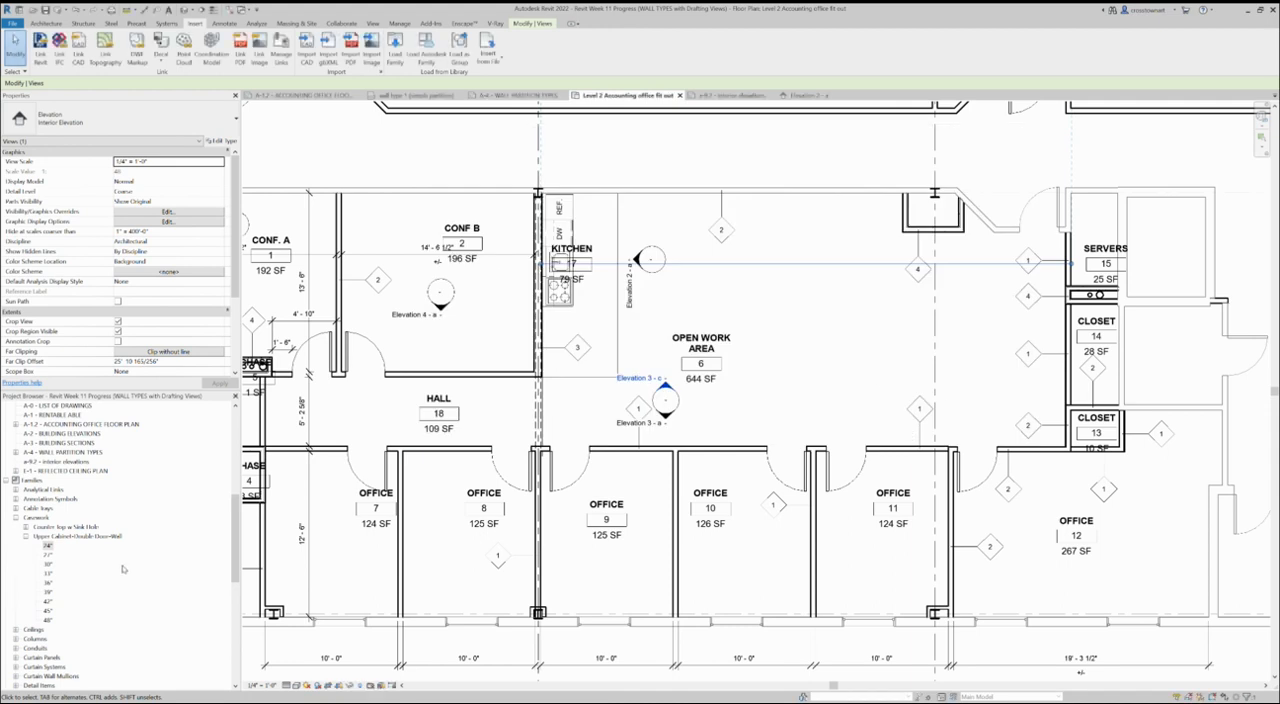
- Place one 96" x 96" cubicle workstation in the Open Work Area, between the room tag and the server room side
scroll(120, 573, down, 6)
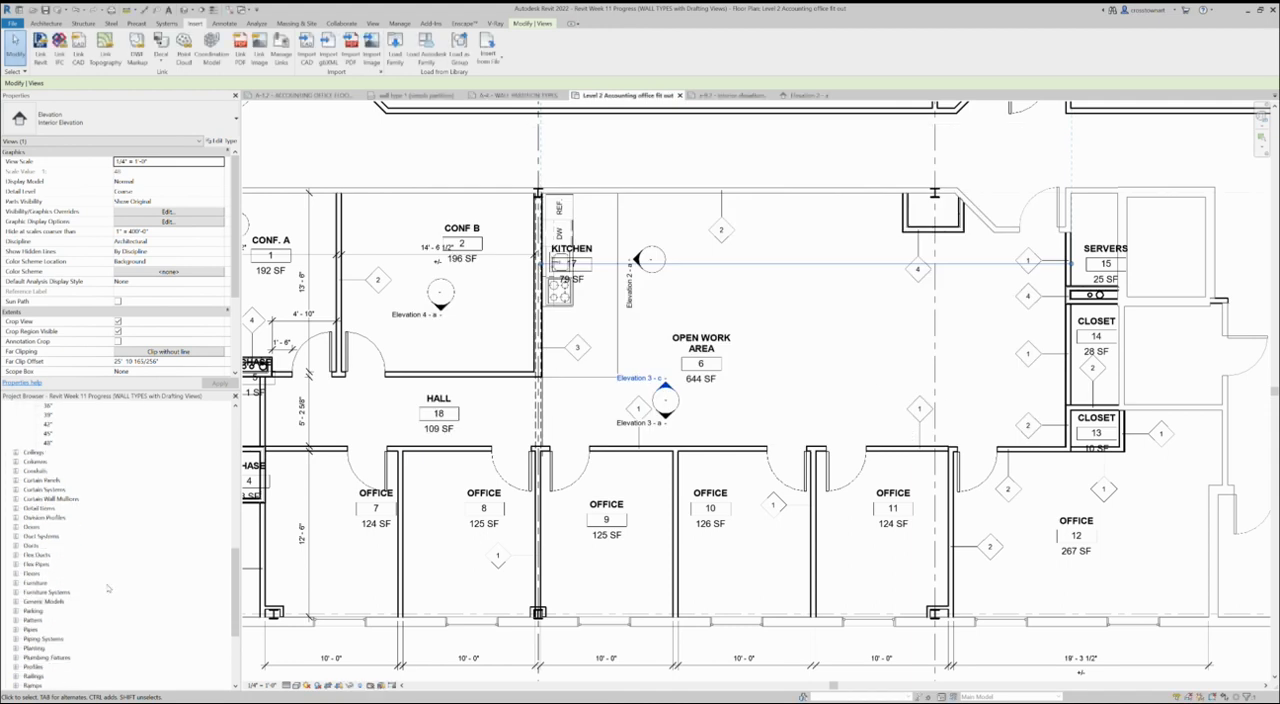
click(16, 593)
click(26, 602)
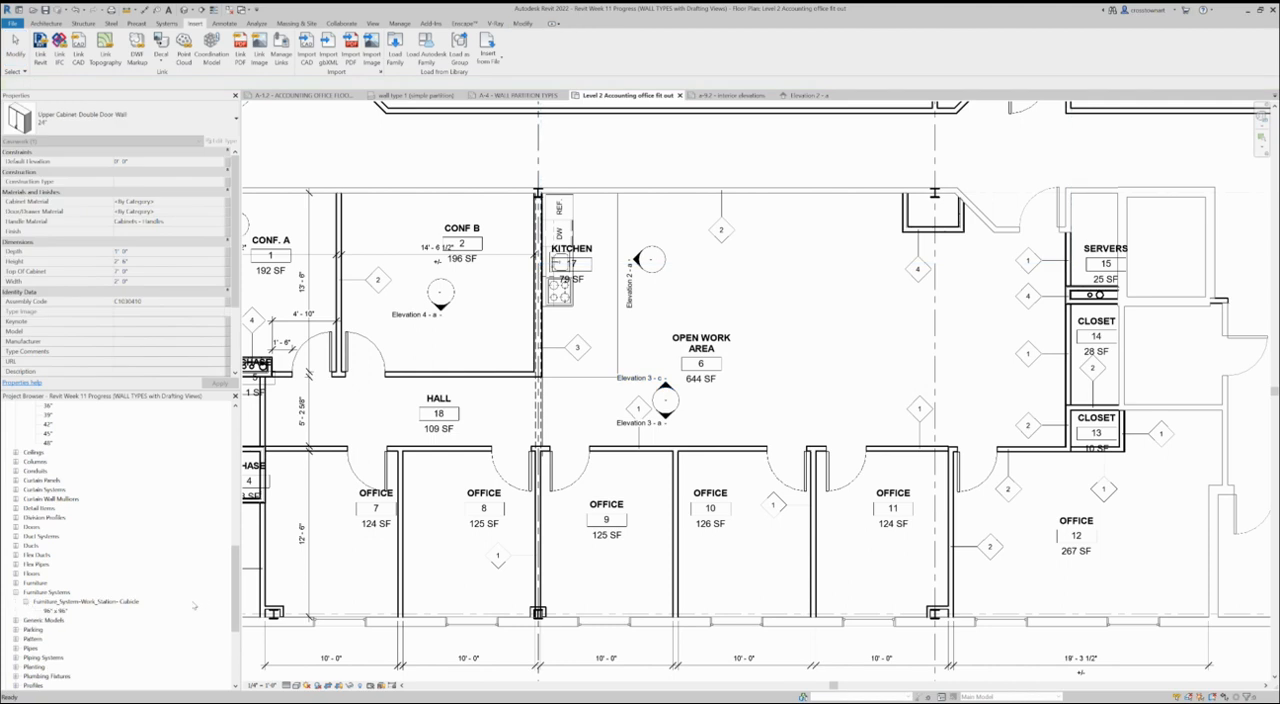
click(57, 611)
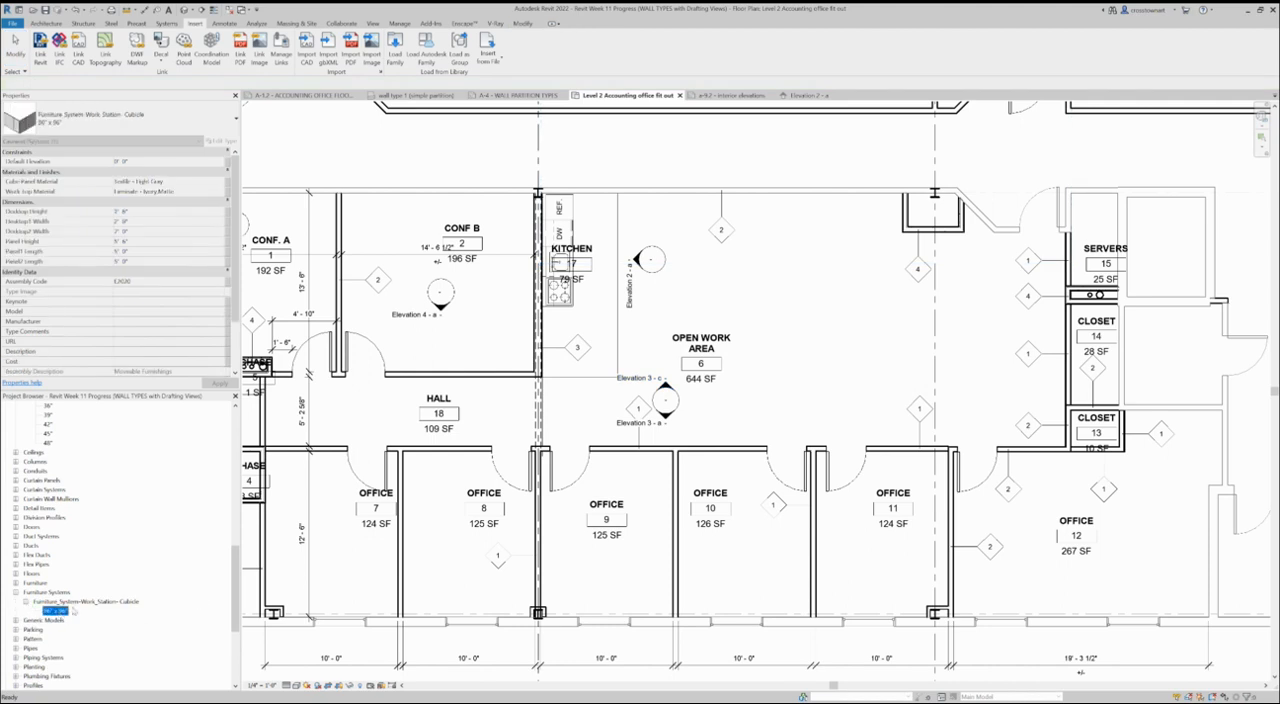
drag(57, 611, 795, 336)
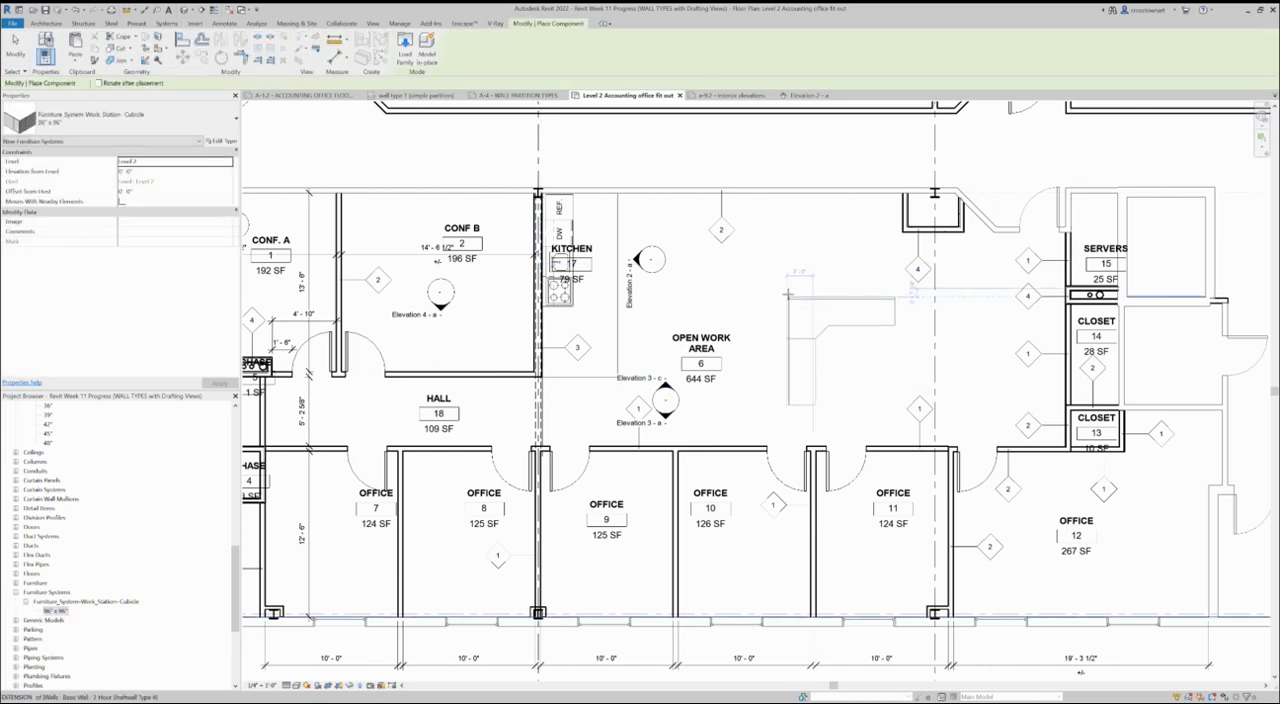
key(Escape)
key(Escape)
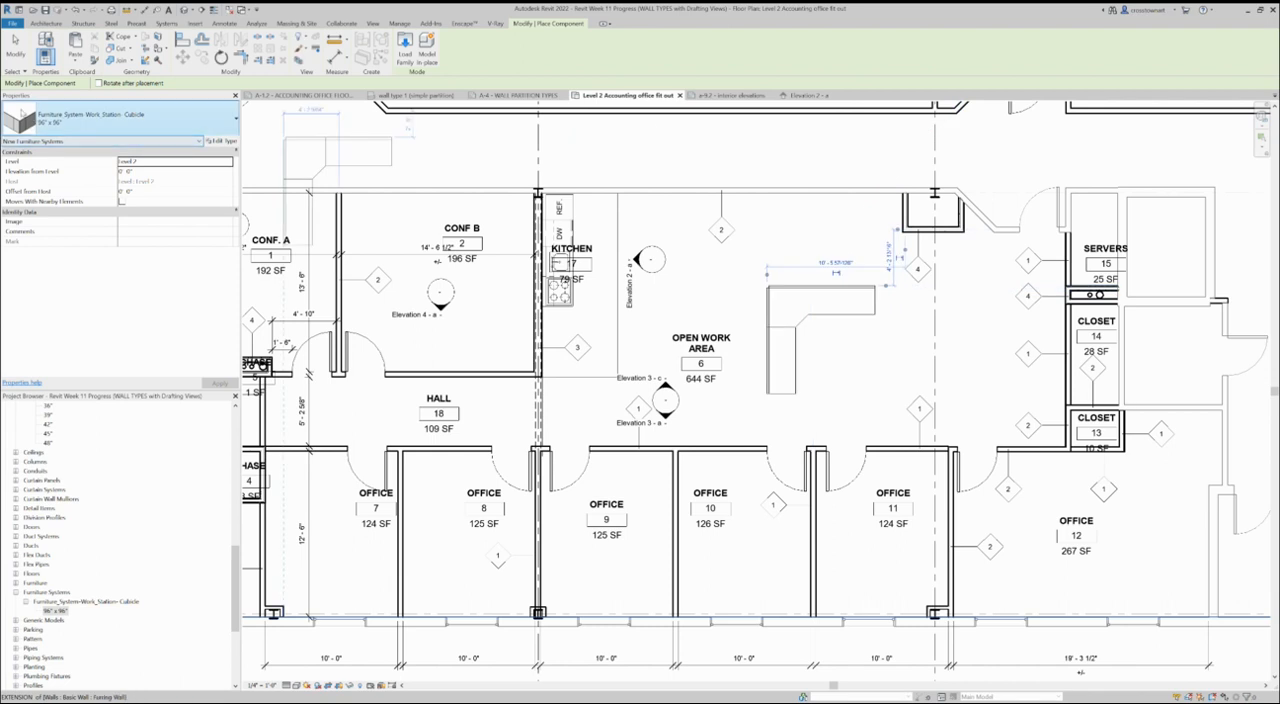
- Duplicate the type of the cubicle workstation in the Open Work Area and name the new type 72x72
click(841, 290)
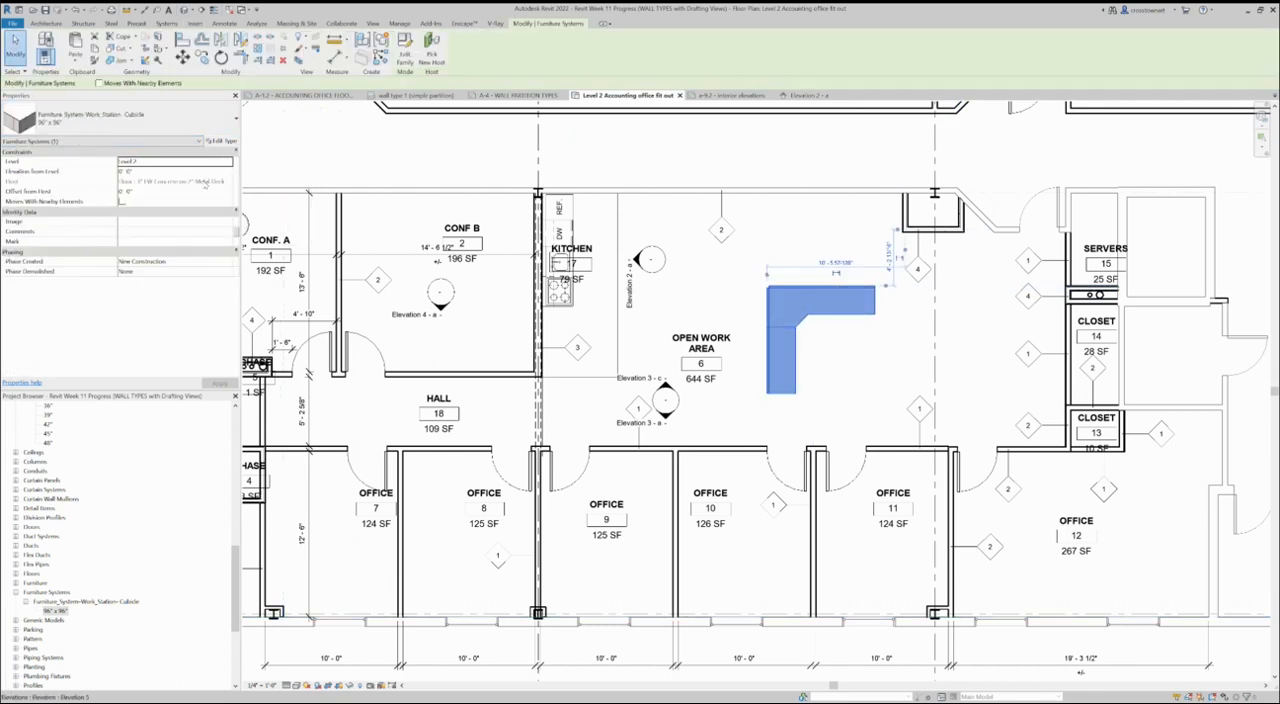
click(222, 141)
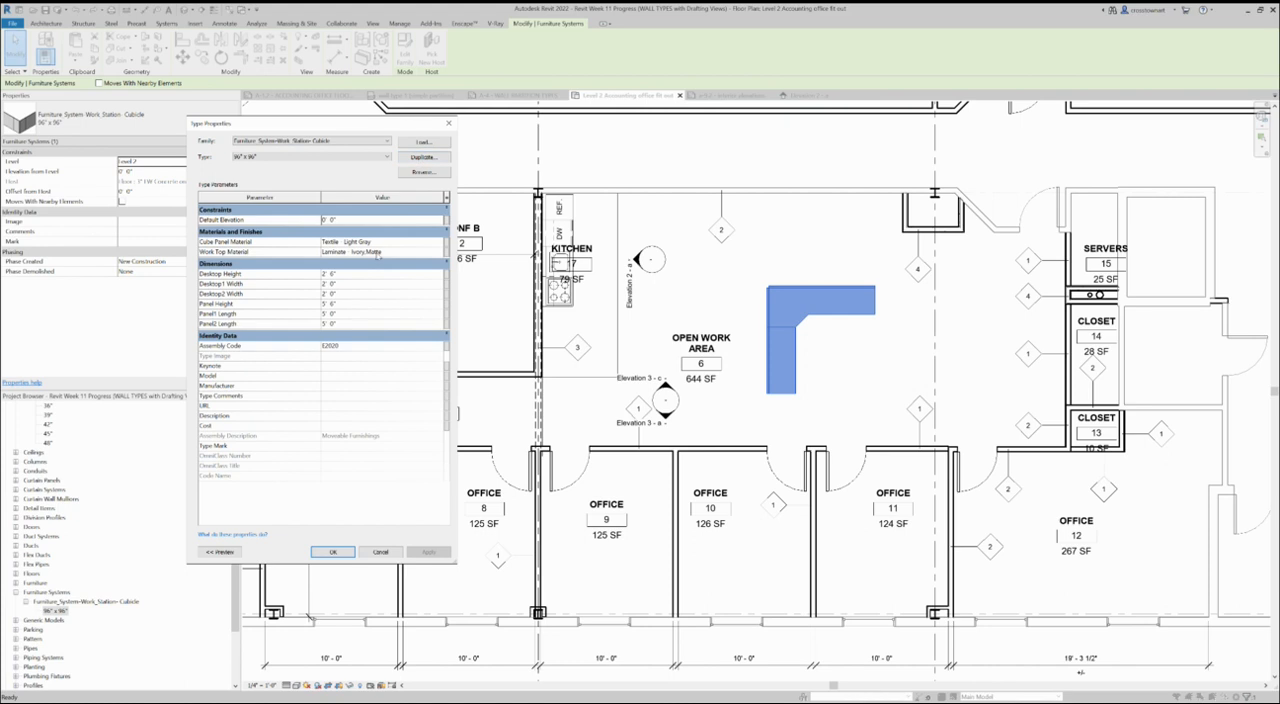
click(424, 158)
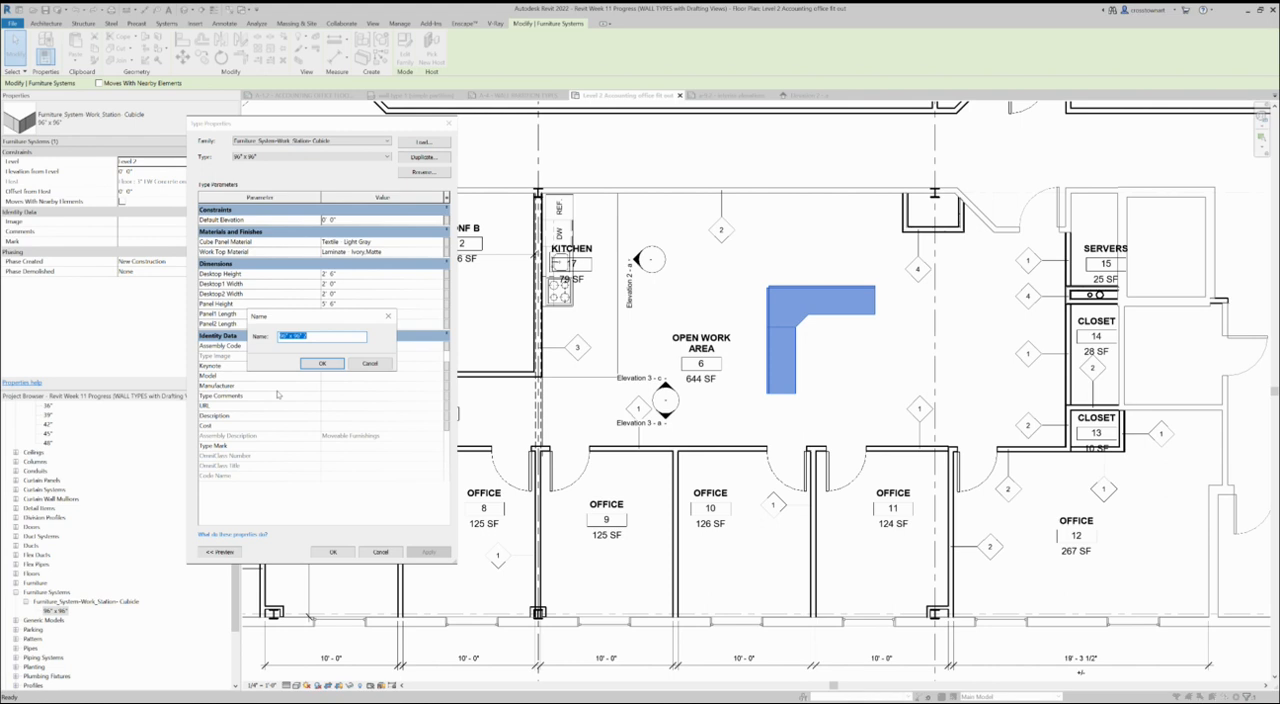
text(72x72)
click(322, 363)
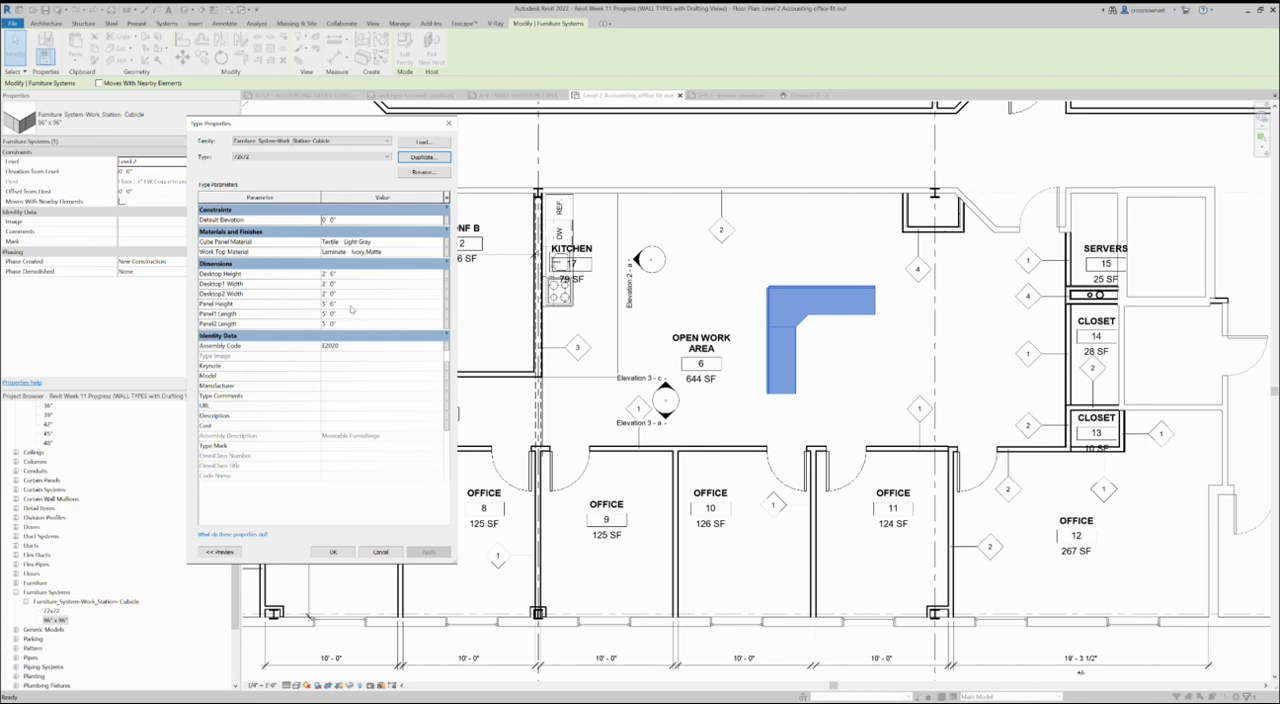
- Set both the Panel1 Length and Panel2 Length of the 72x72 cubicle type to 3' and apply the change
click(346, 316)
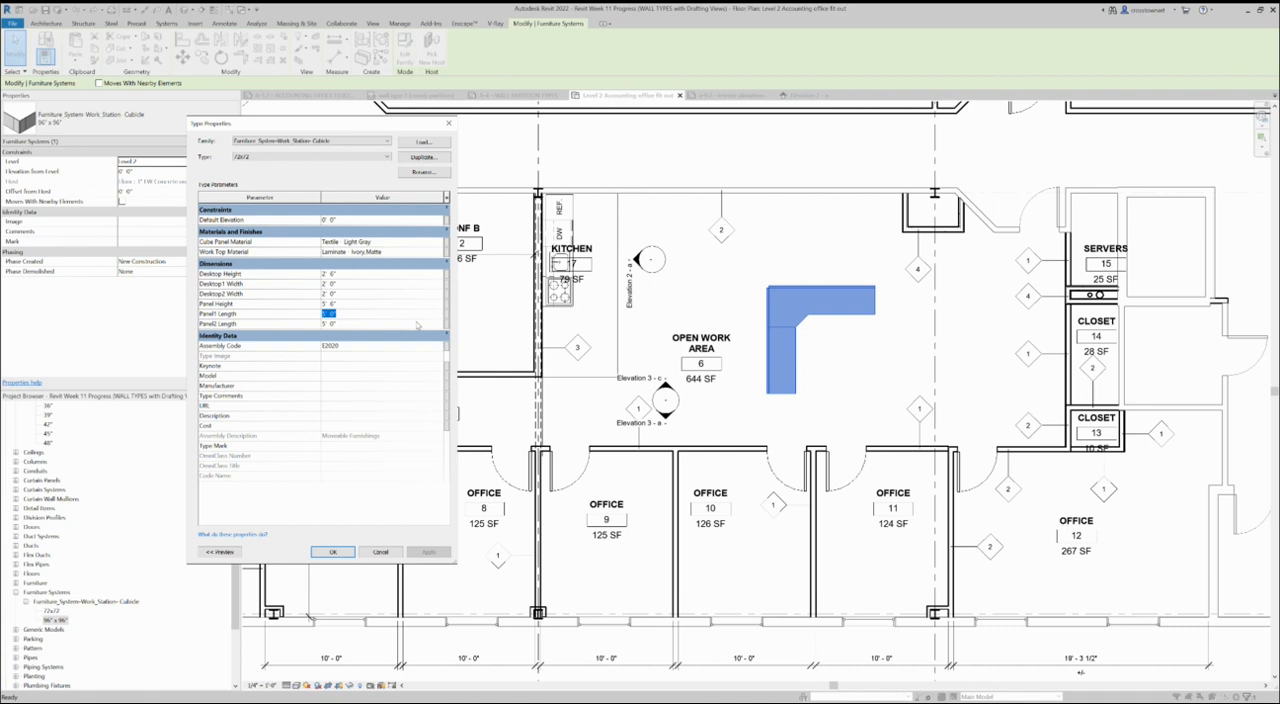
text(3)
key(Tab)
text(3)
click(333, 552)
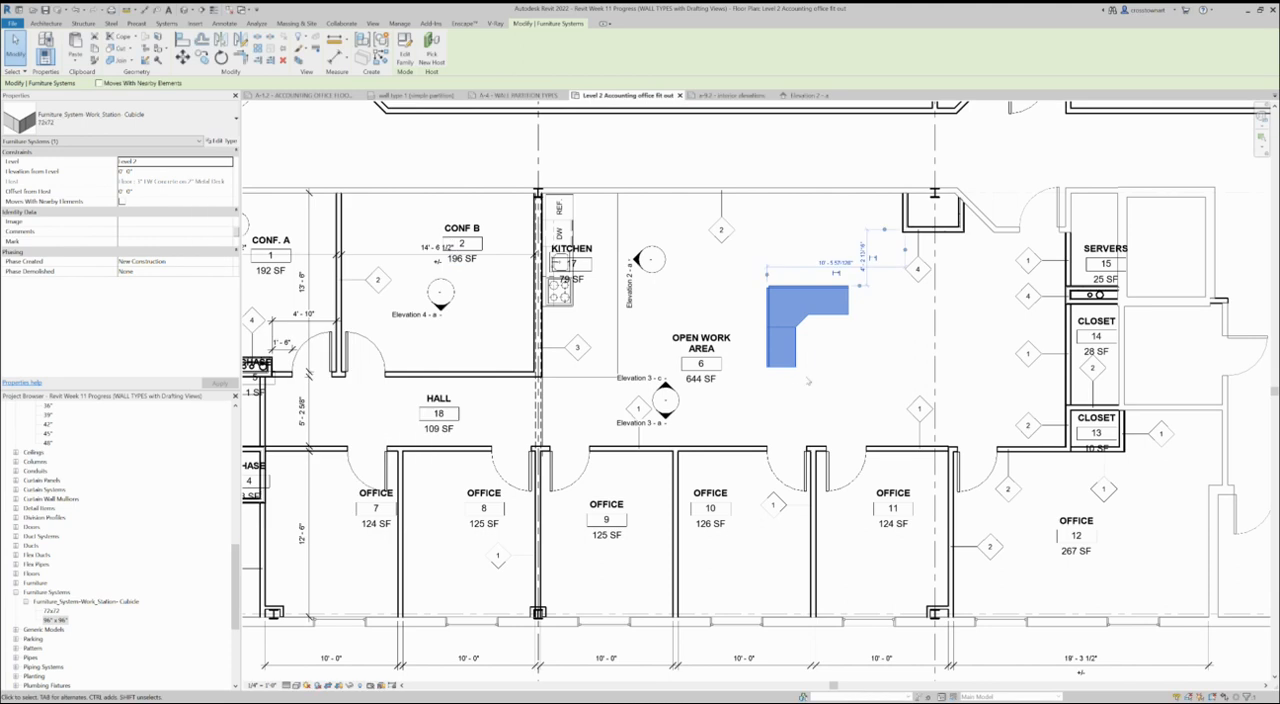
scroll(798, 390, up, 2)
scroll(803, 363, down, 2)
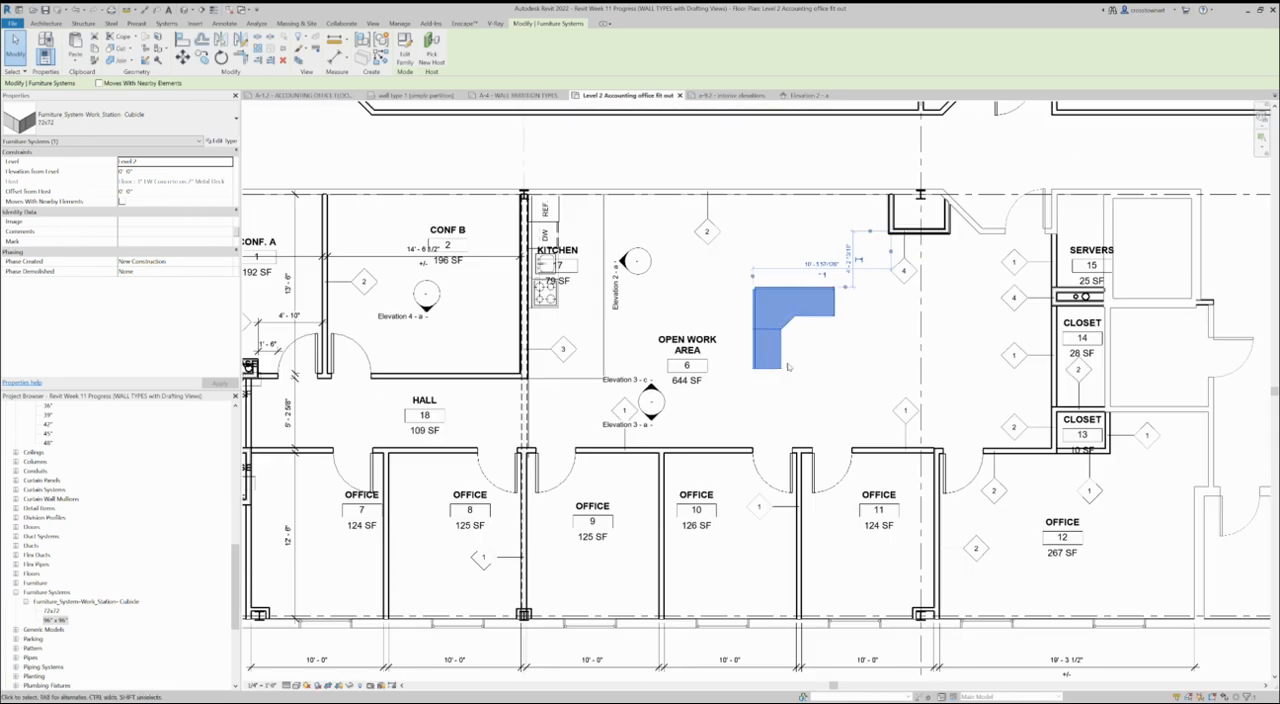
- Move the 72x72 cubicle closer to the upper wall and mirror a copy of it across its vertical back panel
click(793, 365)
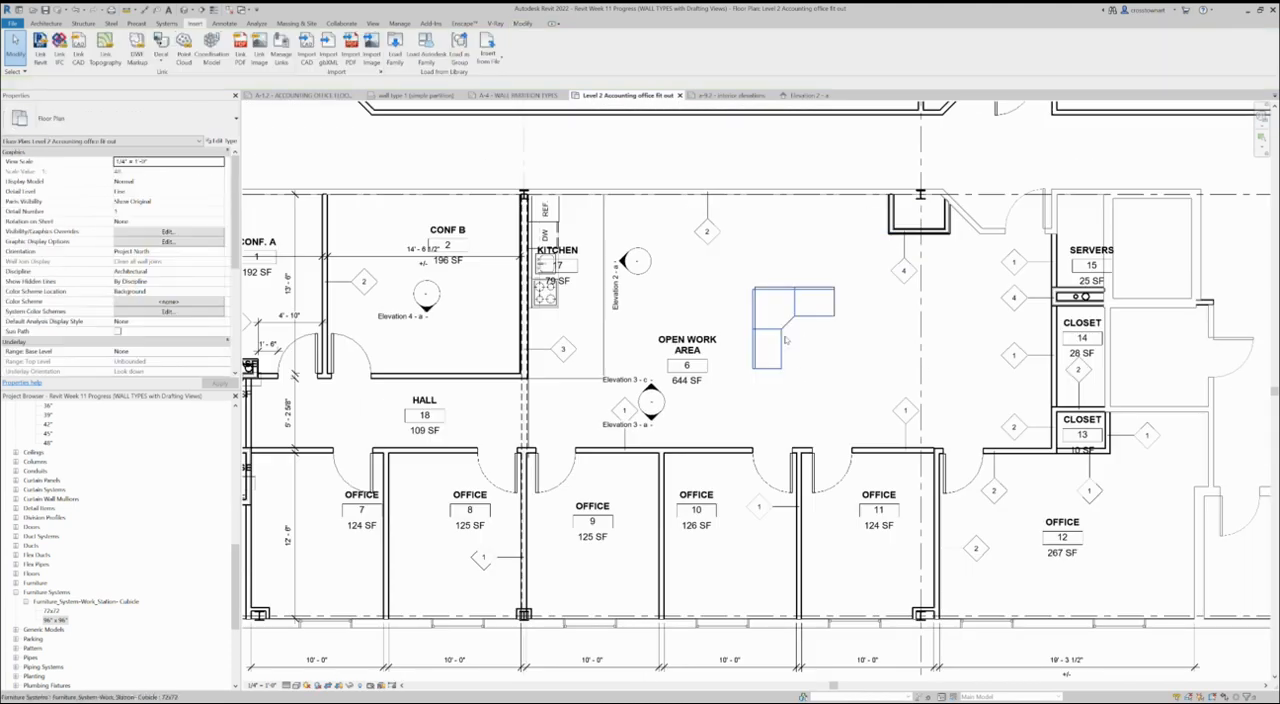
drag(783, 334, 779, 293)
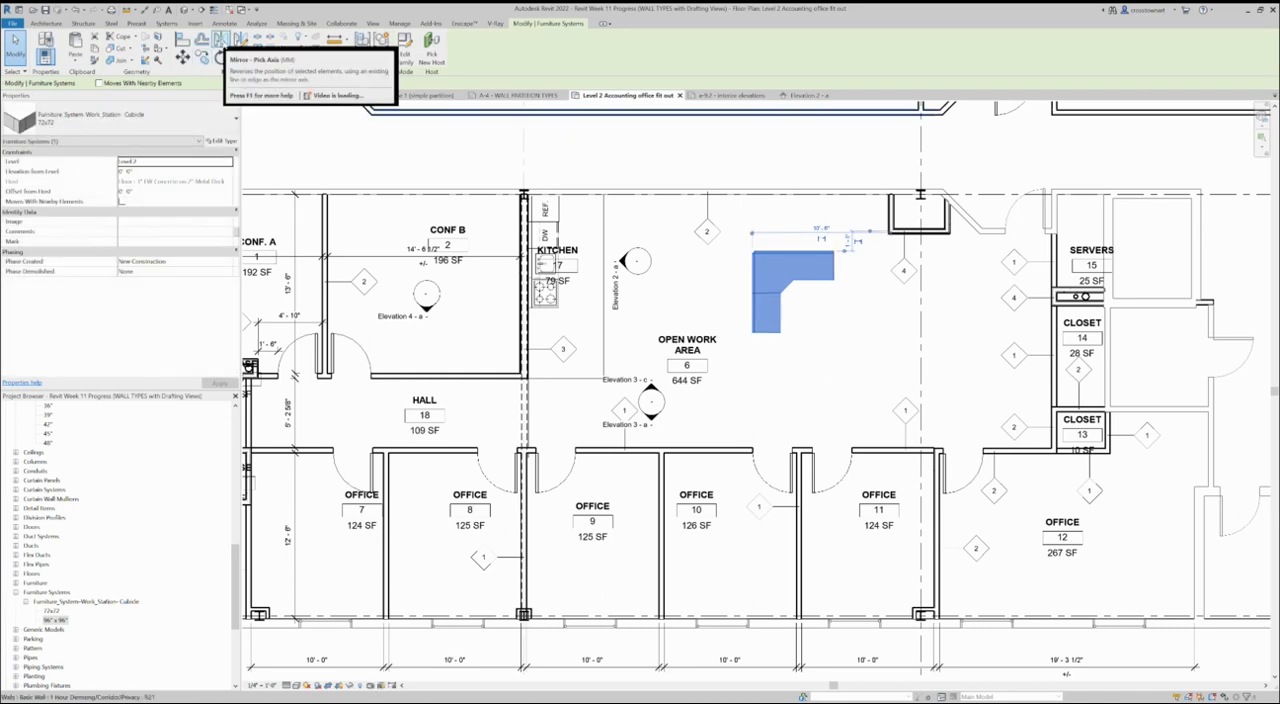
click(220, 39)
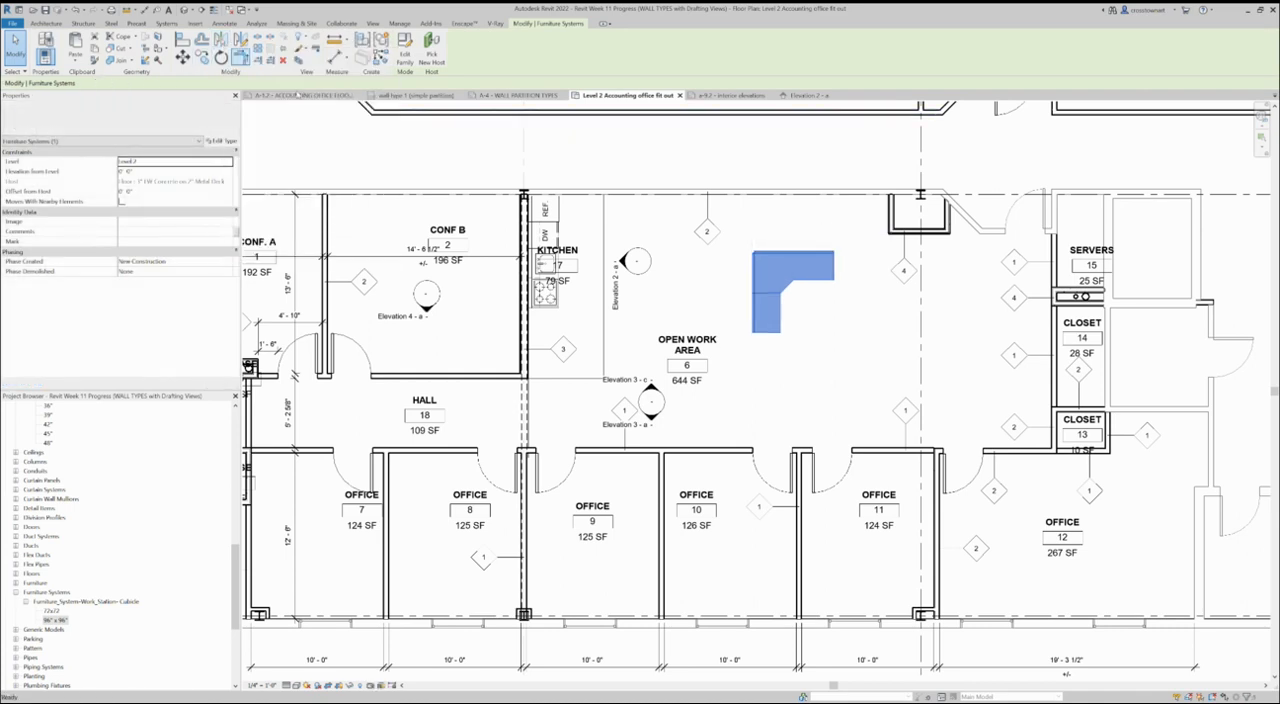
click(753, 288)
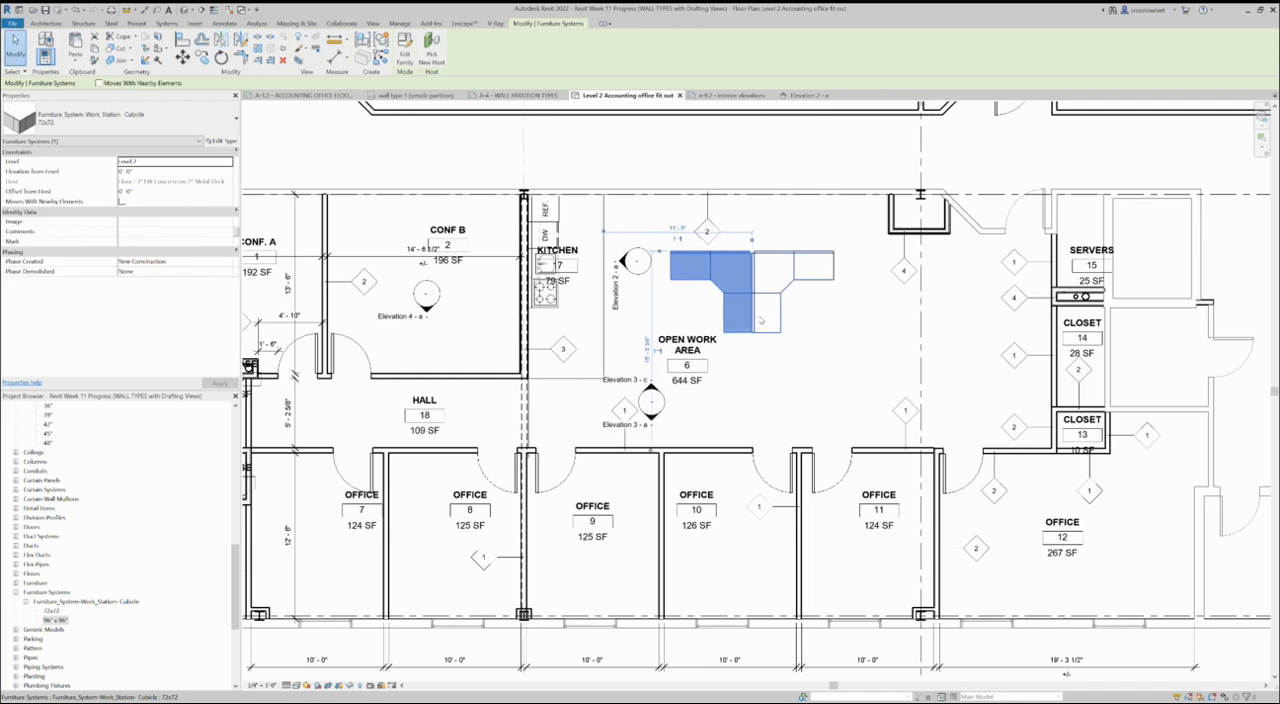
click(708, 326)
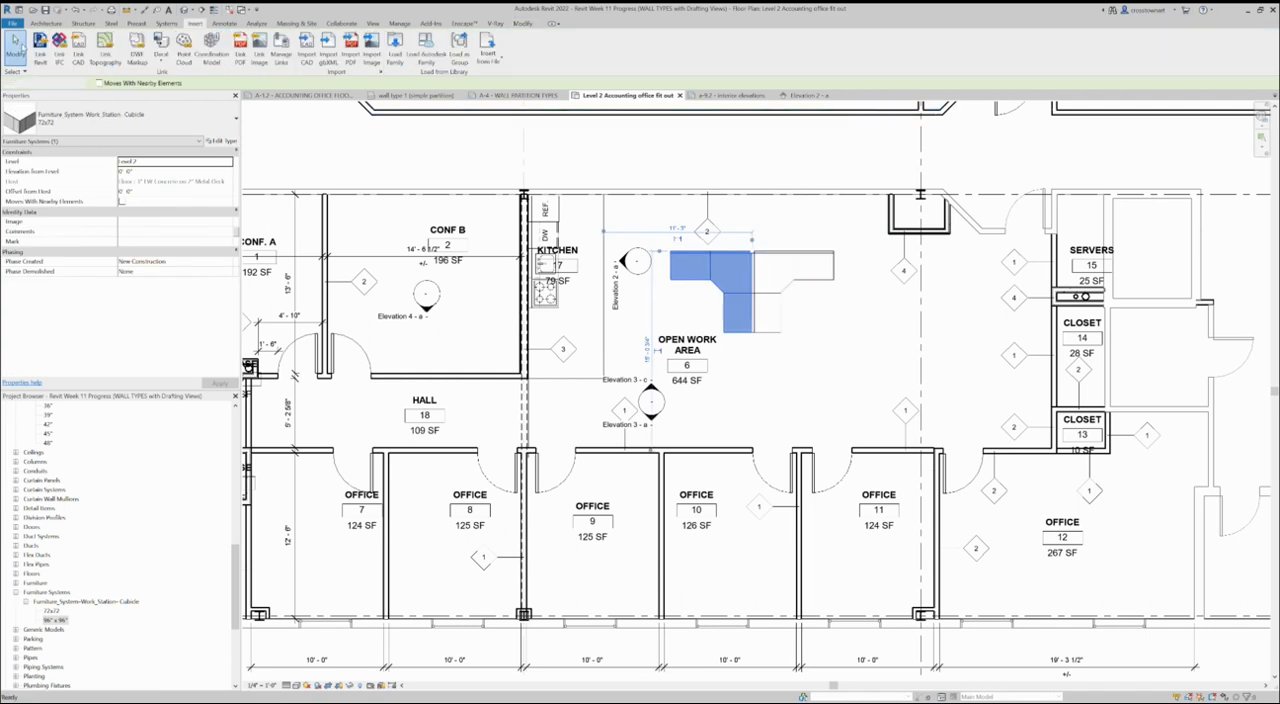
- Move the two mirrored cubicles together down and toward the kitchen, so they partly overlap the Open Work Area room tag
click(714, 302)
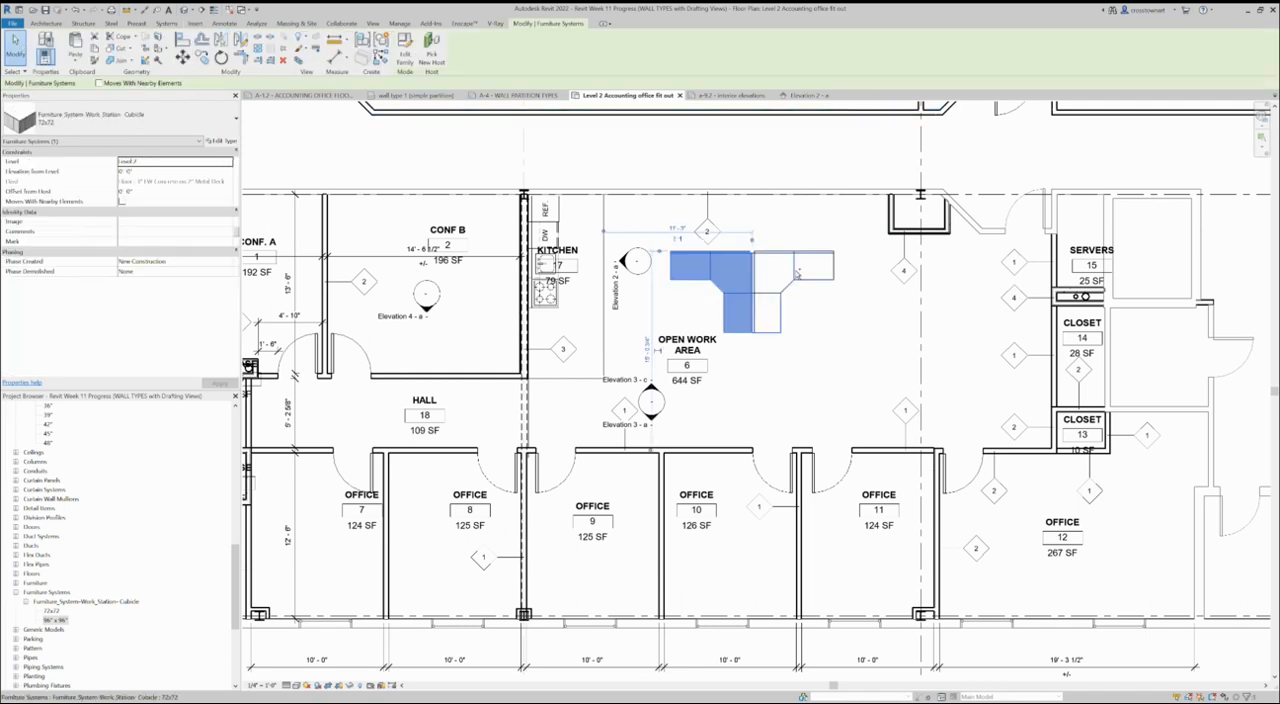
ctrl+click(797, 272)
drag(797, 272, 769, 322)
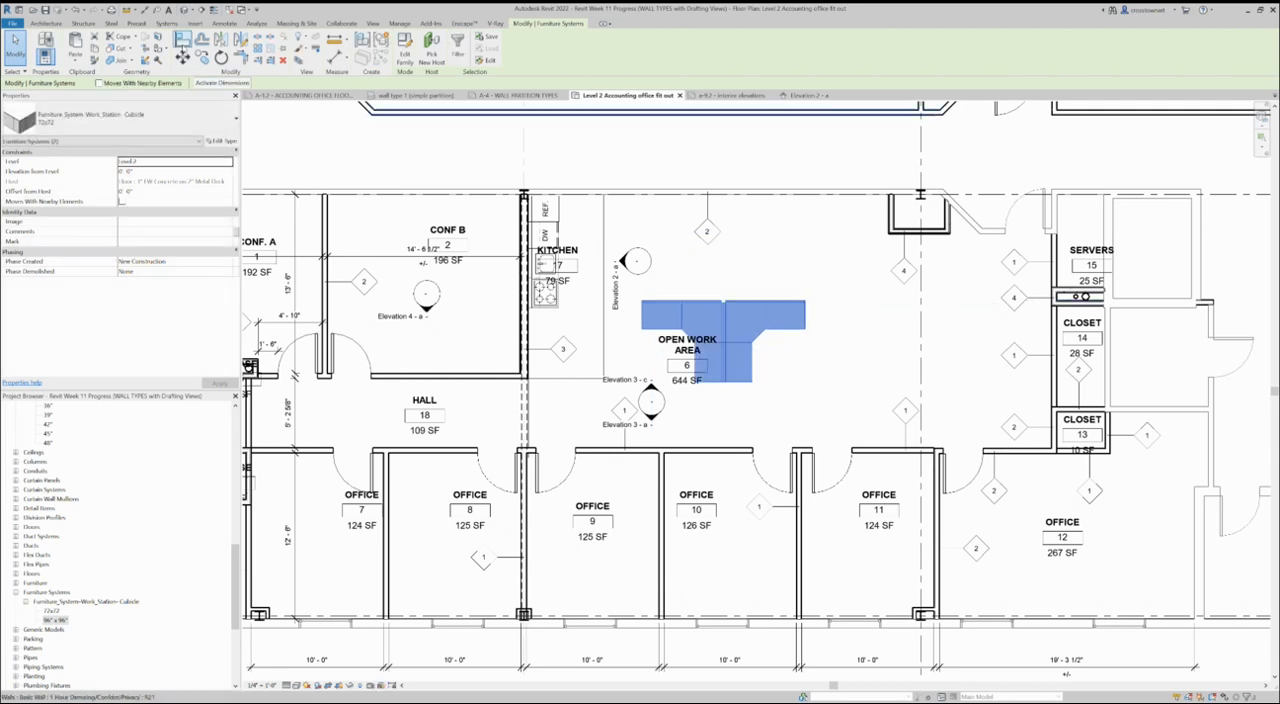
click(182, 39)
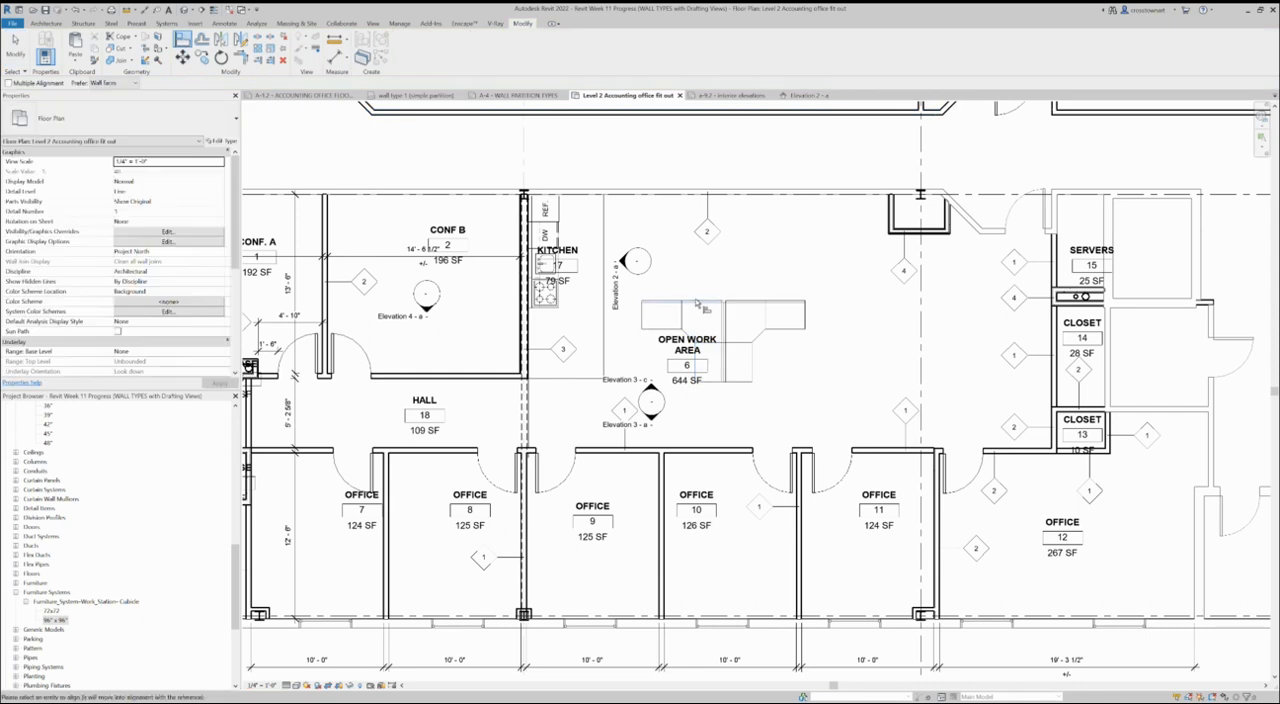
click(16, 48)
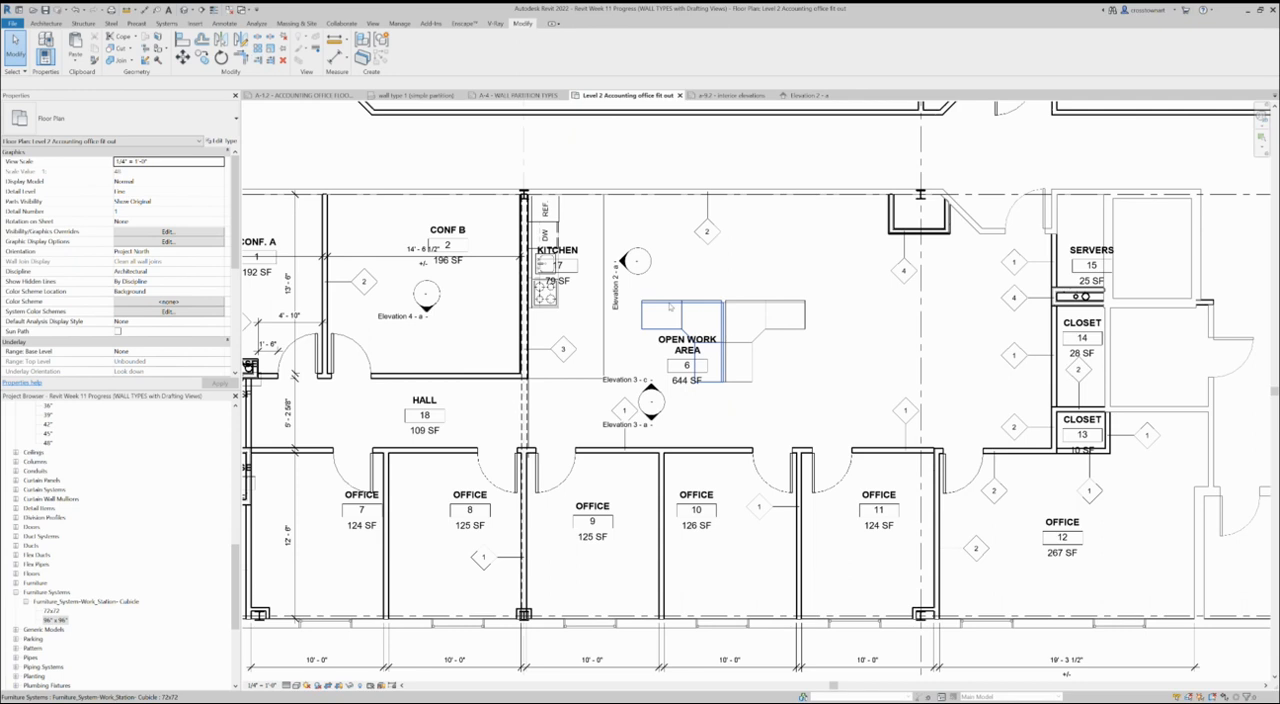
- Mirror a copy of the cubicle pair across its horizontal back panel to form a cluster of four workstations
click(670, 307)
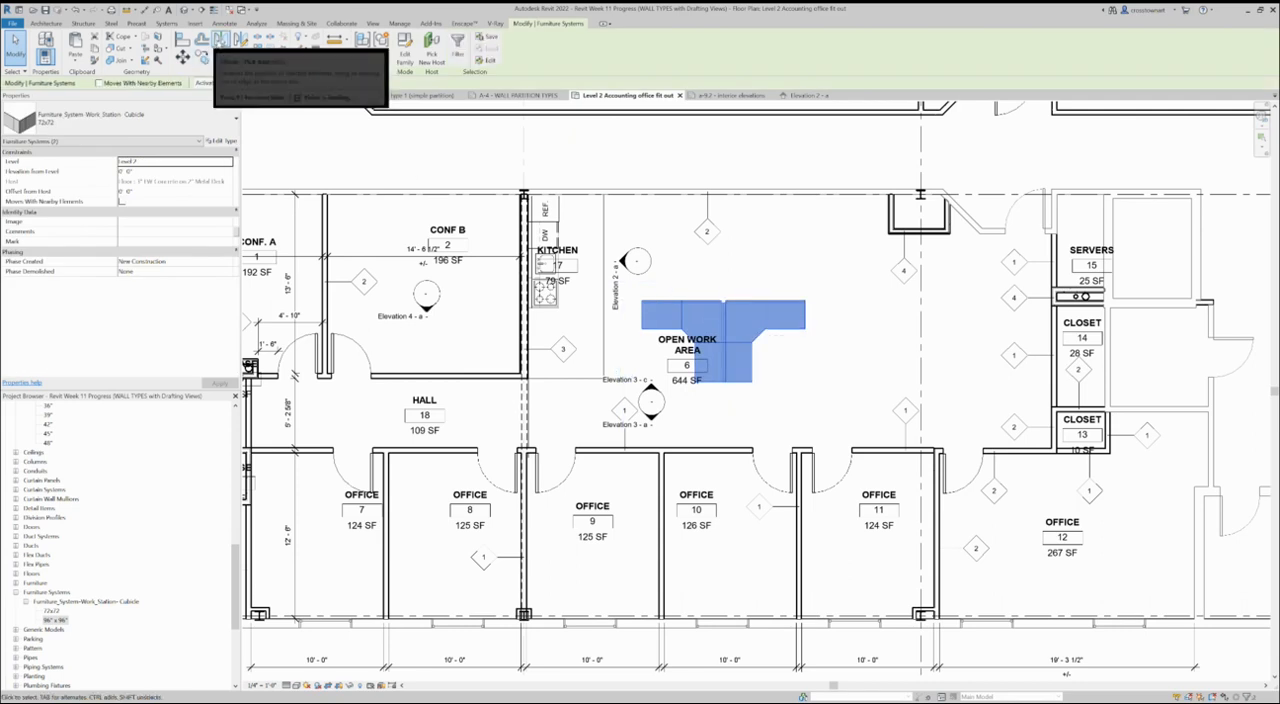
click(221, 40)
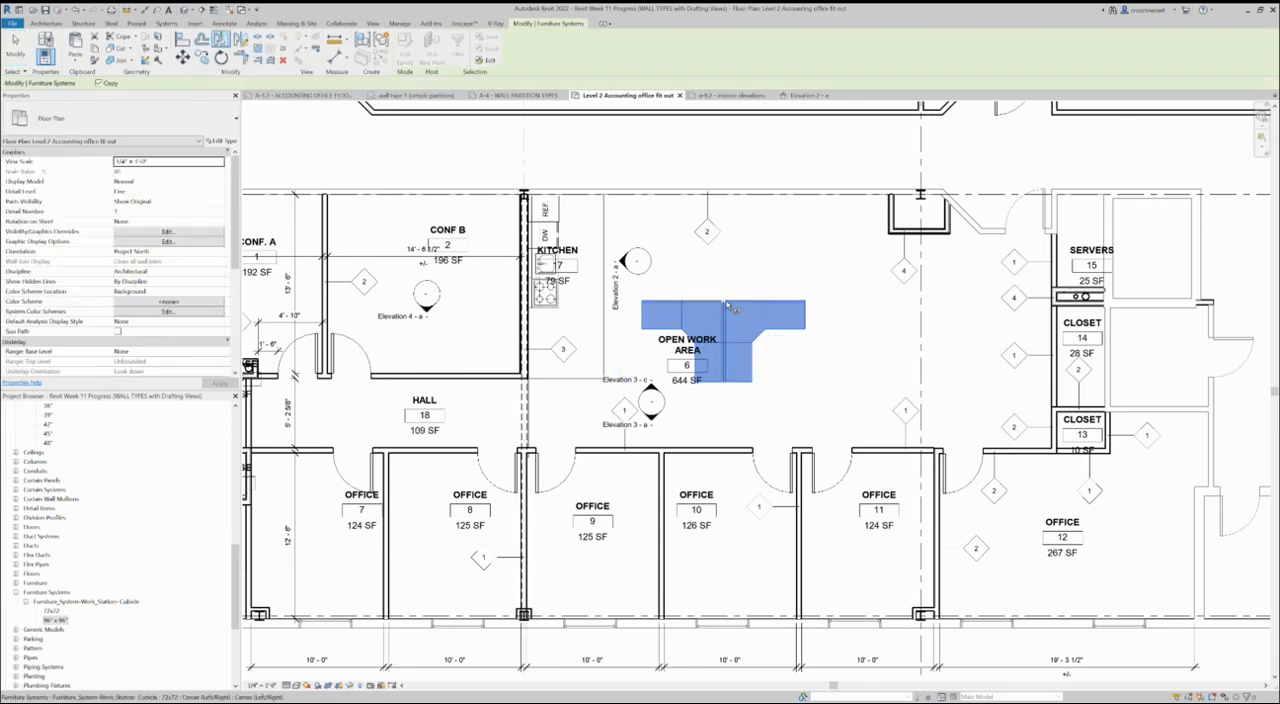
click(692, 300)
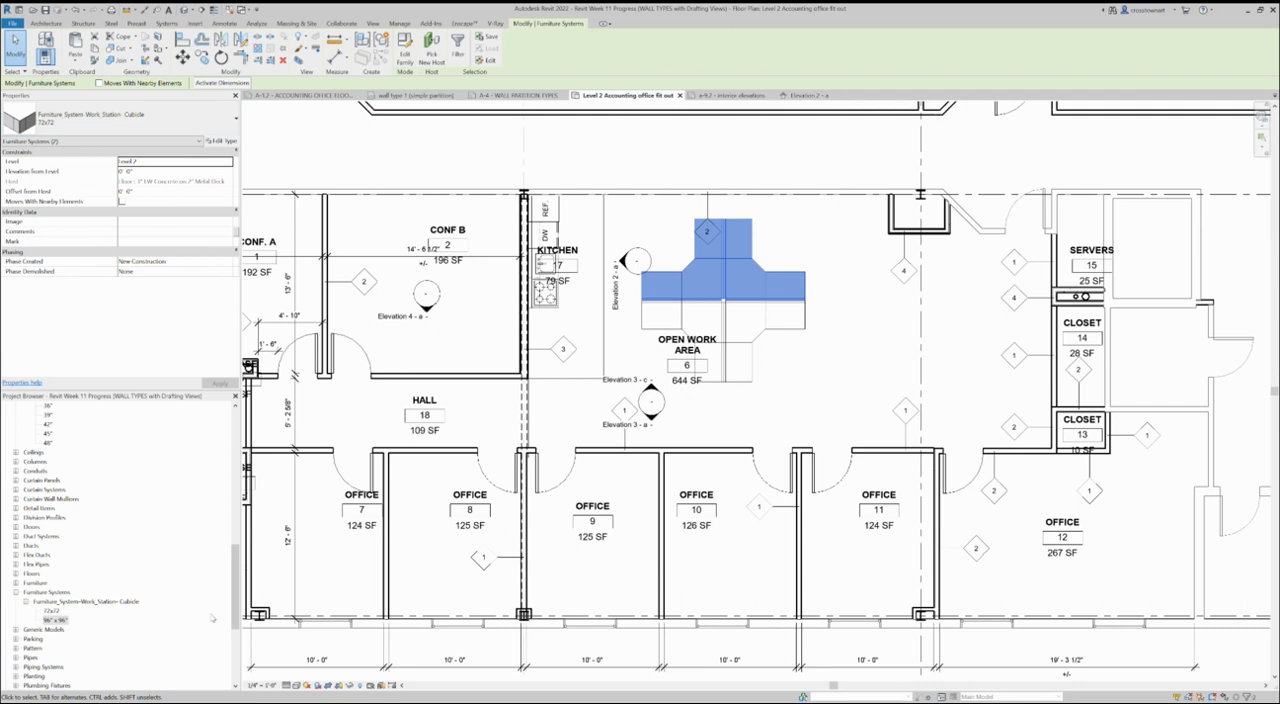
- Check the project's Furniture families and load Chair-Task Arms from the Furniture category of the Autodesk family library
click(16, 583)
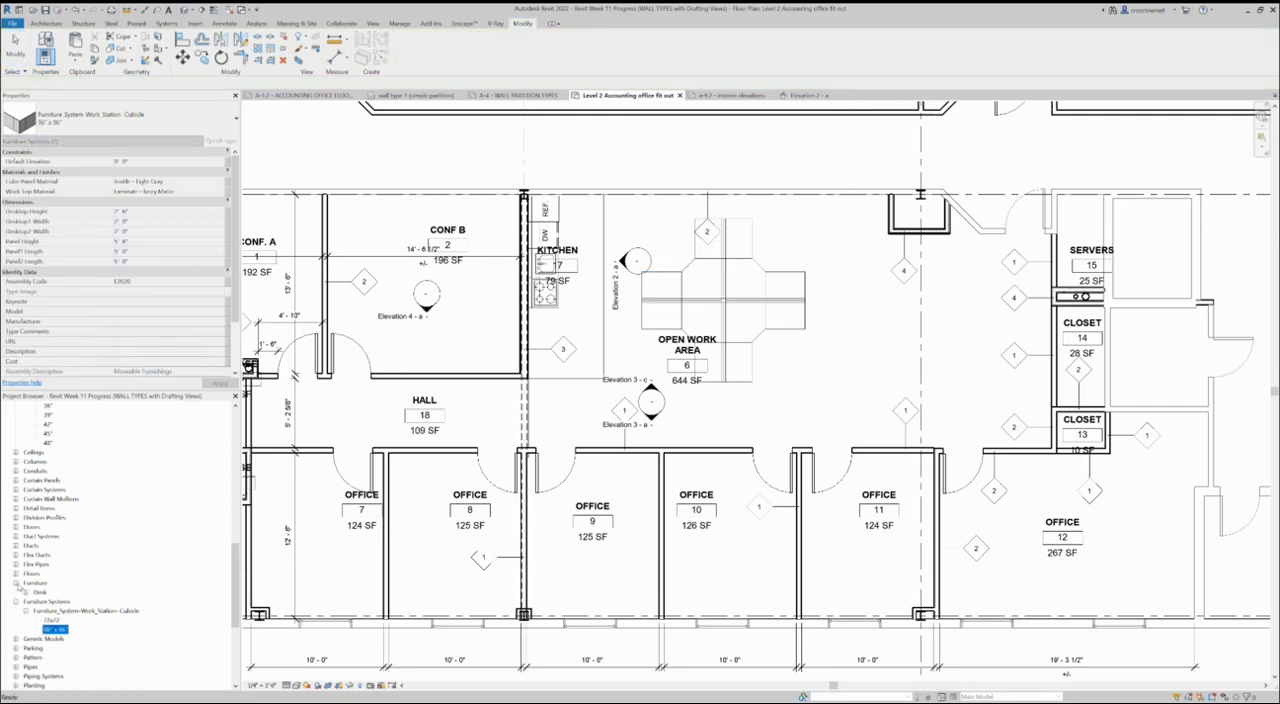
click(25, 593)
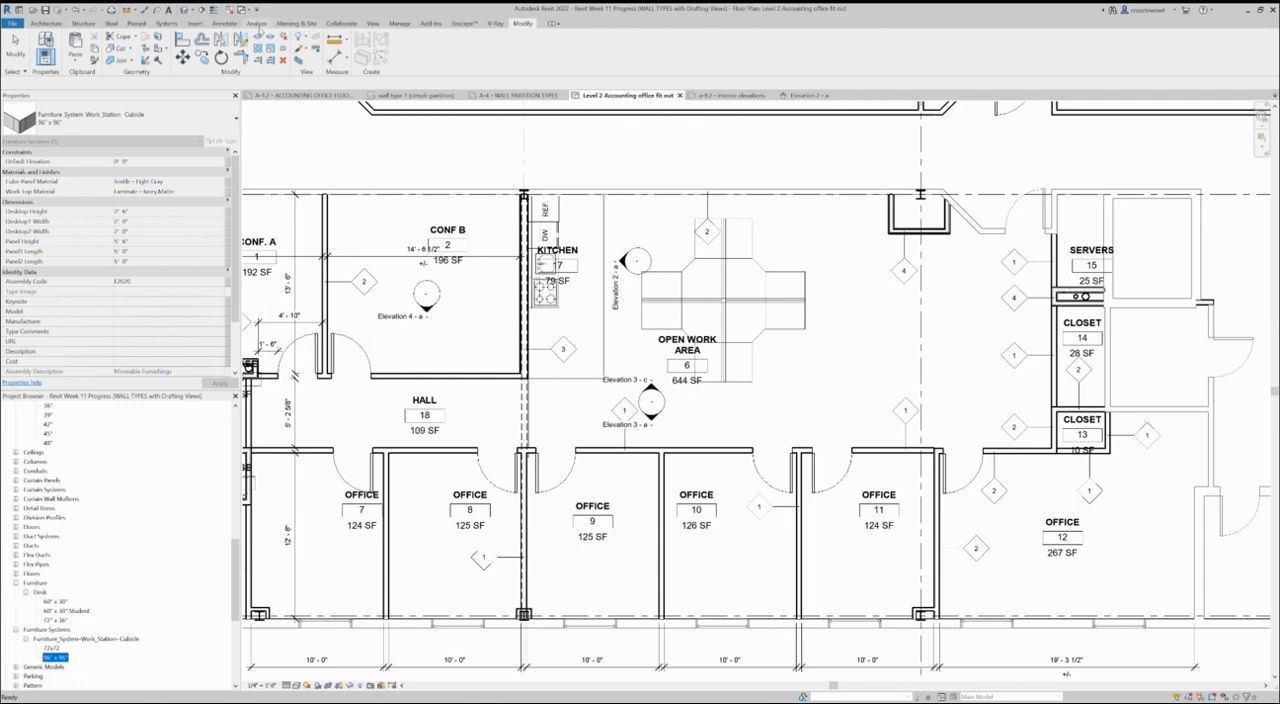
click(197, 23)
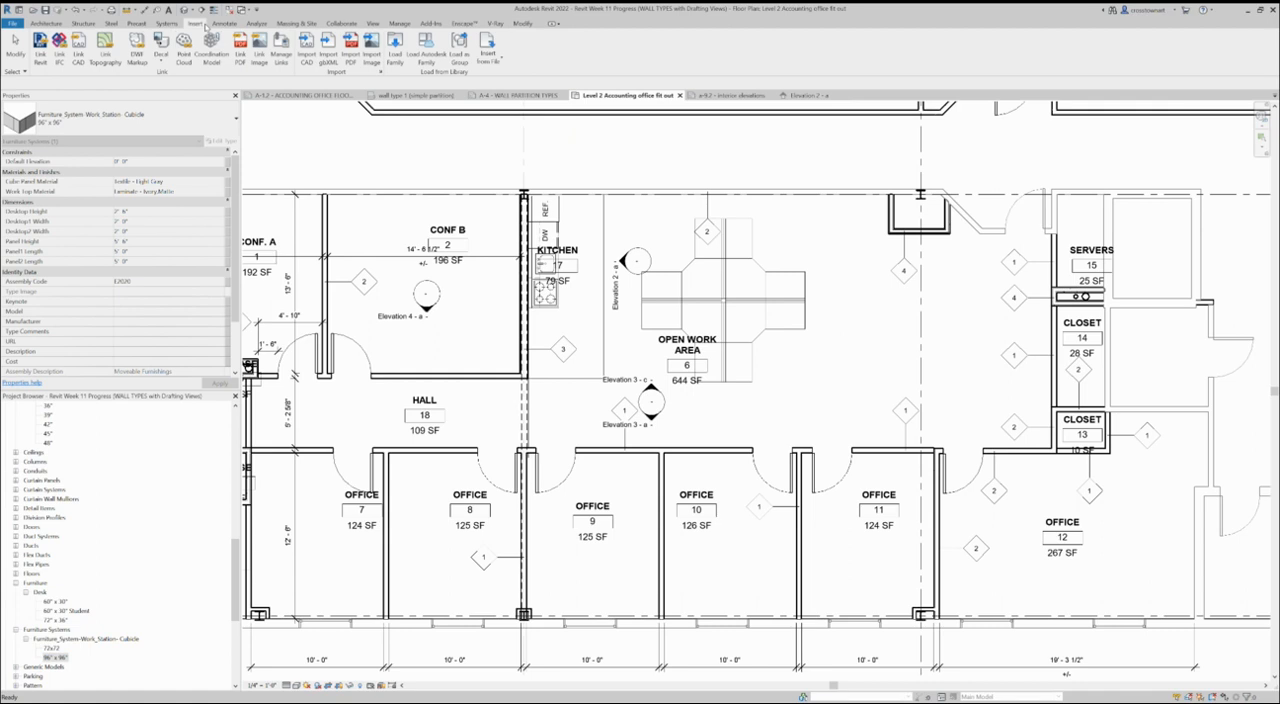
click(426, 45)
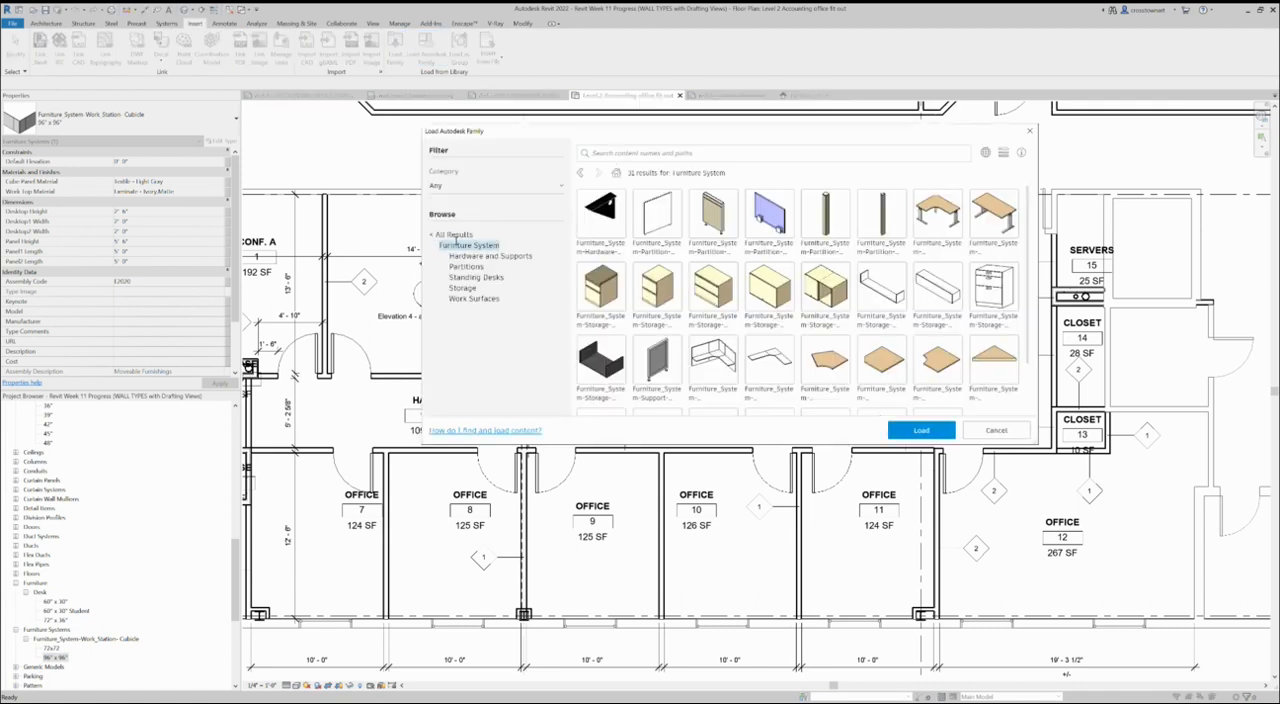
click(453, 234)
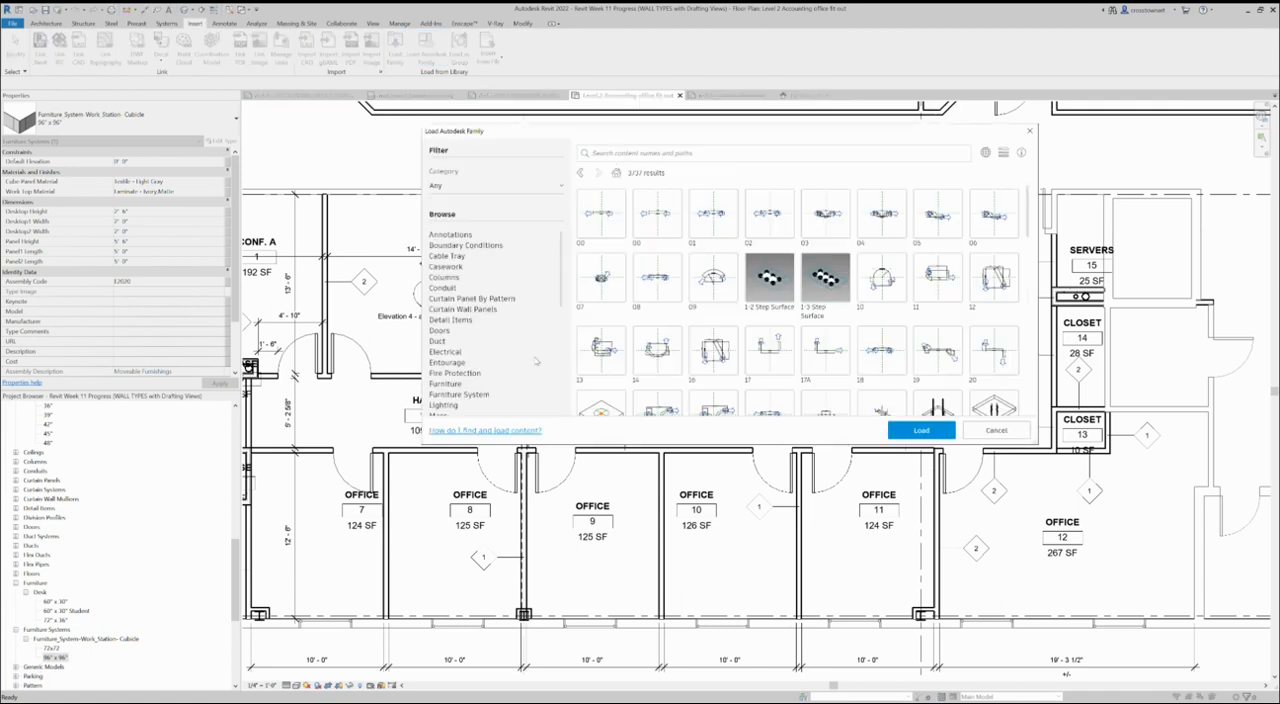
click(446, 383)
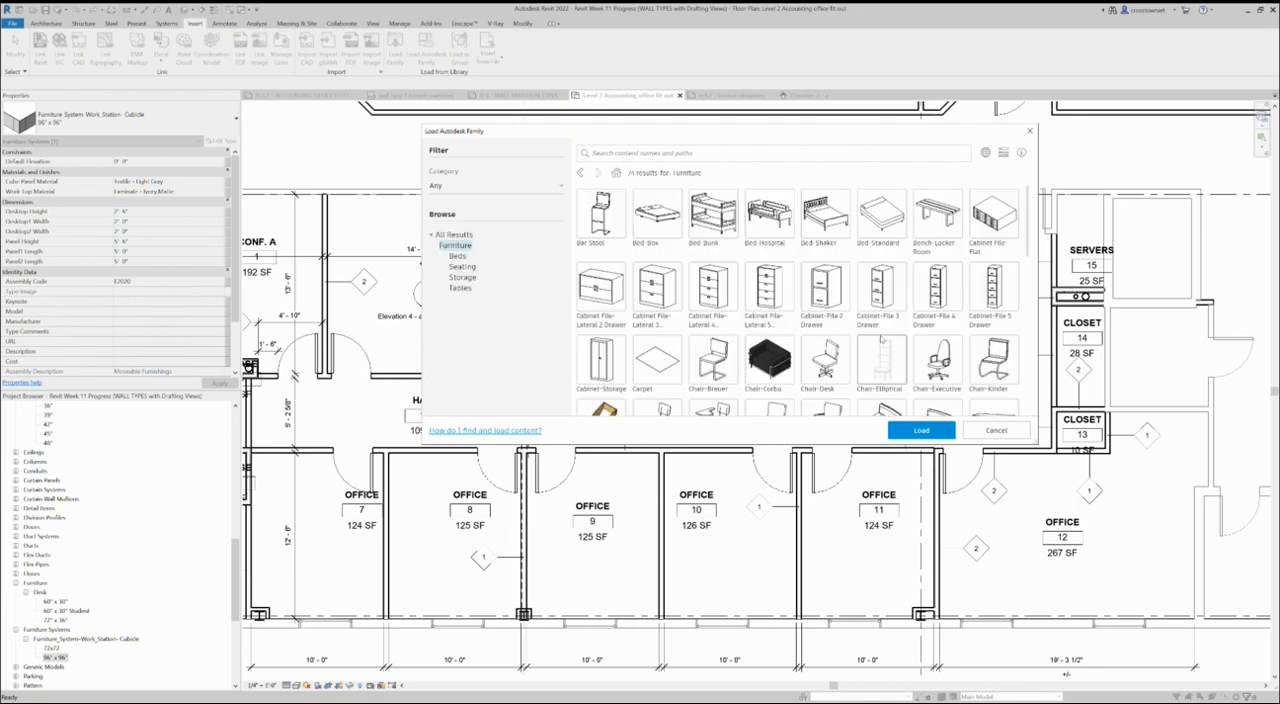
scroll(936, 378, down, 1)
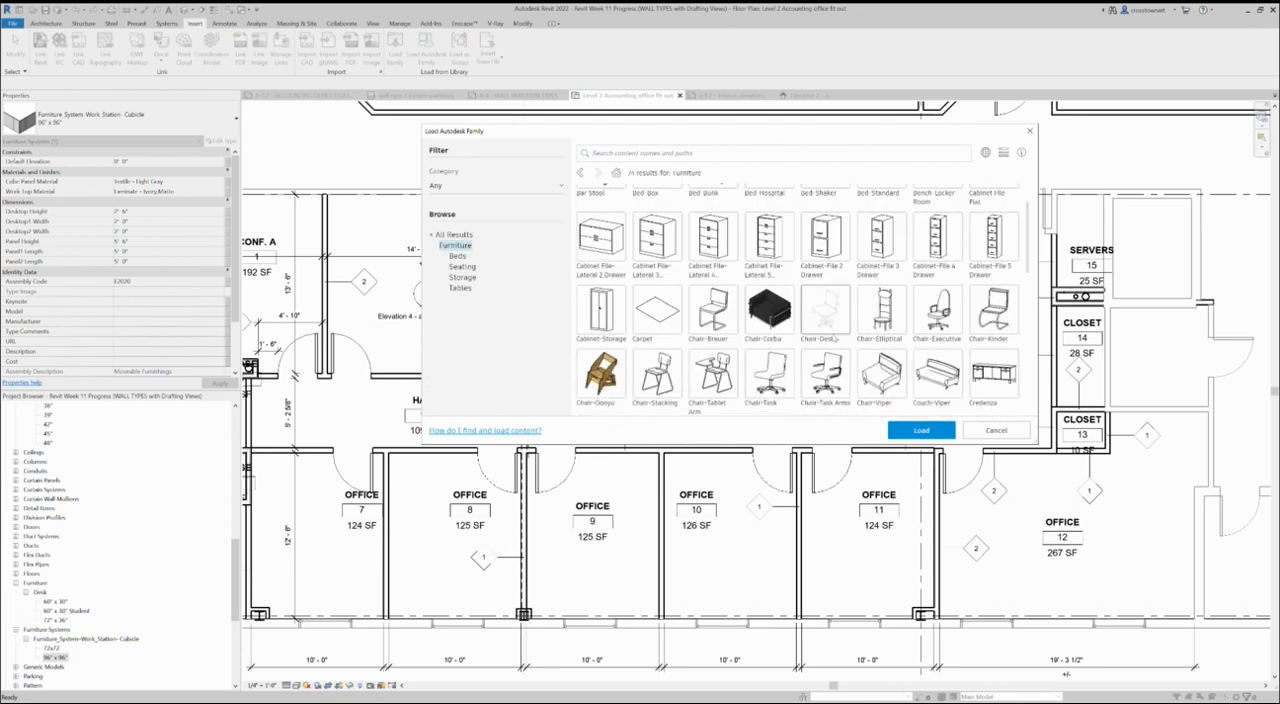
click(826, 375)
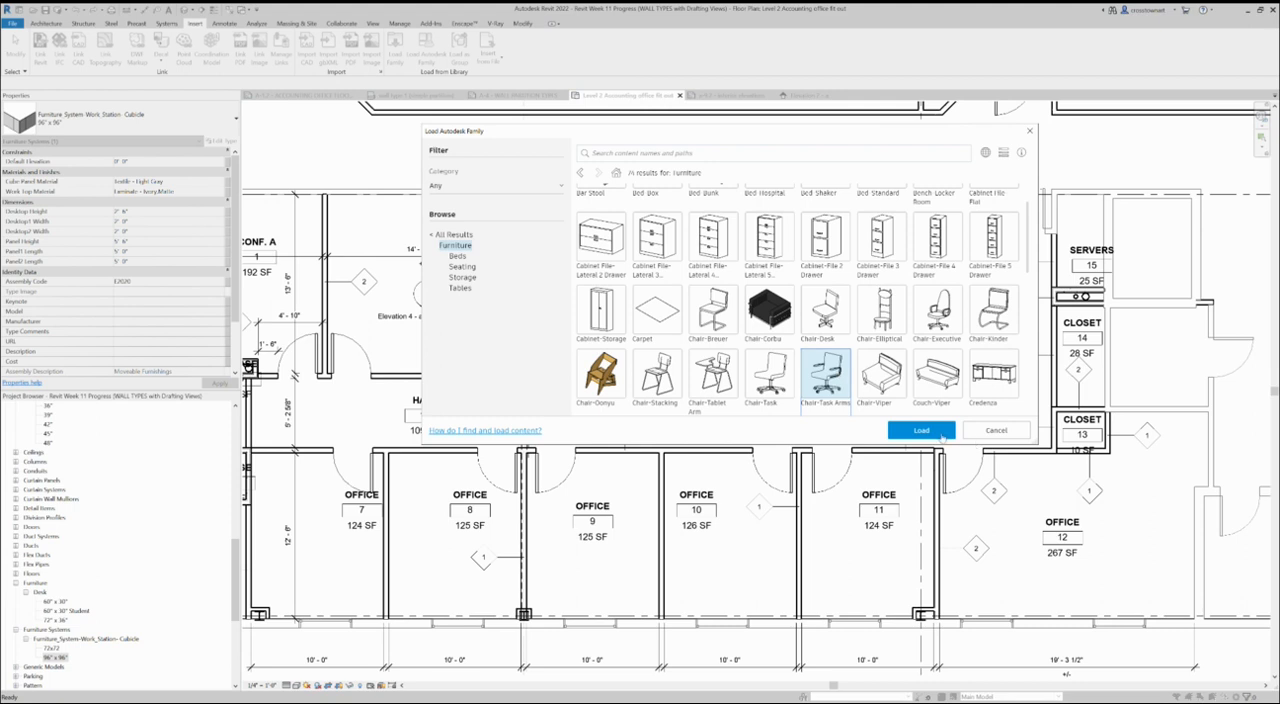
click(921, 430)
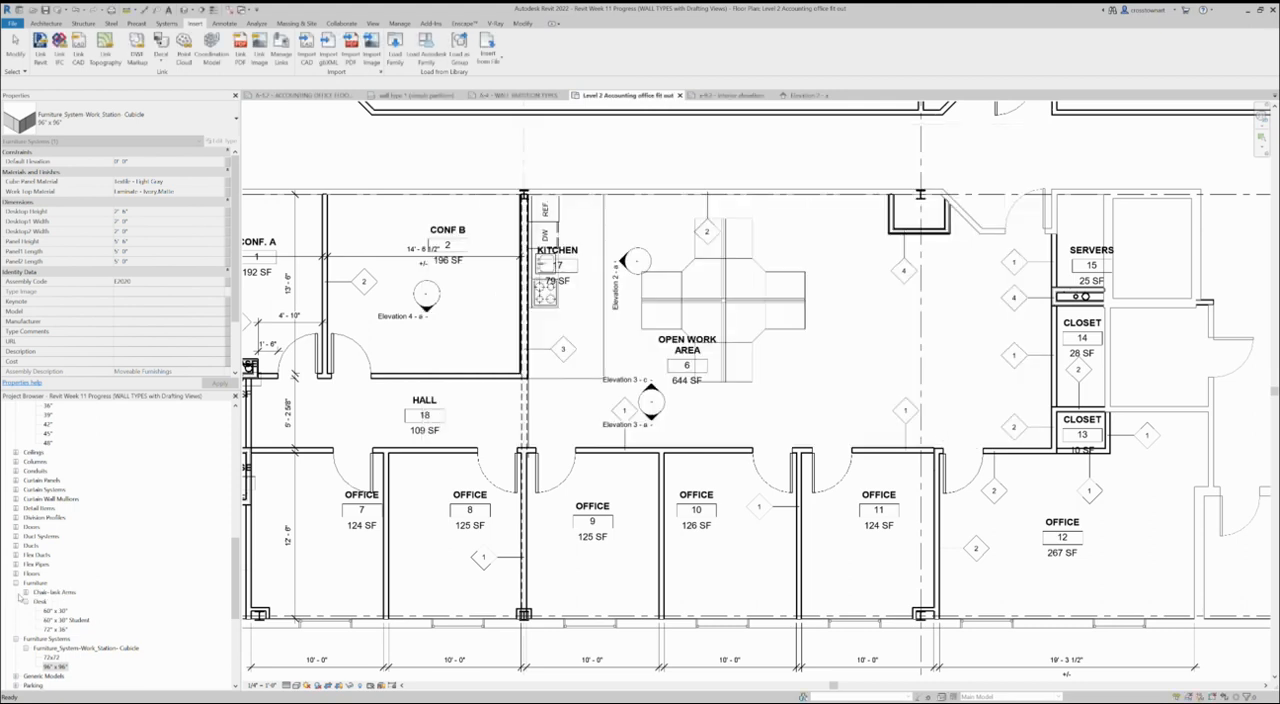
- Place four Chair-Task Arms chairs around the cubicle cluster, one in each workstation, rotating them to suit
click(26, 593)
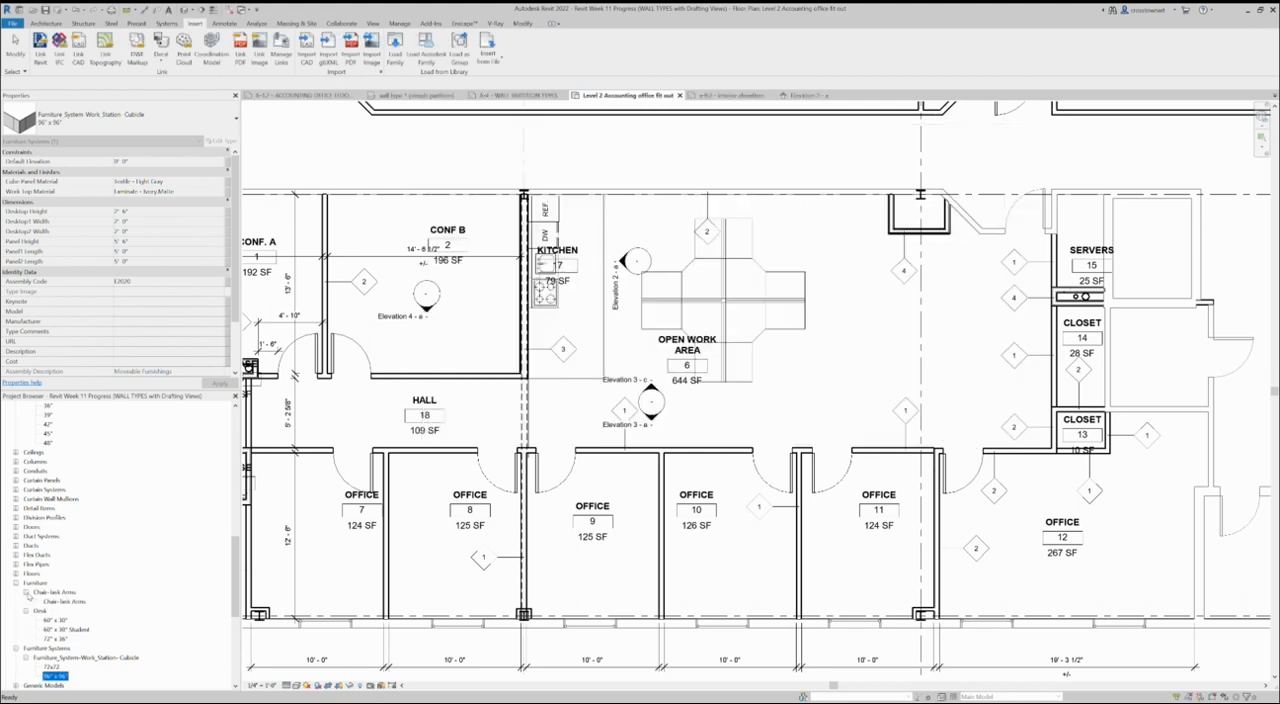
click(50, 602)
drag(689, 373, 648, 228)
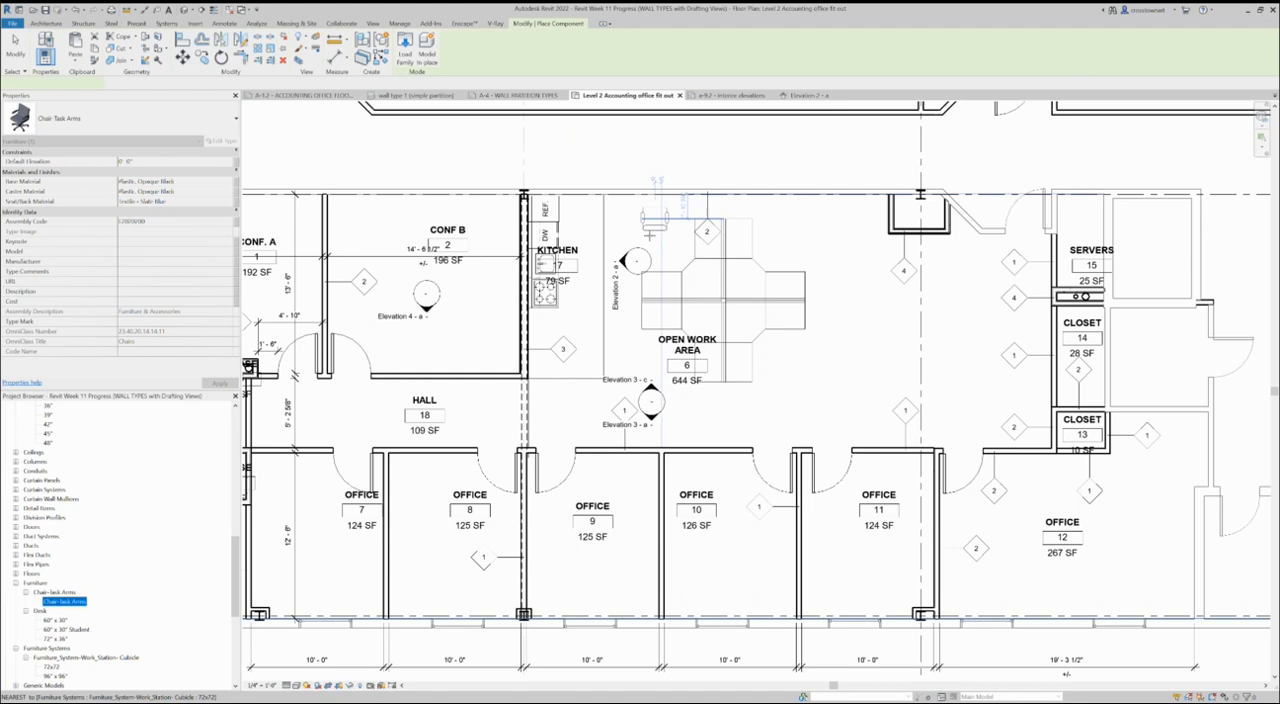
click(648, 228)
click(636, 355)
click(786, 357)
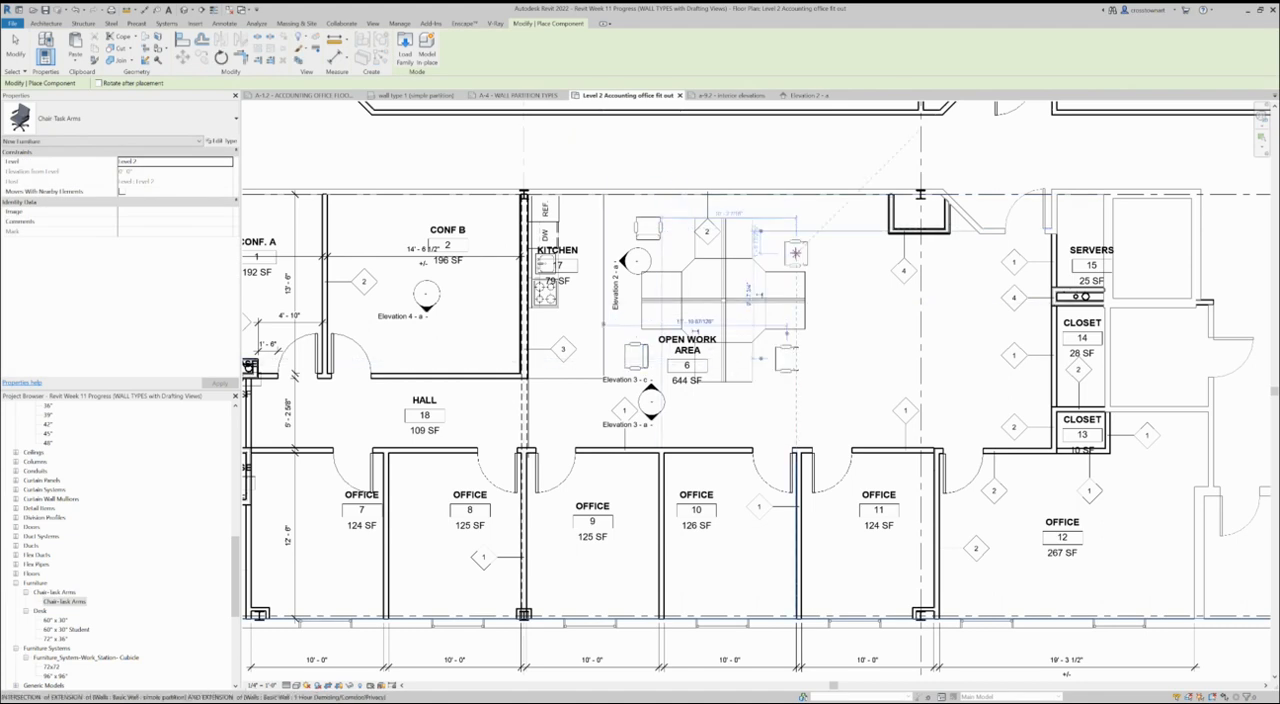
click(787, 243)
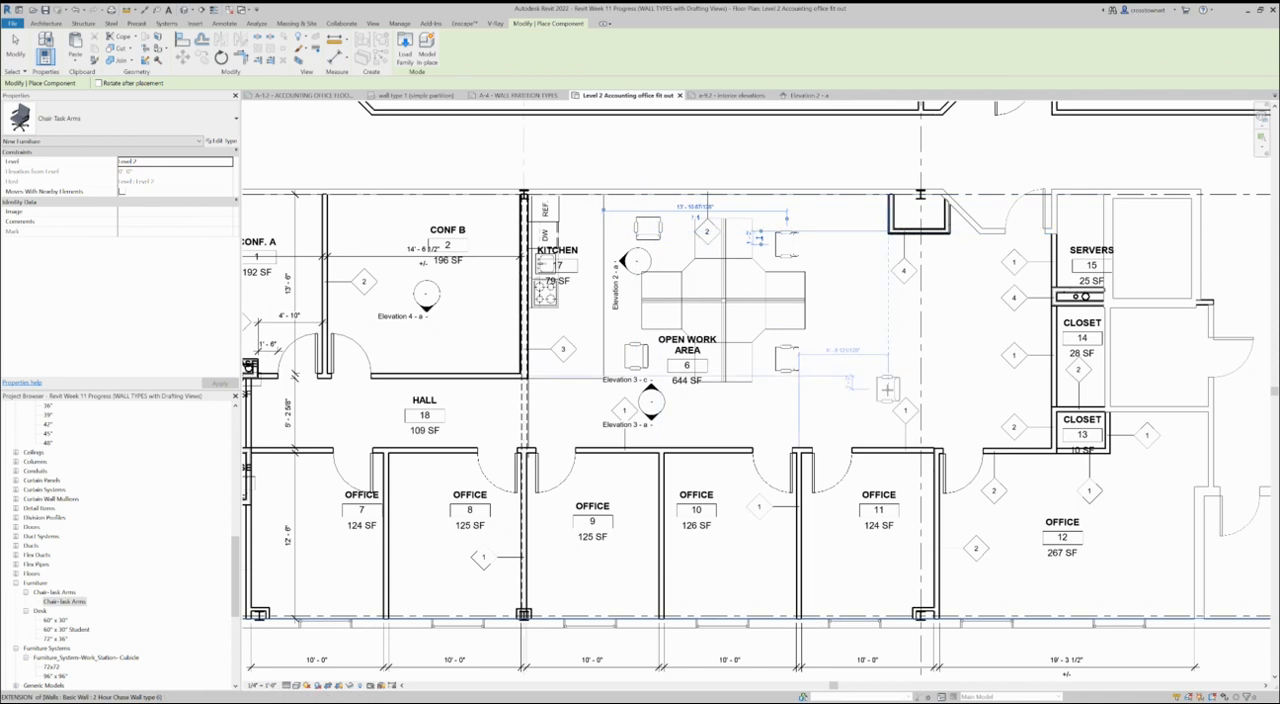
scroll(888, 389, down, 2)
key(Escape)
key(Escape)
- Open the Elevation 3 - c interior elevation from its marker below the Open Work Area in the floor plan
scroll(540, 350, down, 2)
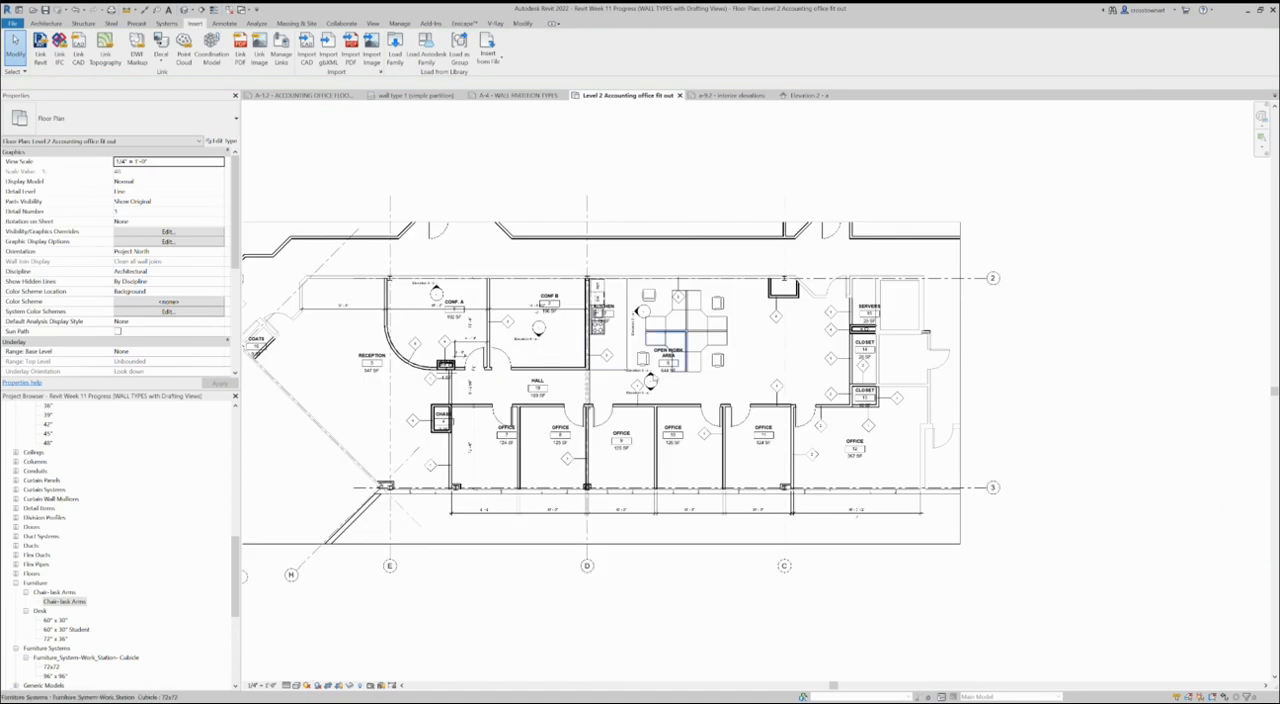
scroll(651, 376, up, 3)
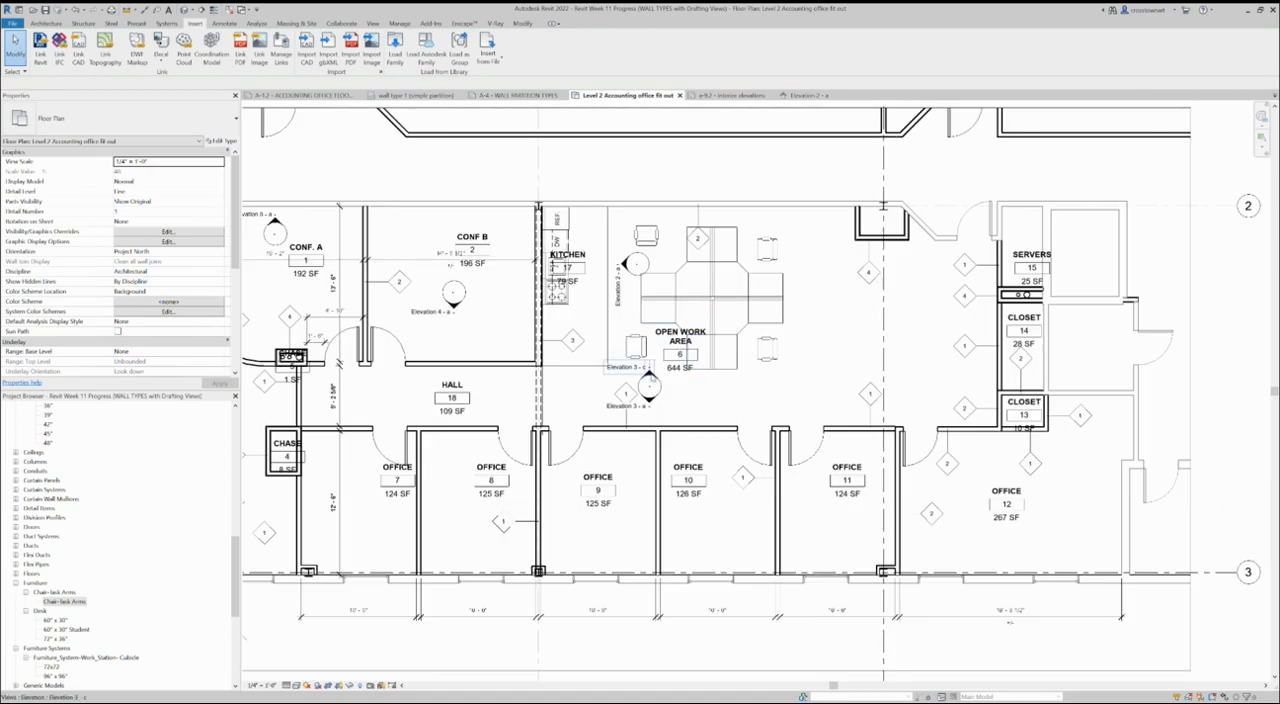
click(651, 376)
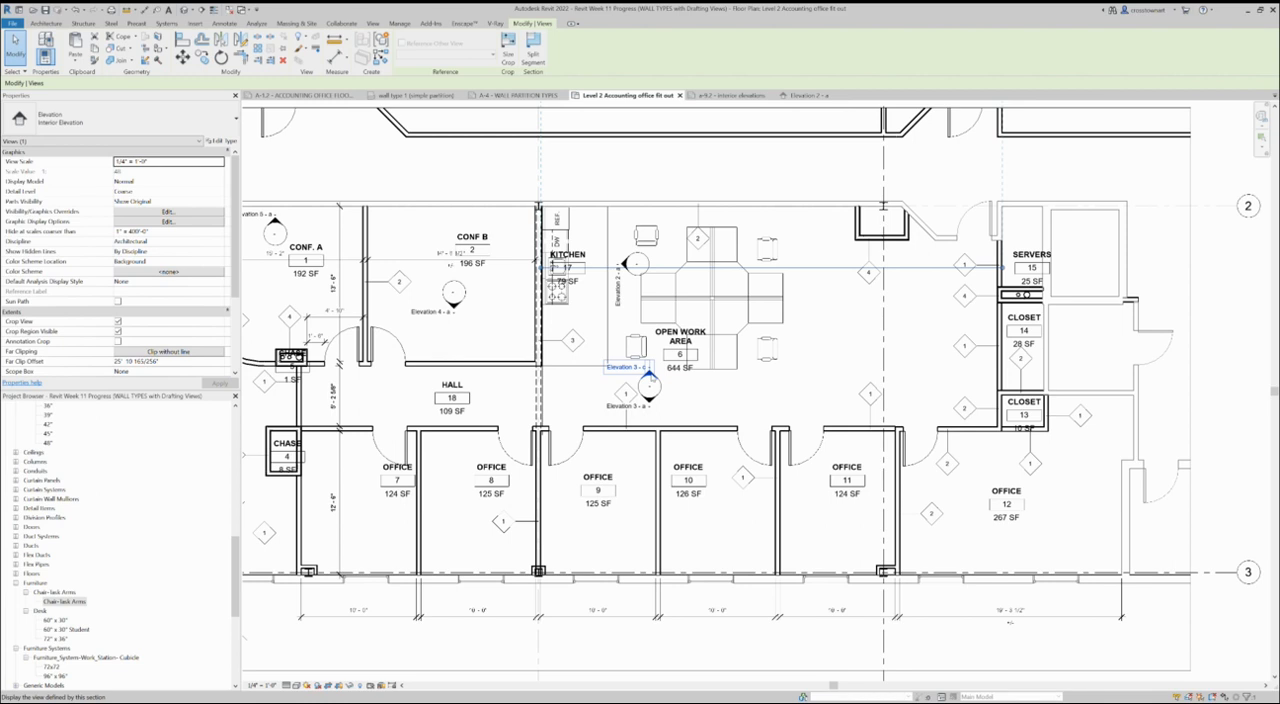
double_click(651, 376)
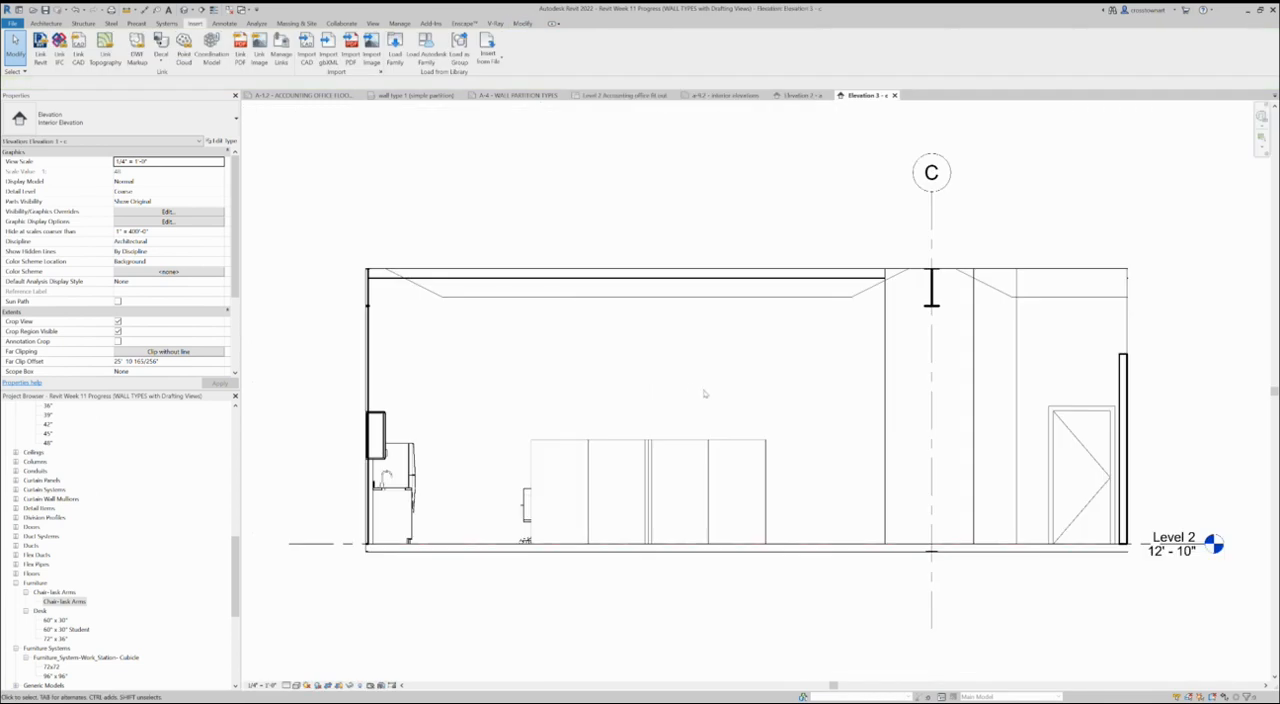
scroll(350, 520, up, 3)
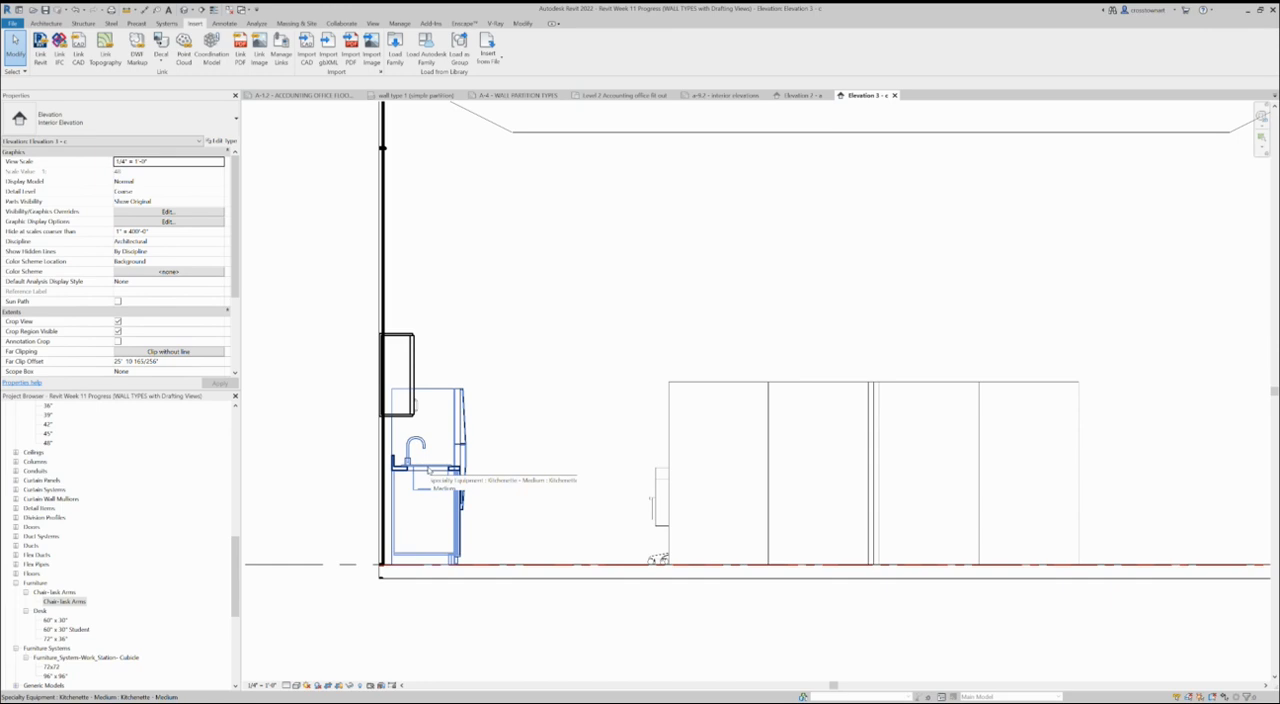
scroll(370, 415, down, 2)
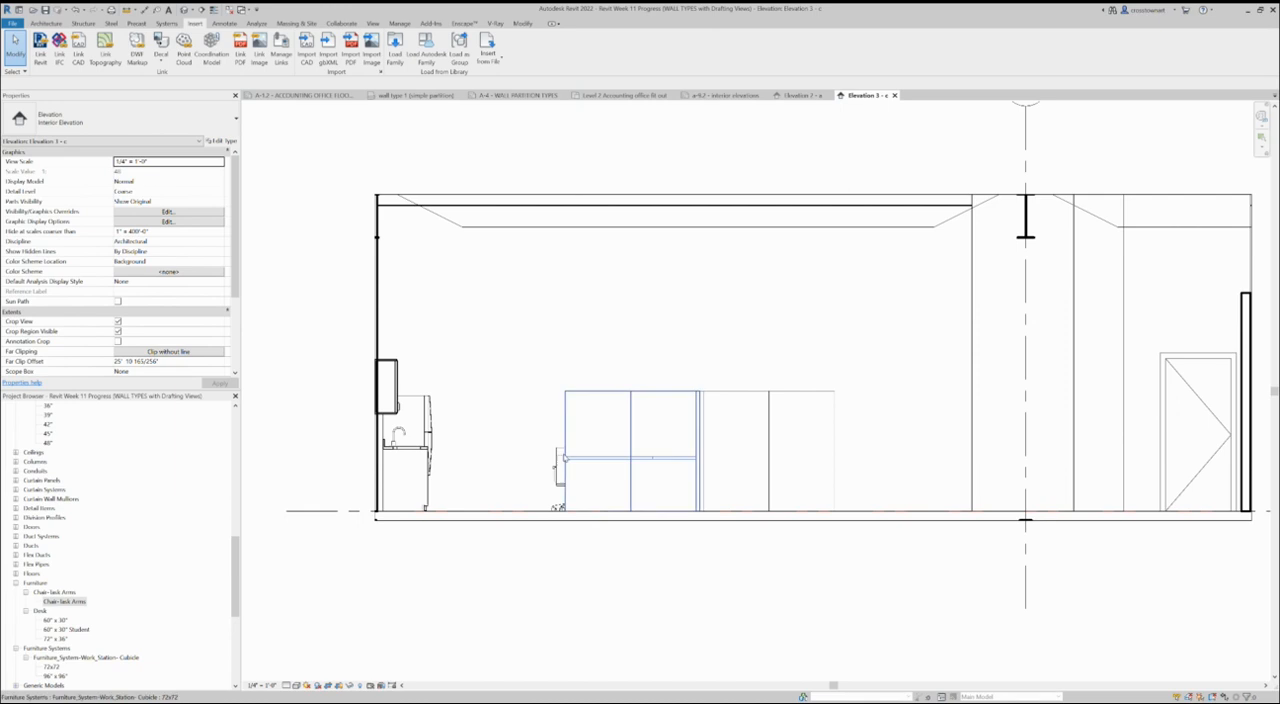
- Move the task chair beside the cubicles in Elevation 3 - c slightly out toward the kitchenette
drag(560, 462, 540, 463)
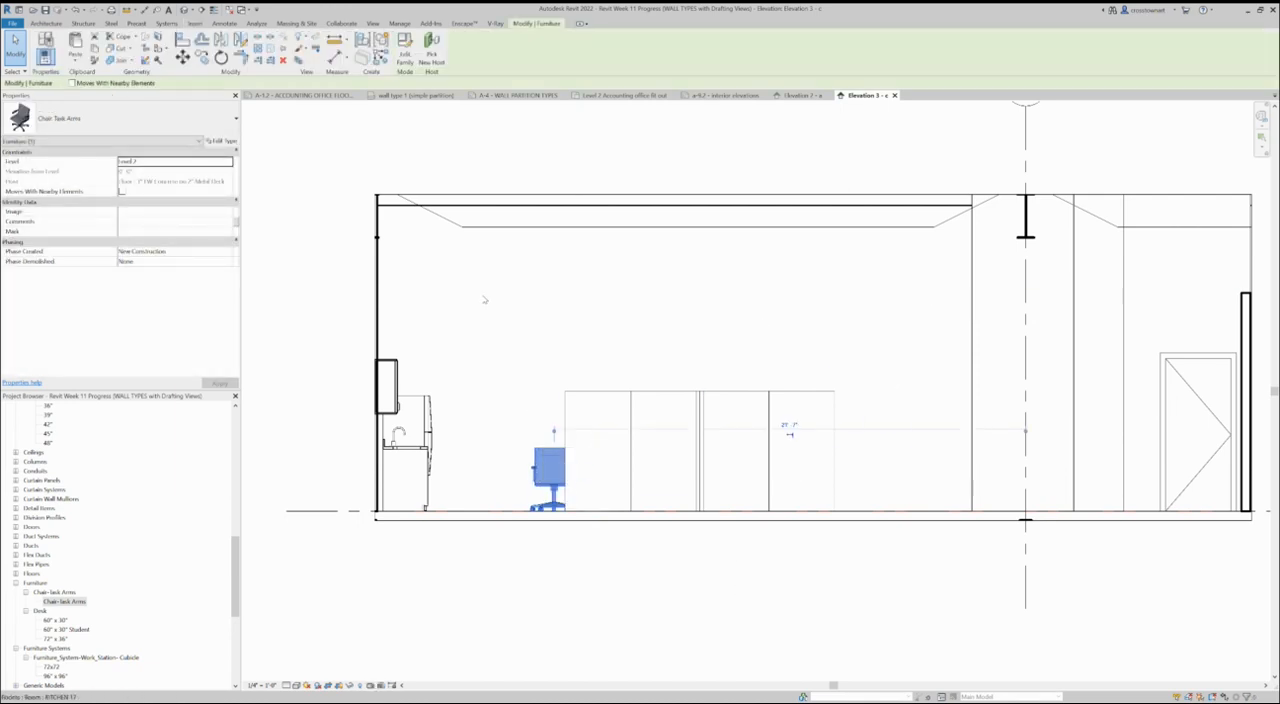
click(478, 341)
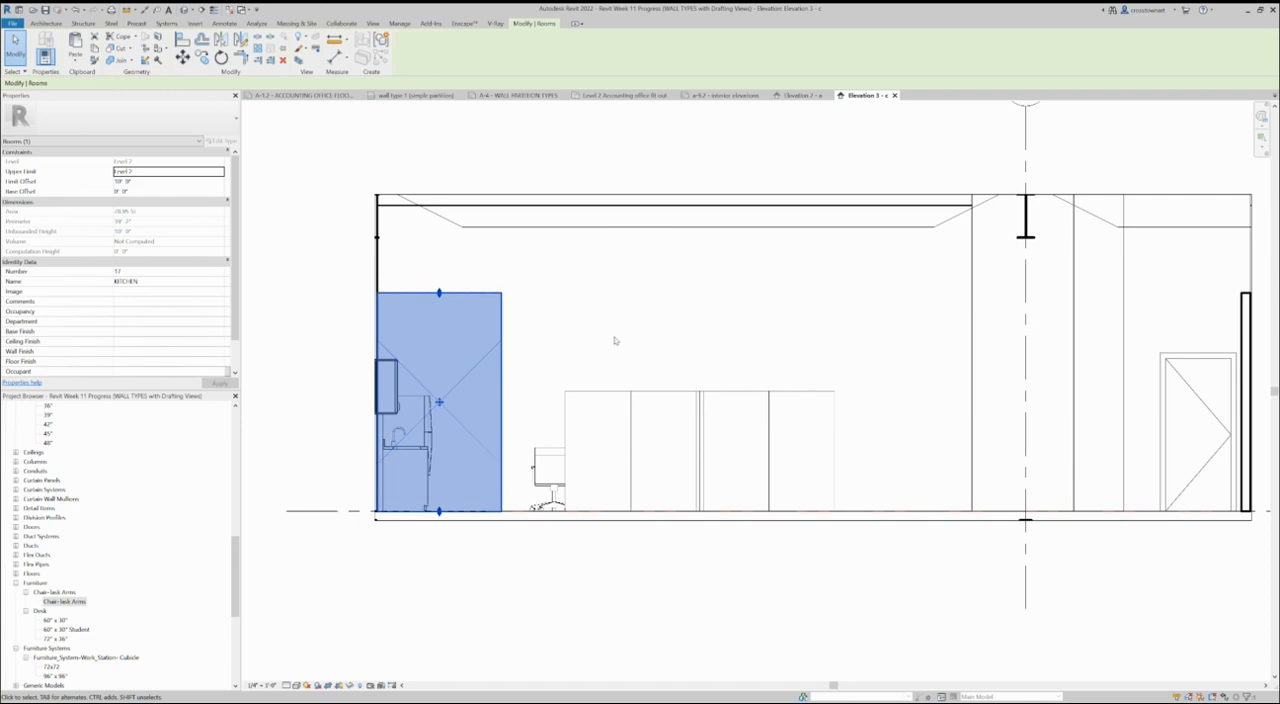
click(679, 576)
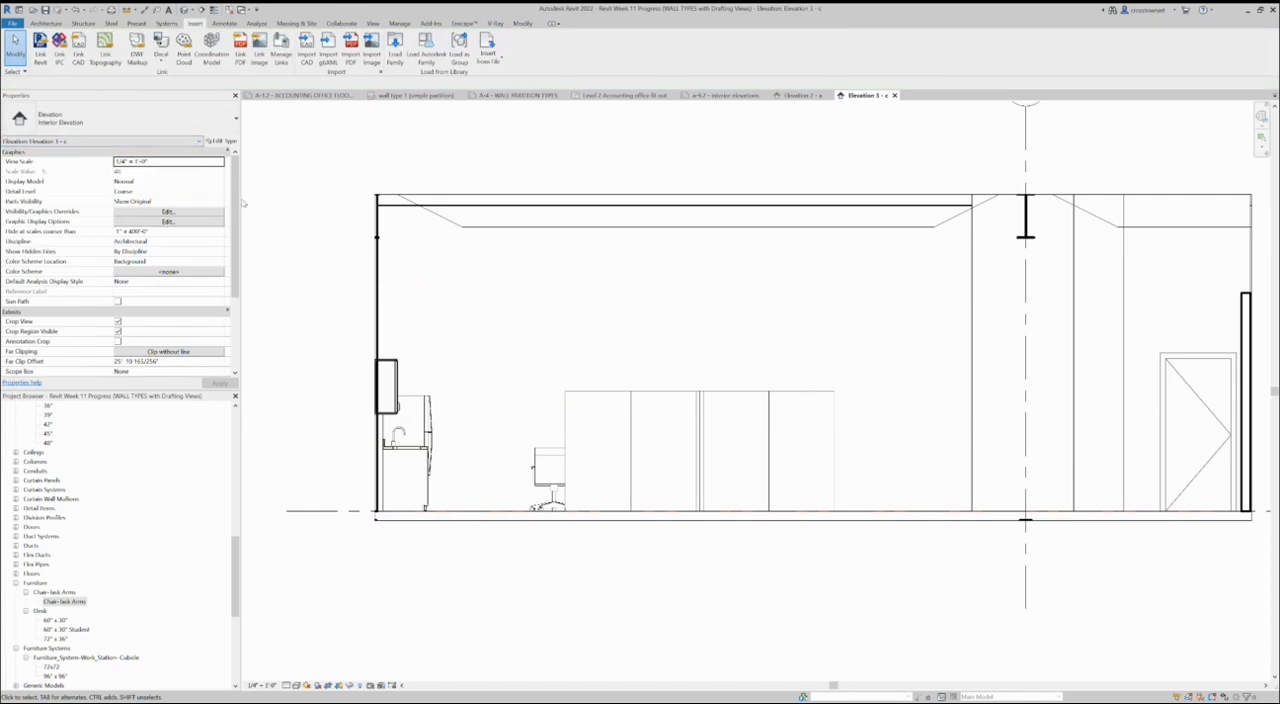
- Set the detail level of the Elevation 3 - c view to Fine
scroll(457, 387, down, 2)
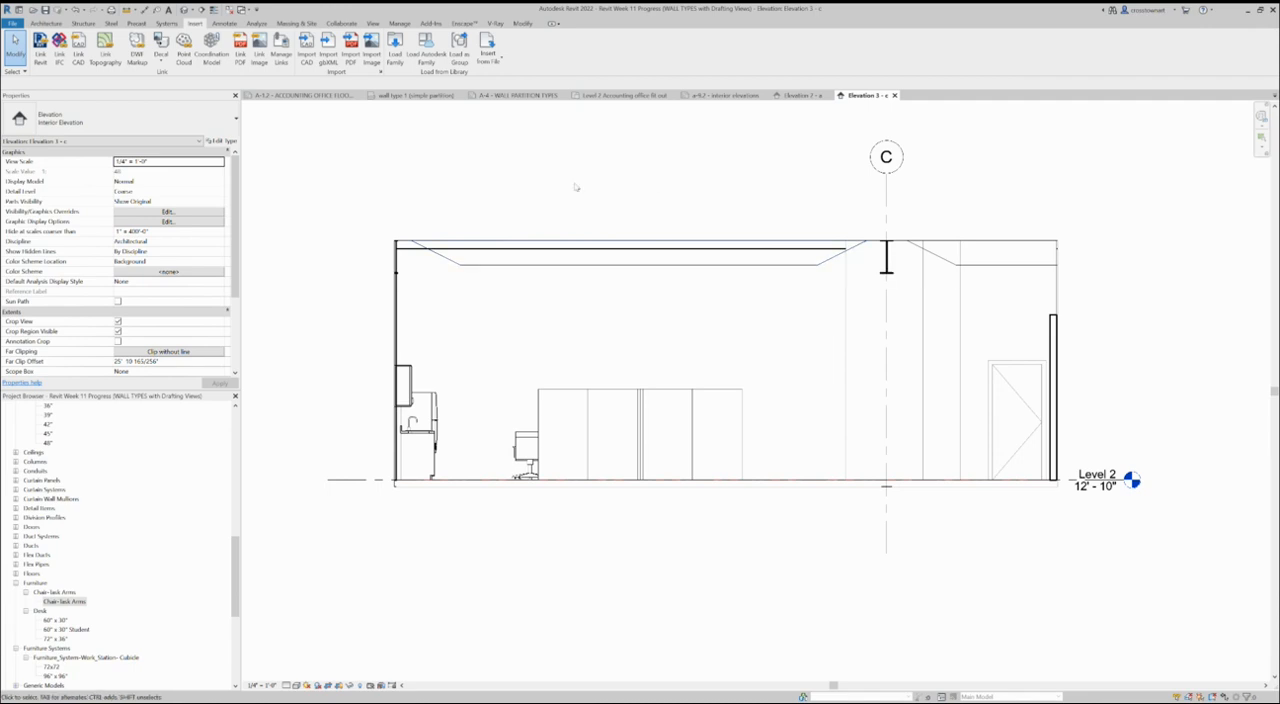
click(169, 191)
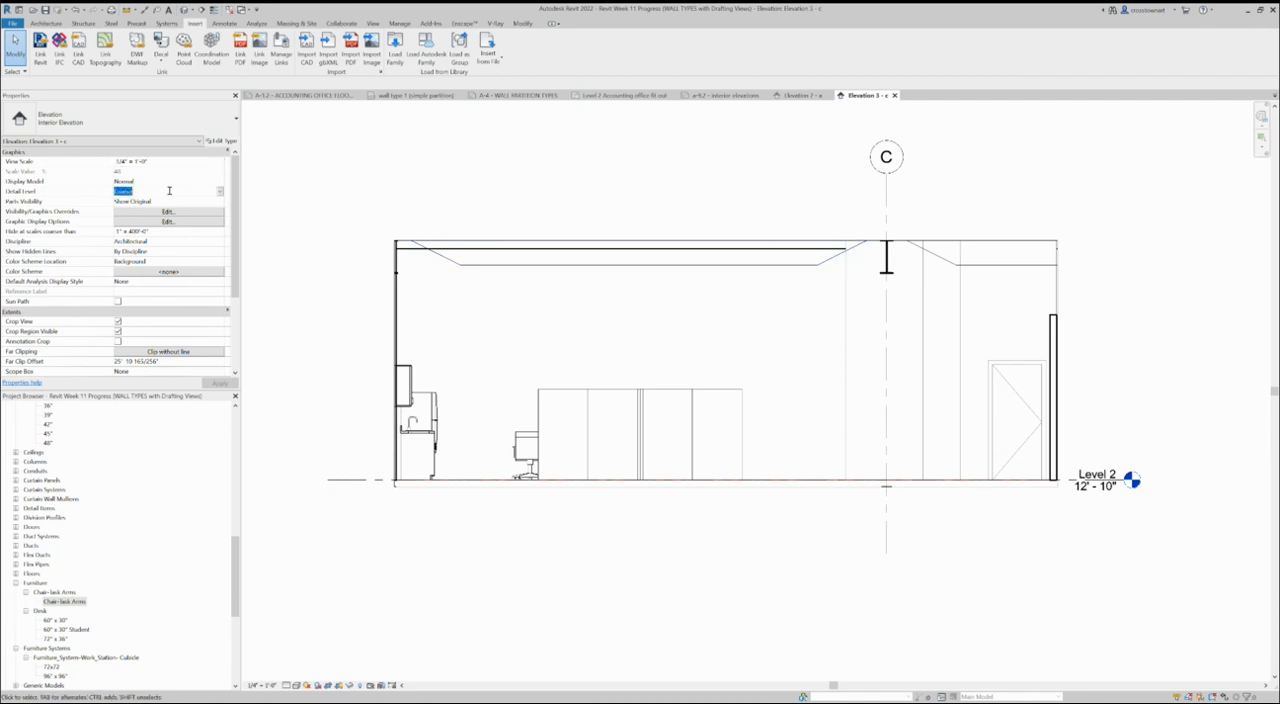
click(220, 193)
click(127, 218)
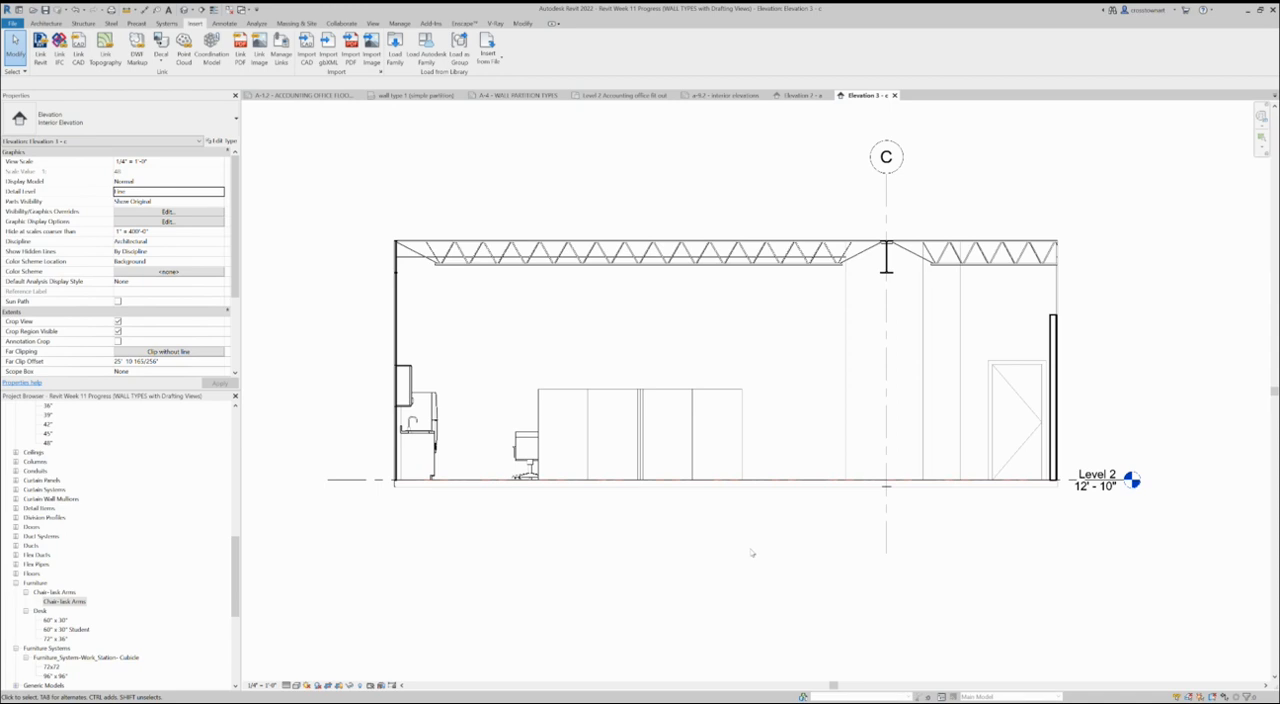
- Place the Elevation 3 - c interior elevation near the middle of sheet a-9.2, interior elevations
drag(233, 591, 240, 458)
scroll(136, 516, down, 1)
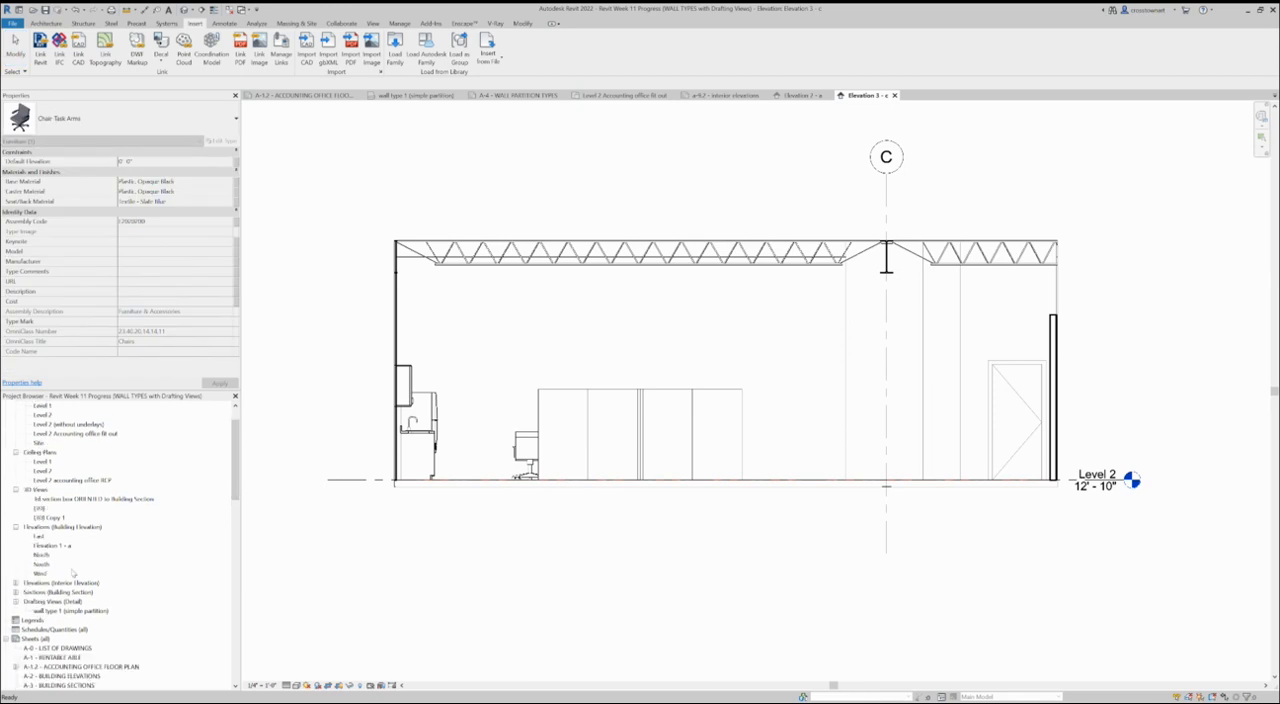
click(16, 583)
scroll(142, 567, down, 1)
click(52, 554)
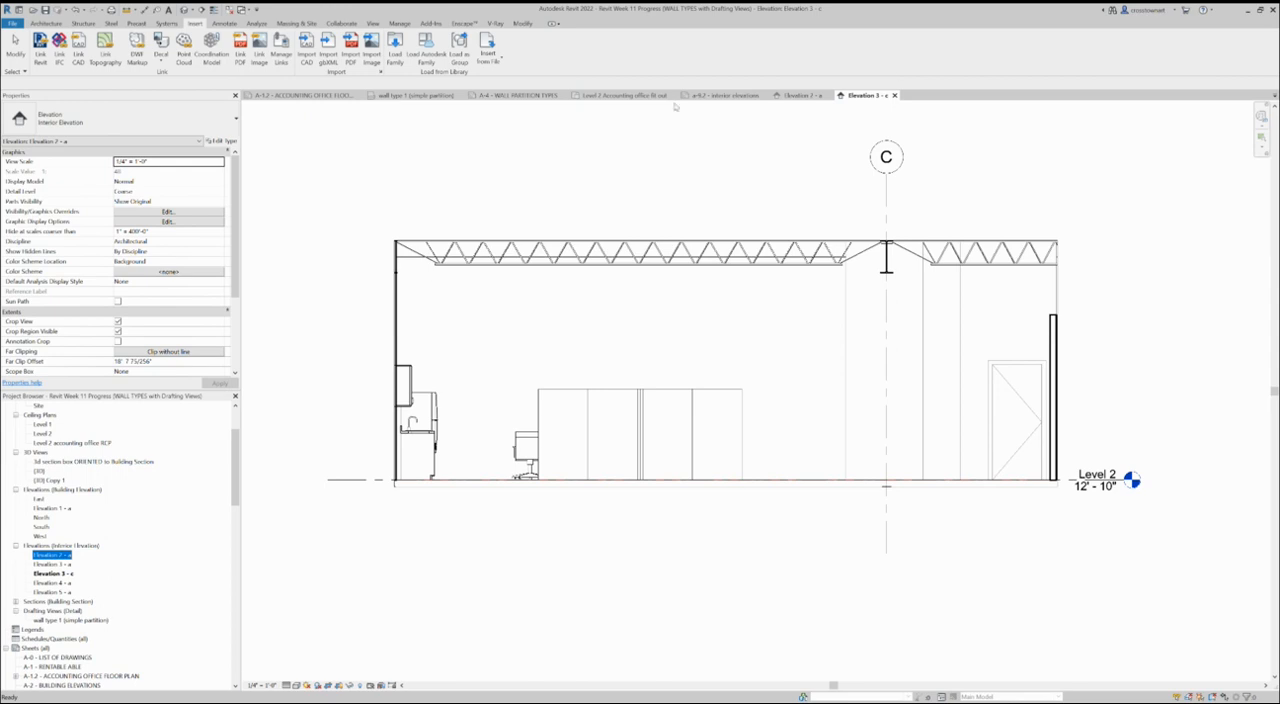
click(720, 95)
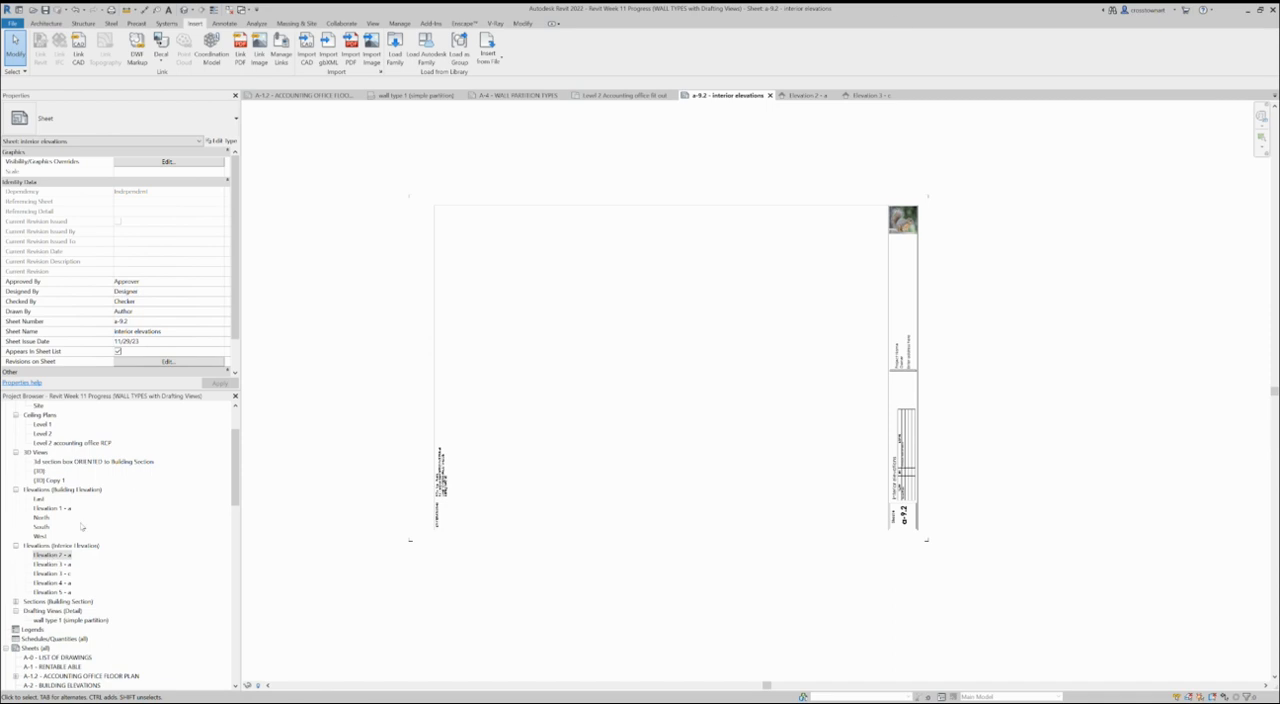
click(868, 95)
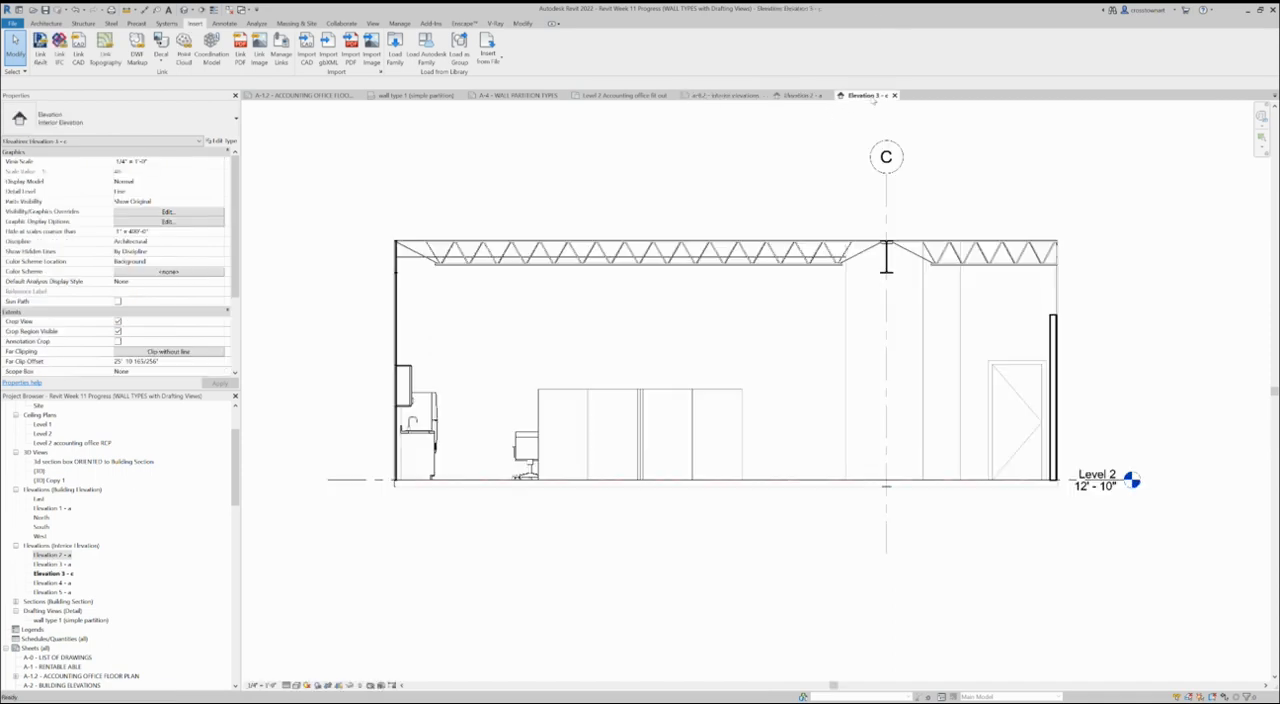
click(742, 97)
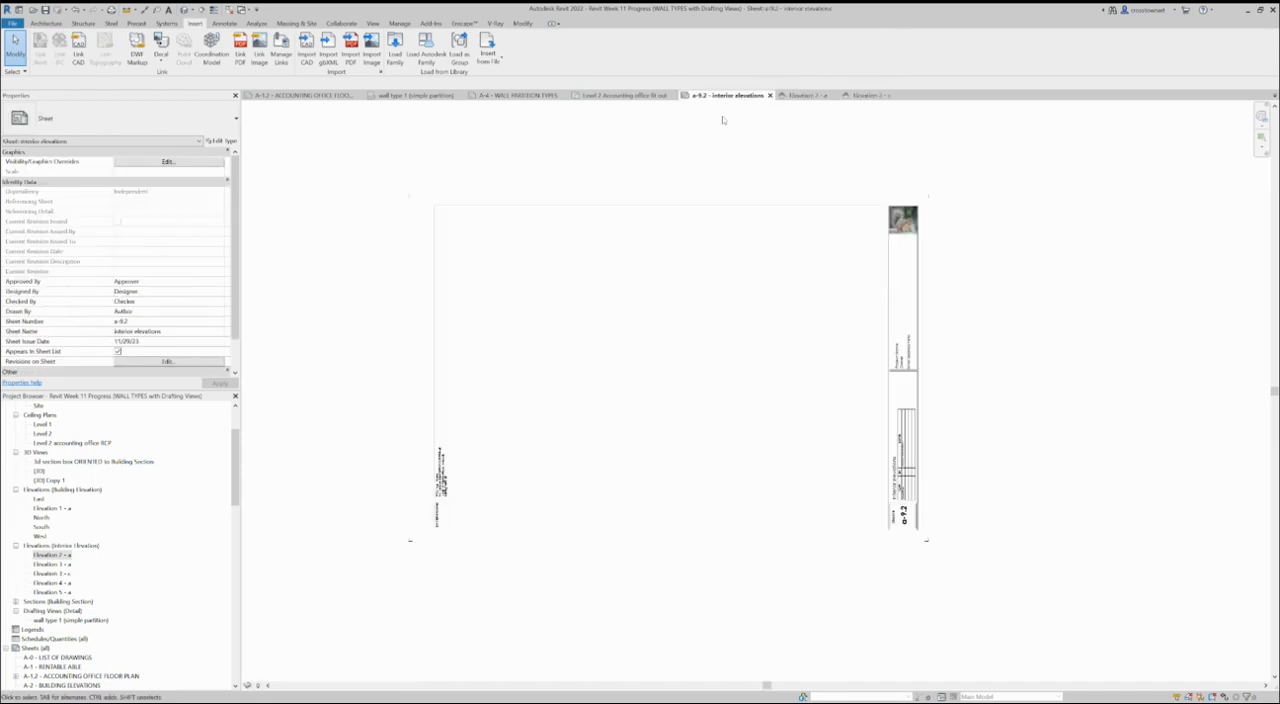
drag(60, 574, 643, 385)
click(690, 380)
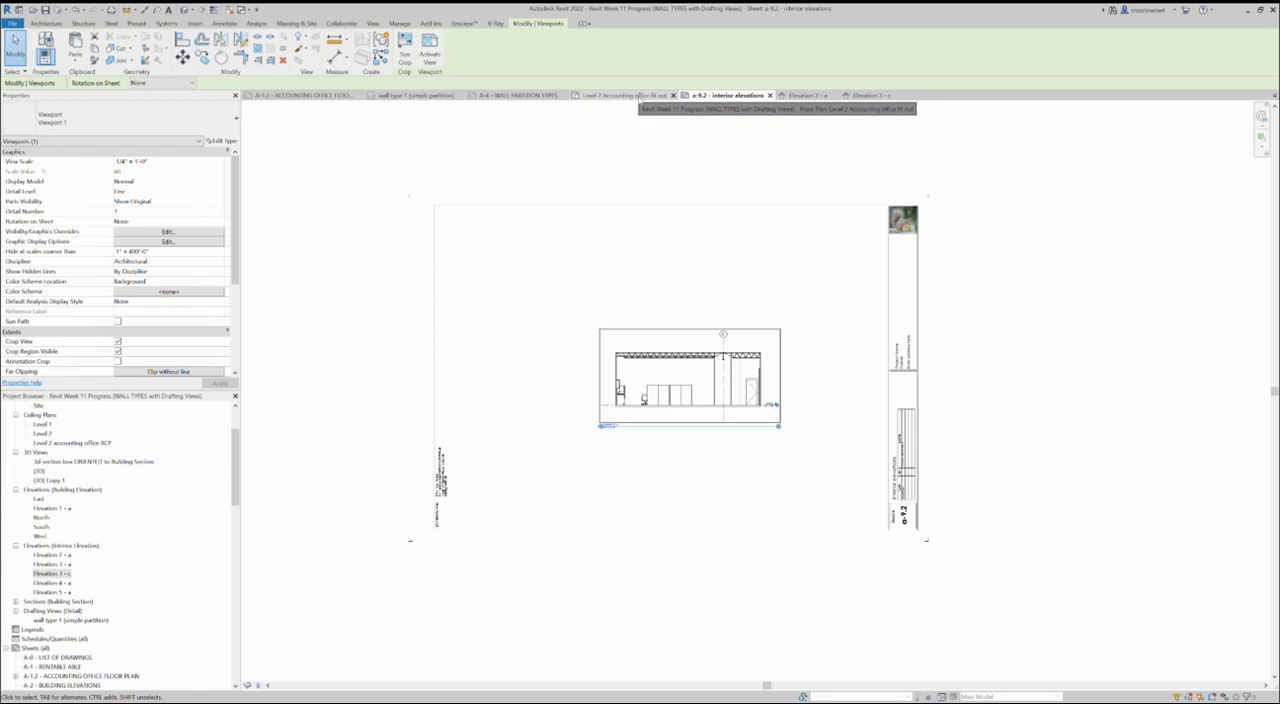
- Check the elevation marker's sheet reference in the floor plan and place Elevation 2 - a beside Elevation 3 - c on sheet a-9.2
click(640, 97)
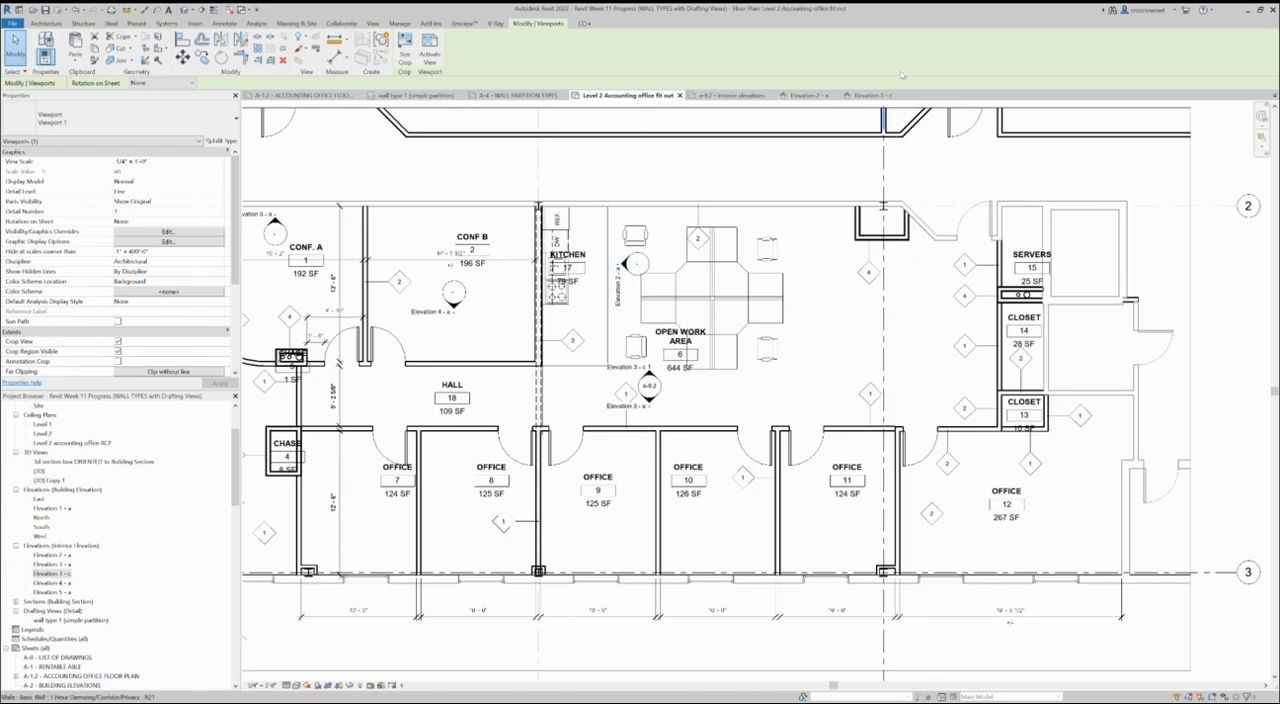
click(737, 97)
click(50, 556)
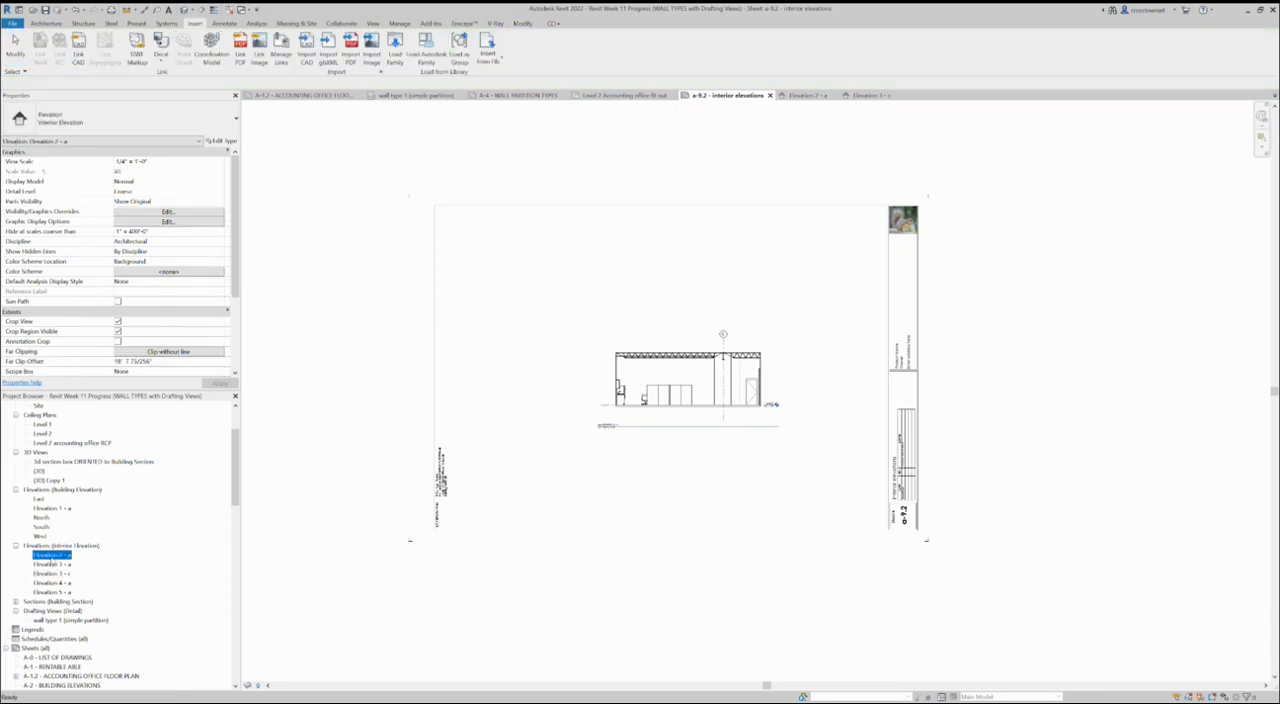
drag(52, 555, 532, 453)
click(531, 411)
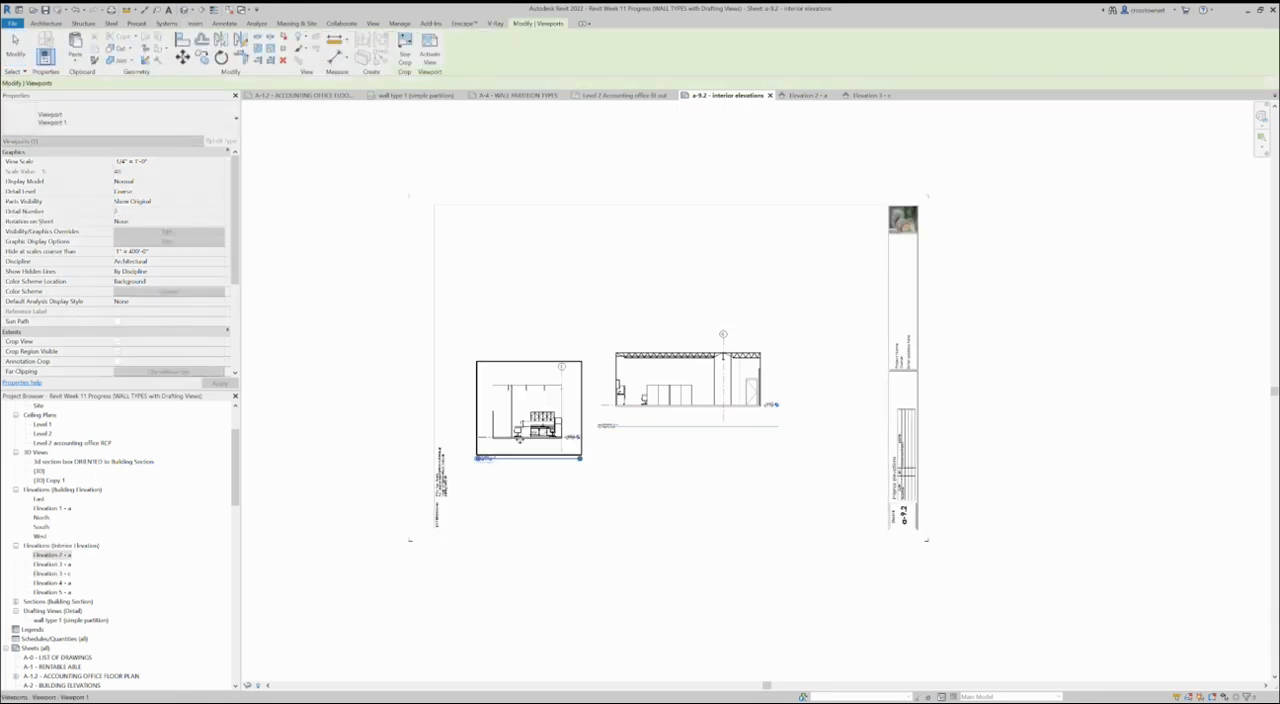
scroll(483, 446, up, 4)
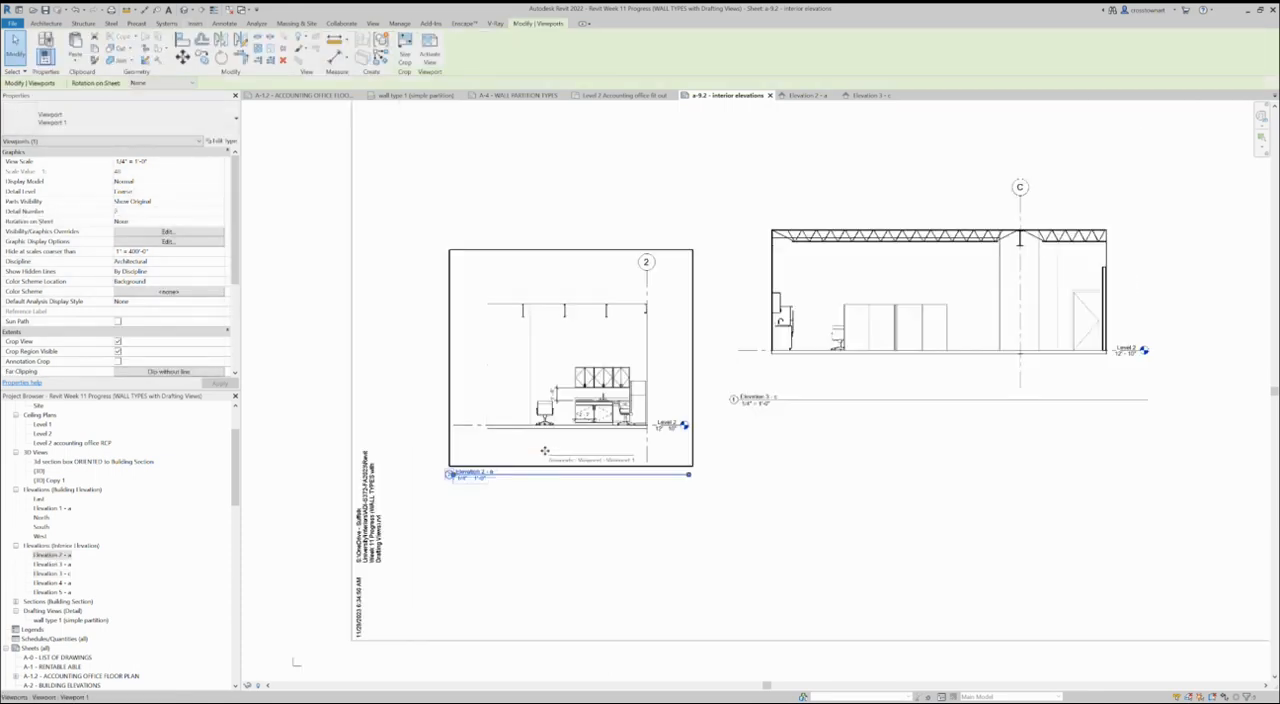
scroll(530, 452, down, 2)
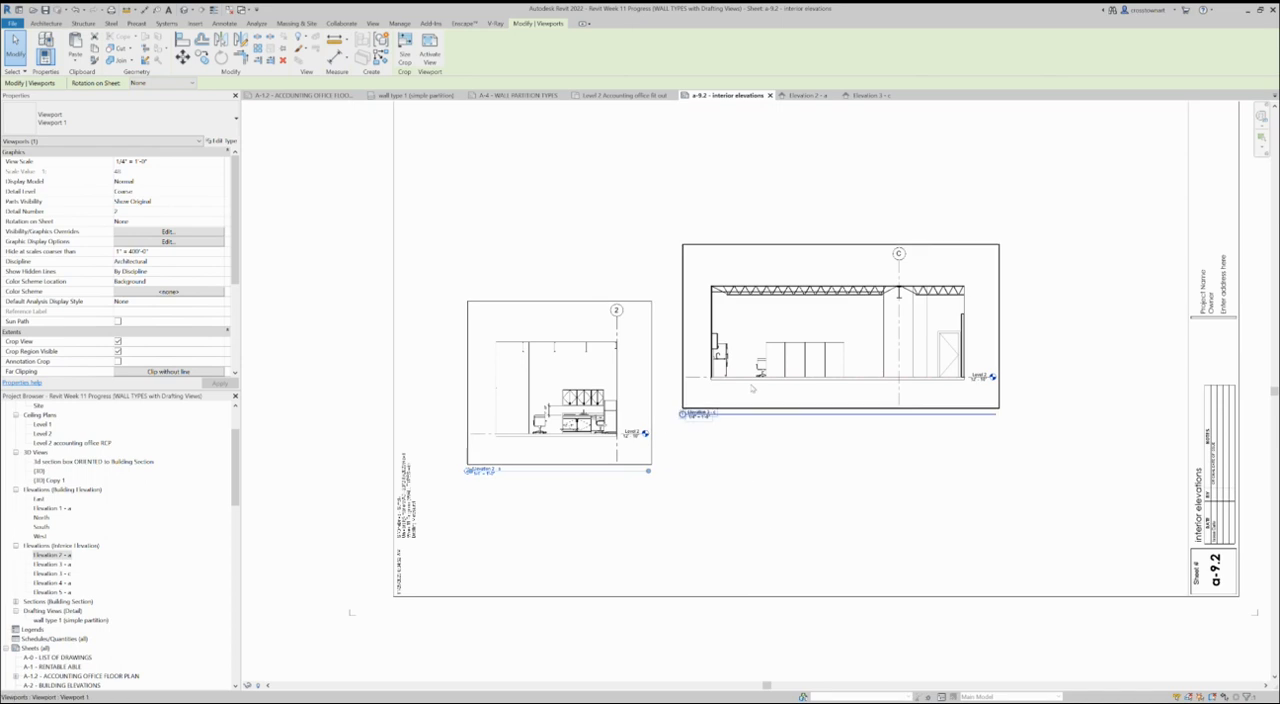
scroll(733, 521, down, 1)
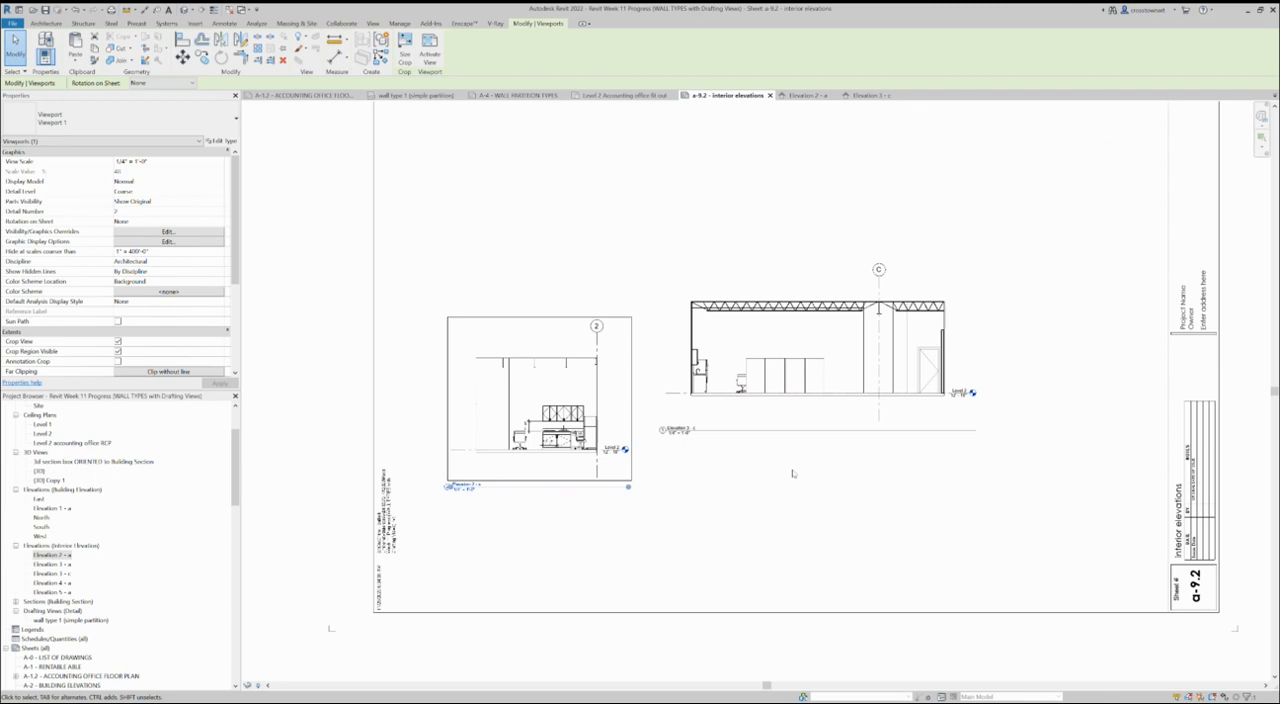
- Set the view scale of both elevation viewports on sheet a-9.2 to 3/8" = 1'-0"
scroll(785, 476, up, 2)
click(755, 369)
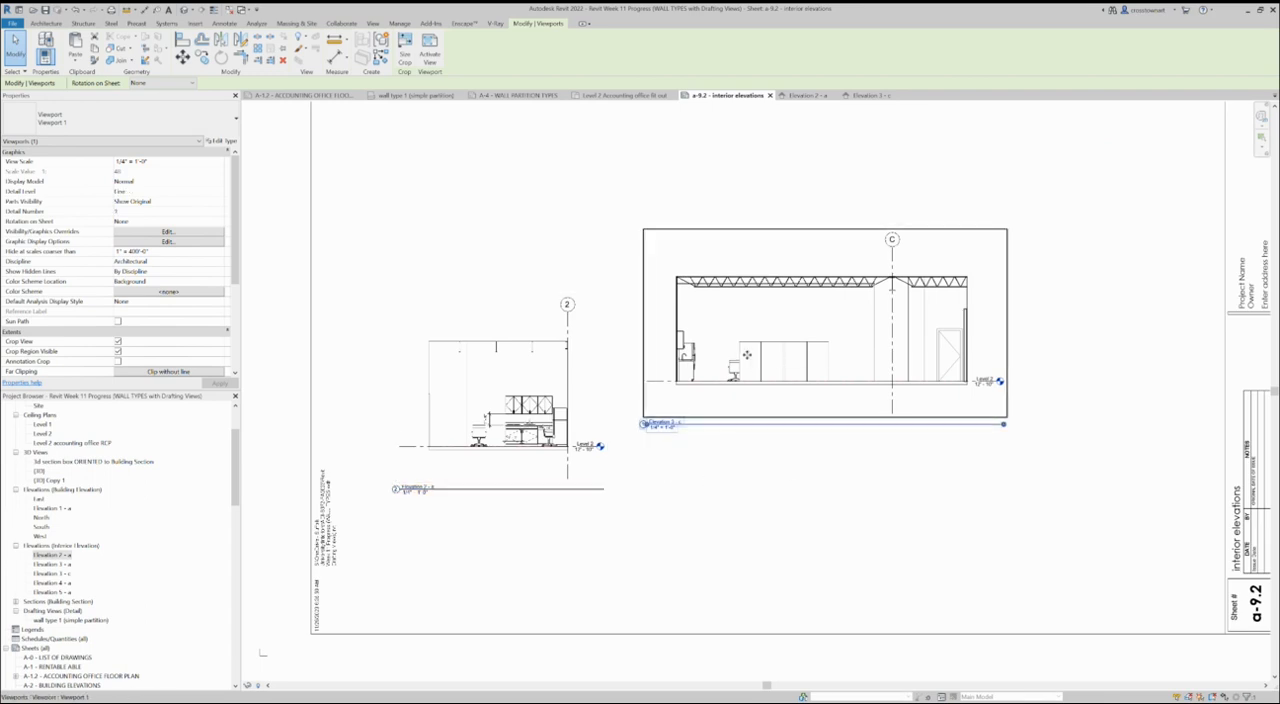
ctrl+click(520, 420)
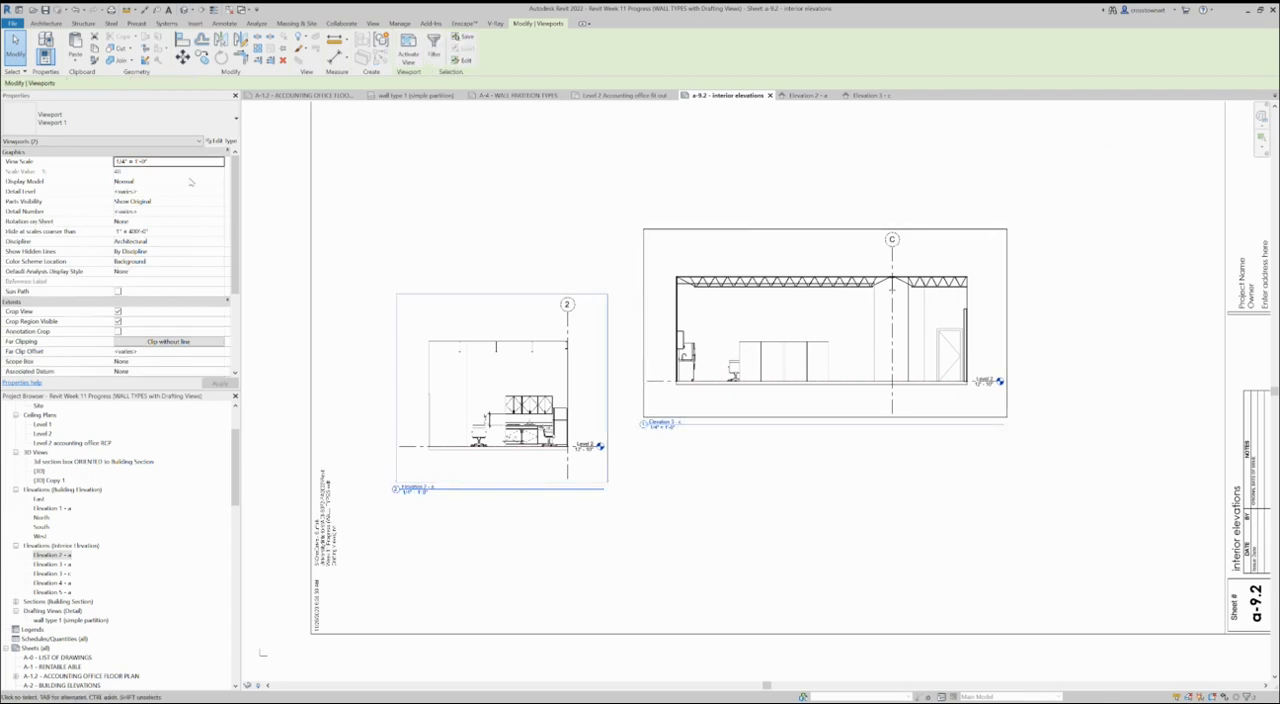
click(224, 166)
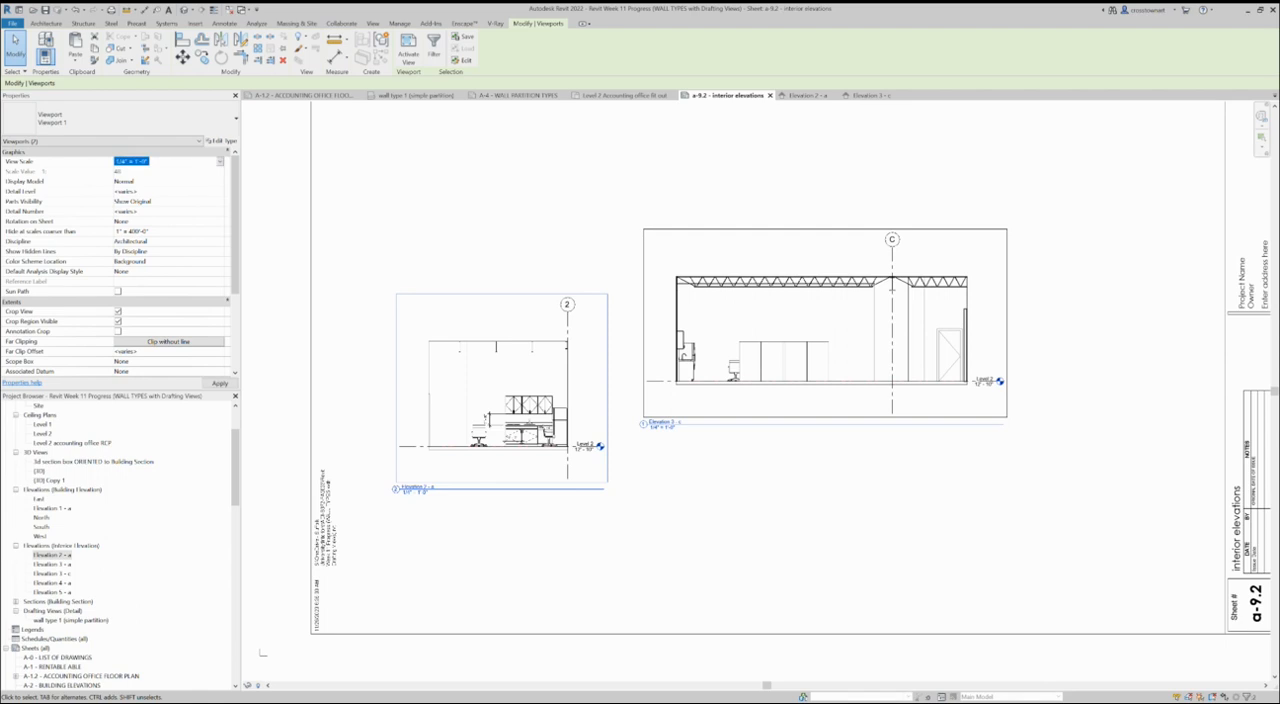
click(141, 181)
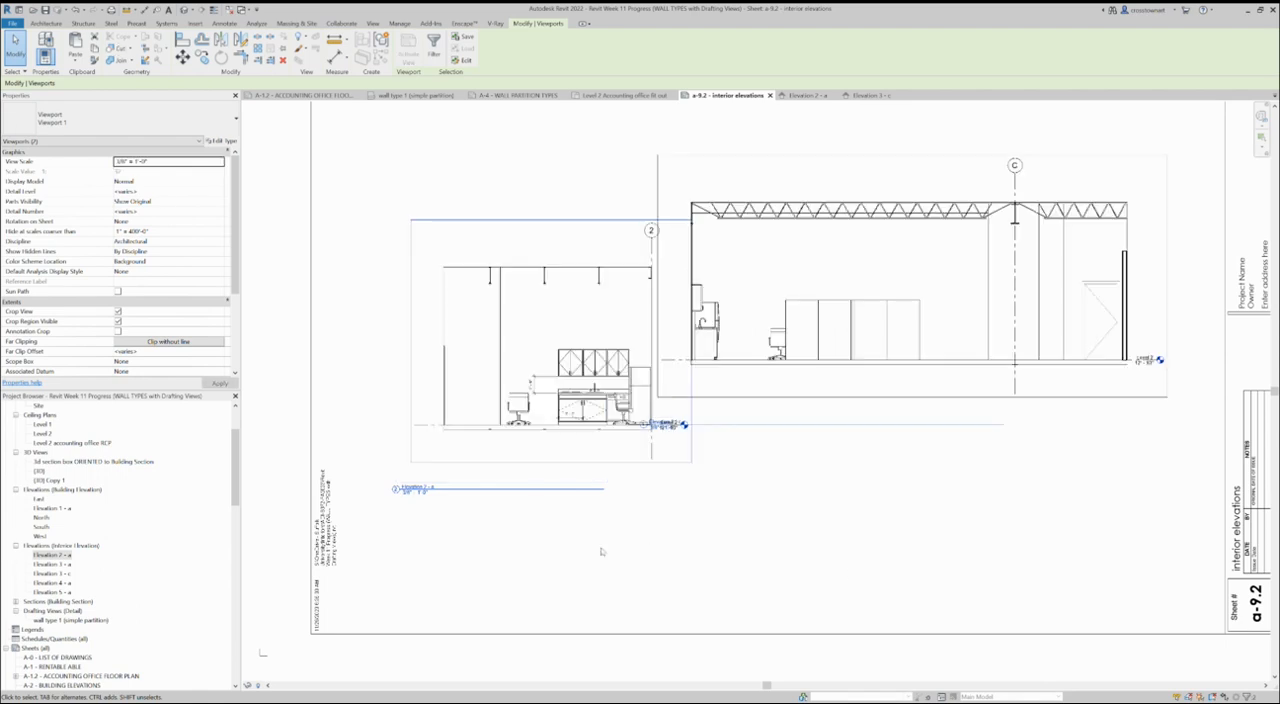
scroll(512, 565, down, 2)
drag(745, 462, 760, 464)
click(752, 548)
scroll(751, 549, up, 3)
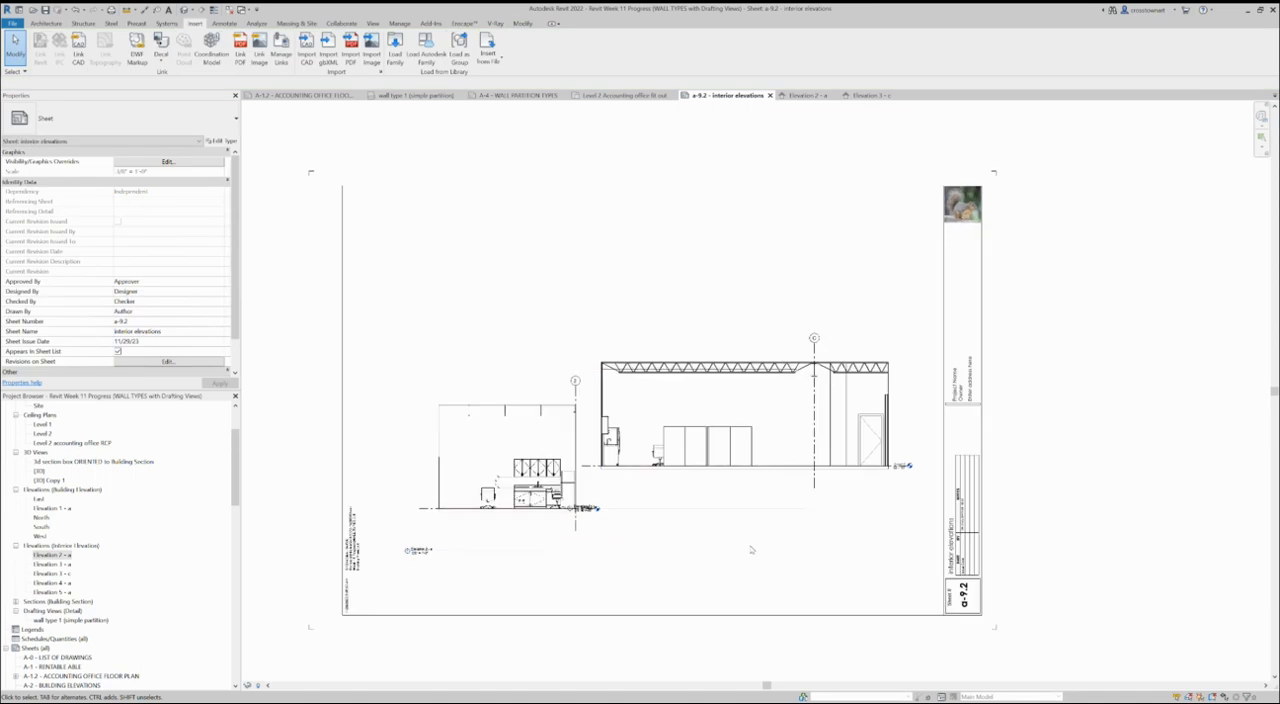
scroll(751, 549, down, 2)
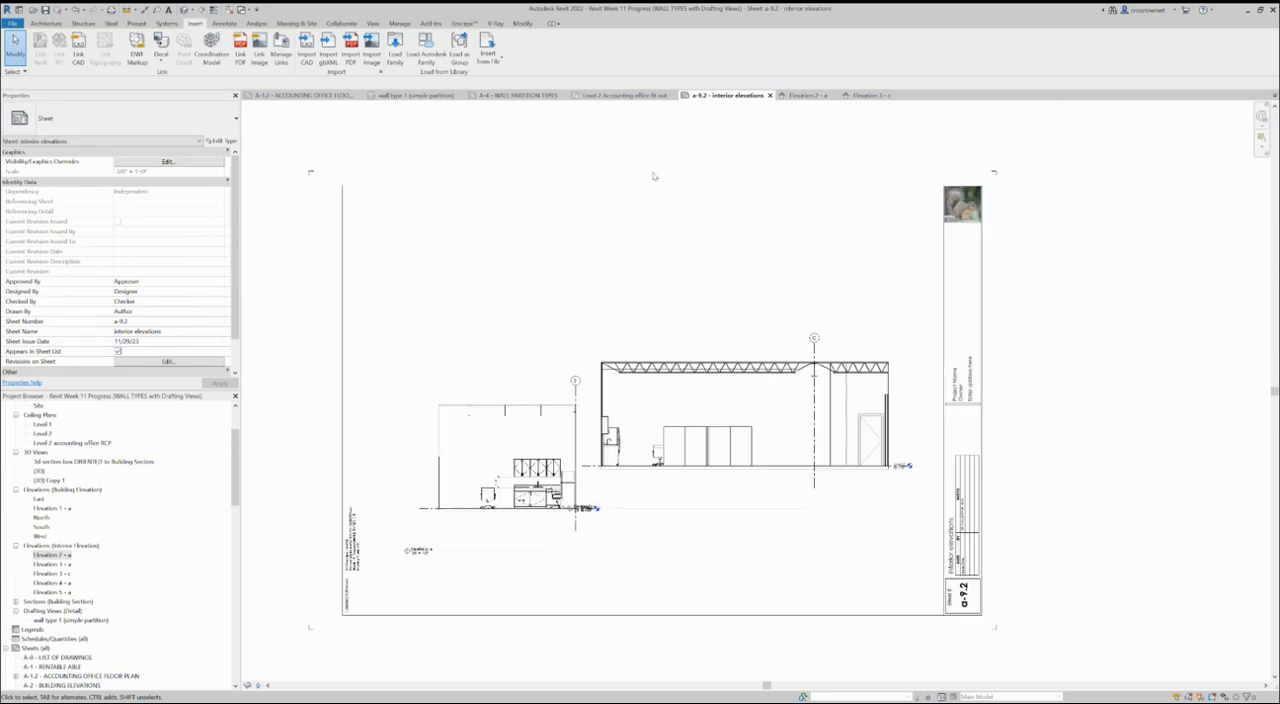
- Check the extents of the Elevation 3 - a marker in the Level 2 Accounting office fit out plan and return to sheet a-9.2
click(634, 96)
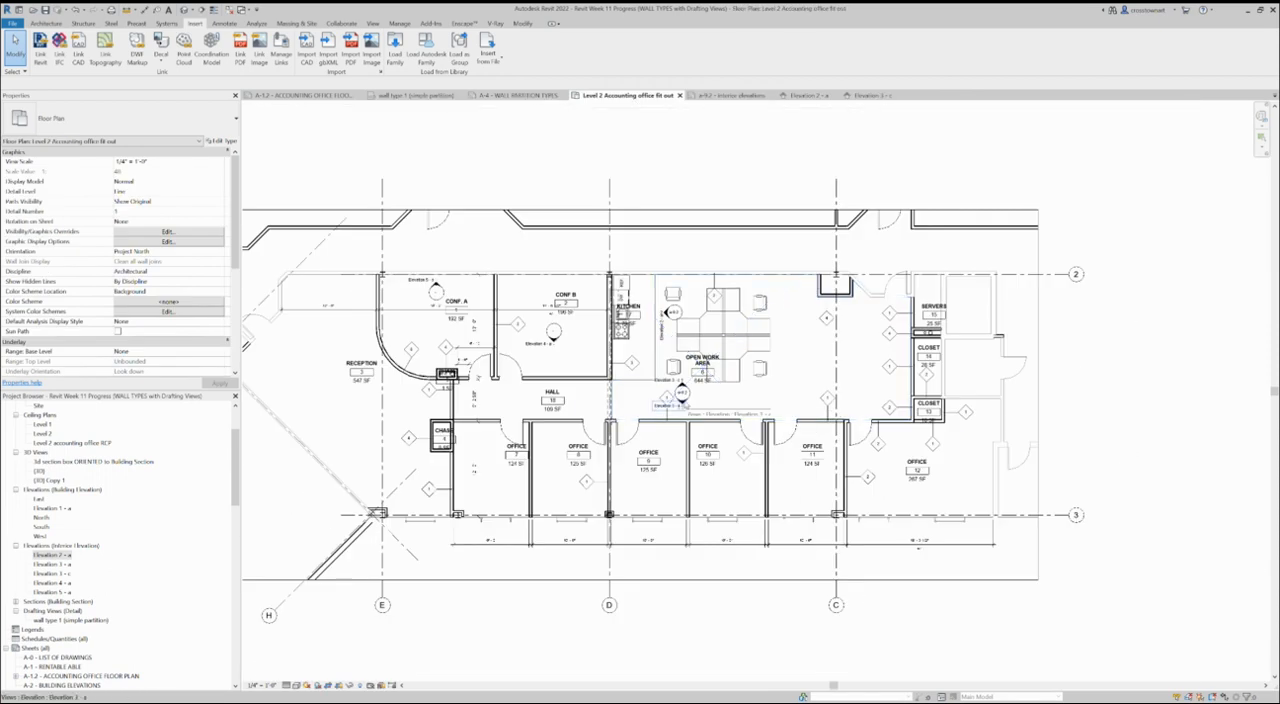
click(684, 404)
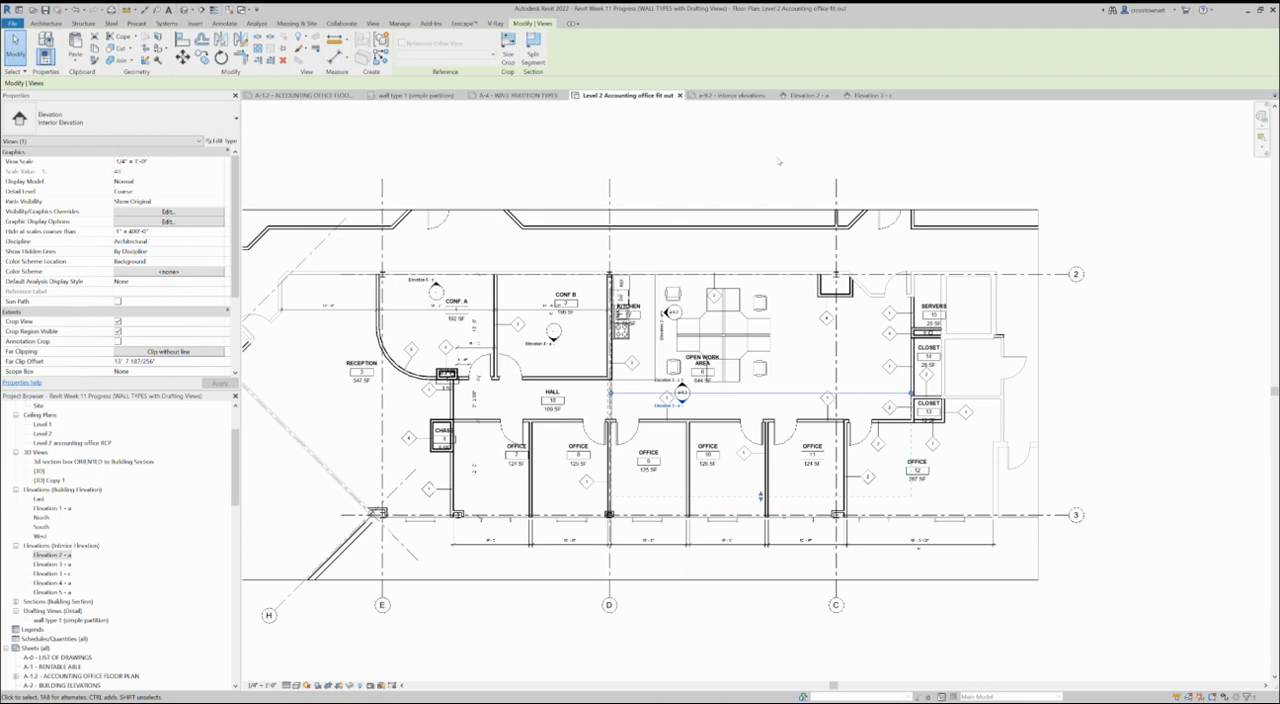
click(724, 96)
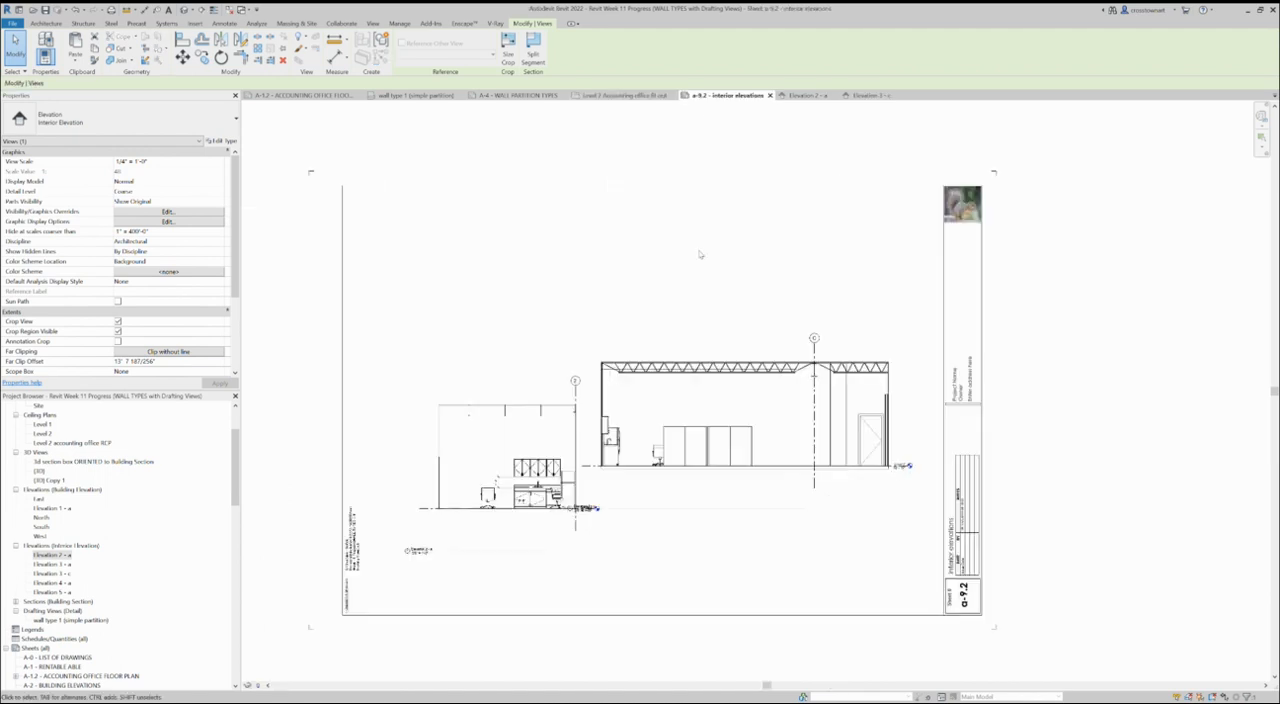
- Separate the overlapping viewports by moving Elevation 3 - c up and Elevation 2 - a down and left, and bring Elevation 3 - c's title under its drawing
click(722, 499)
drag(735, 437, 745, 373)
drag(561, 450, 536, 474)
click(663, 505)
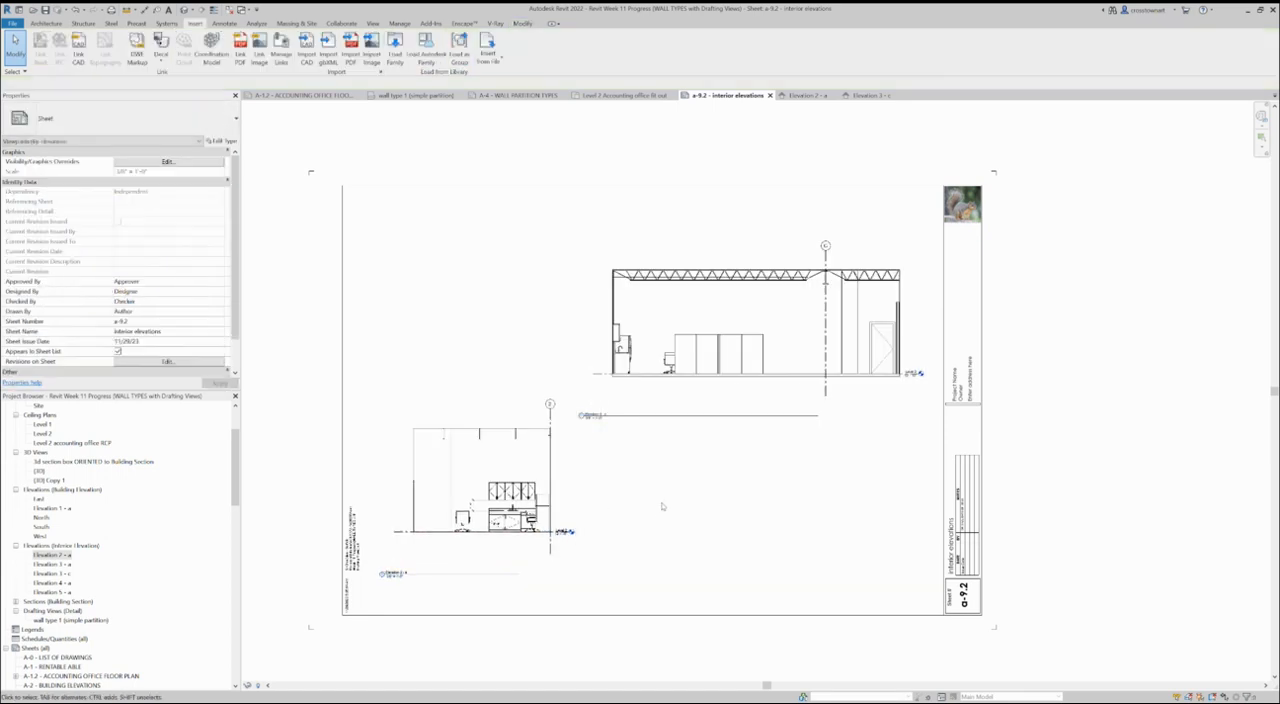
drag(628, 416, 660, 390)
click(661, 493)
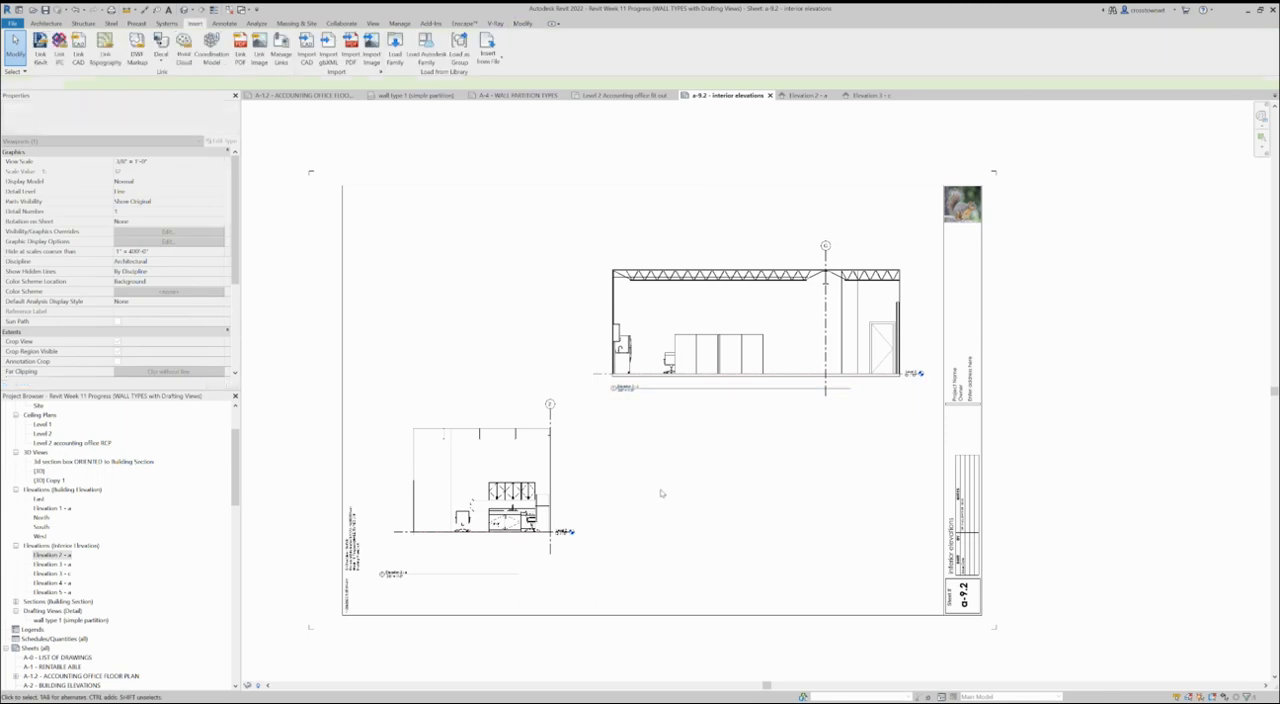
- Move Elevation 2 - a's title up and right so it sits closer beneath its drawing on sheet a-9.2
drag(400, 574, 443, 568)
click(748, 522)
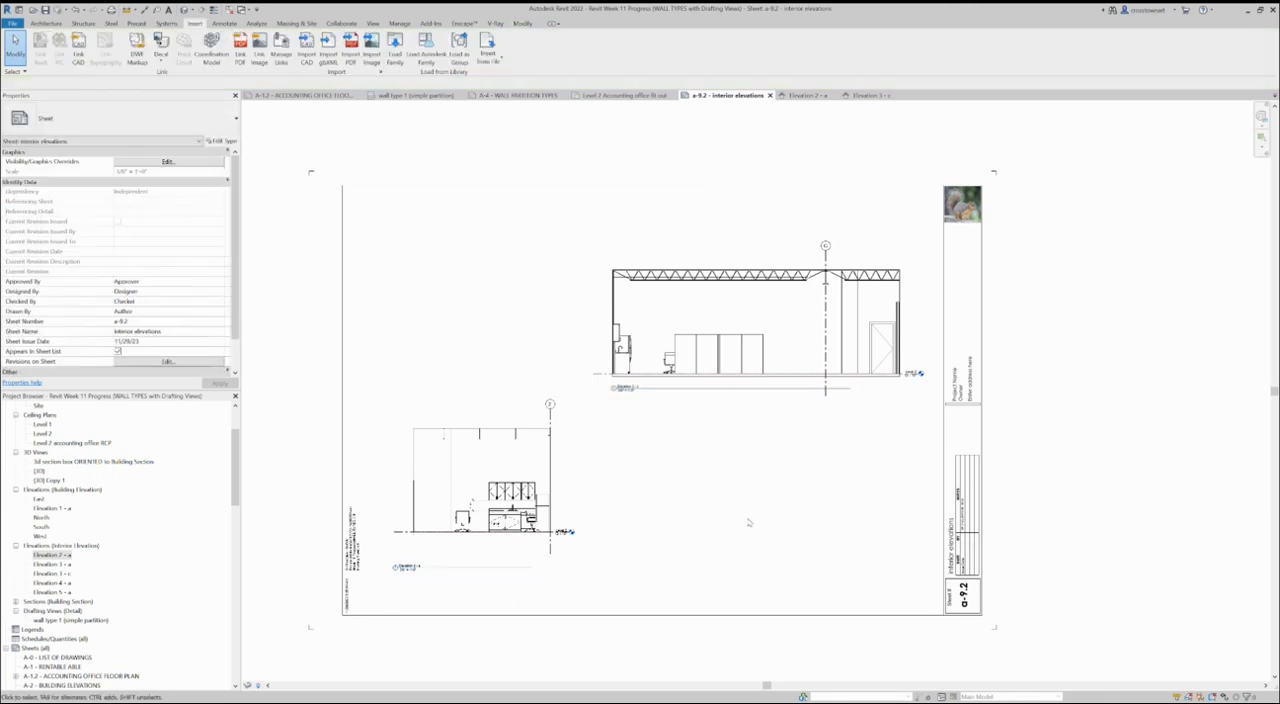
scroll(733, 524, down, 1)
scroll(731, 528, up, 1)
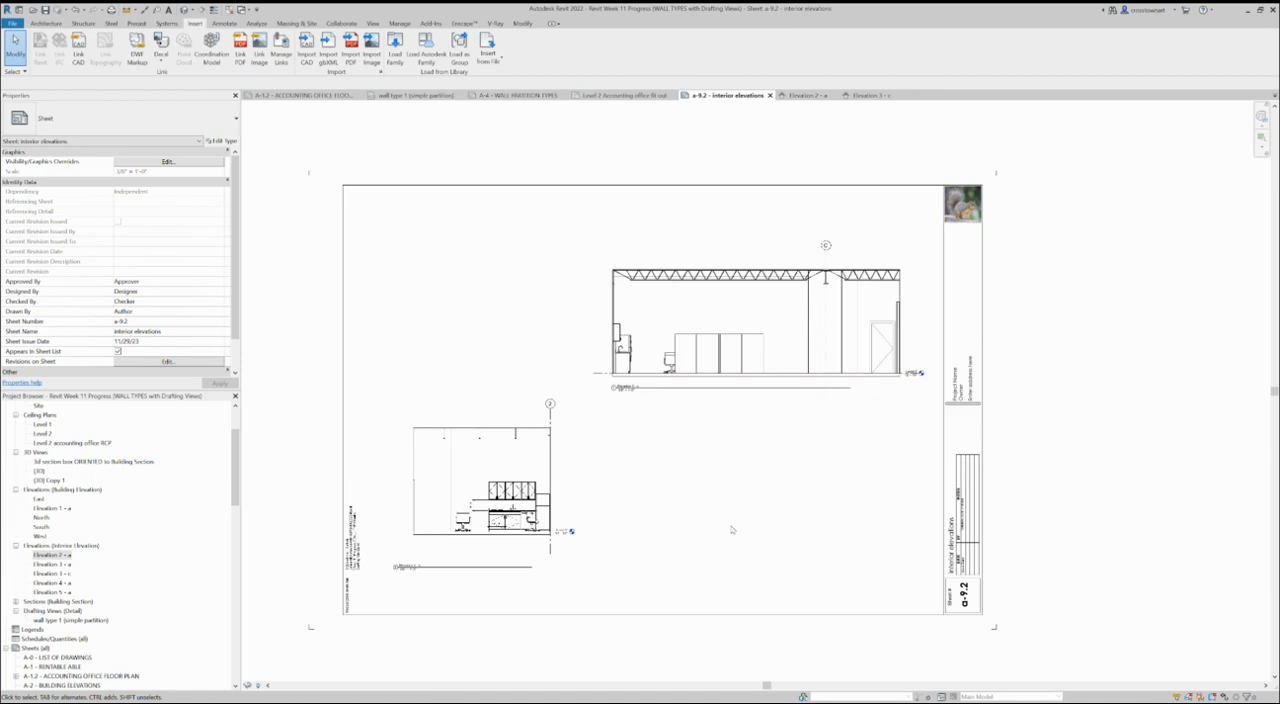
- Set the detail level of the Elevation 2 - a viewport to Fine
click(546, 481)
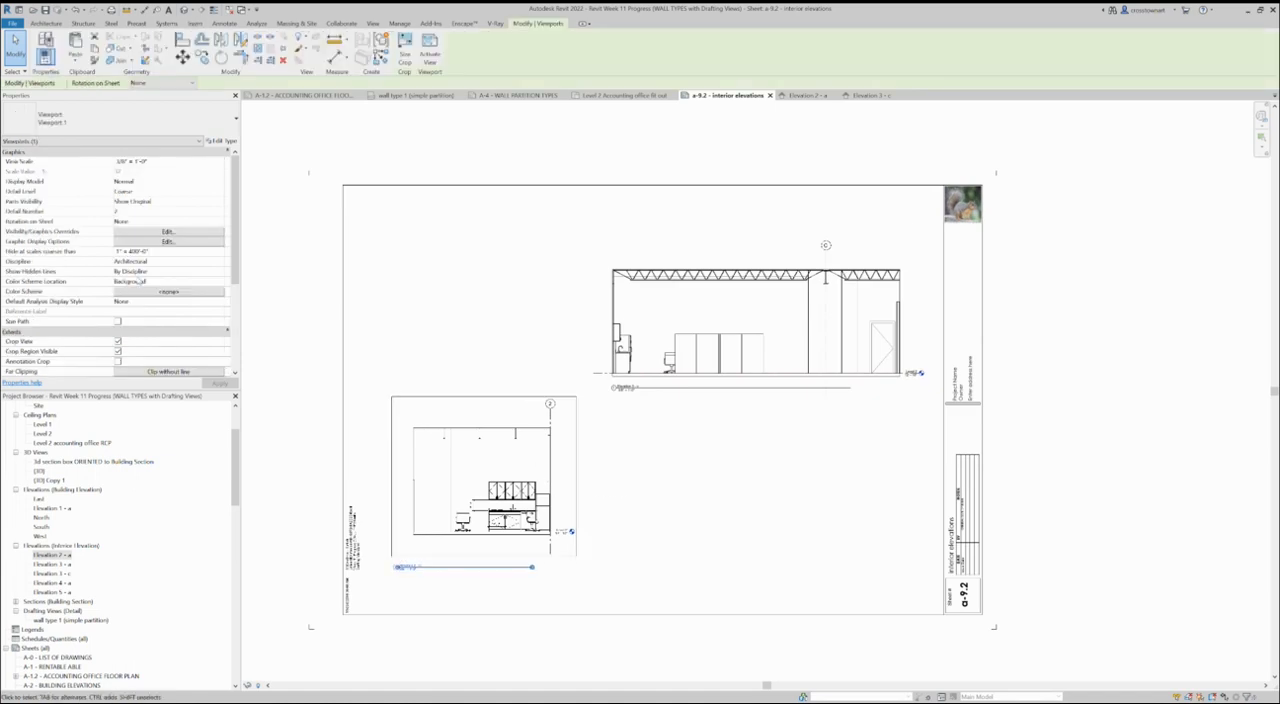
click(222, 192)
click(674, 526)
scroll(652, 395, up, 2)
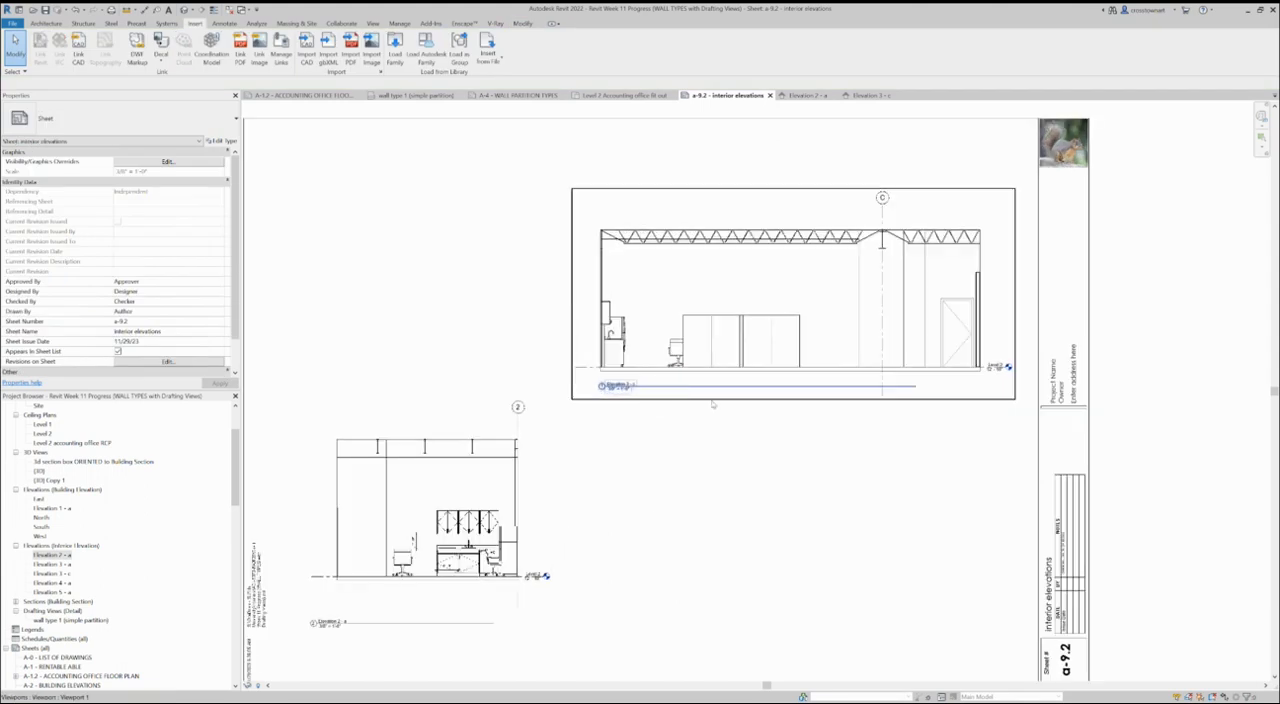
scroll(670, 428, down, 3)
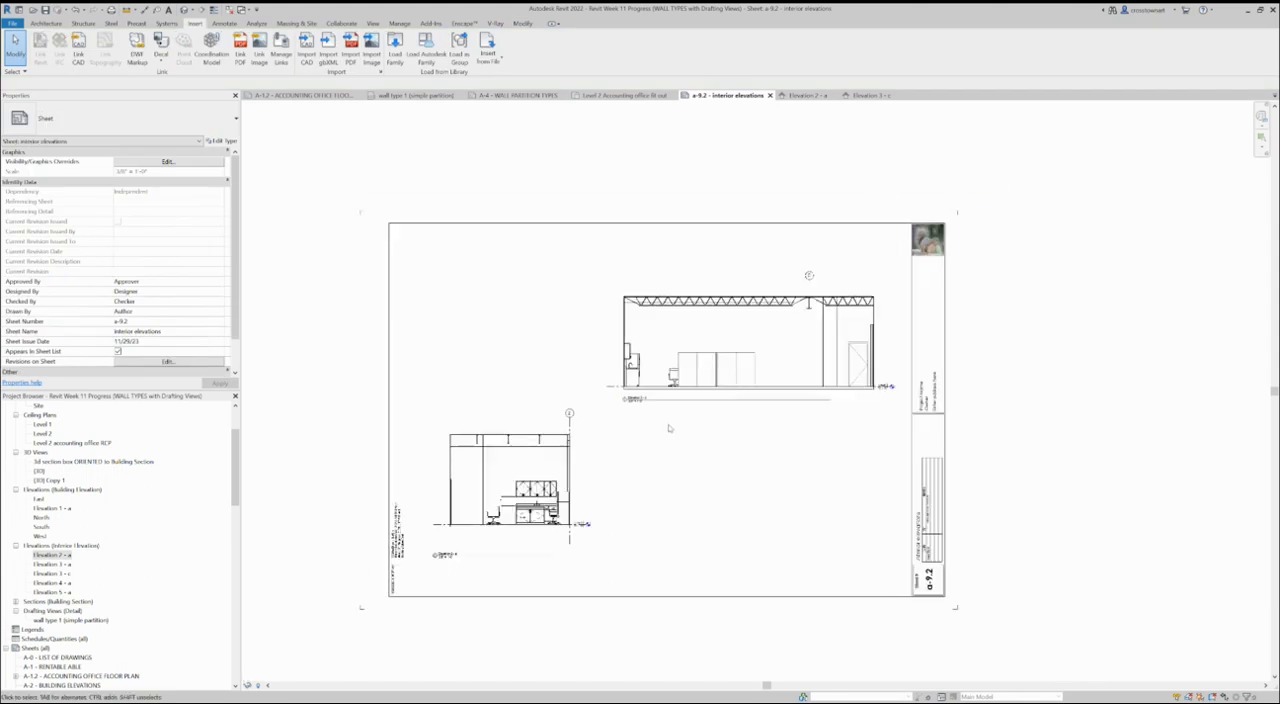
- Activate the Elevation 3 - c viewport and draw a callout around the kitchenette cabinets and sink at its left end
click(731, 396)
scroll(672, 386, up, 2)
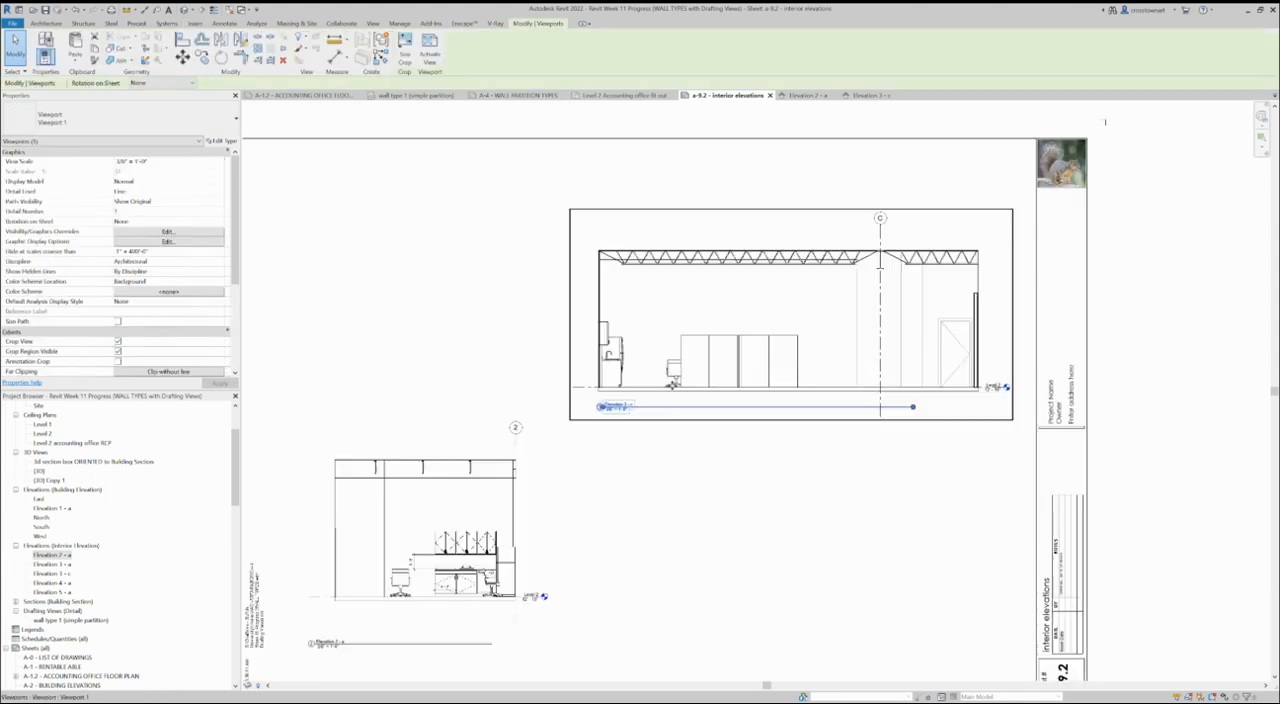
scroll(567, 374, up, 2)
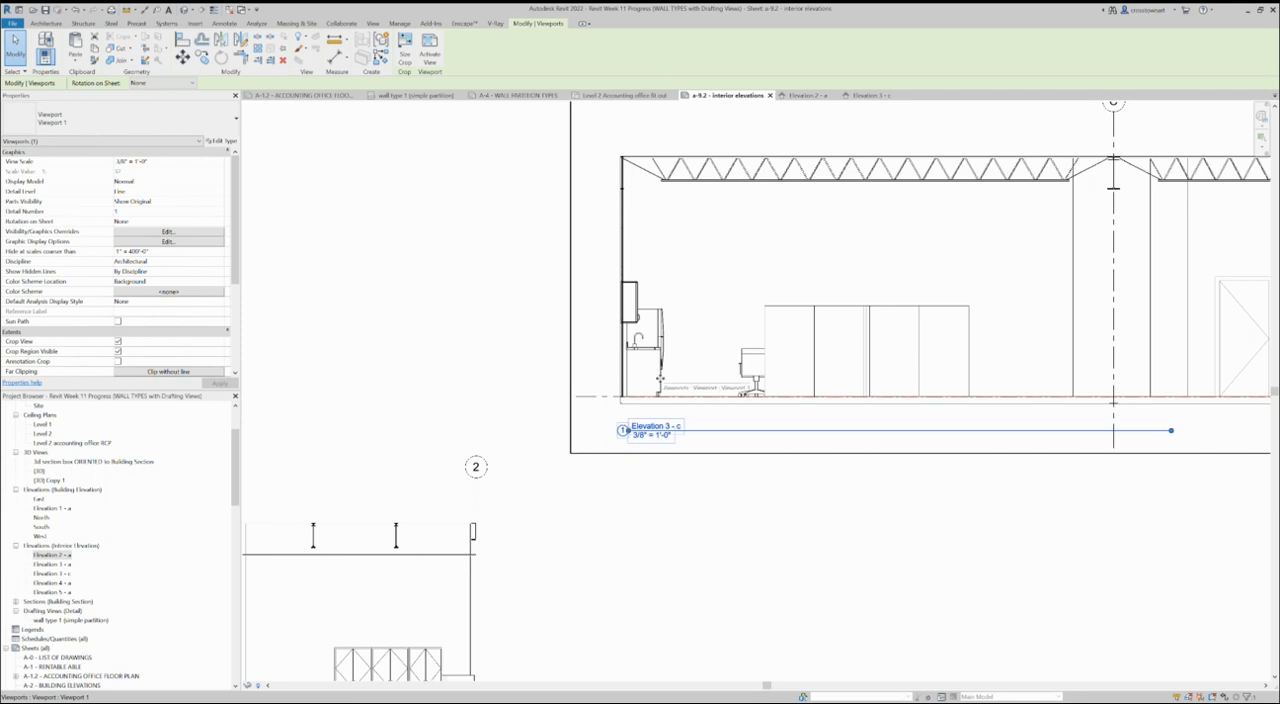
scroll(659, 378, down, 2)
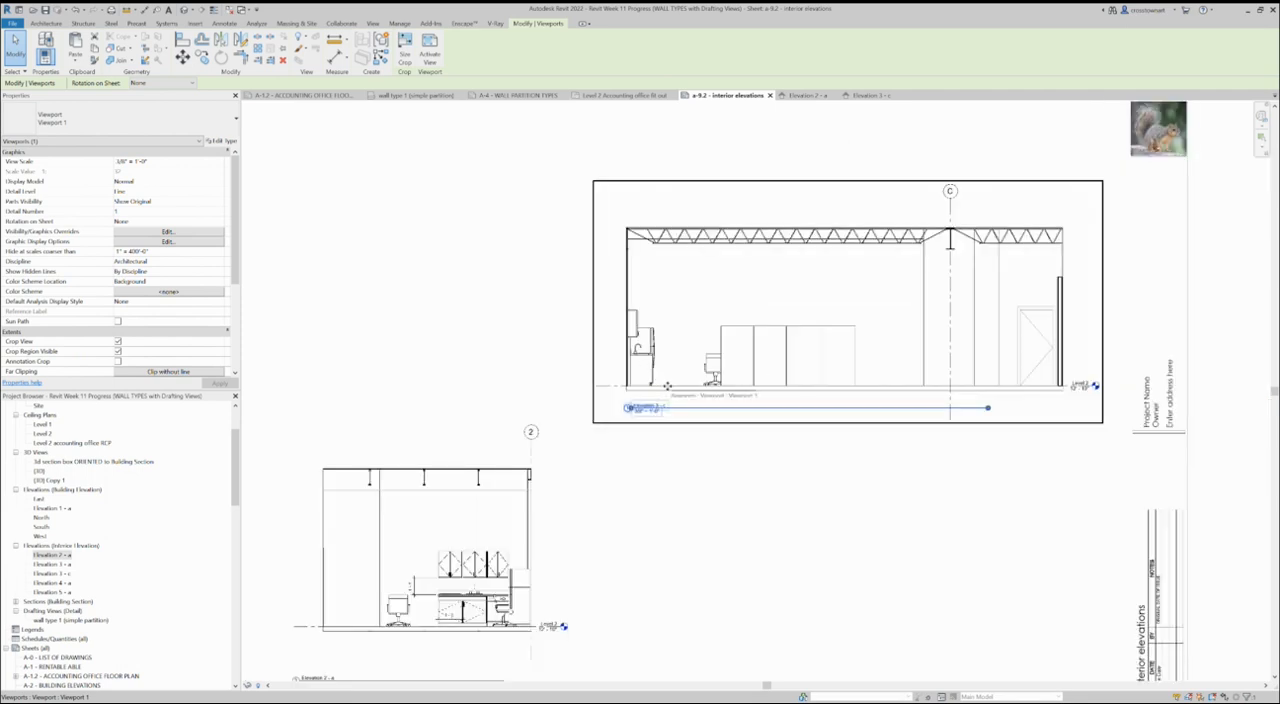
double_click(667, 385)
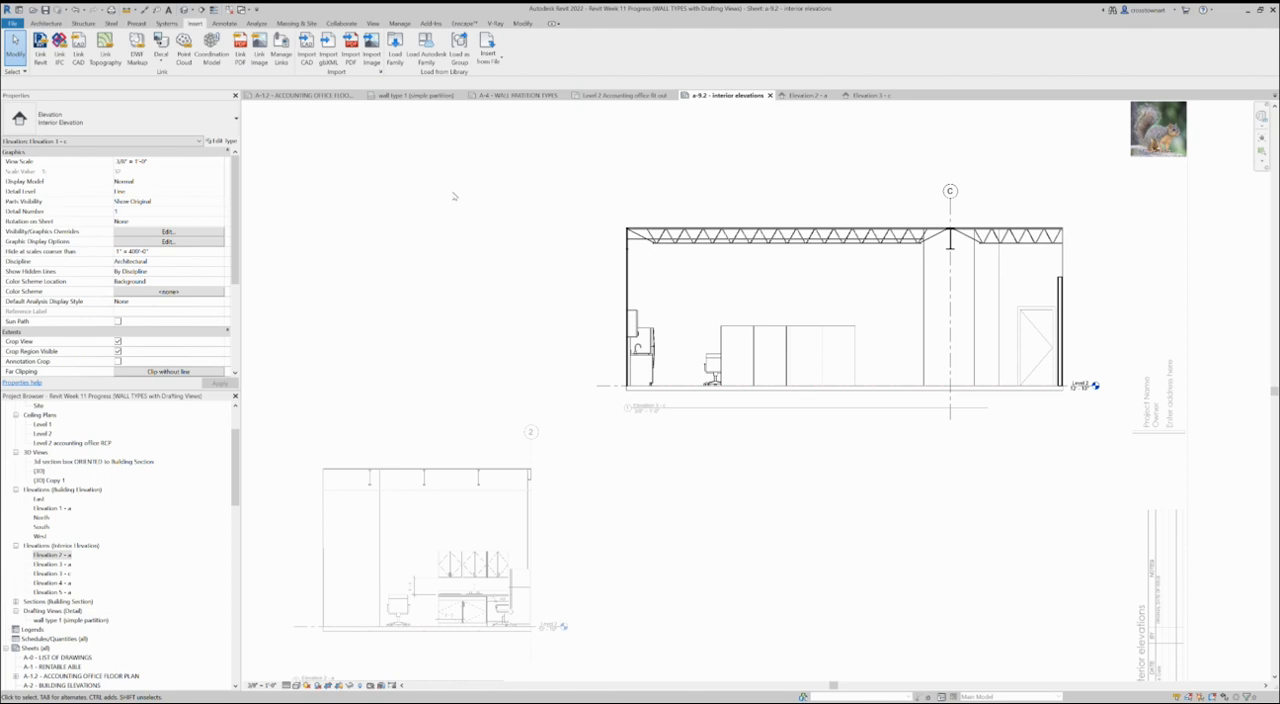
click(373, 23)
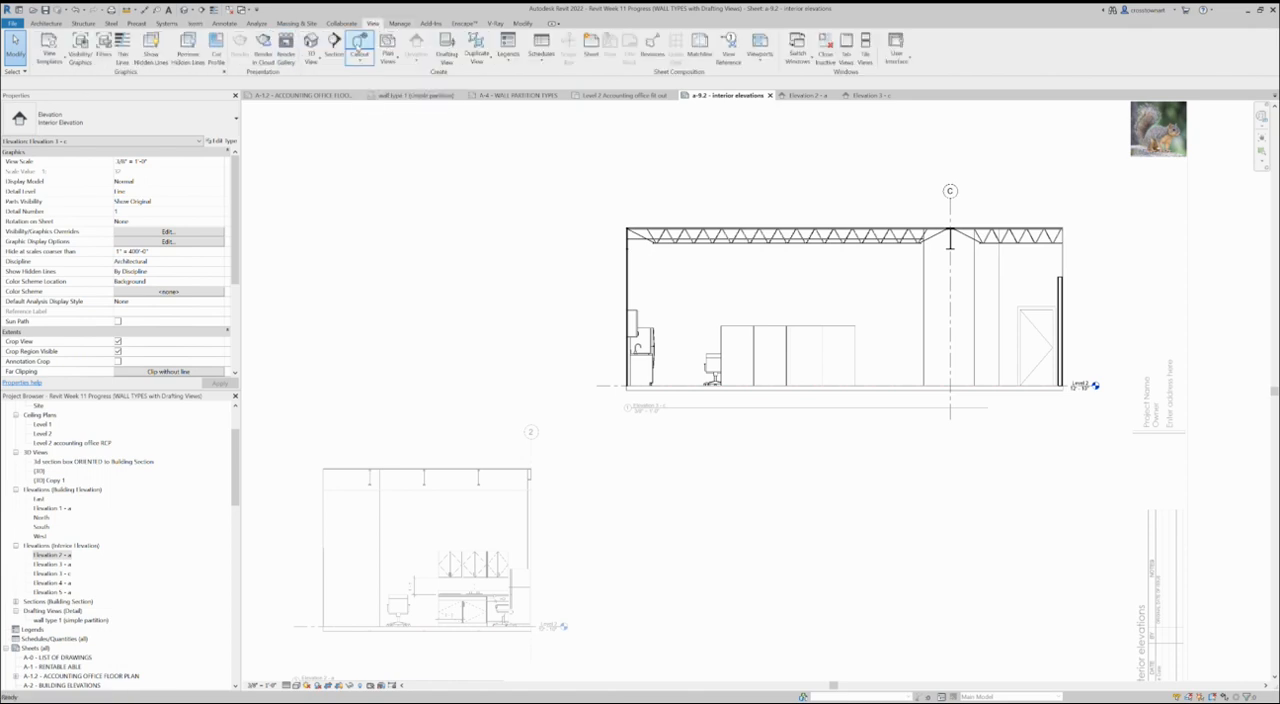
click(359, 45)
click(593, 289)
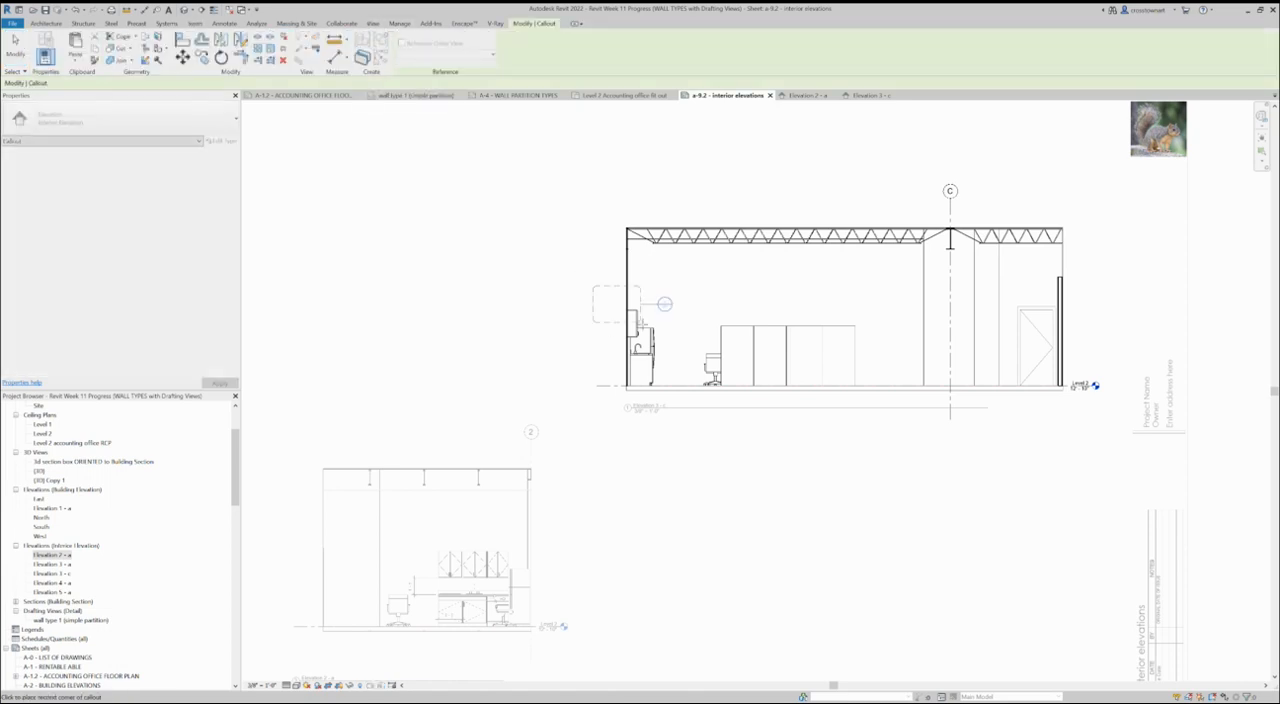
click(676, 417)
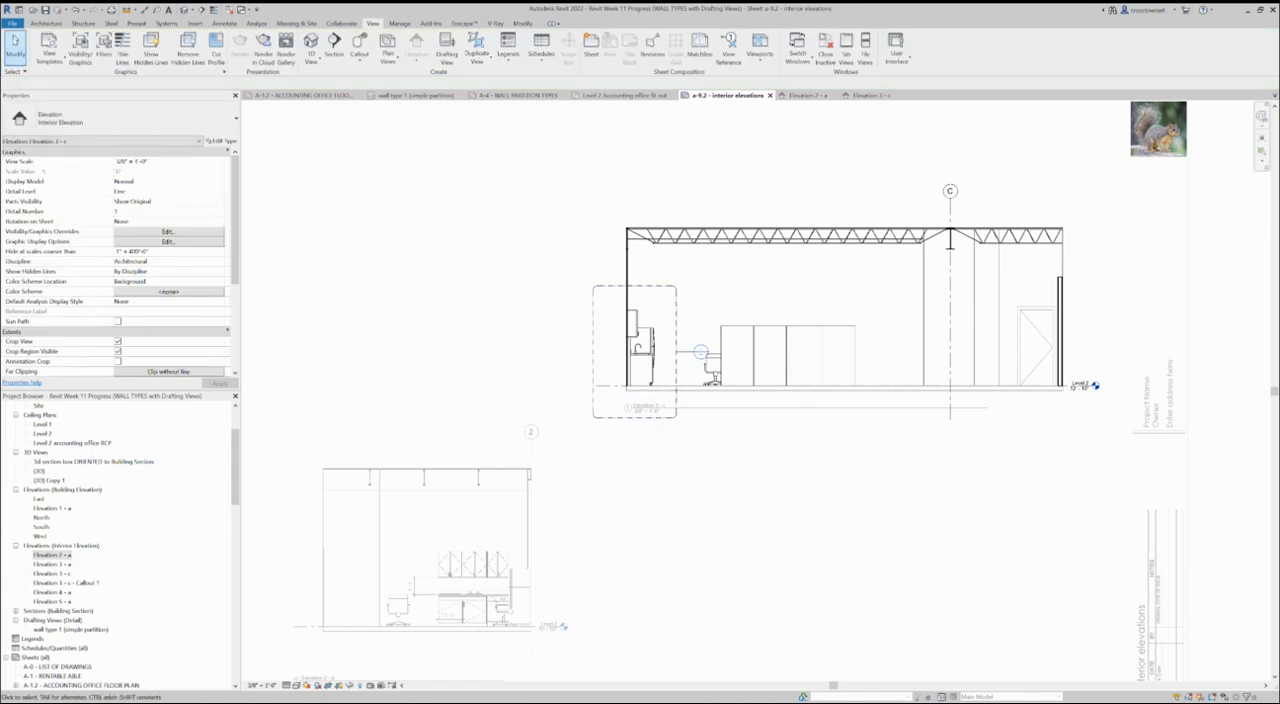
- Move the kitchenette callout's bubble up so its leader runs from the upper right corner of the callout boundary
click(656, 286)
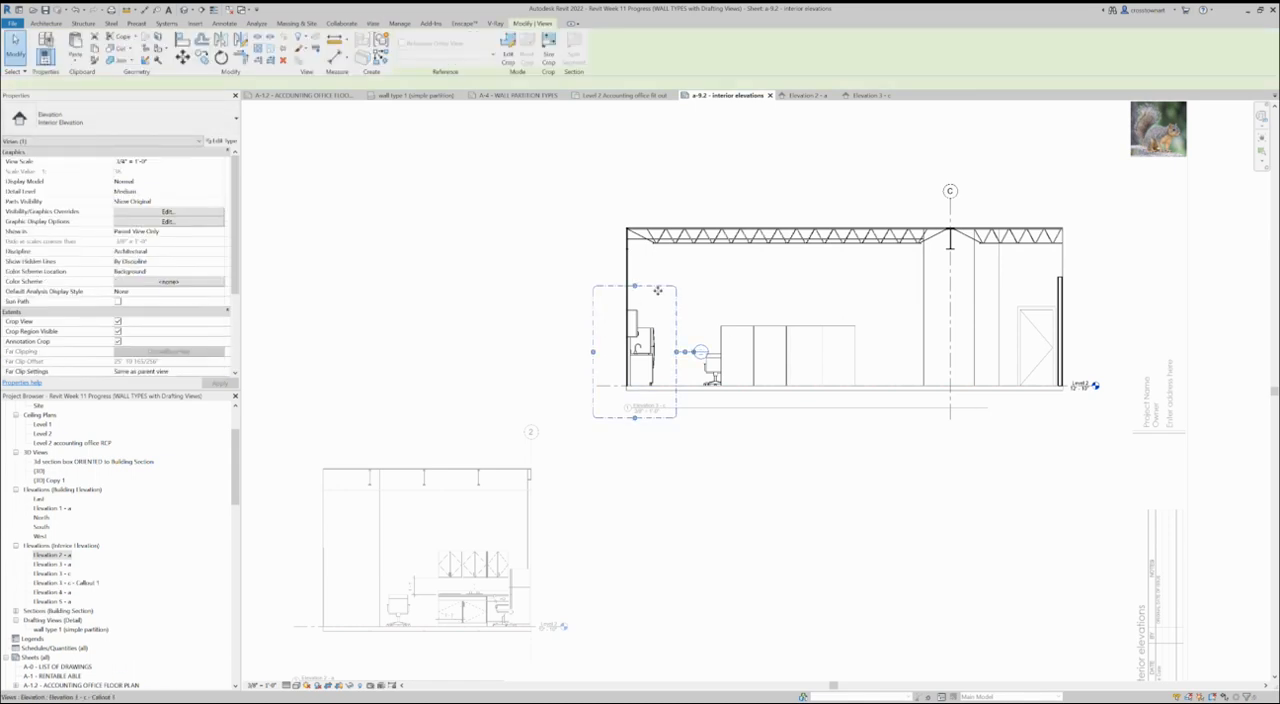
drag(698, 353, 697, 260)
click(730, 464)
scroll(655, 410, up, 2)
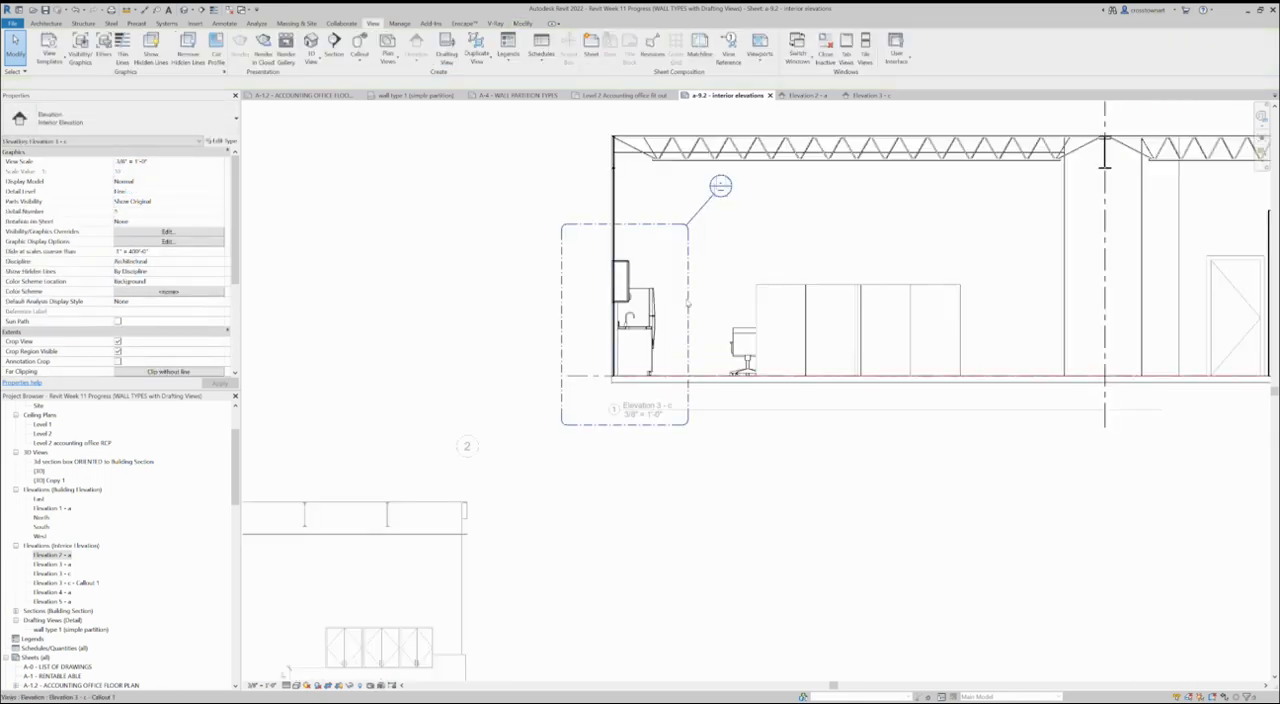
scroll(697, 388, down, 2)
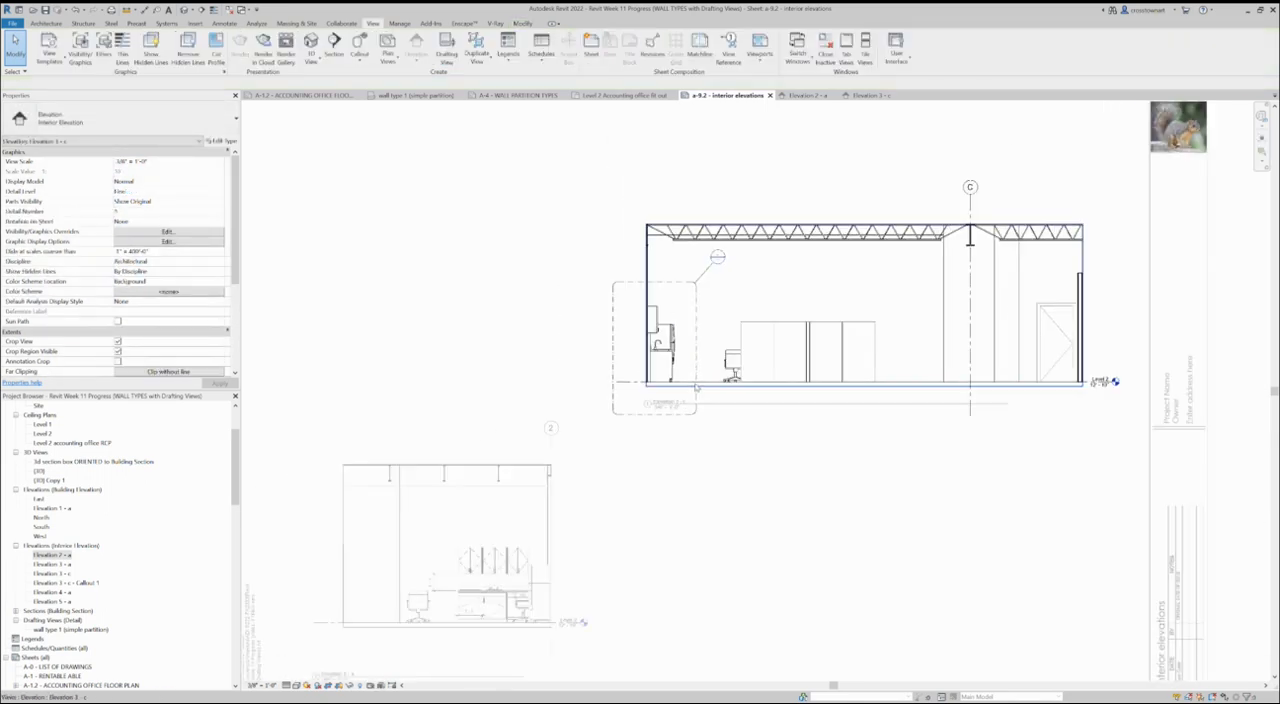
- Deactivate Elevation 3 - c and place the Elevation 3 - c - Callout 1 view above Elevation 2 - a on the sheet
click(78, 585)
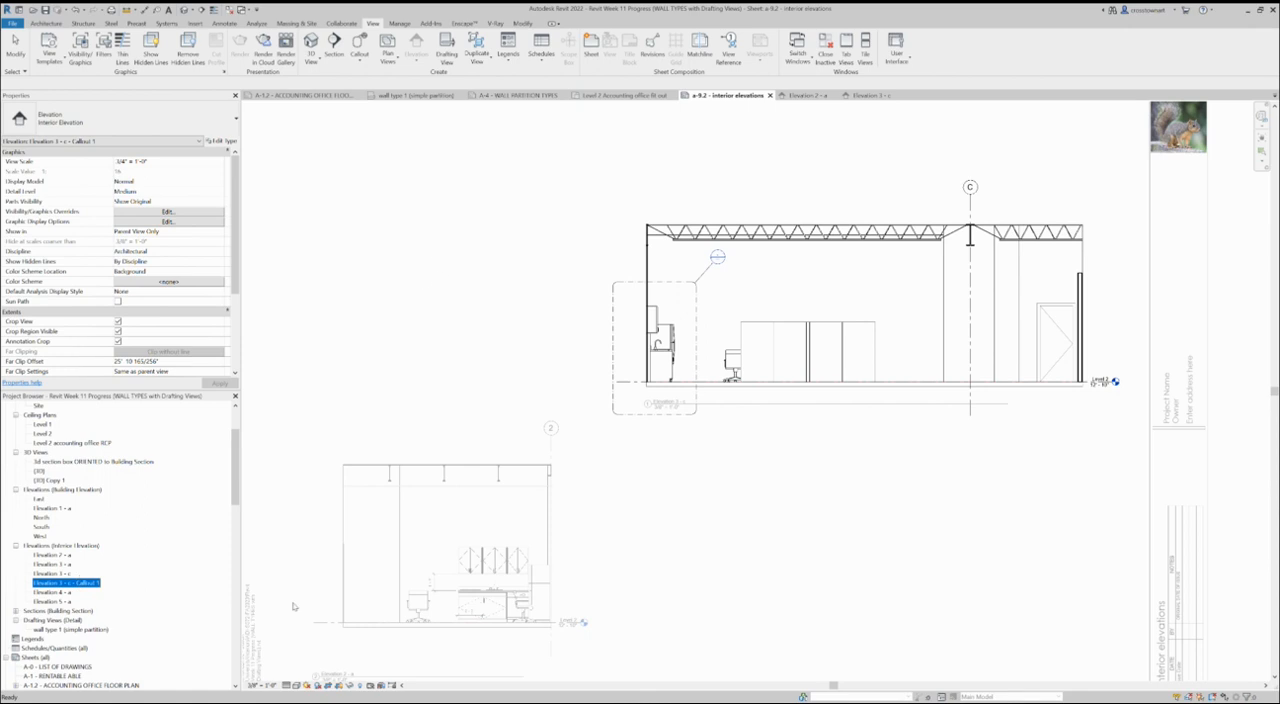
scroll(674, 468, down, 2)
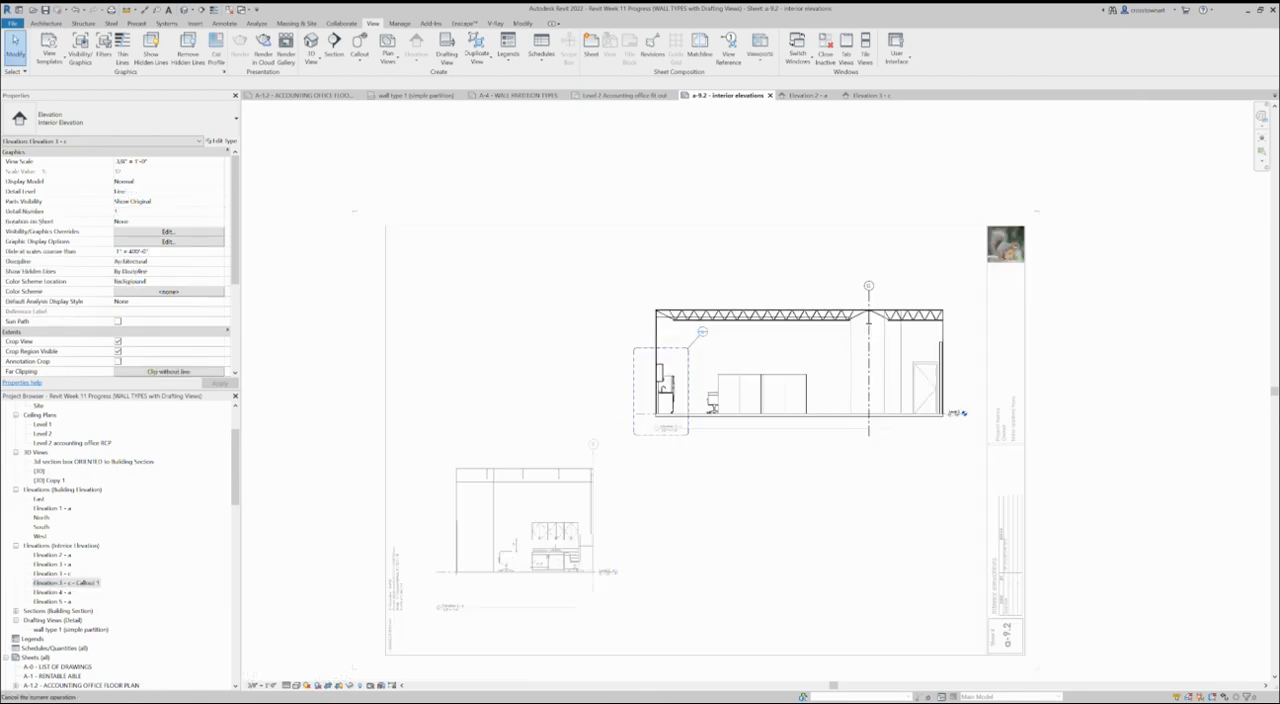
double_click(704, 491)
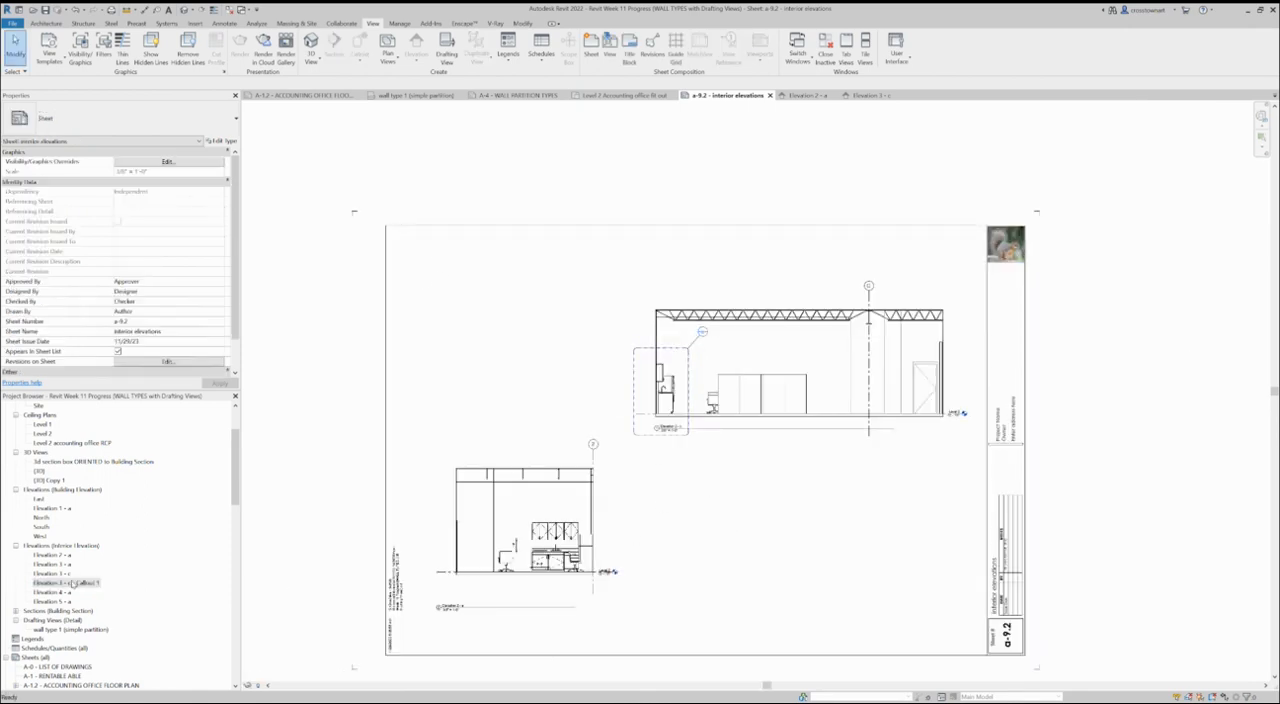
drag(72, 583, 511, 342)
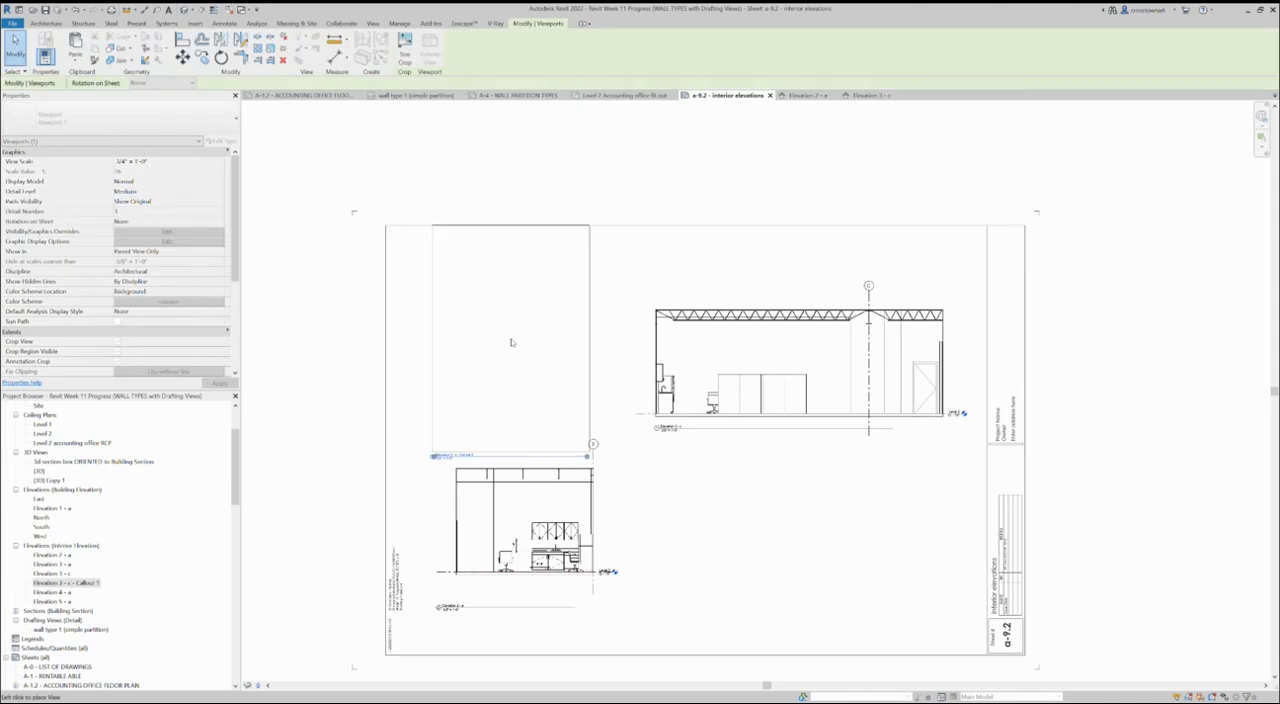
click(507, 345)
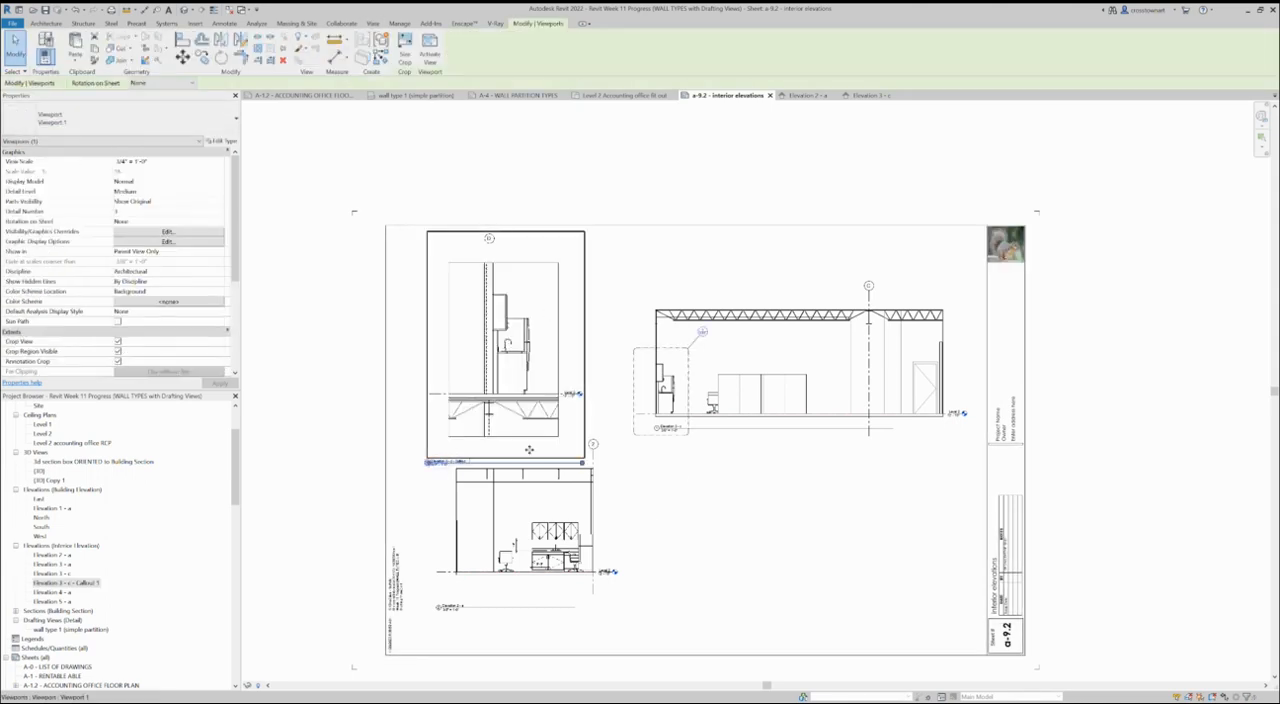
- Activate the callout viewport and raise the lower edge of its crop region to just below the Level 2 floor line
double_click(561, 313)
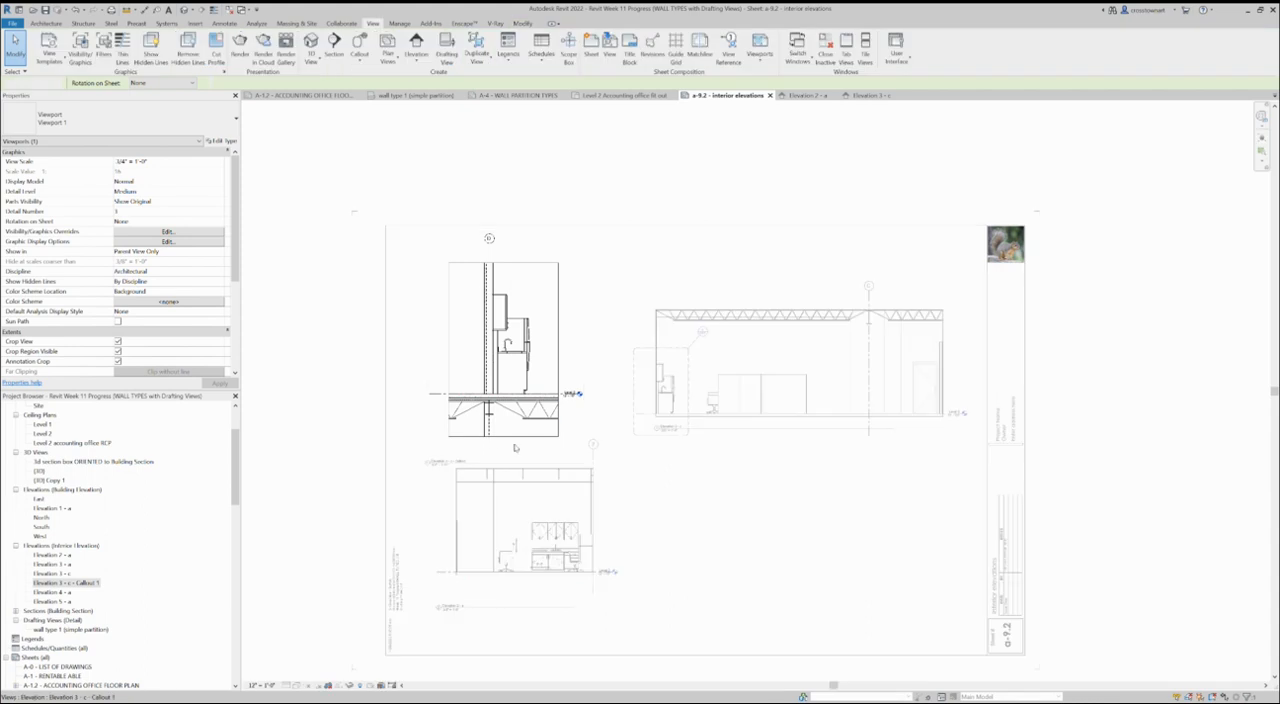
scroll(512, 438, up, 4)
click(519, 436)
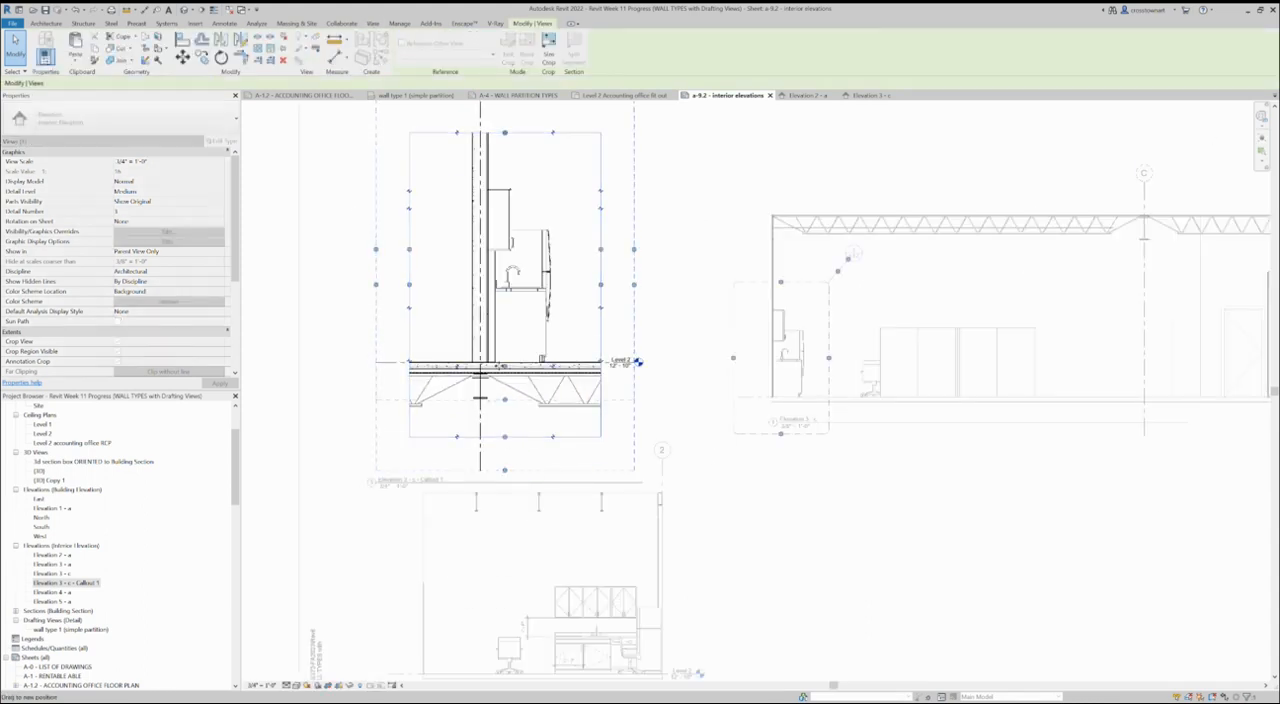
scroll(630, 362, down, 2)
drag(482, 232, 483, 235)
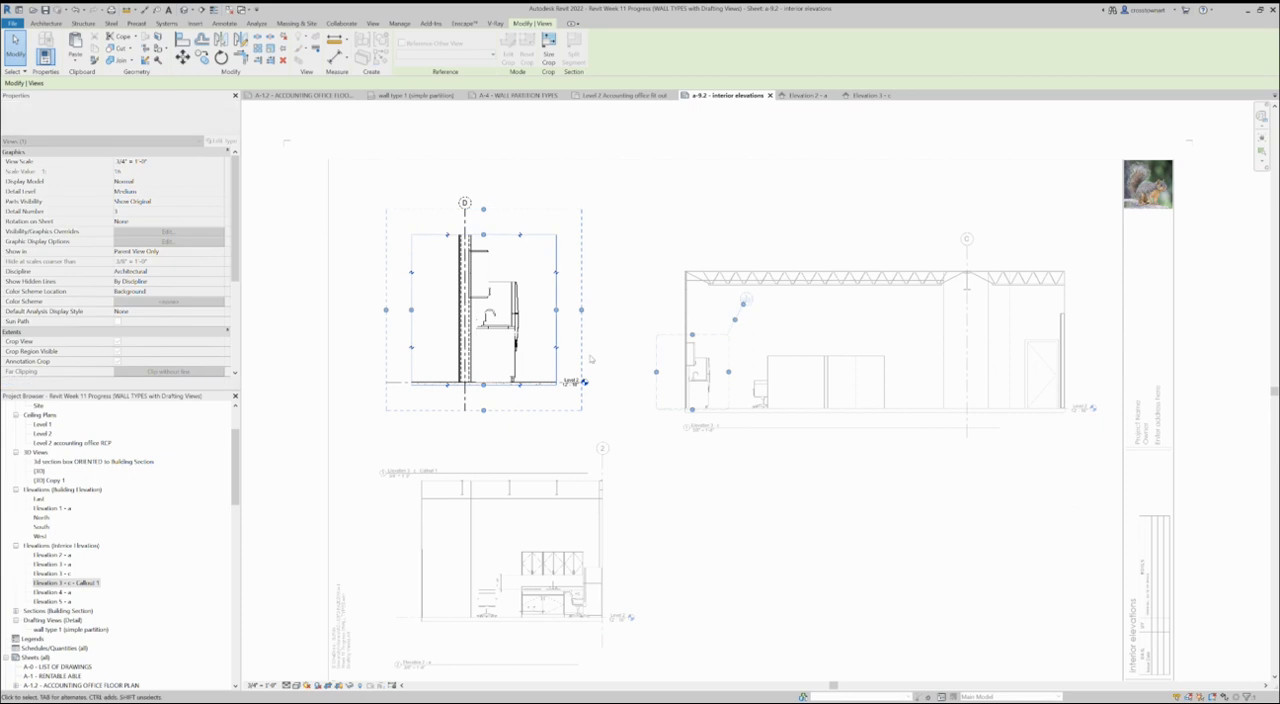
click(550, 441)
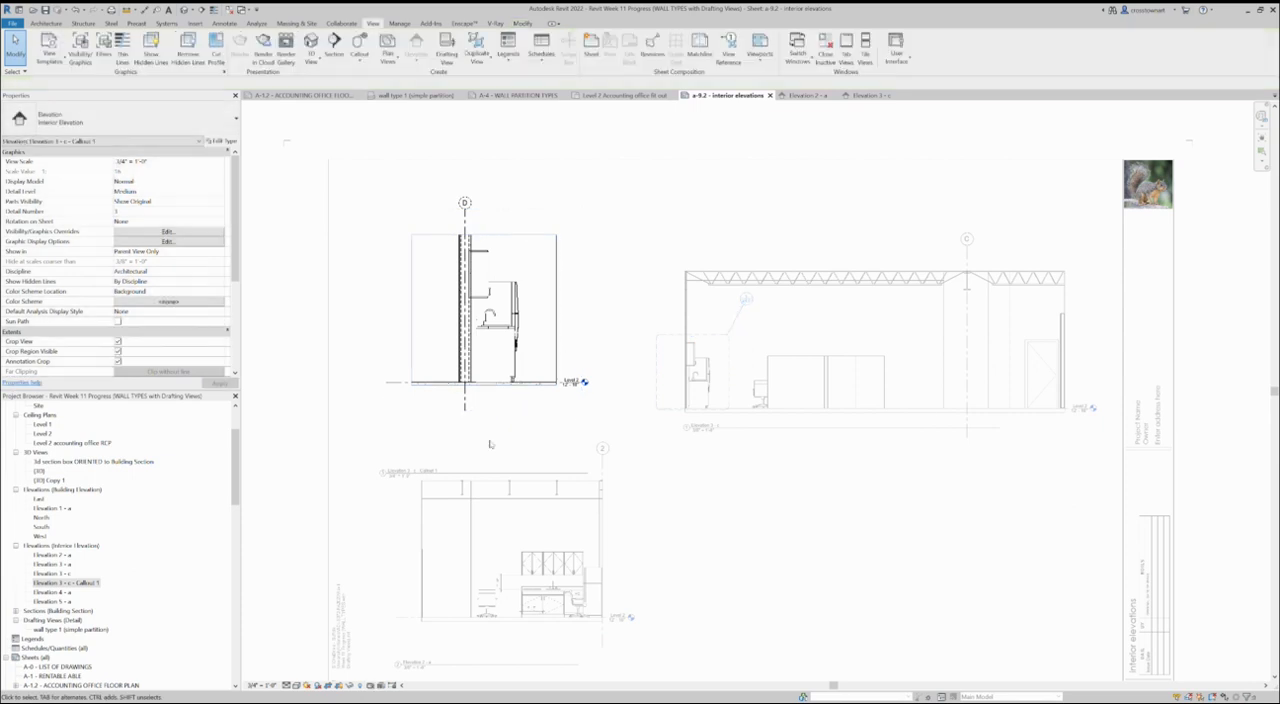
- Set the callout view's scale to 1 1/2" = 1'-0"
click(222, 163)
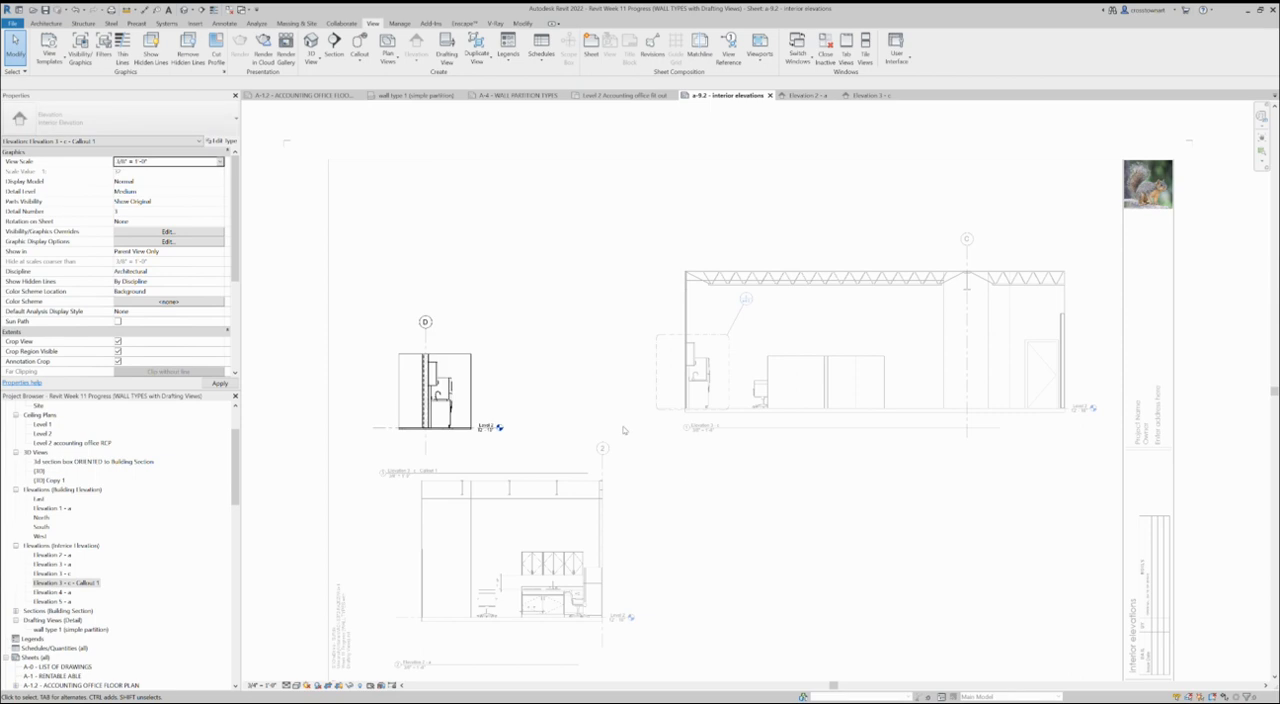
click(222, 163)
click(164, 177)
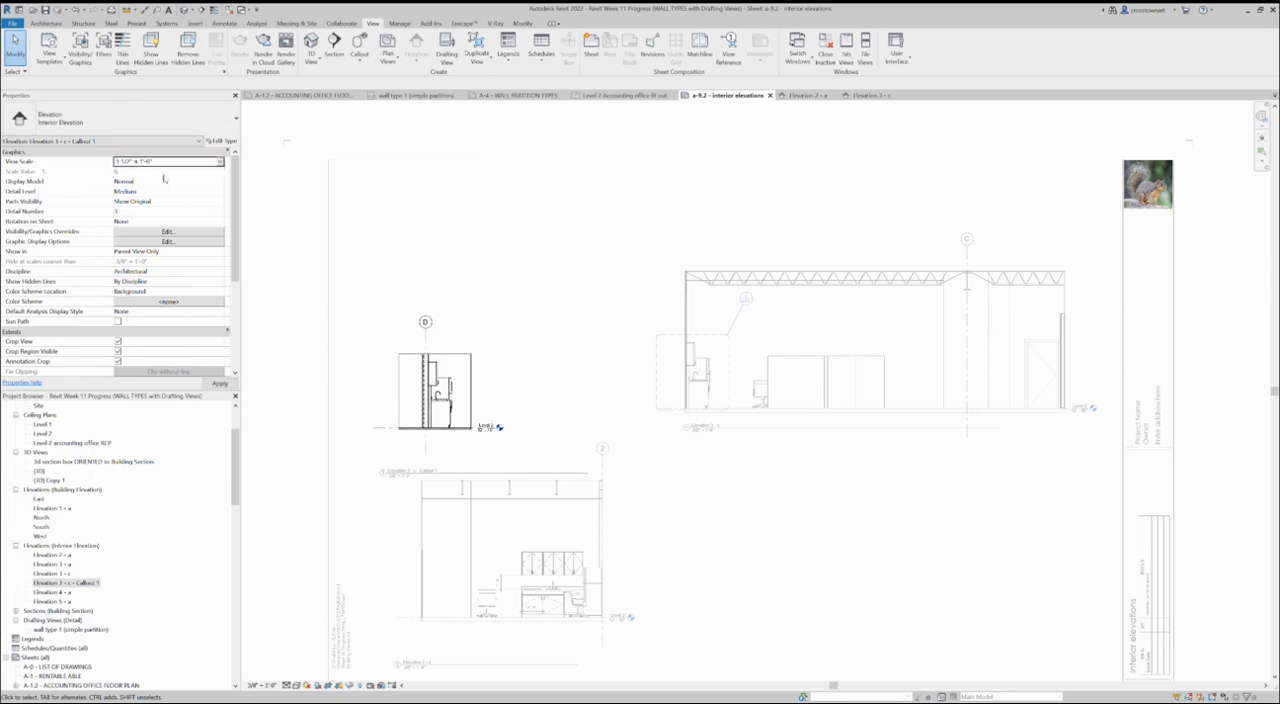
scroll(454, 452, down, 3)
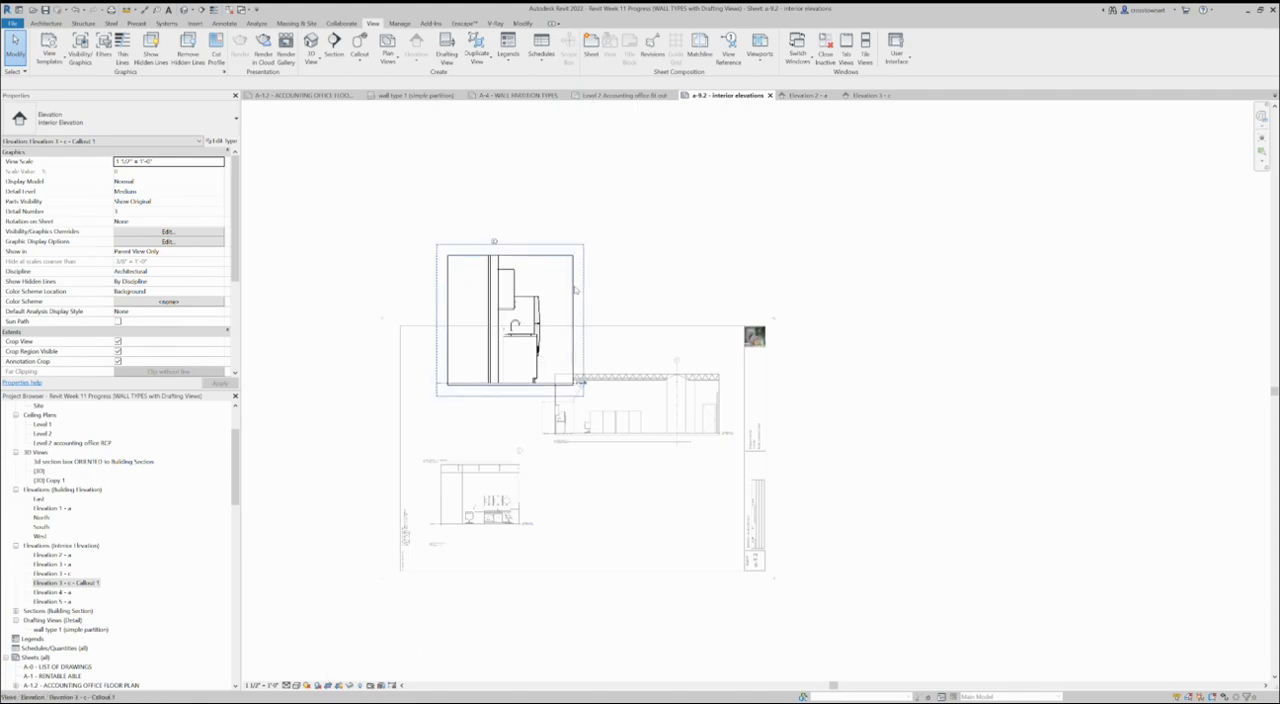
- Try to bring the enlarged callout onto the sheet by moving its crop region down within the activated view
click(578, 286)
drag(540, 370, 537, 380)
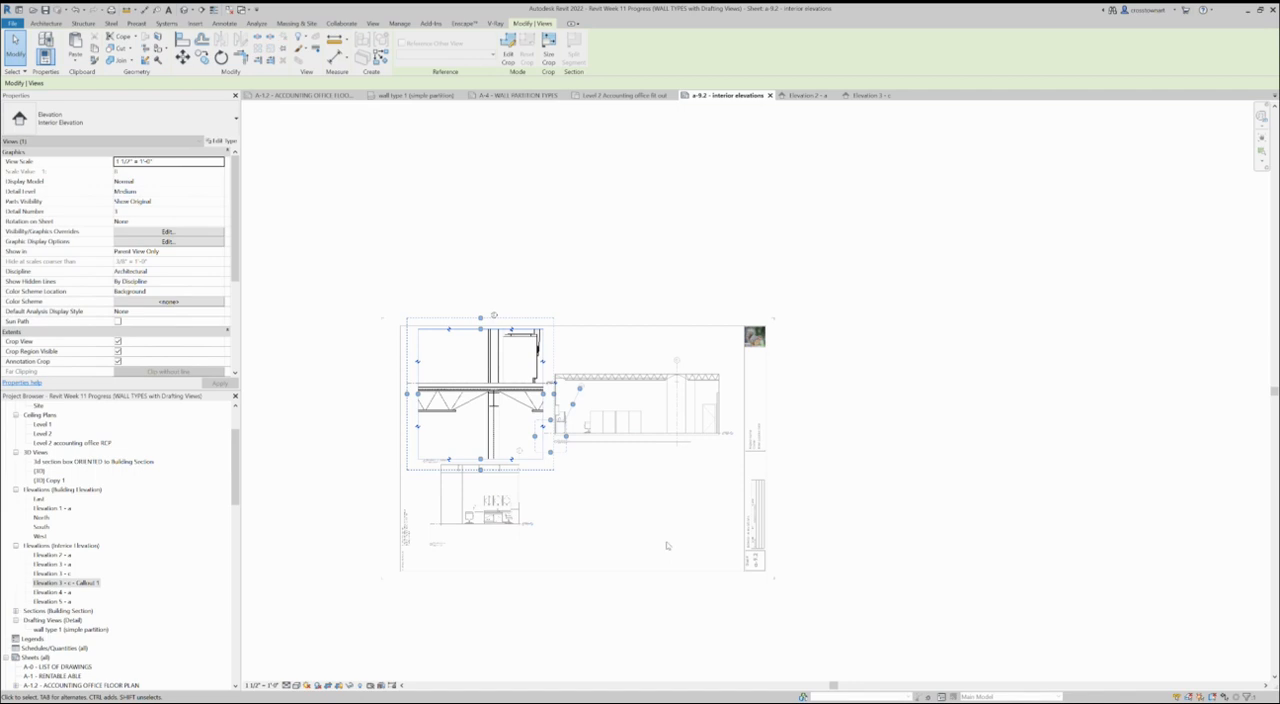
click(624, 505)
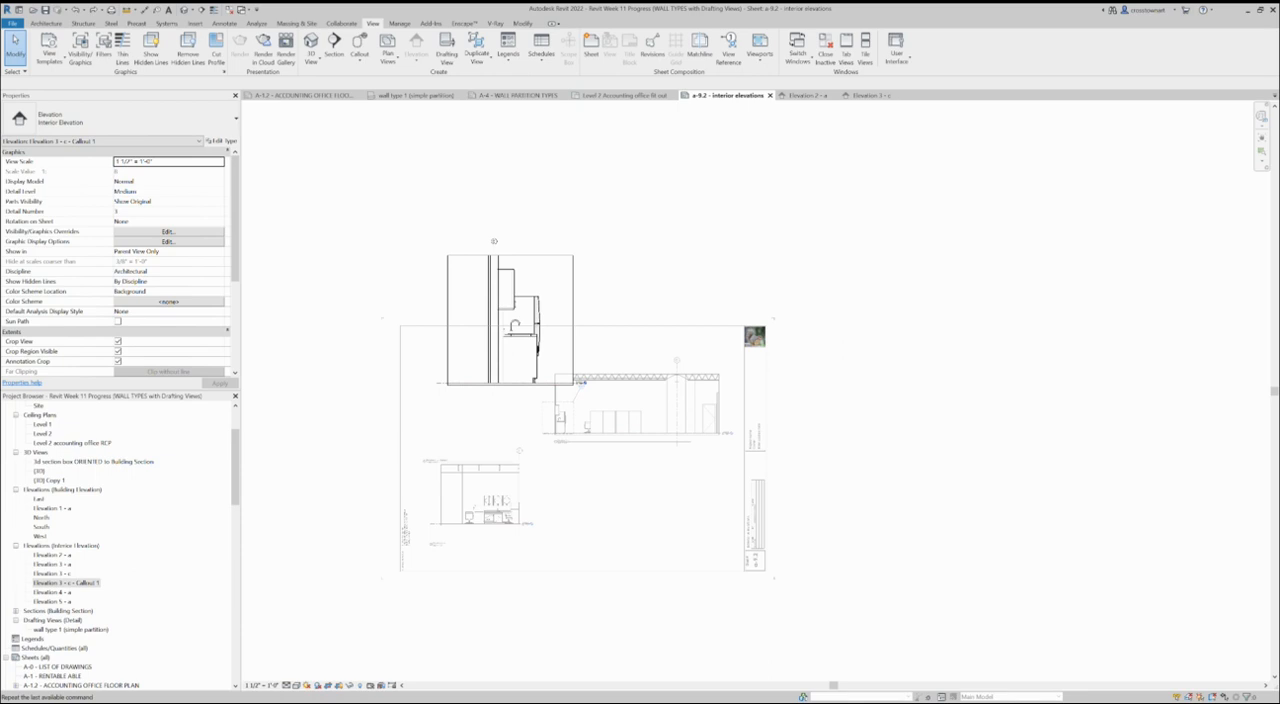
- Arrange the viewports within the sheet: callout at upper left, Elevation 3 - c up and right, Elevation 2 - a down and left
drag(574, 294, 506, 472)
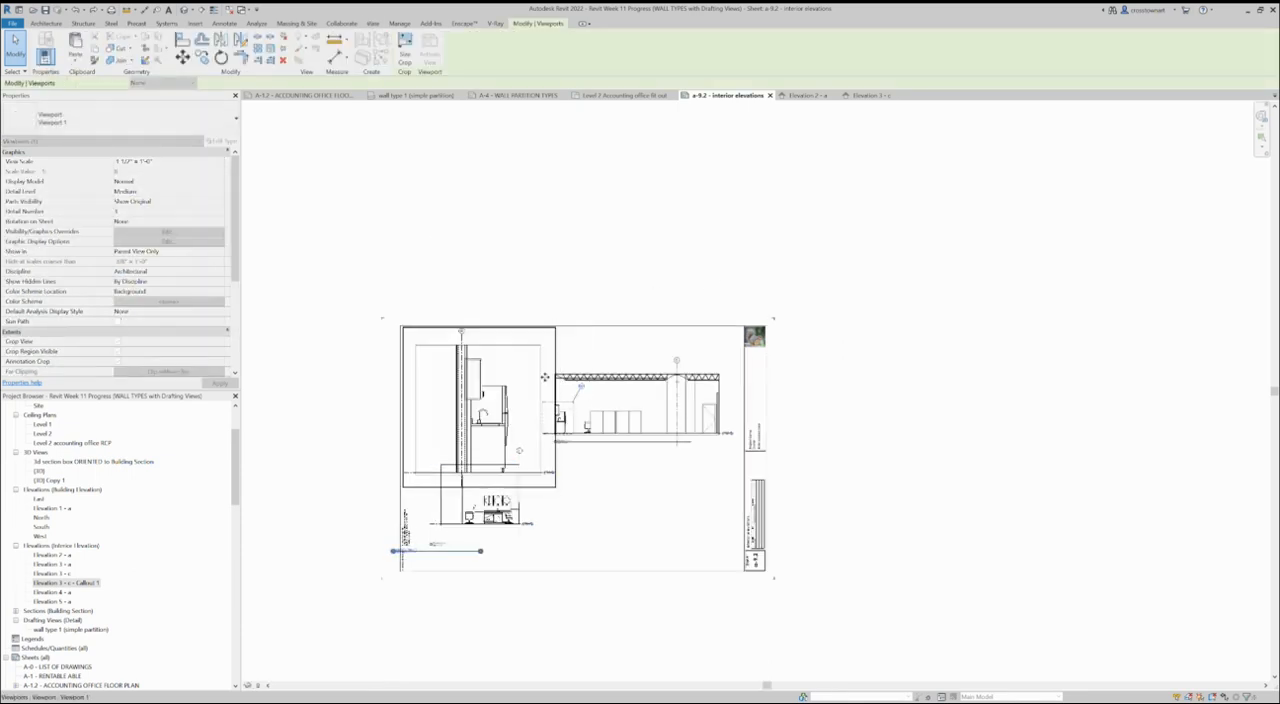
click(661, 433)
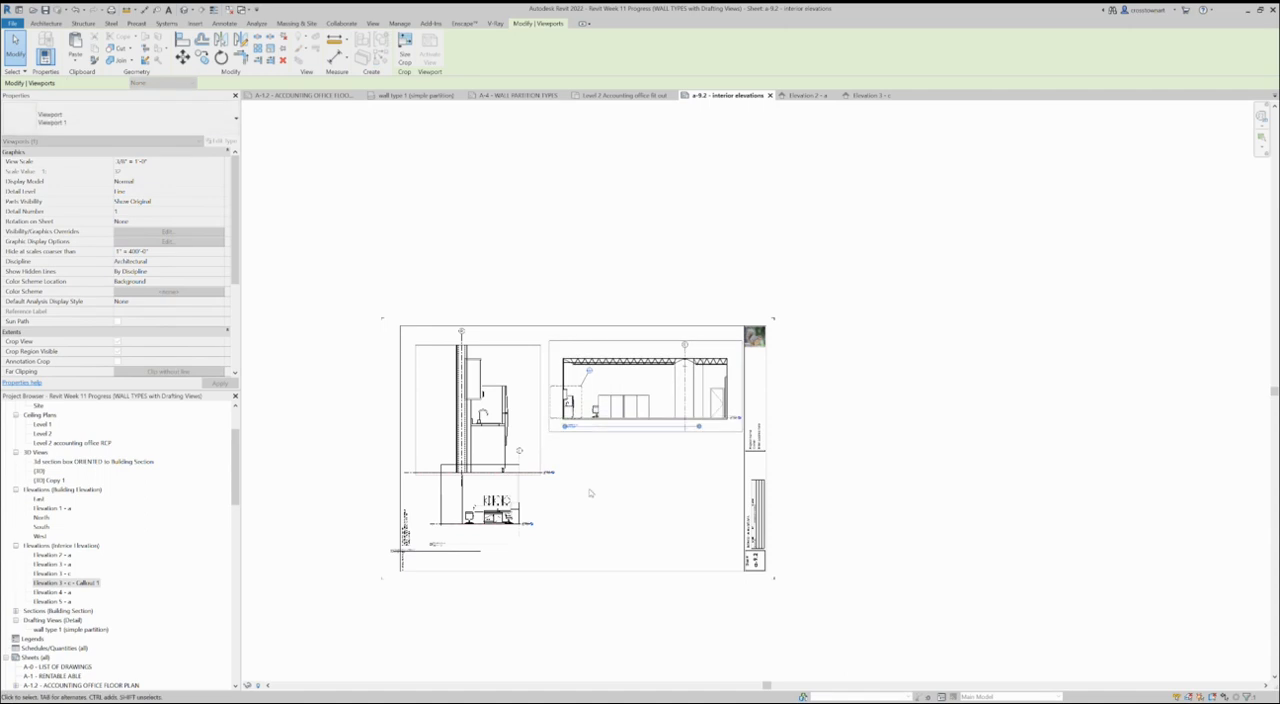
click(505, 530)
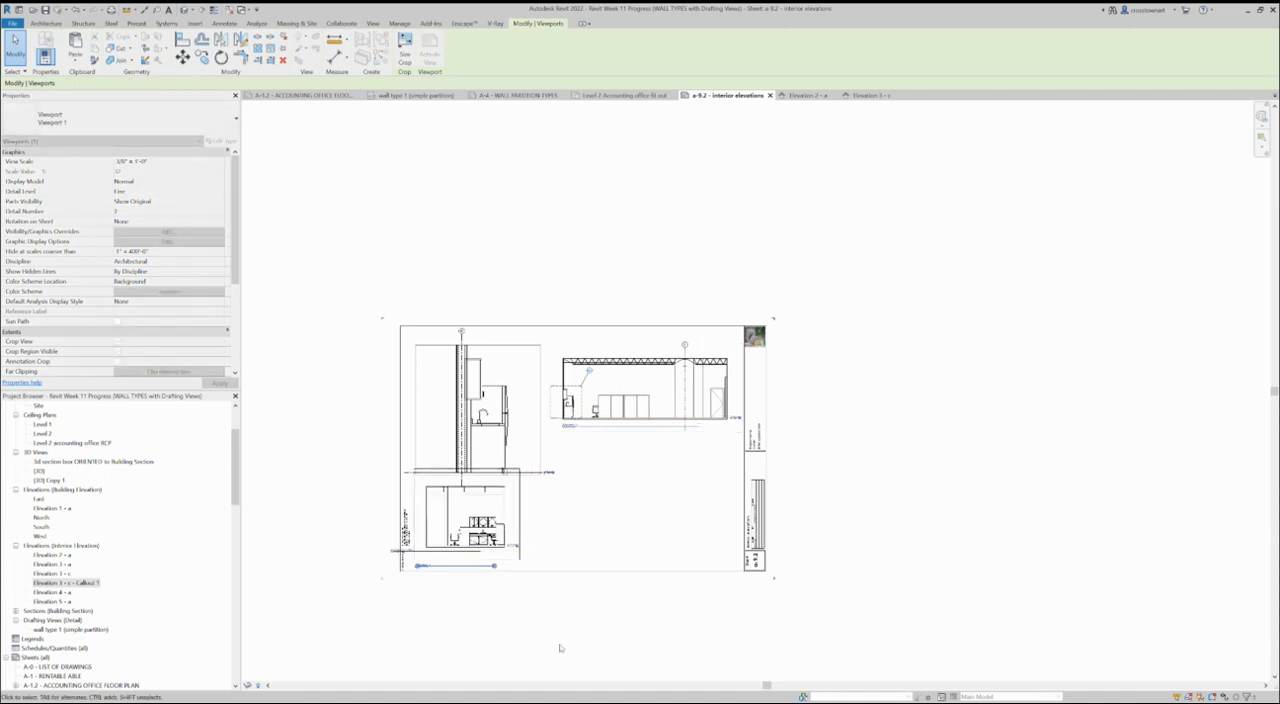
click(503, 617)
- Move the callout's view title up to sit directly beneath the callout drawing
scroll(503, 617, up, 2)
drag(404, 532, 436, 441)
click(614, 489)
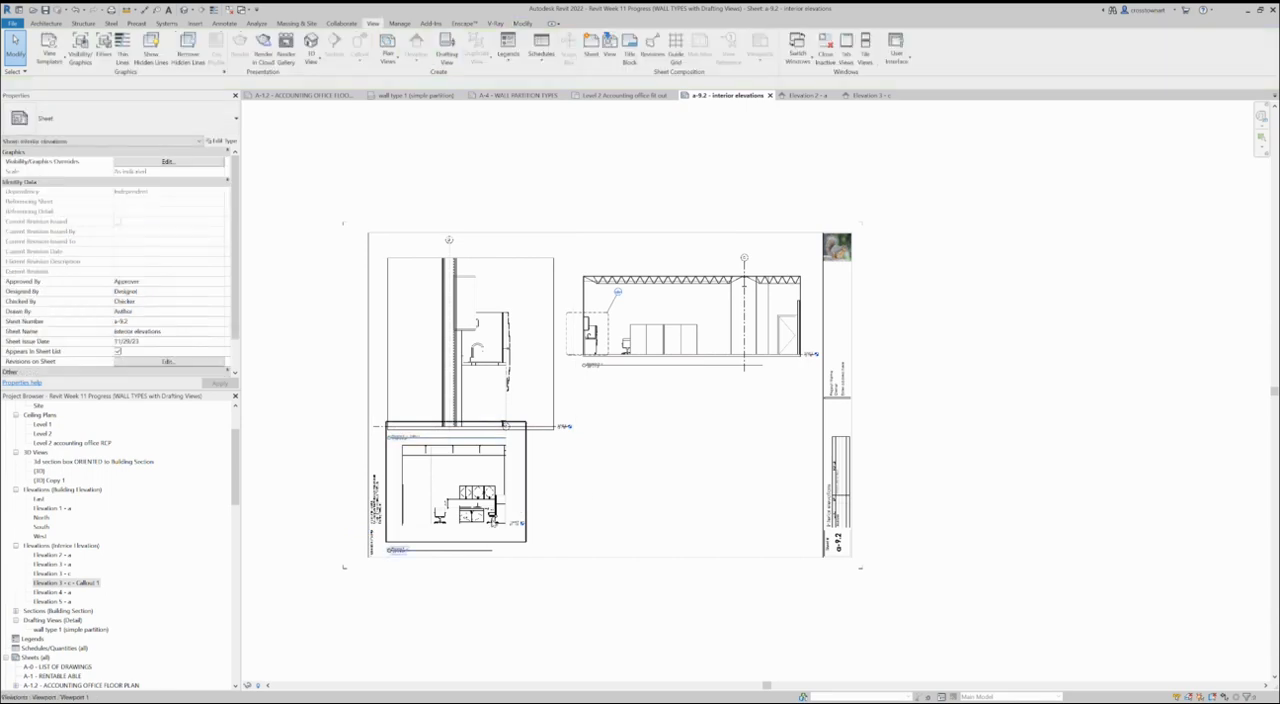
scroll(605, 500, down, 1)
scroll(598, 512, up, 1)
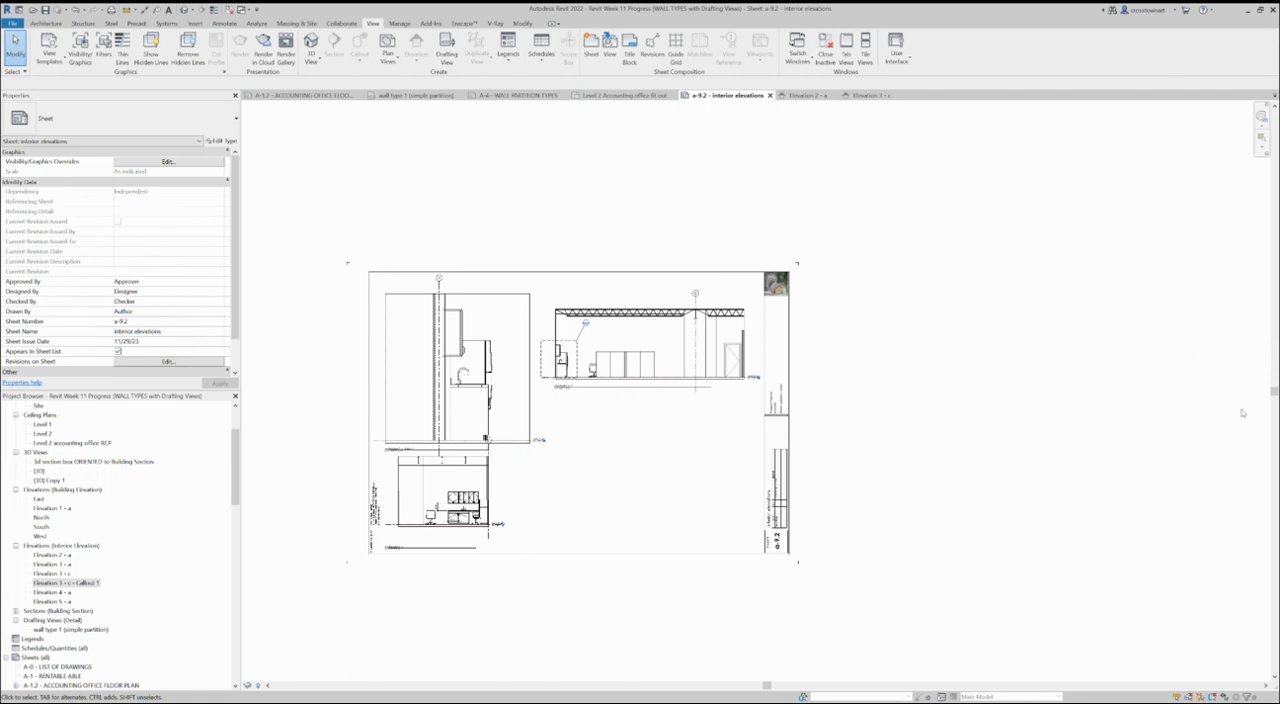
scroll(1244, 414, up, 1)
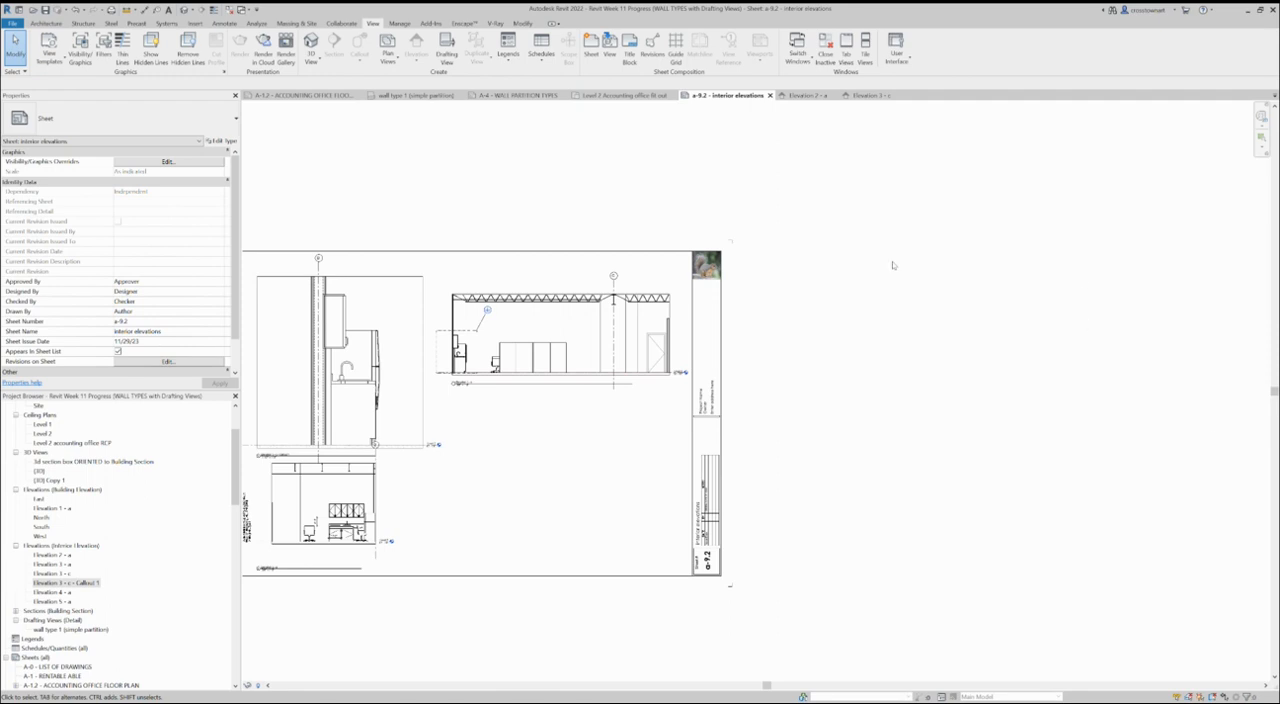
- Activate the enlarged callout view on the sheet and pull its crop region's left edge in close to the kitchenette wall
scroll(780, 410, down, 3)
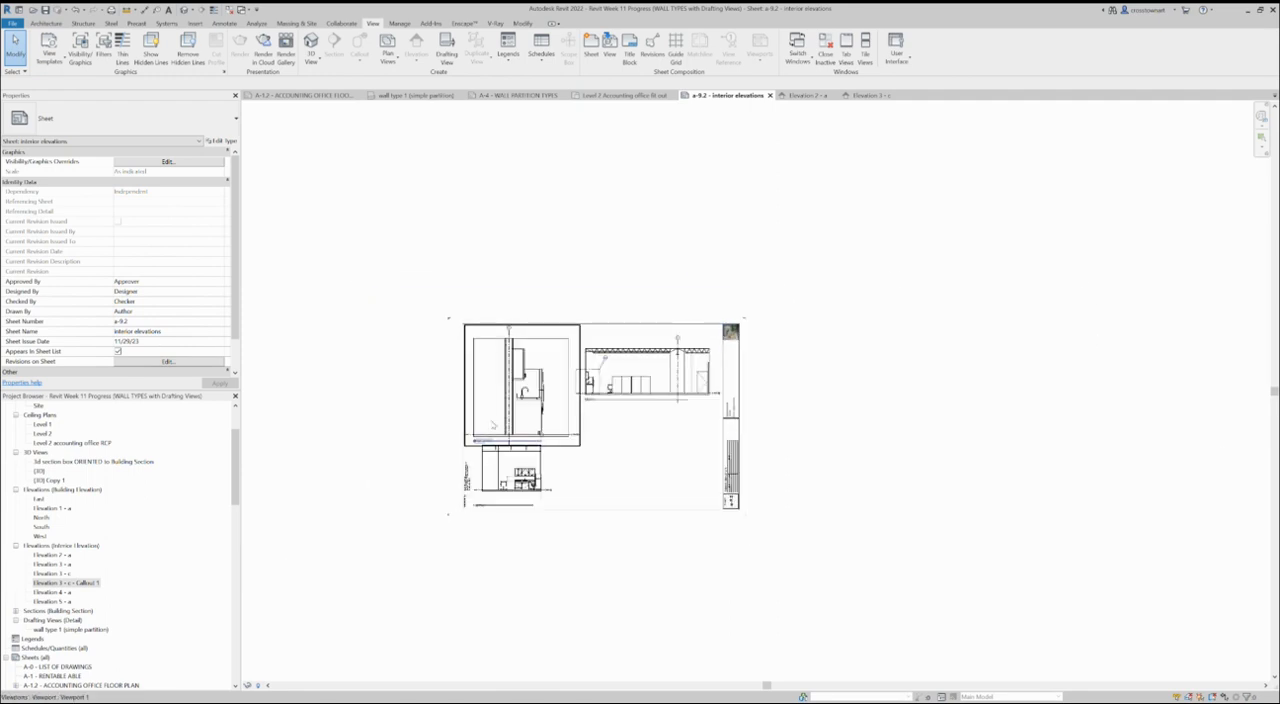
scroll(577, 441, up, 2)
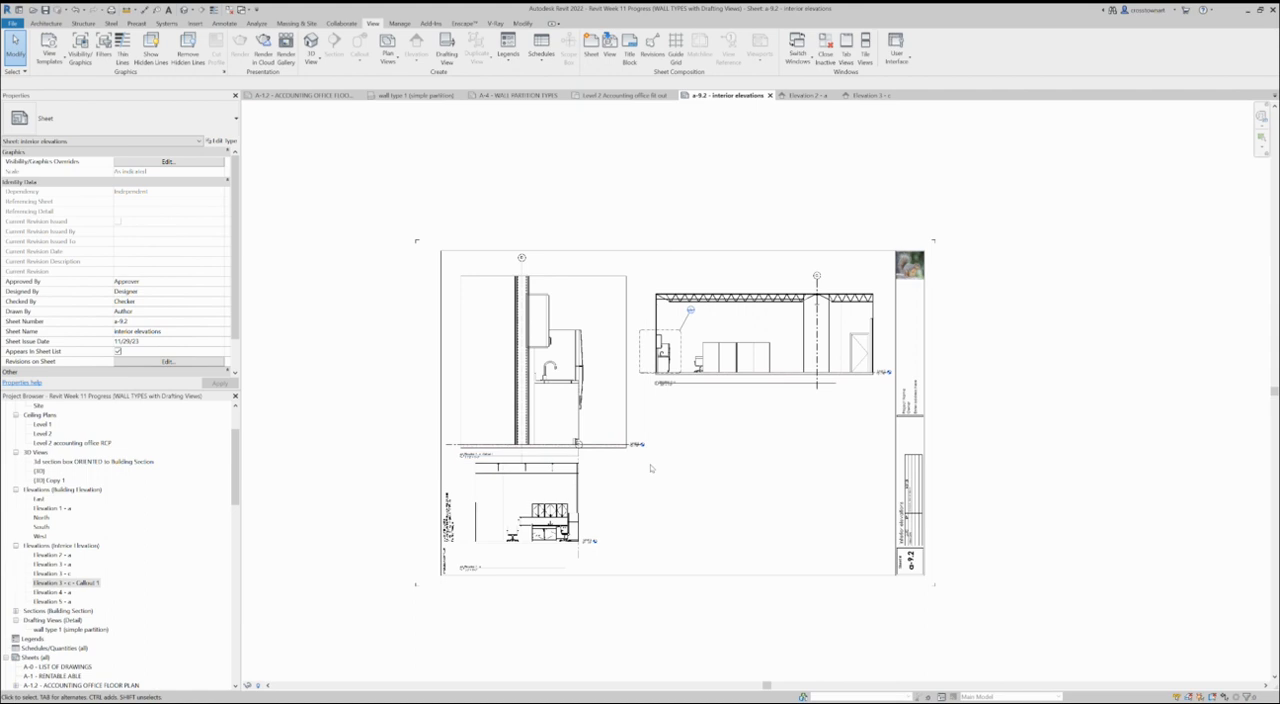
scroll(643, 377, up, 2)
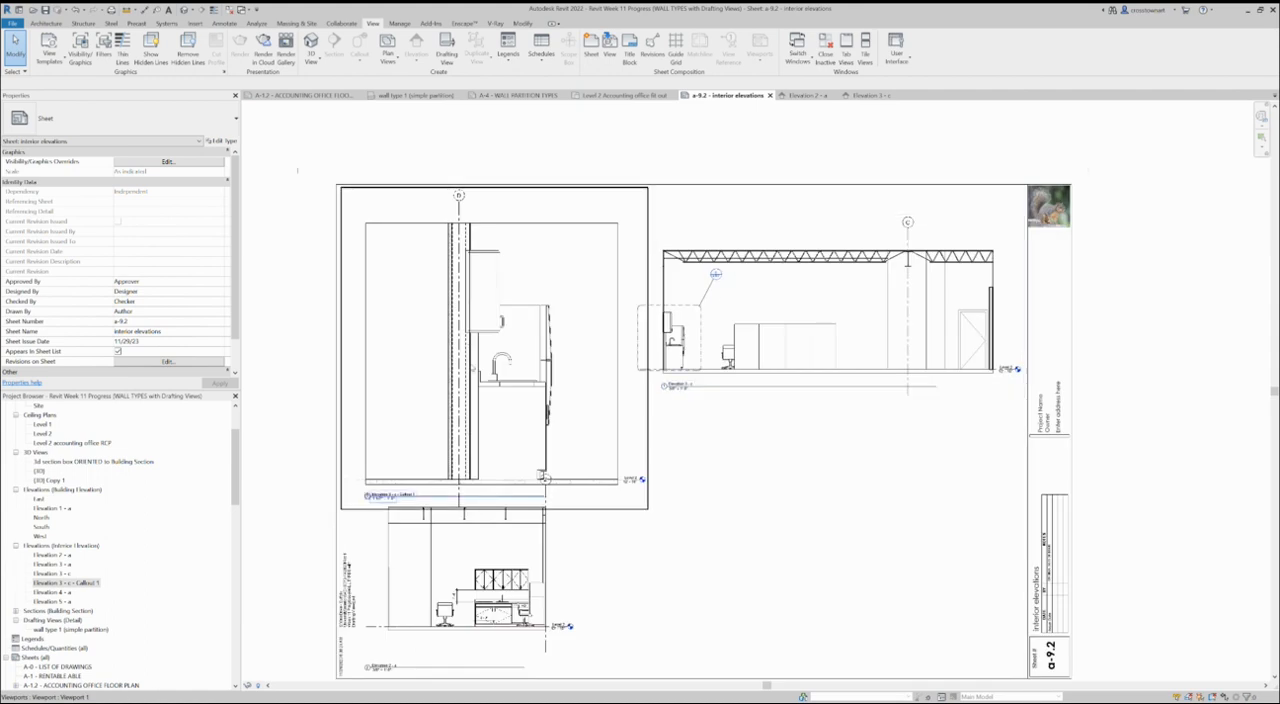
scroll(463, 432, up, 2)
scroll(463, 432, down, 1)
scroll(463, 436, down, 2)
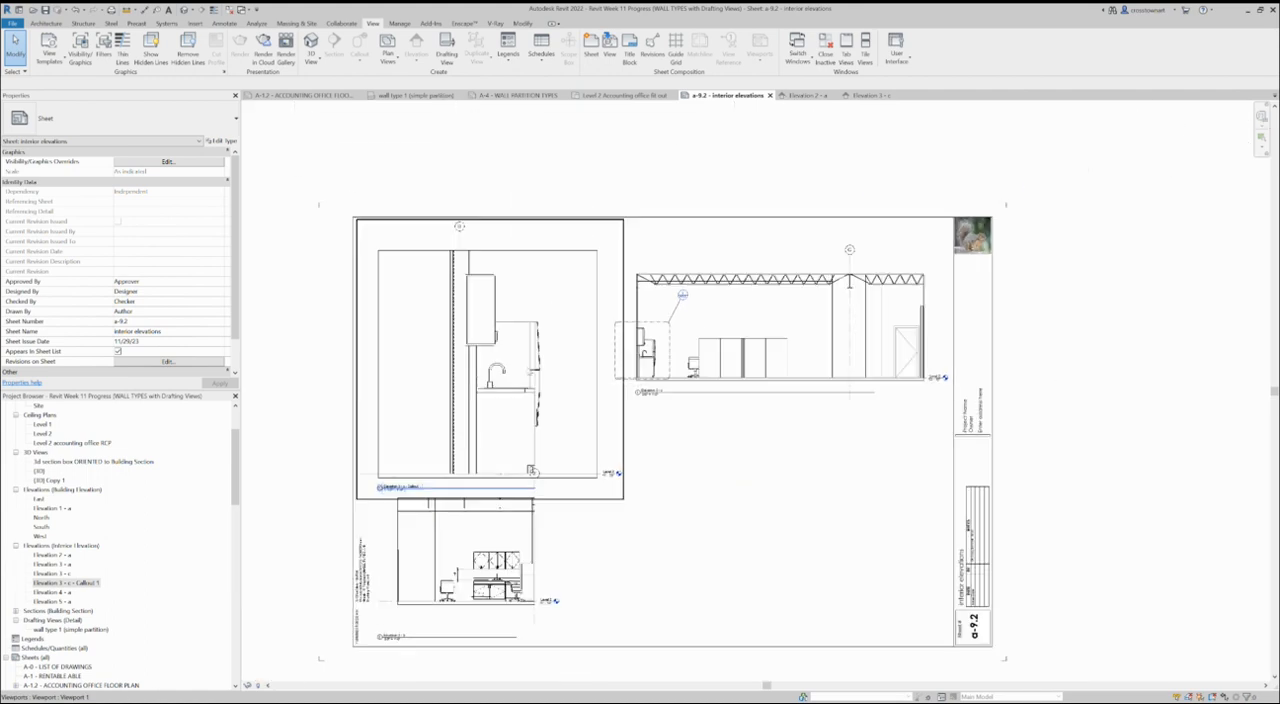
double_click(549, 256)
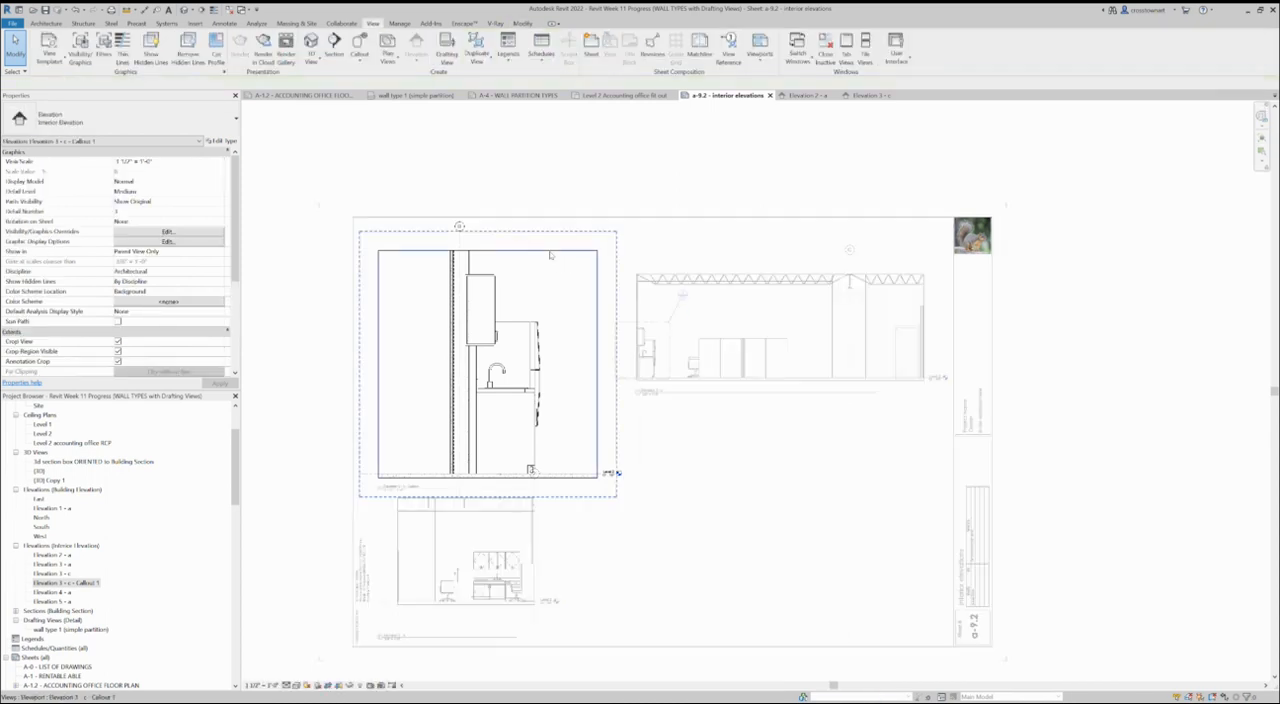
click(379, 401)
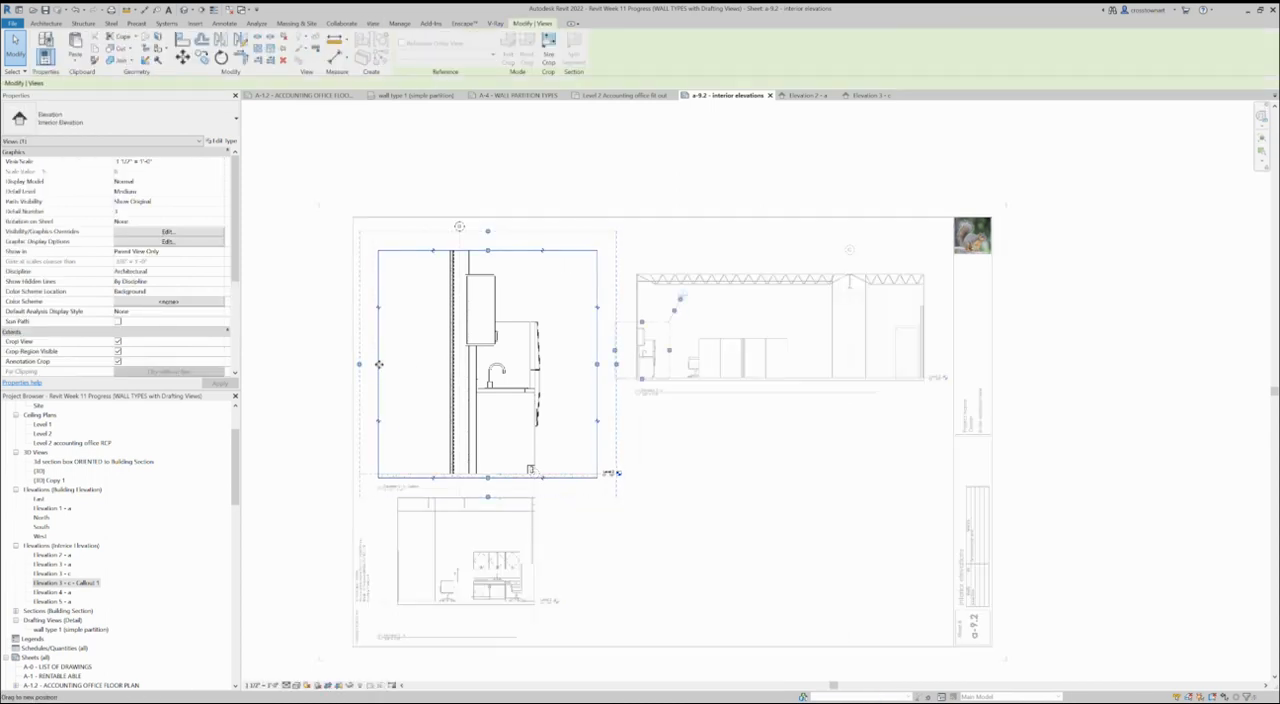
drag(455, 371, 457, 368)
key(Escape)
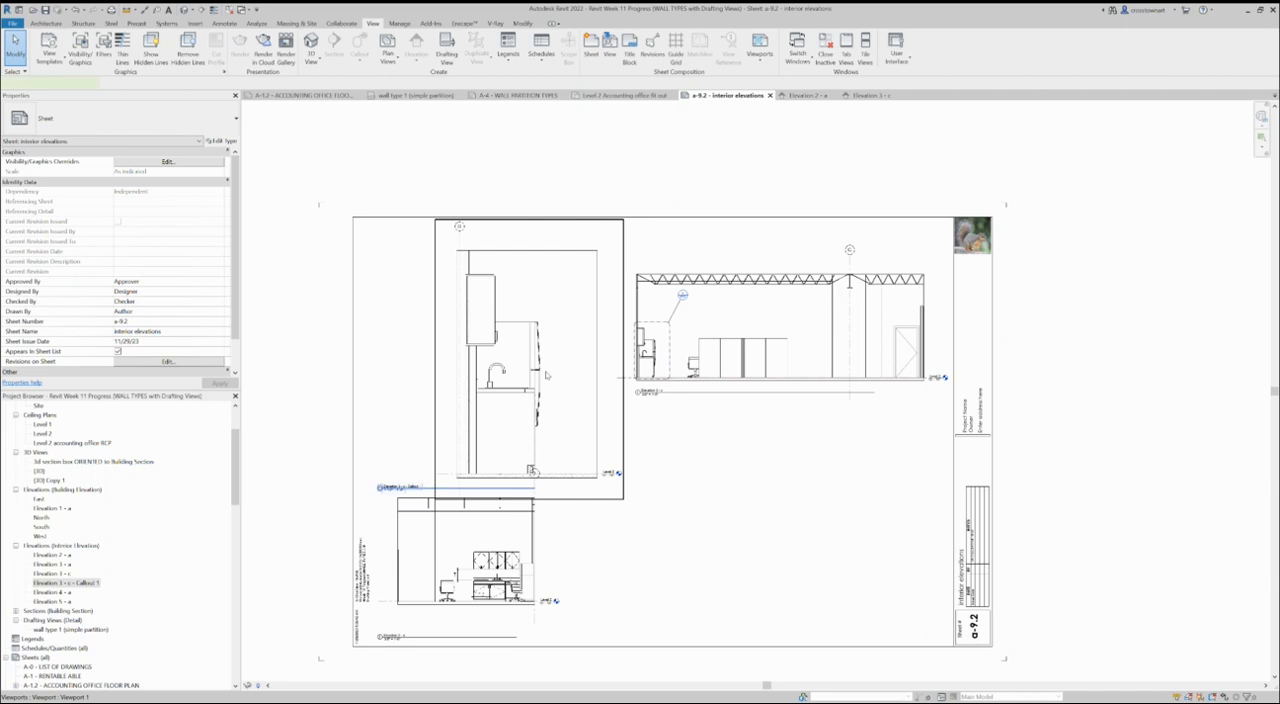
- Shift the narrowed callout viewport toward the sheet's left border and realign its view title directly beneath the drawing
click(505, 373)
drag(507, 373, 505, 373)
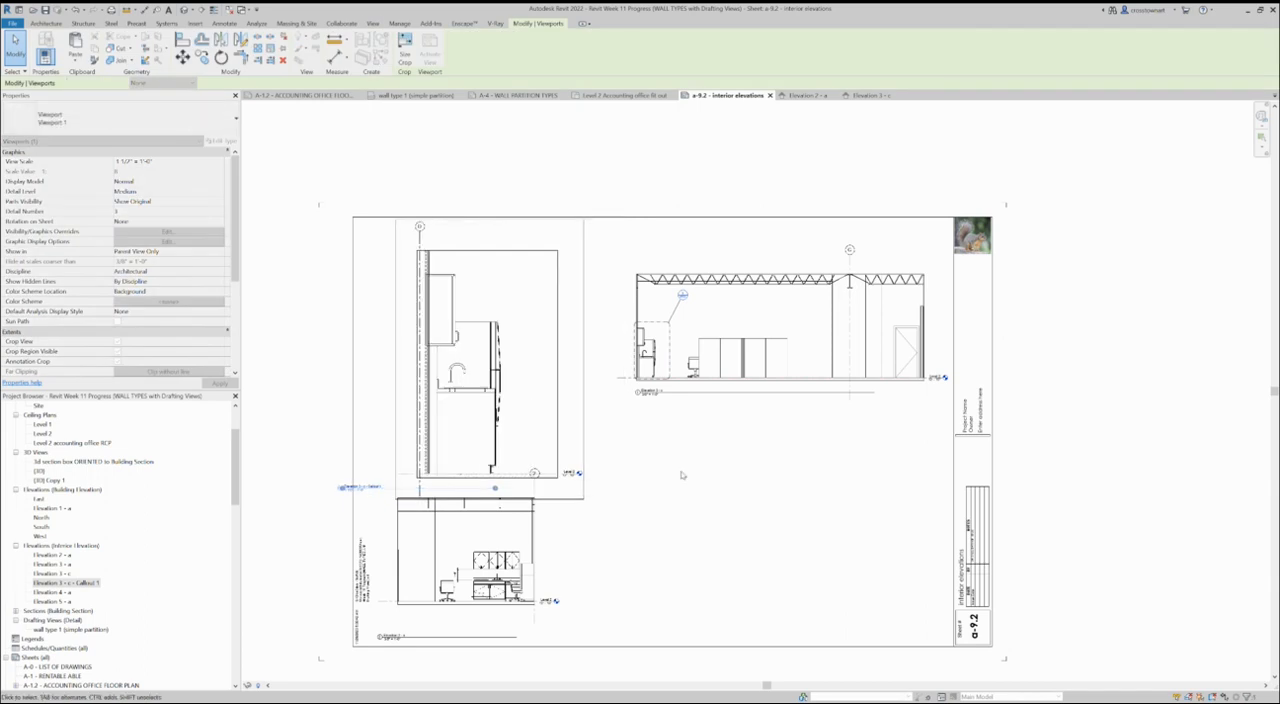
click(748, 507)
click(337, 505)
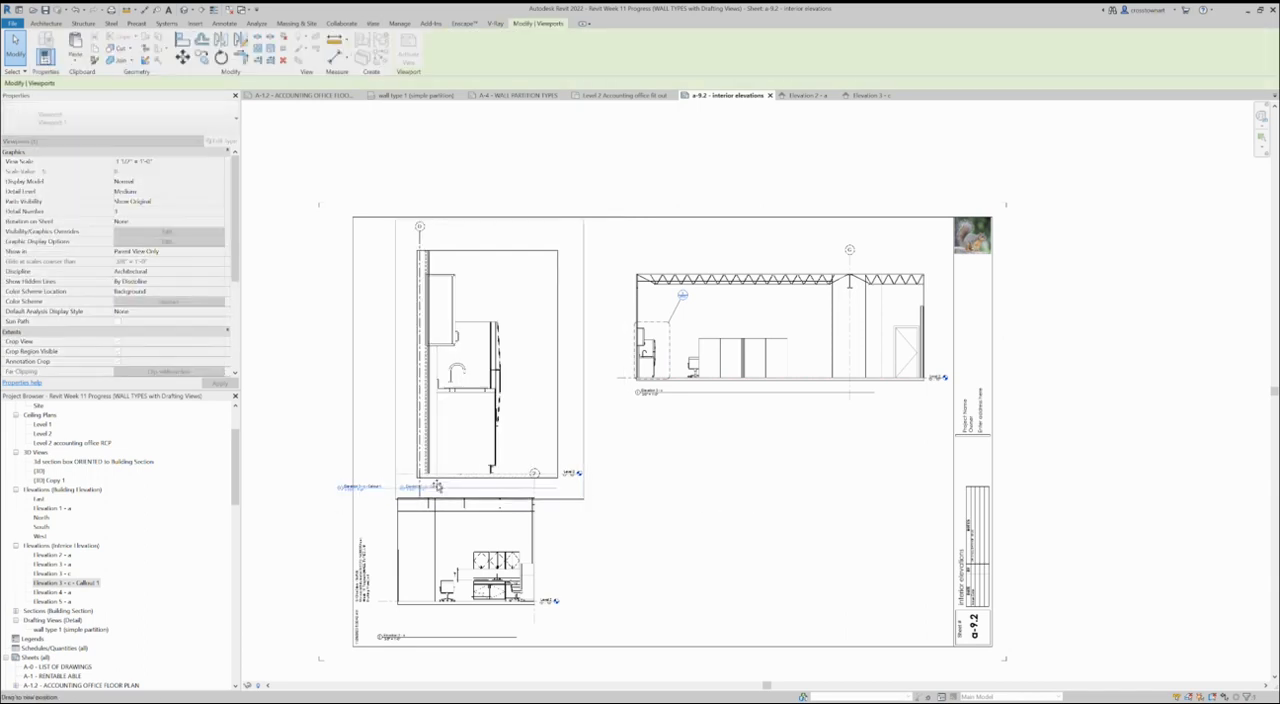
- Move the Elevation 2 - a viewport slightly down and right below the callout, and raise its view title to just beneath it
drag(492, 619, 504, 632)
click(487, 678)
drag(464, 650, 476, 627)
click(667, 559)
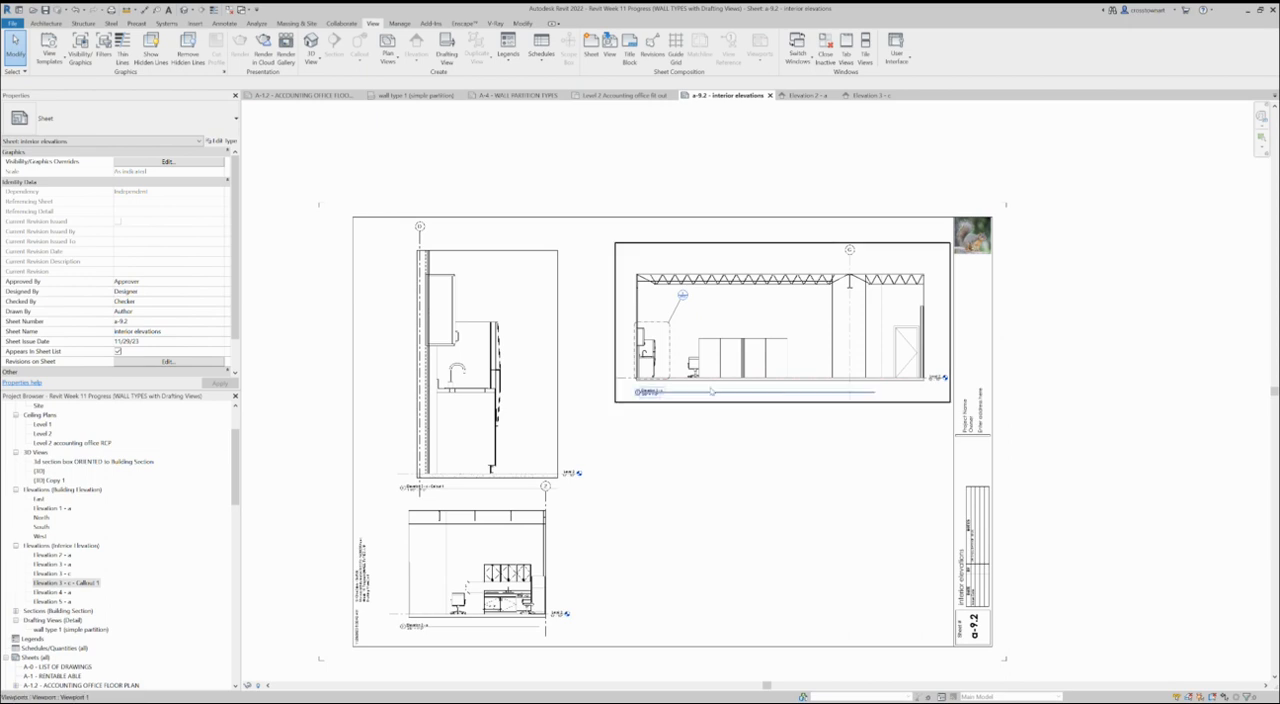
click(570, 613)
click(578, 613)
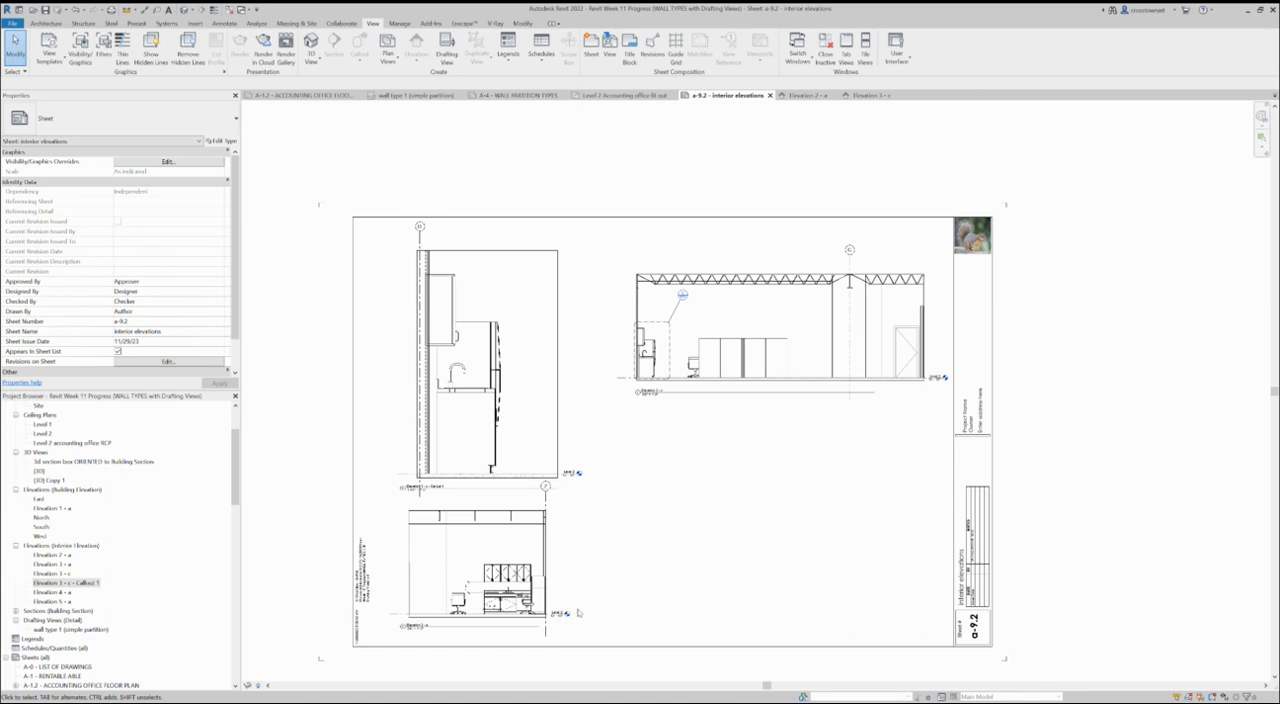
- Check the detail and sheet reference in the callout bubble on Elevation 3 - c against the enlarged callout drawing
scroll(681, 406, up, 2)
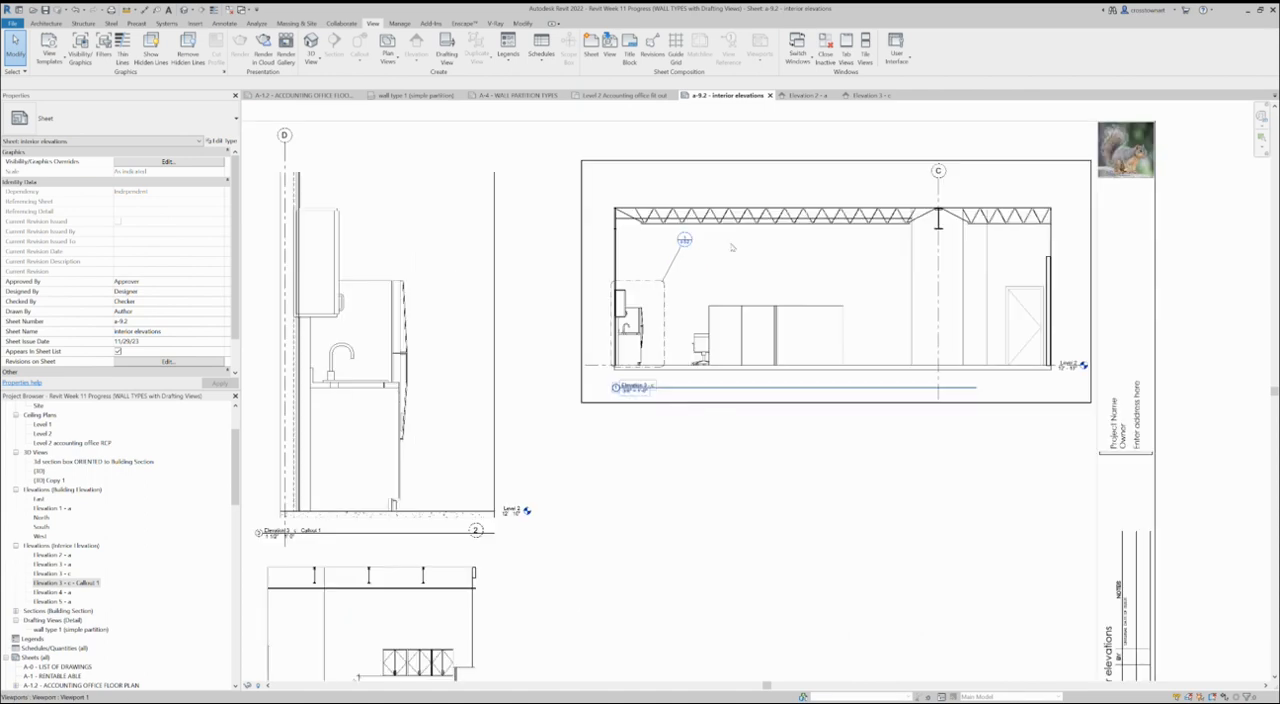
scroll(690, 282, down, 1)
scroll(688, 288, up, 4)
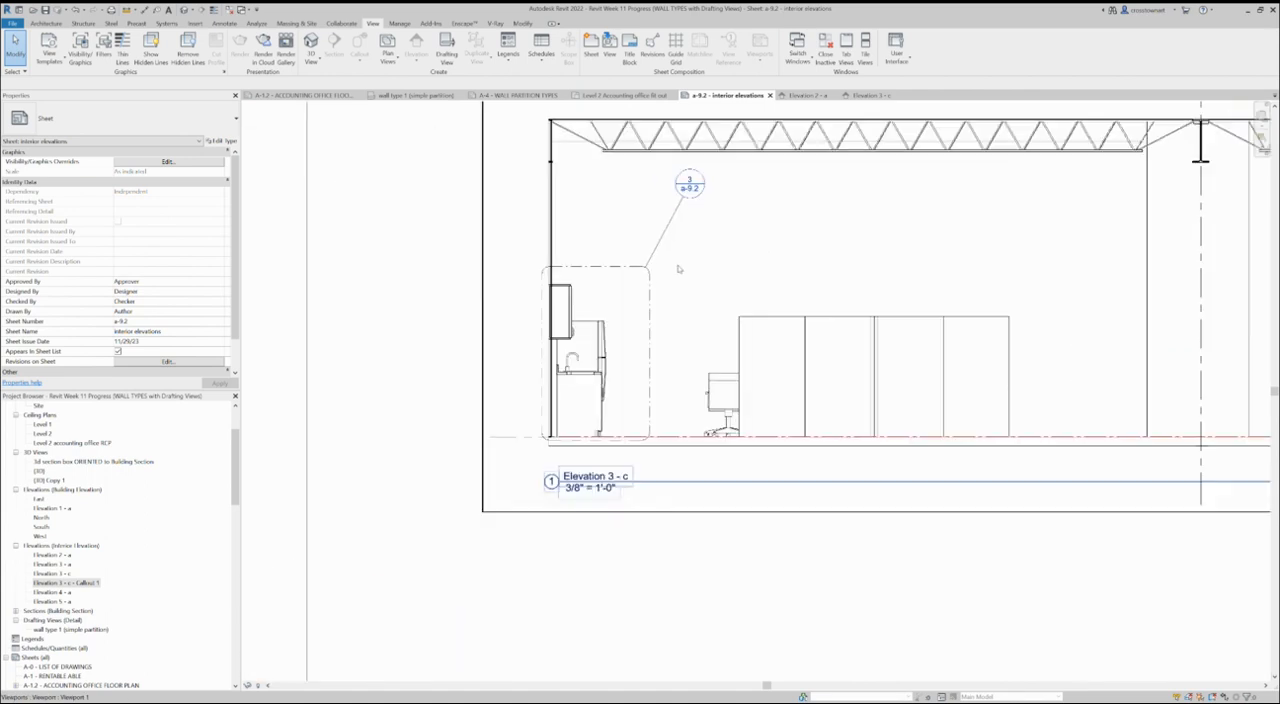
scroll(670, 274, down, 2)
scroll(734, 279, down, 2)
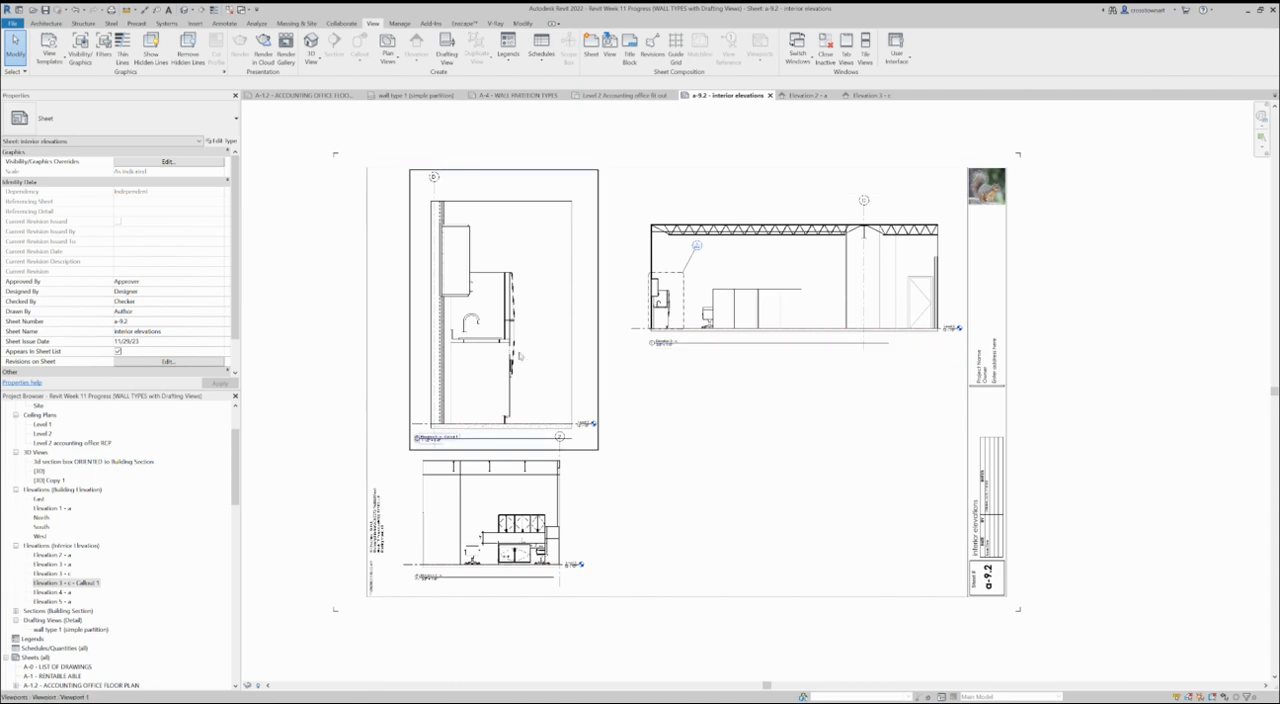
scroll(697, 273, up, 5)
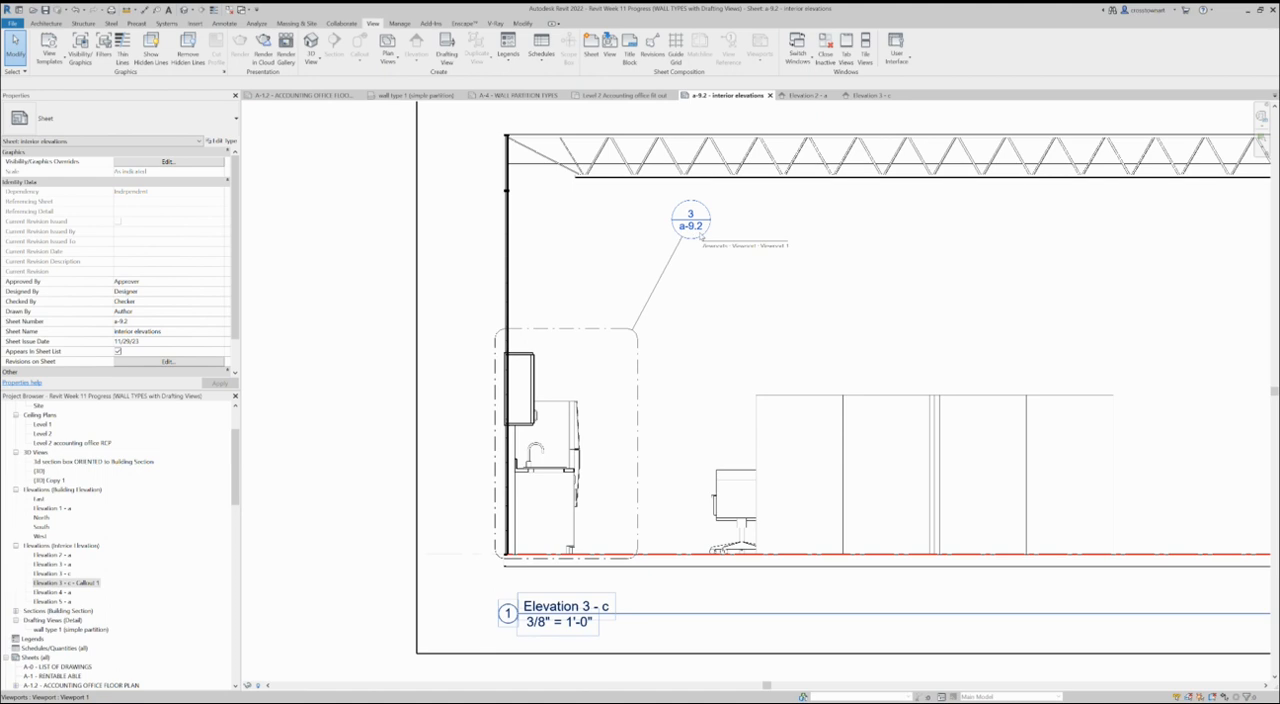
scroll(690, 225, down, 5)
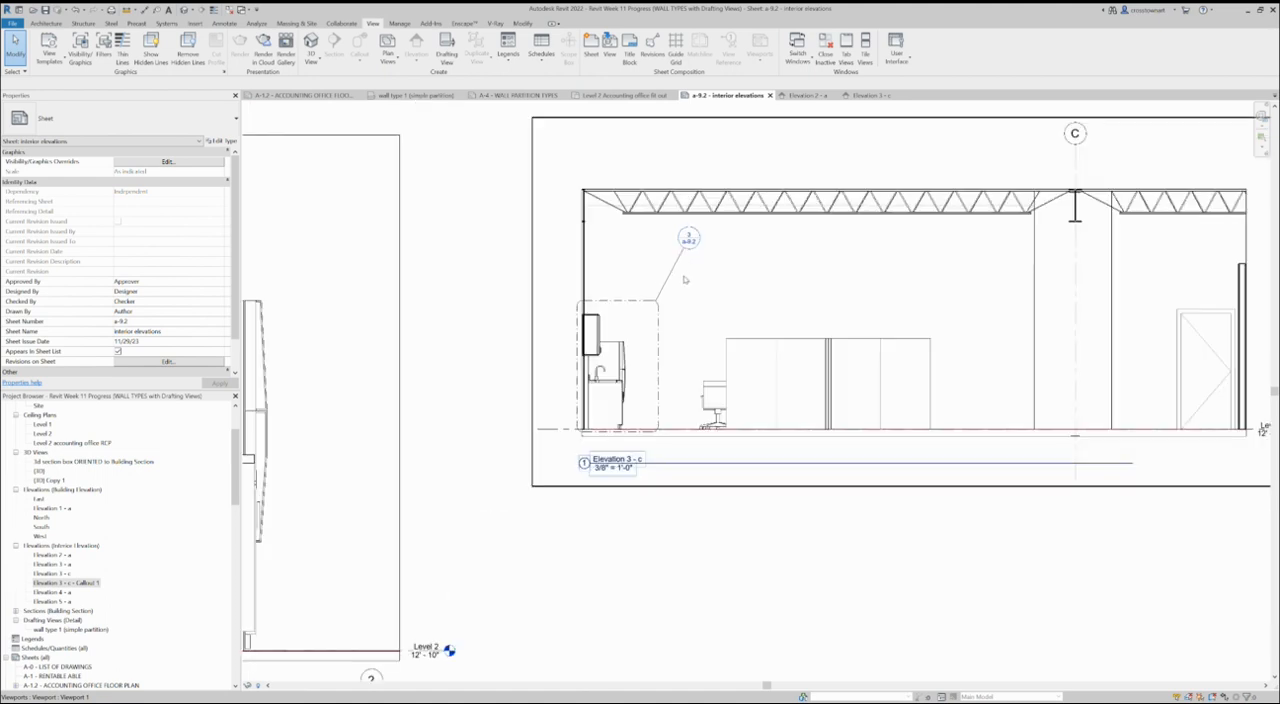
scroll(658, 299, down, 3)
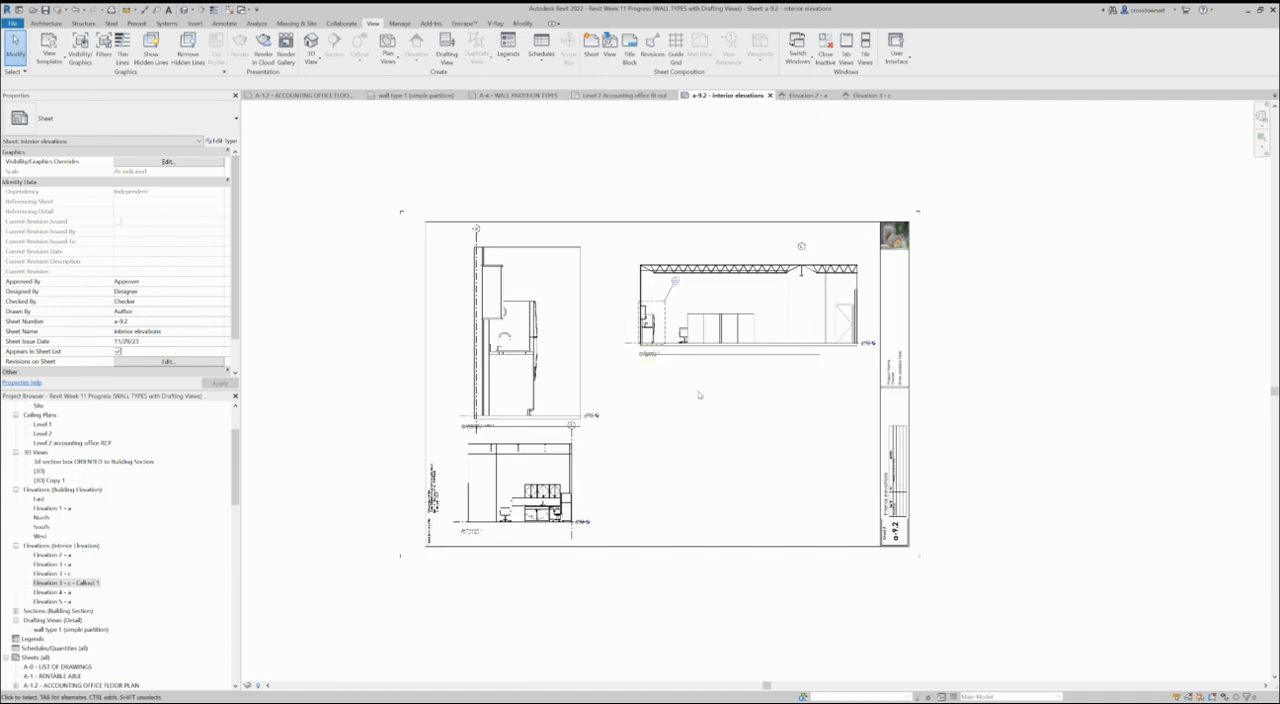
- Activate the enlarged callout view and draw a new callout around the floor slab near the Level 2 marker
scroll(489, 489, up, 5)
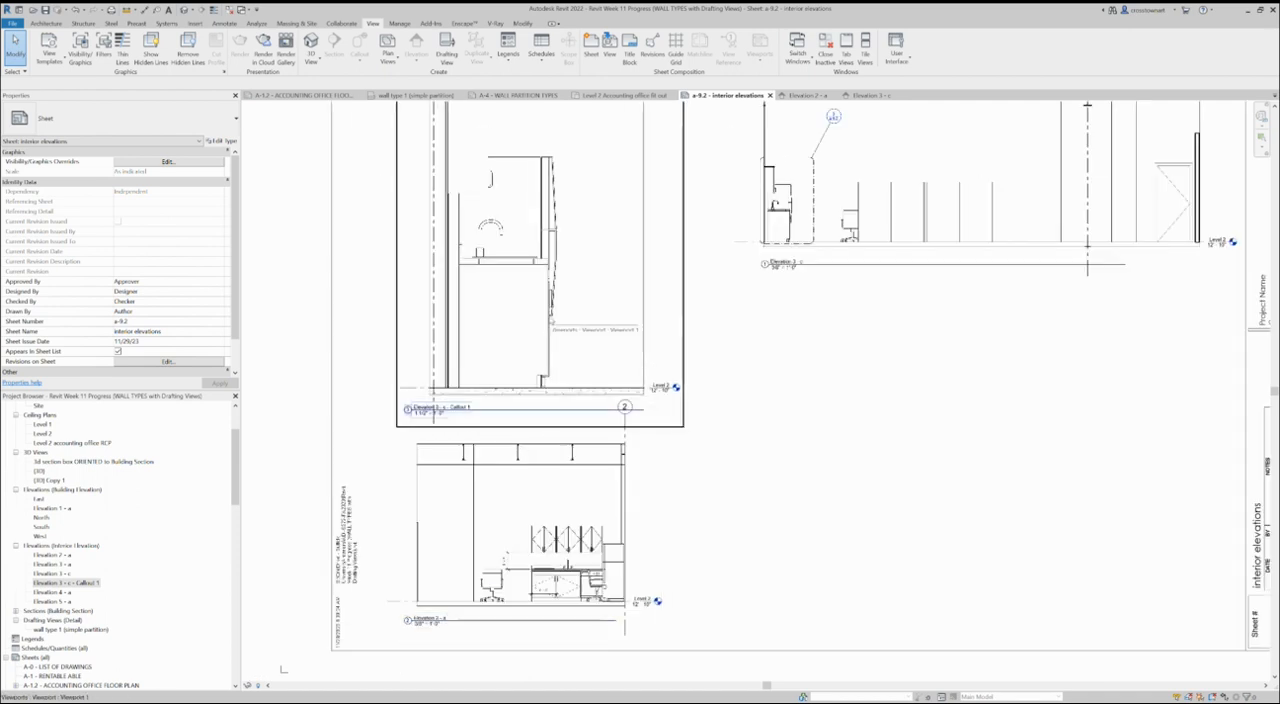
double_click(556, 333)
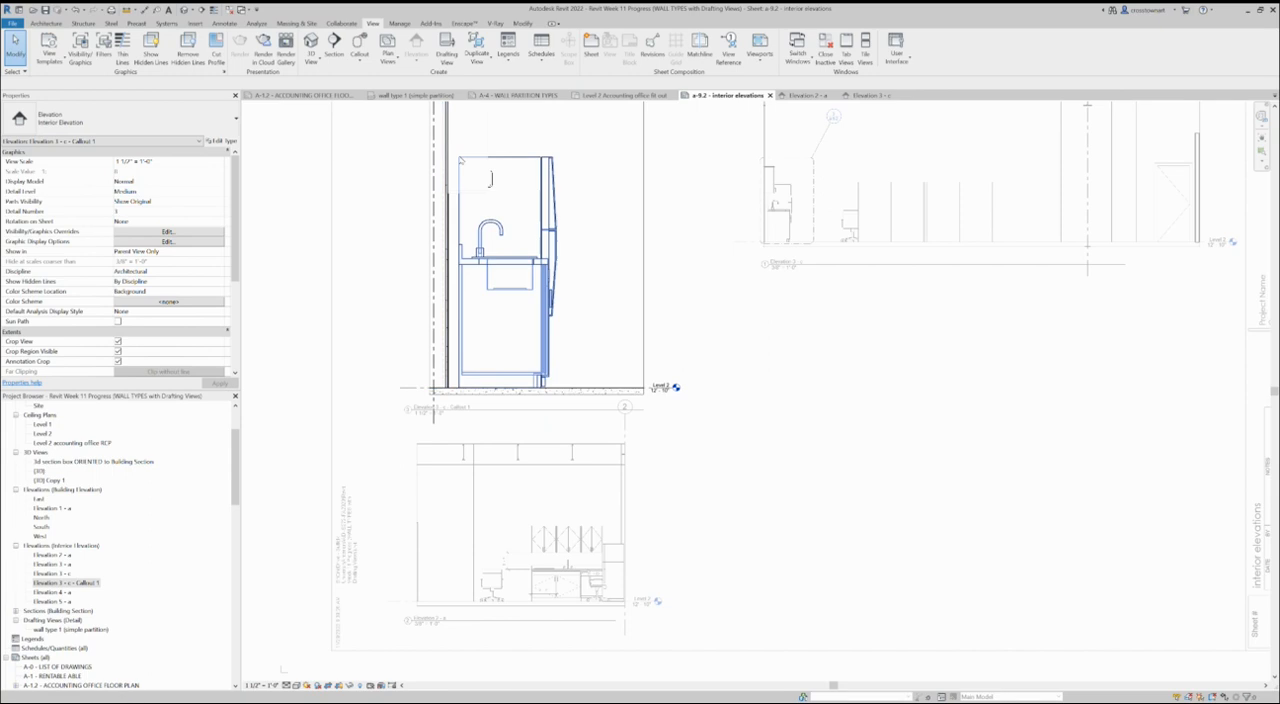
click(360, 52)
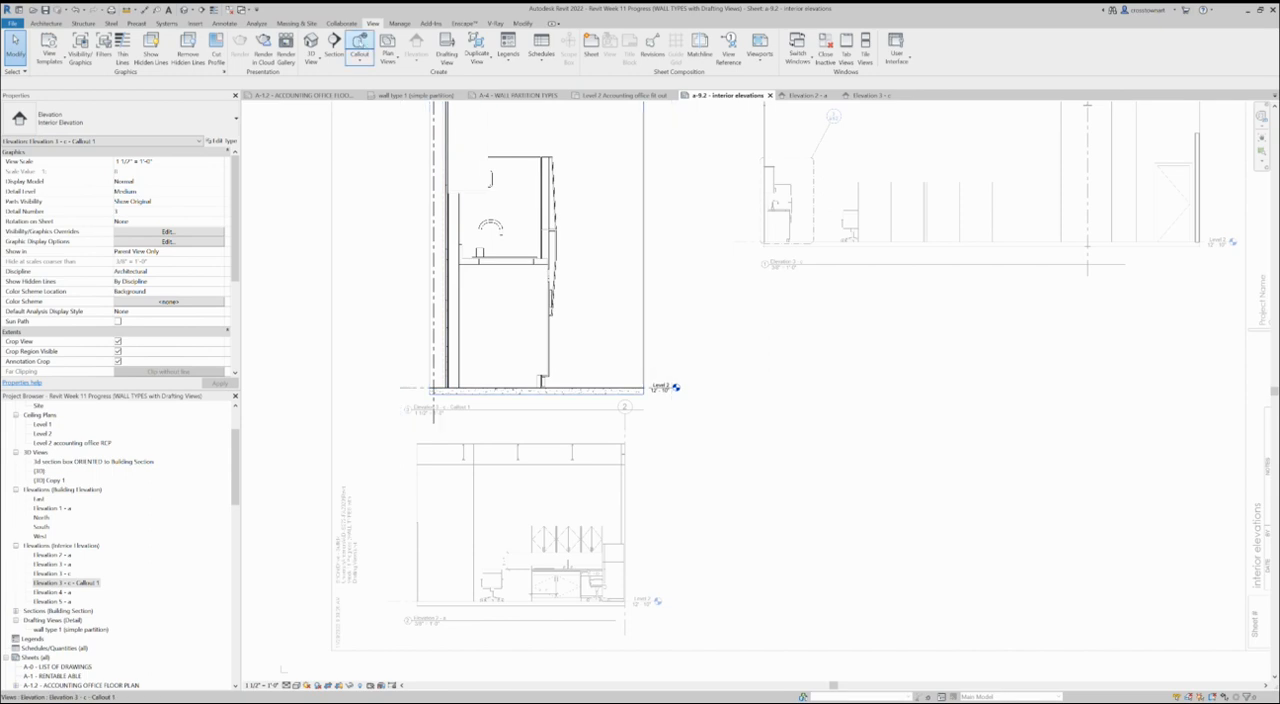
click(593, 377)
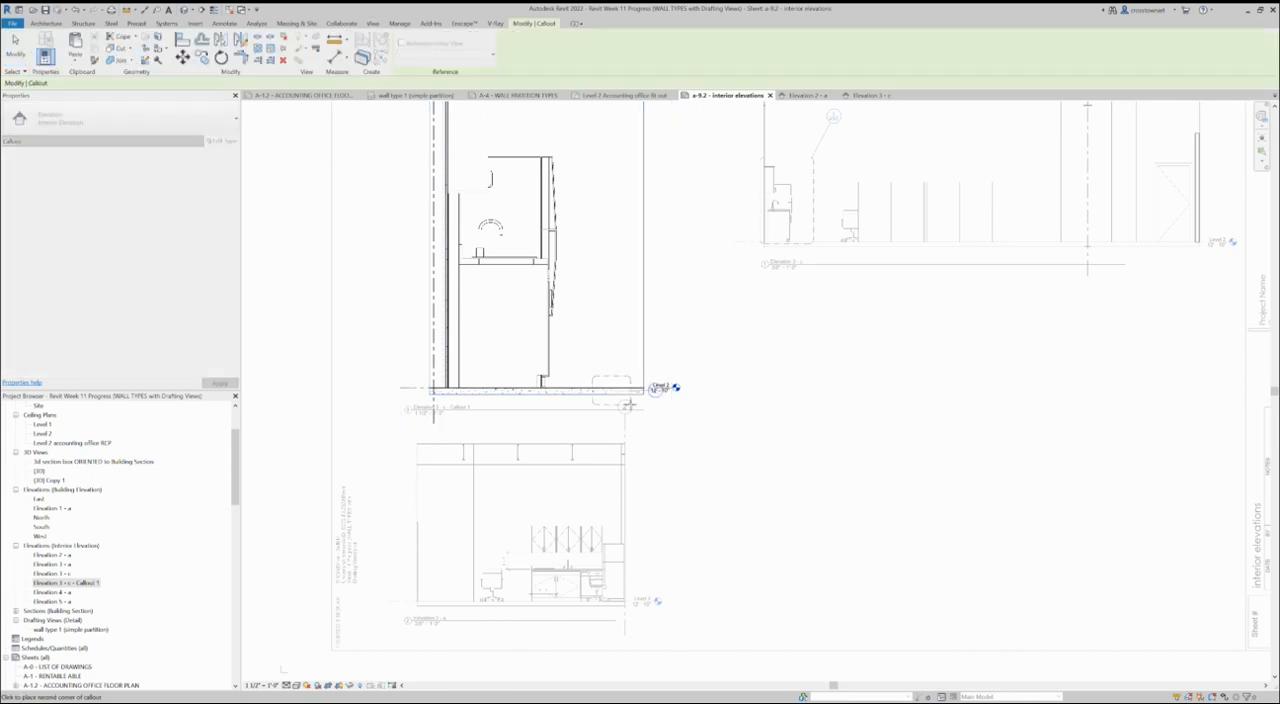
scroll(624, 402, up, 3)
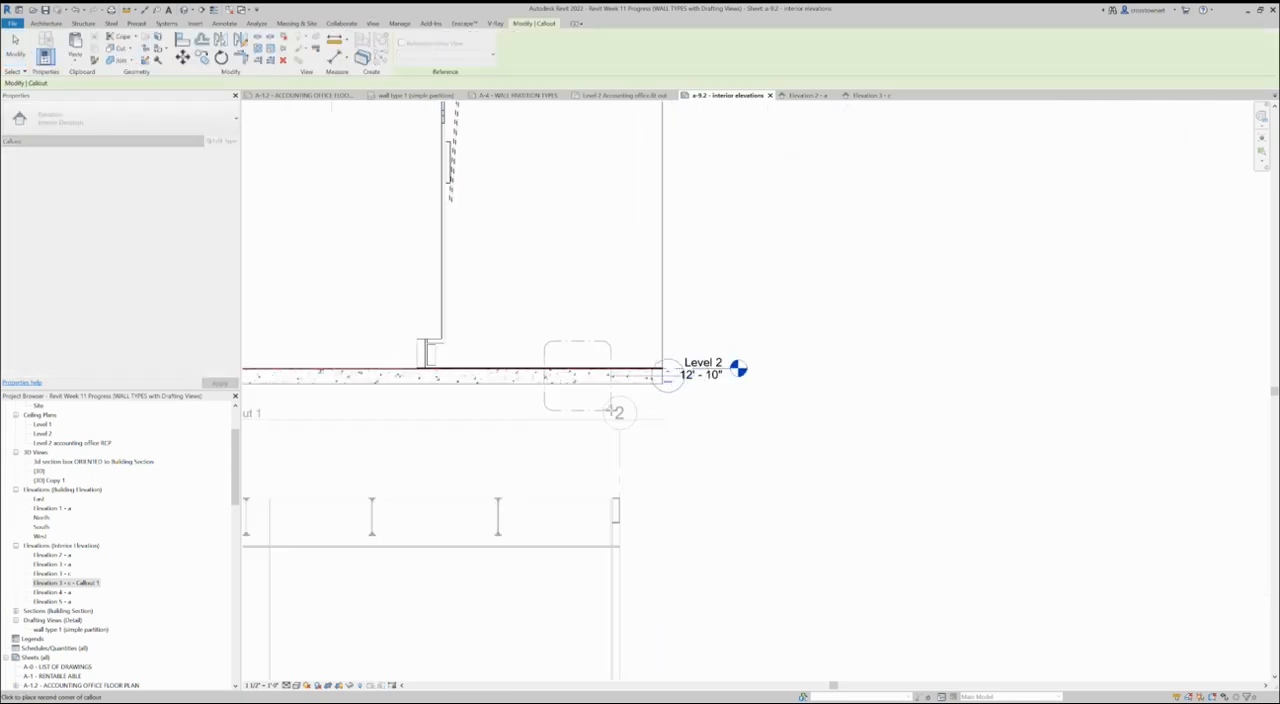
click(641, 402)
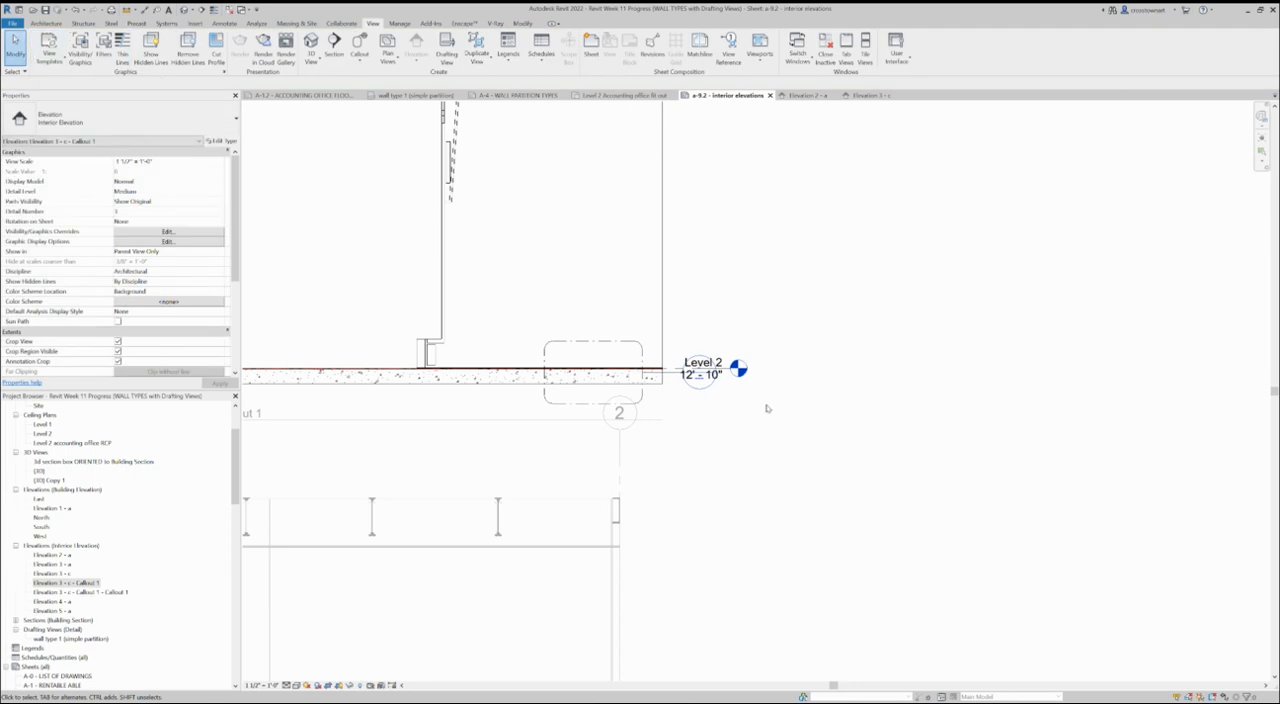
- Move the new floor callout's head up above its boundary, clear of the Level 2 marker
click(642, 396)
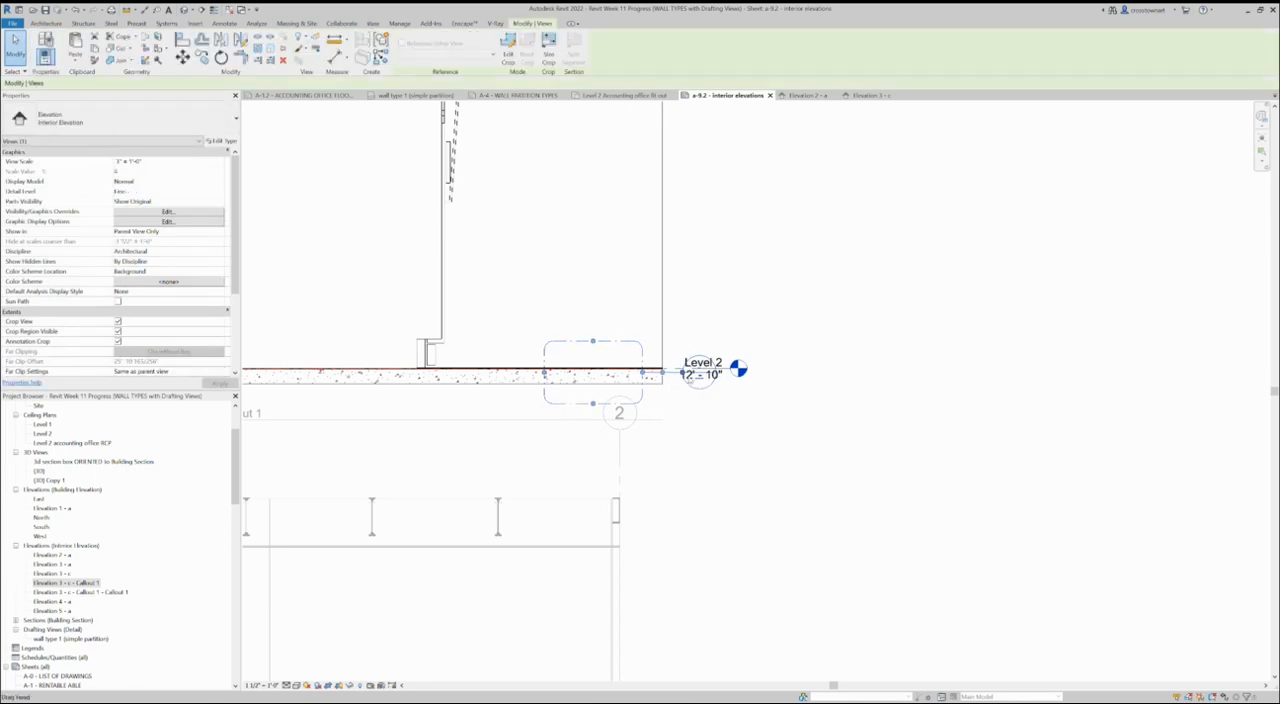
drag(684, 374, 631, 255)
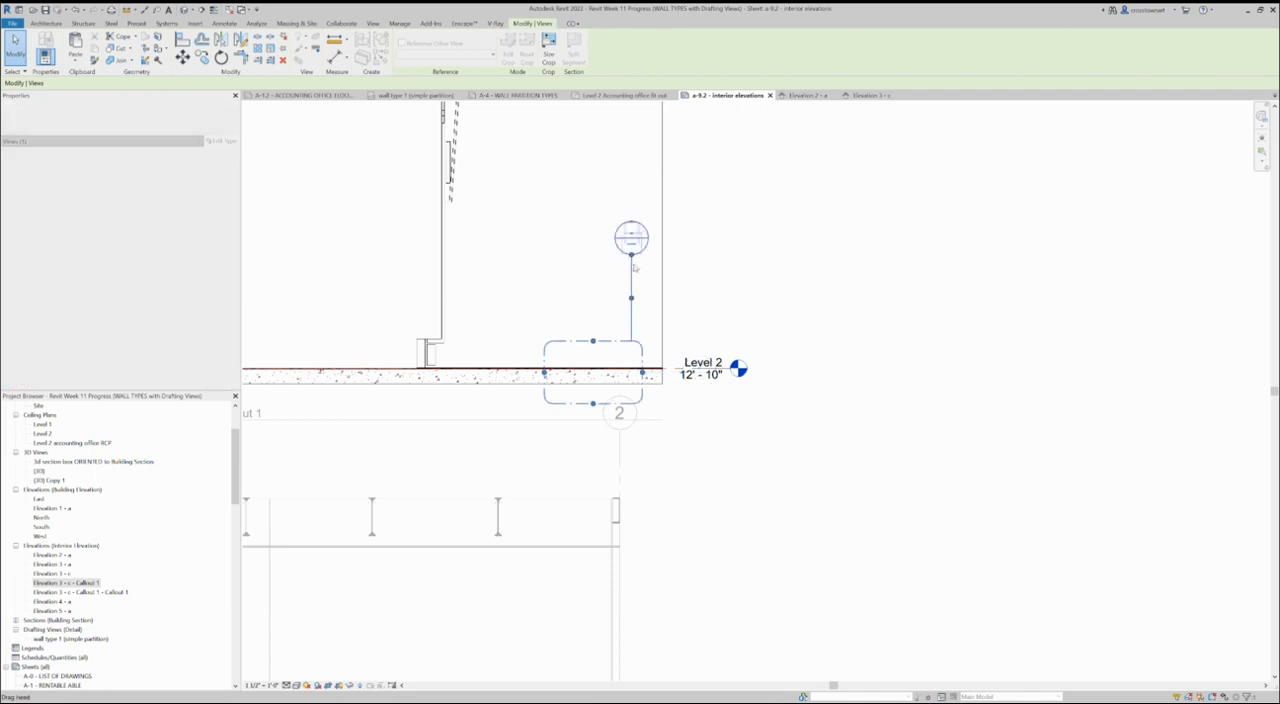
click(829, 296)
scroll(754, 336, down, 2)
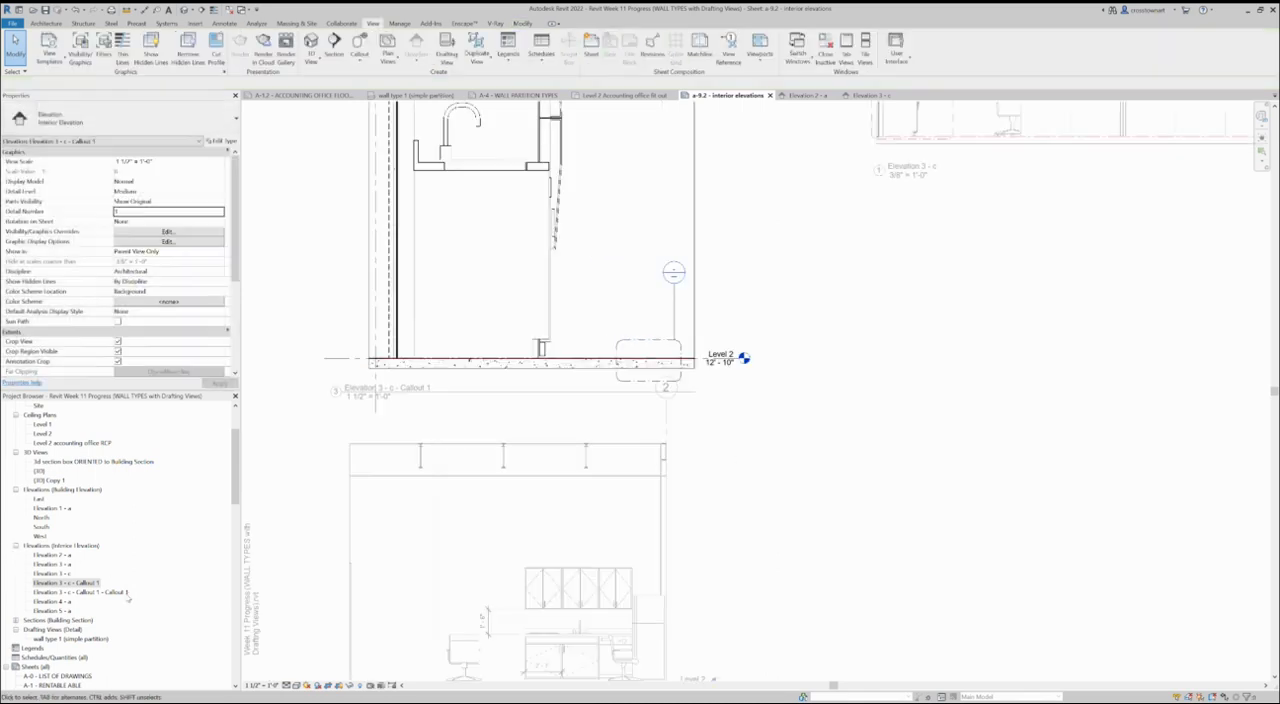
- Create a new sheet with the D 22 x 34 Horizontal squirrel title block
scroll(127, 597, down, 2)
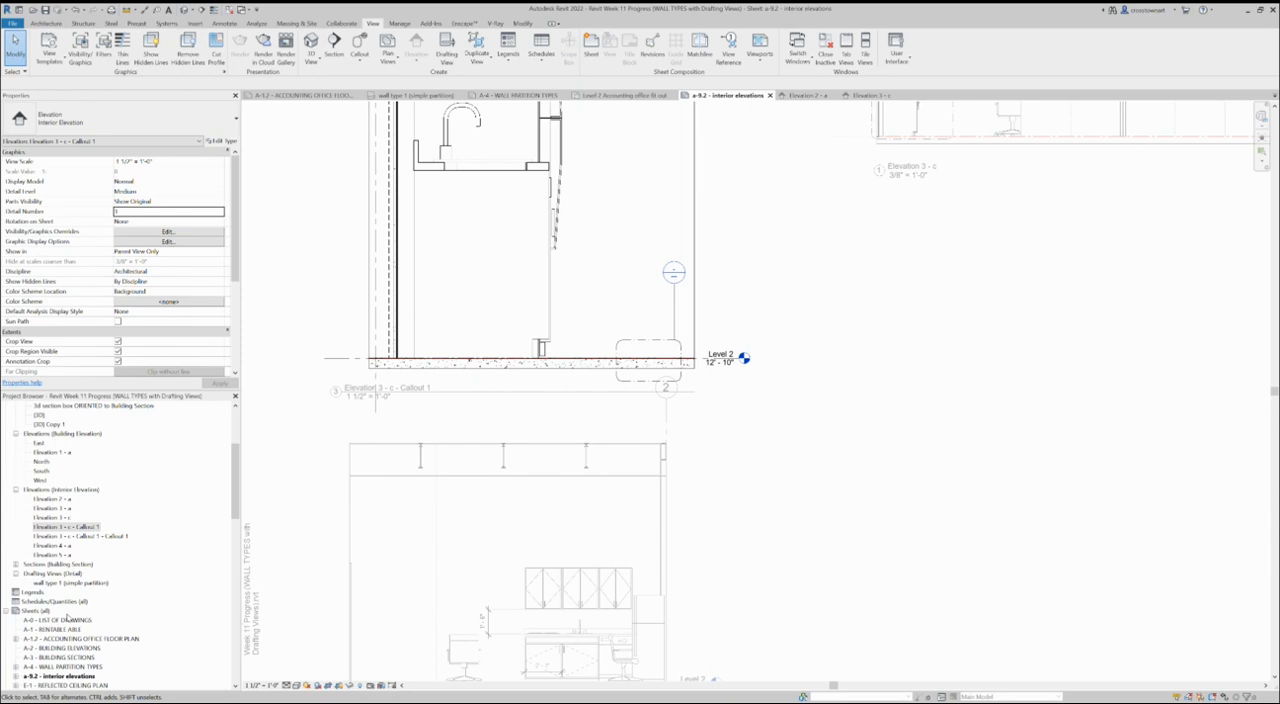
right_click(39, 613)
click(108, 618)
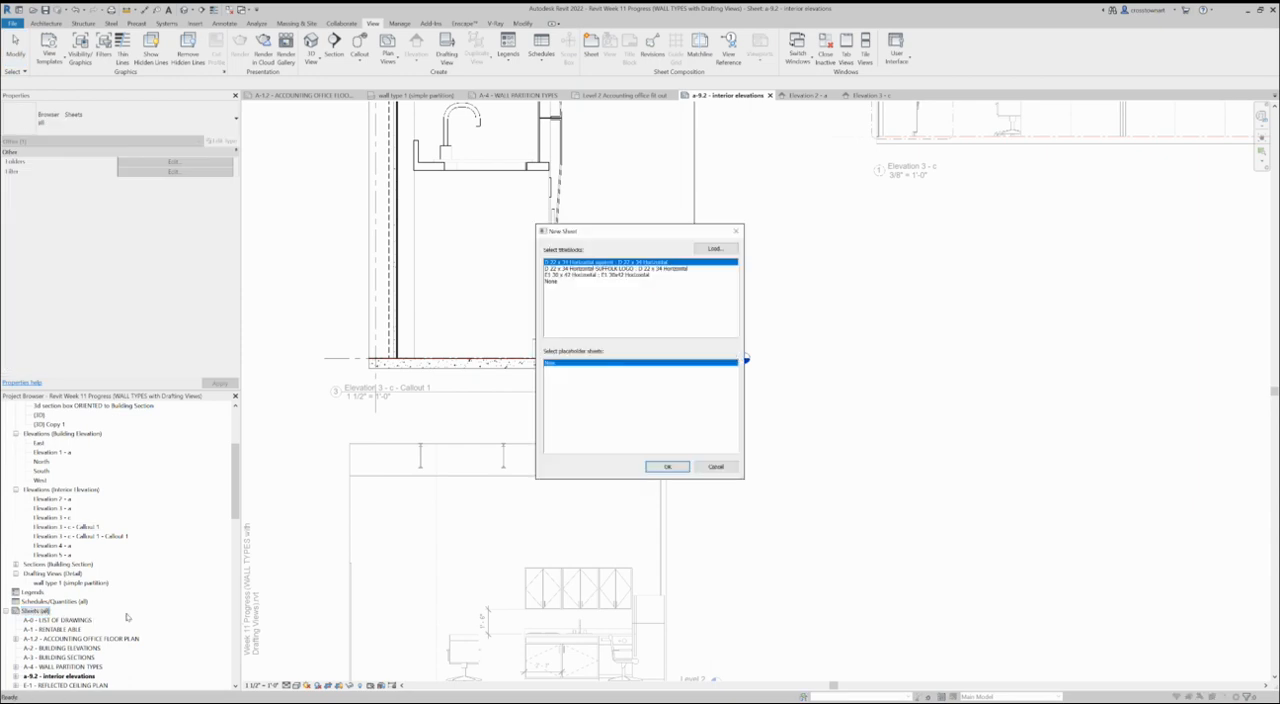
click(666, 467)
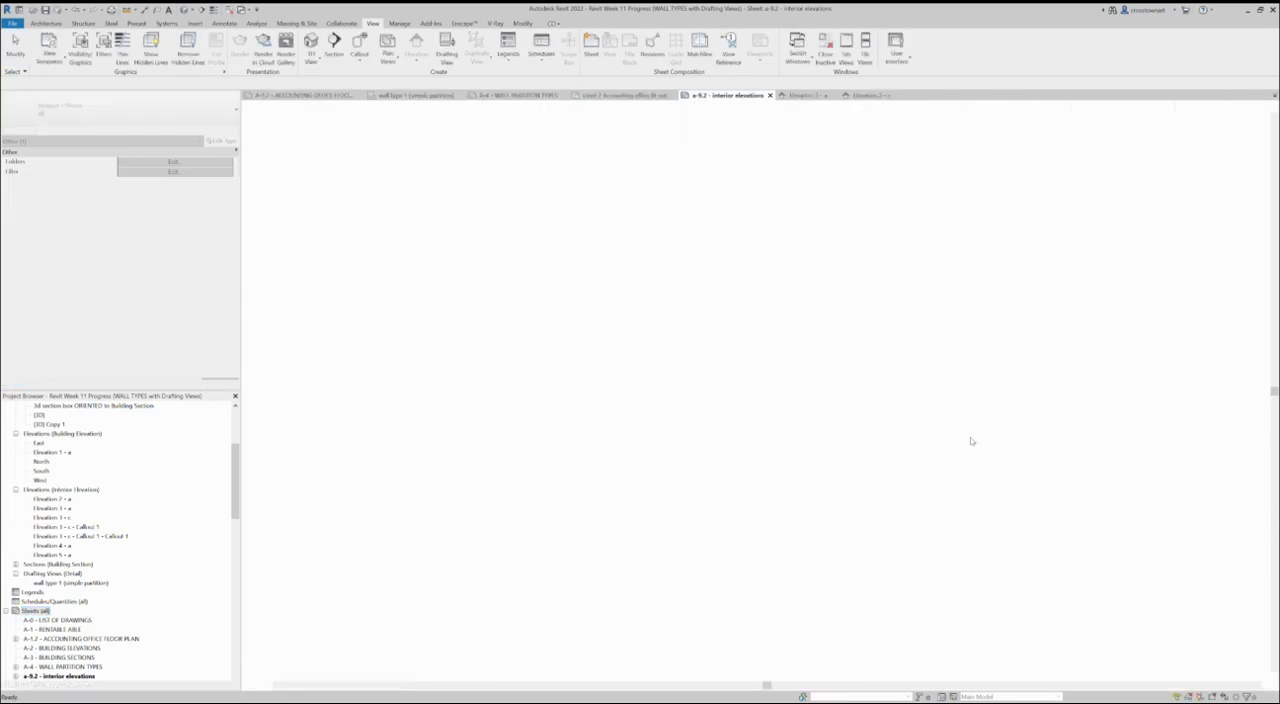
- Number the new sheet a-5 and name it details in its title block
click(1114, 610)
click(1114, 610)
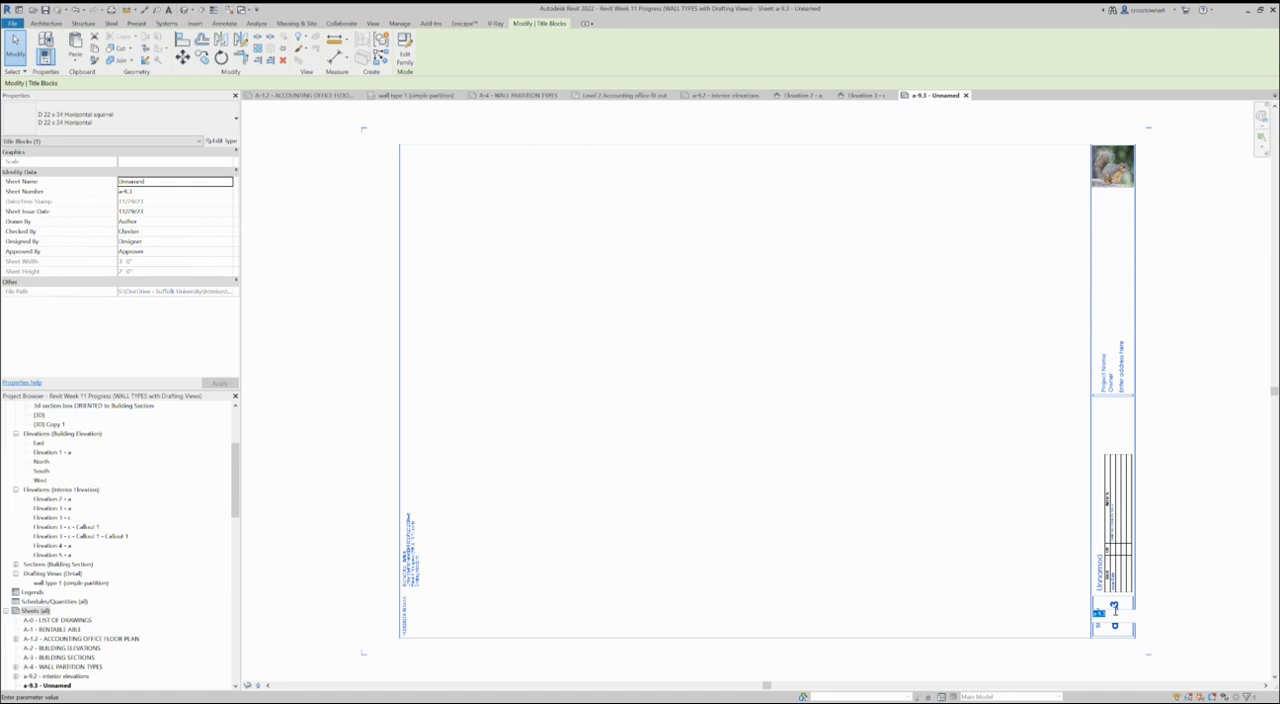
text(A)
key(Return)
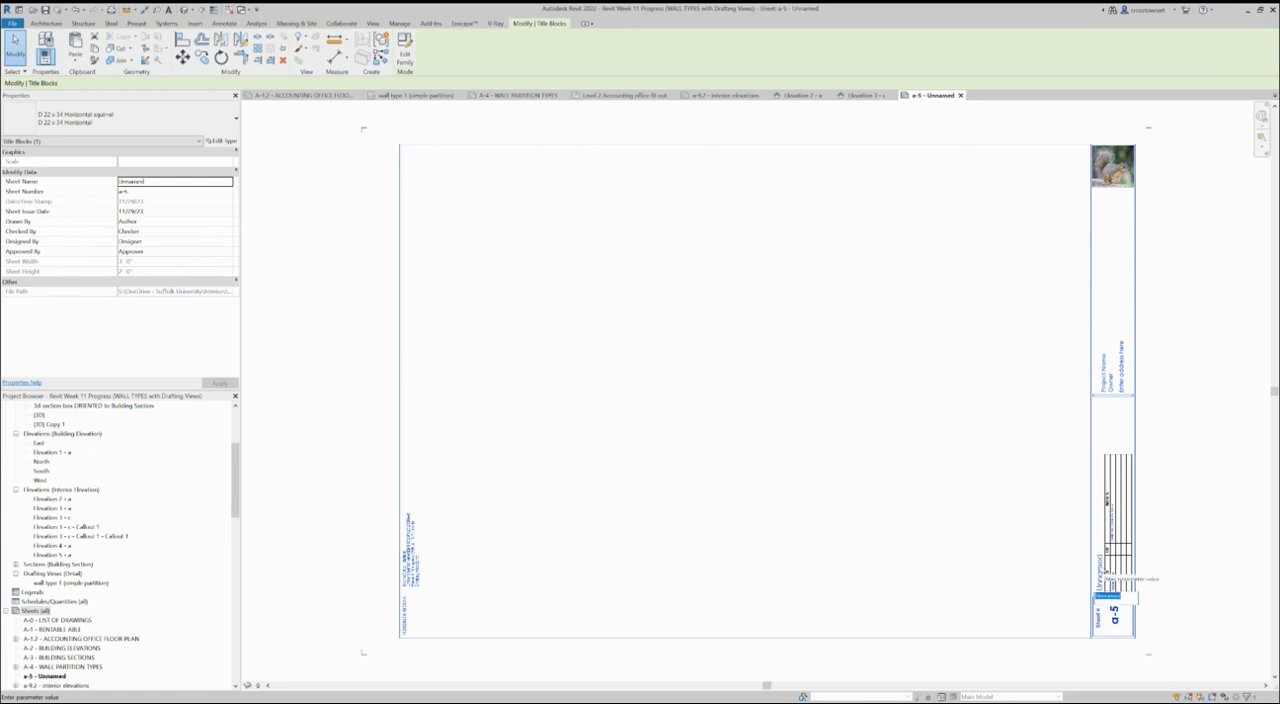
key(Return)
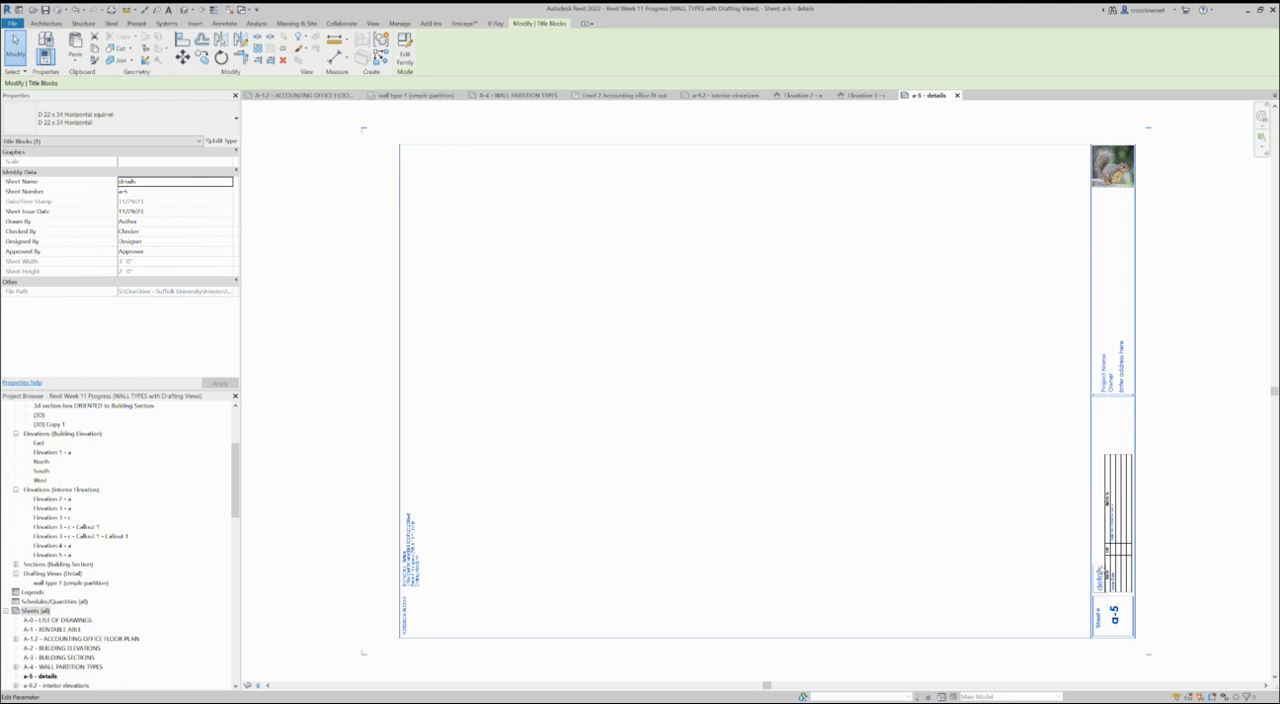
click(836, 511)
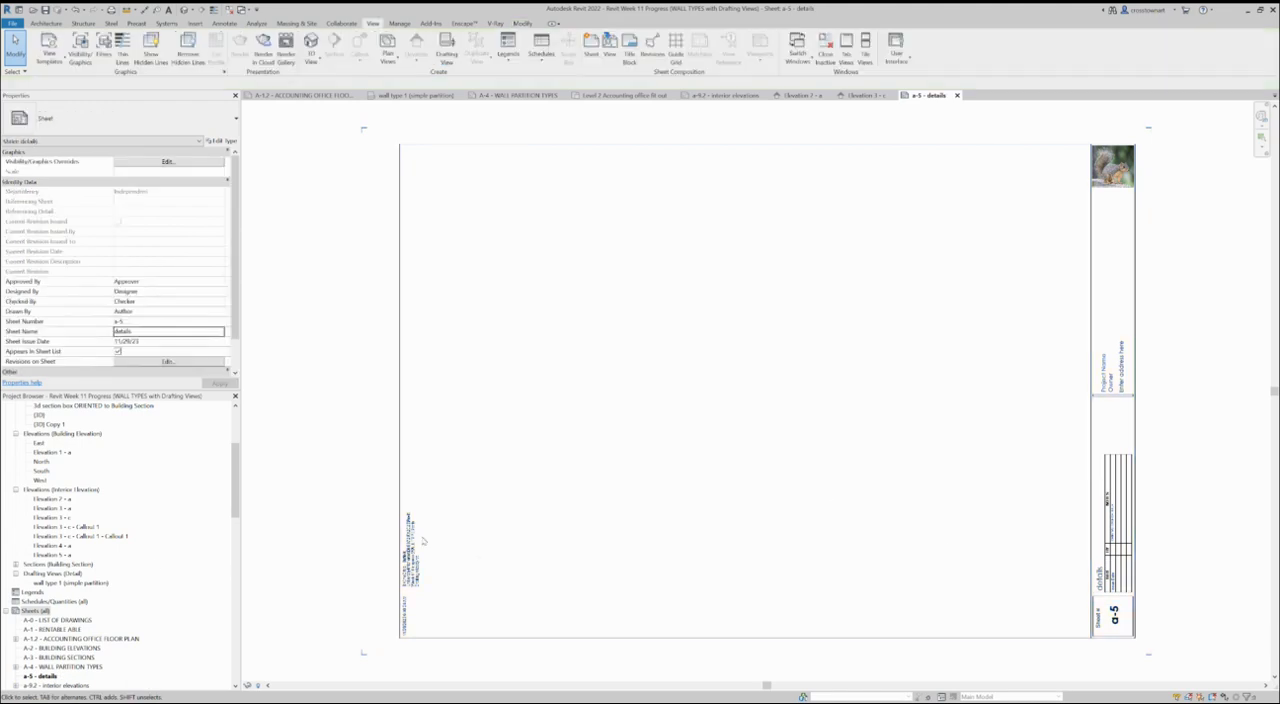
- Place the Elevation 3 - c - Callout 1 - Callout 1 view in the upper-right area of sheet a-5
click(110, 537)
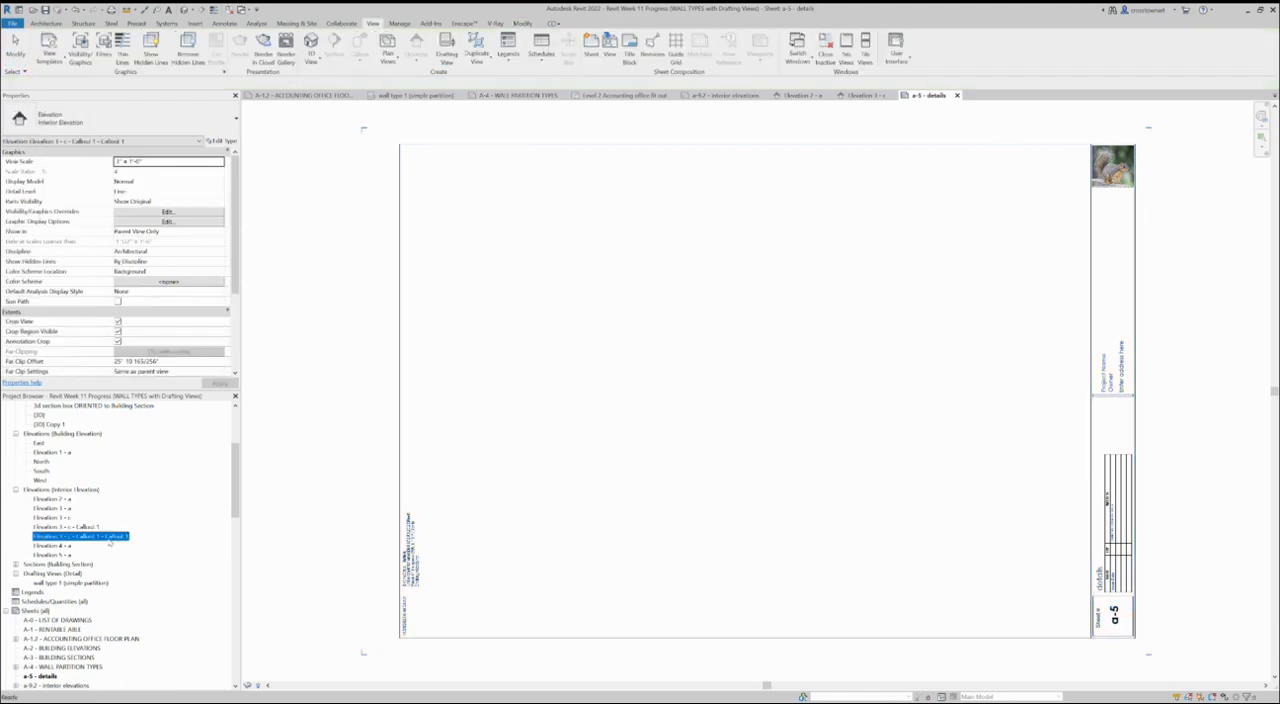
drag(987, 312, 980, 271)
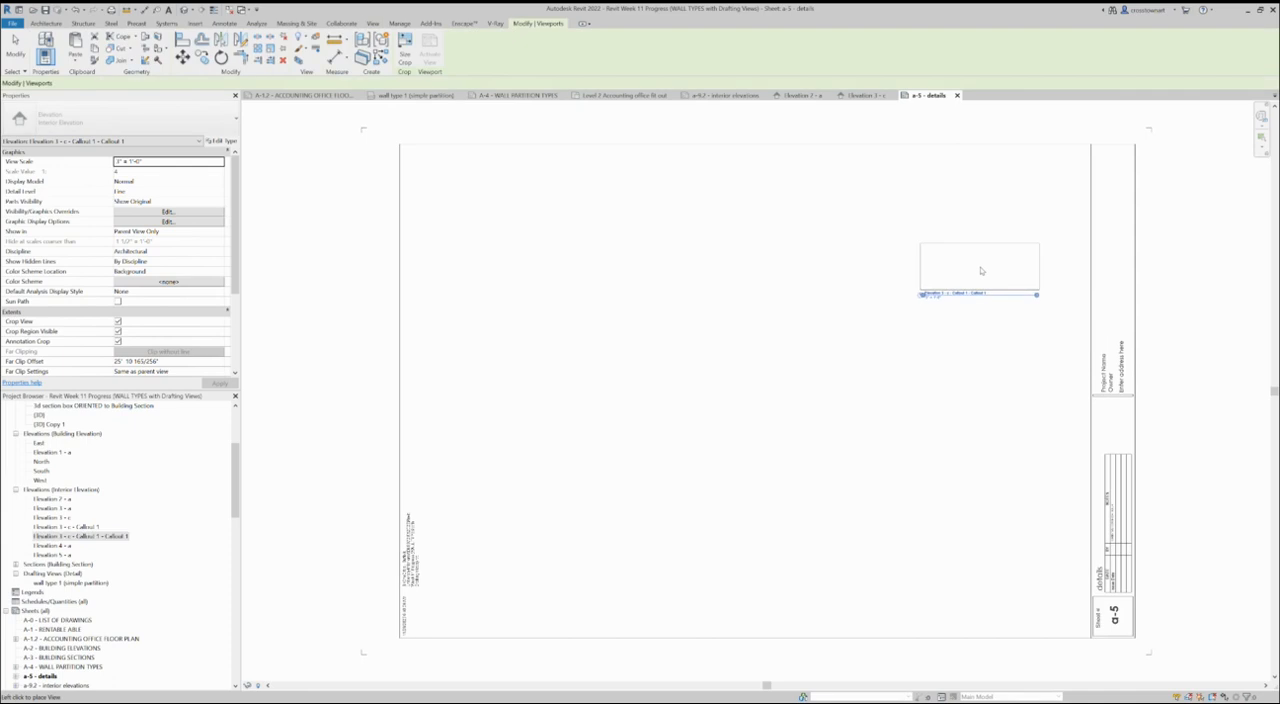
click(979, 228)
scroll(1130, 115, up, 3)
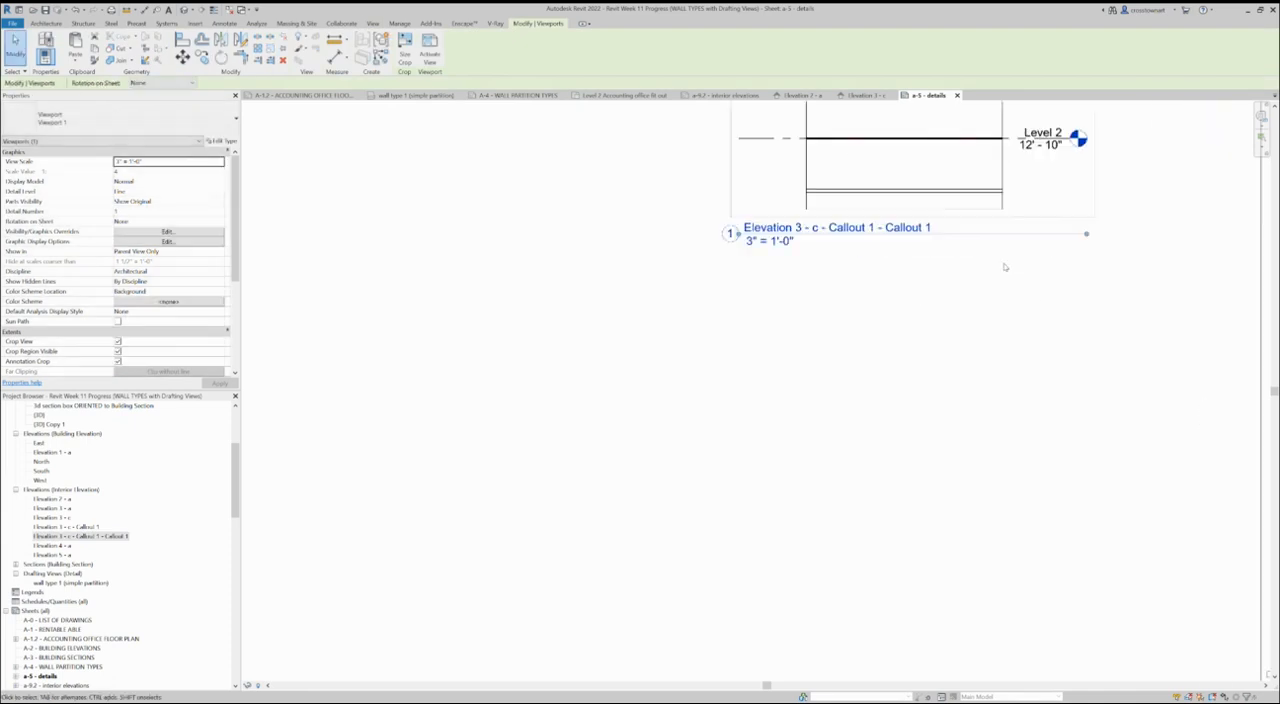
scroll(800, 385, up, 3)
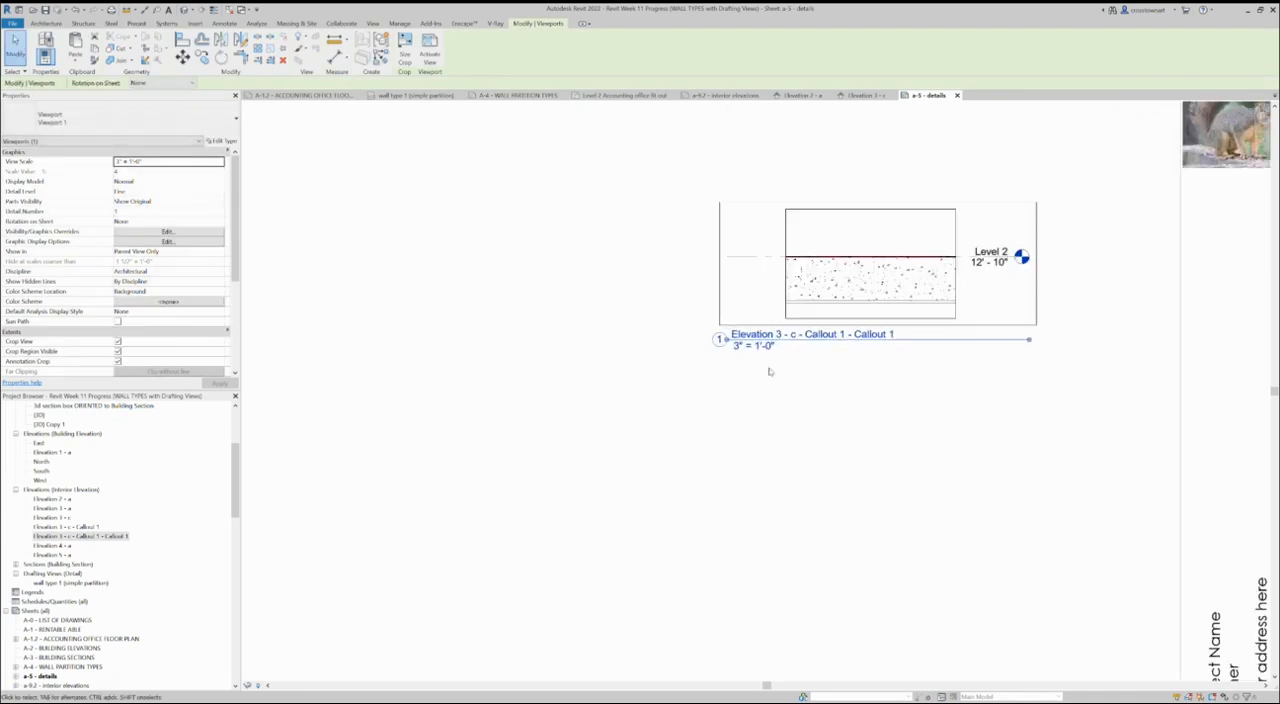
scroll(872, 445, down, 1)
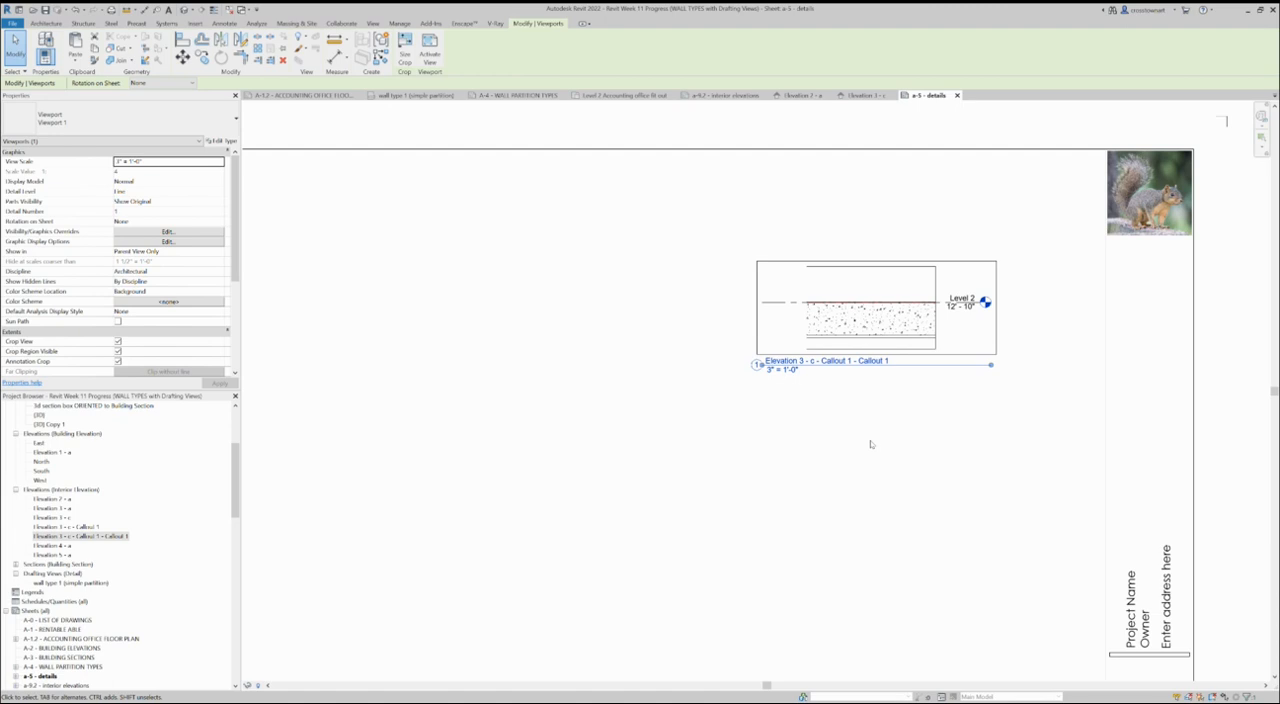
click(970, 455)
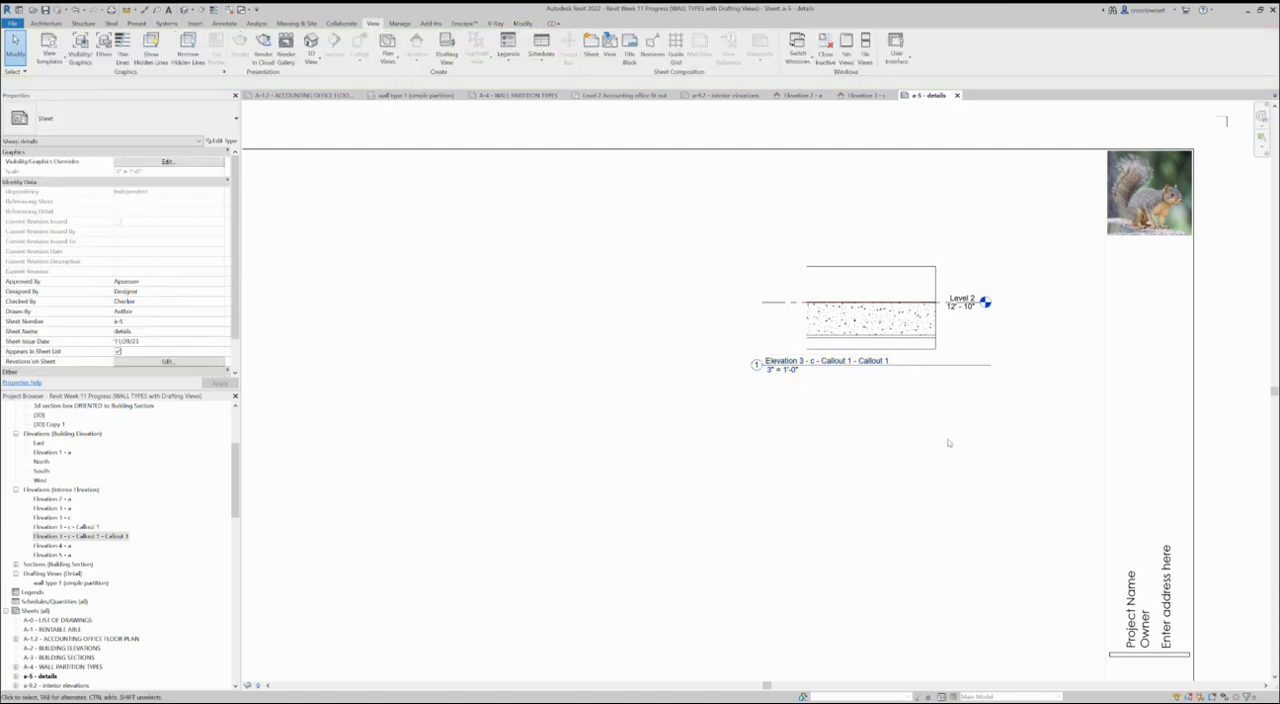
click(905, 277)
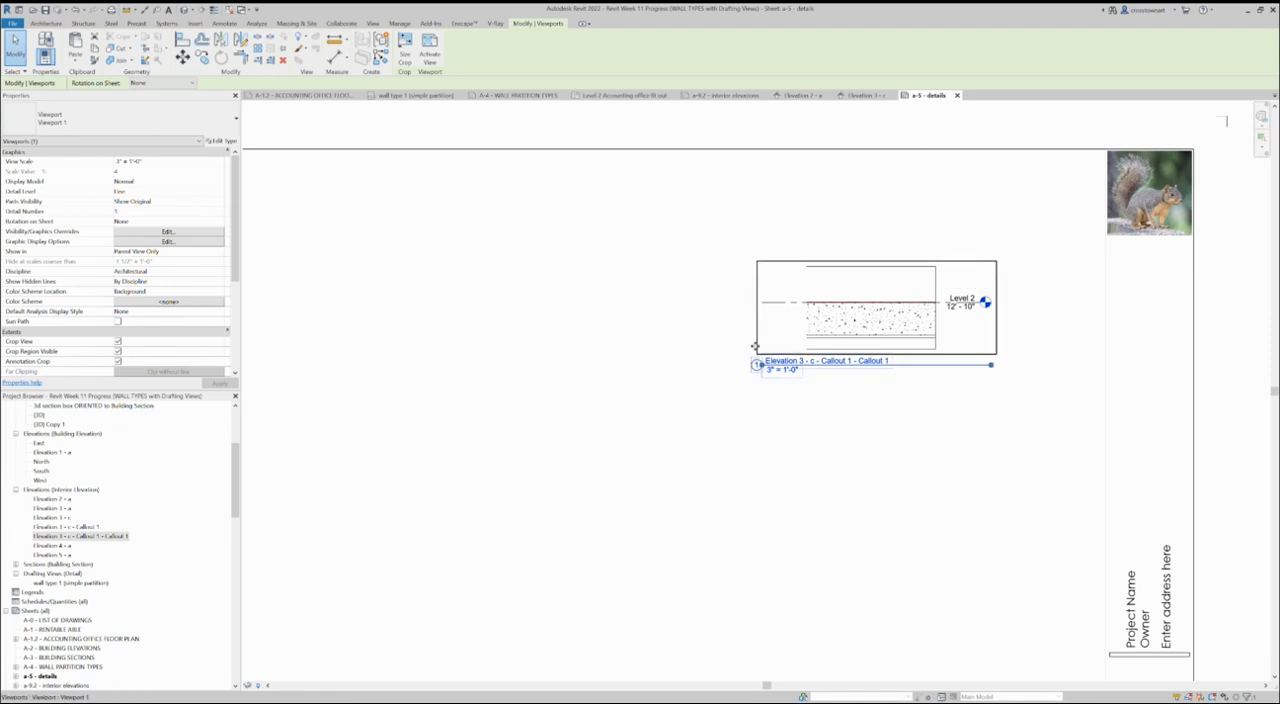
scroll(926, 385, down, 3)
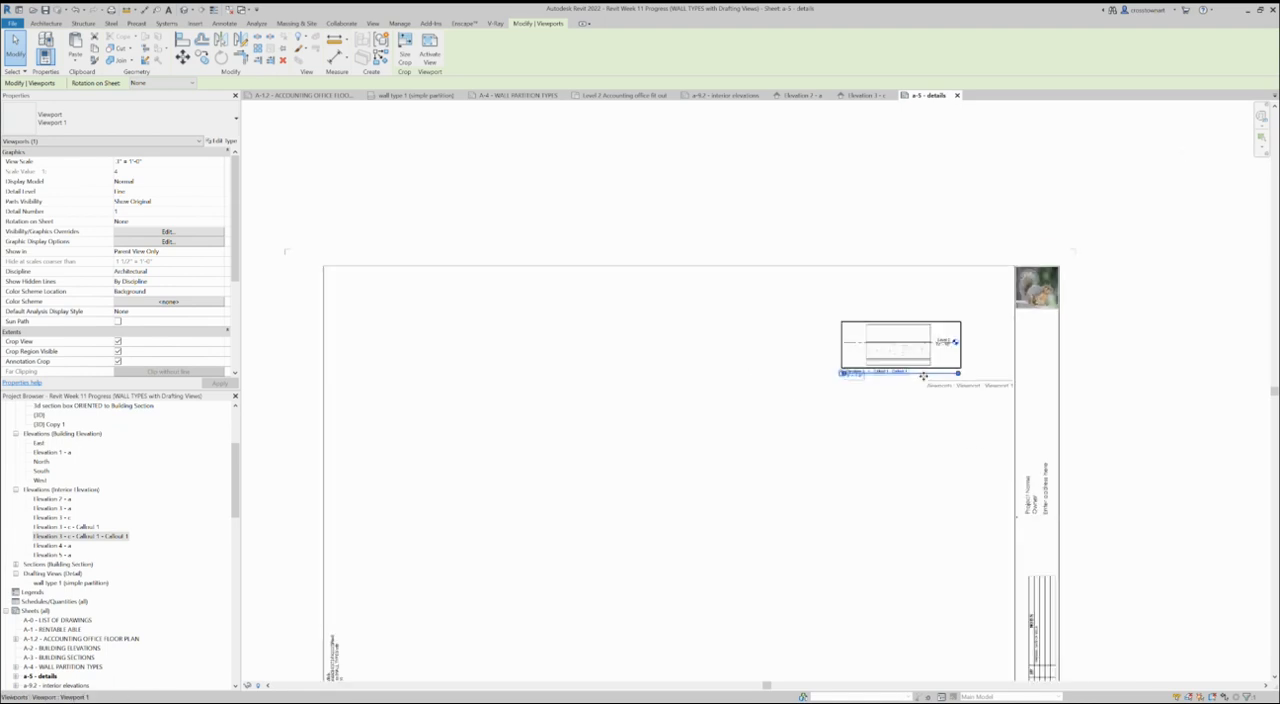
- On sheet a-9.2, shift the floor callout's head sideways so it sits above the Level 2 marker with a slanted leader
click(716, 95)
scroll(600, 455, down, 2)
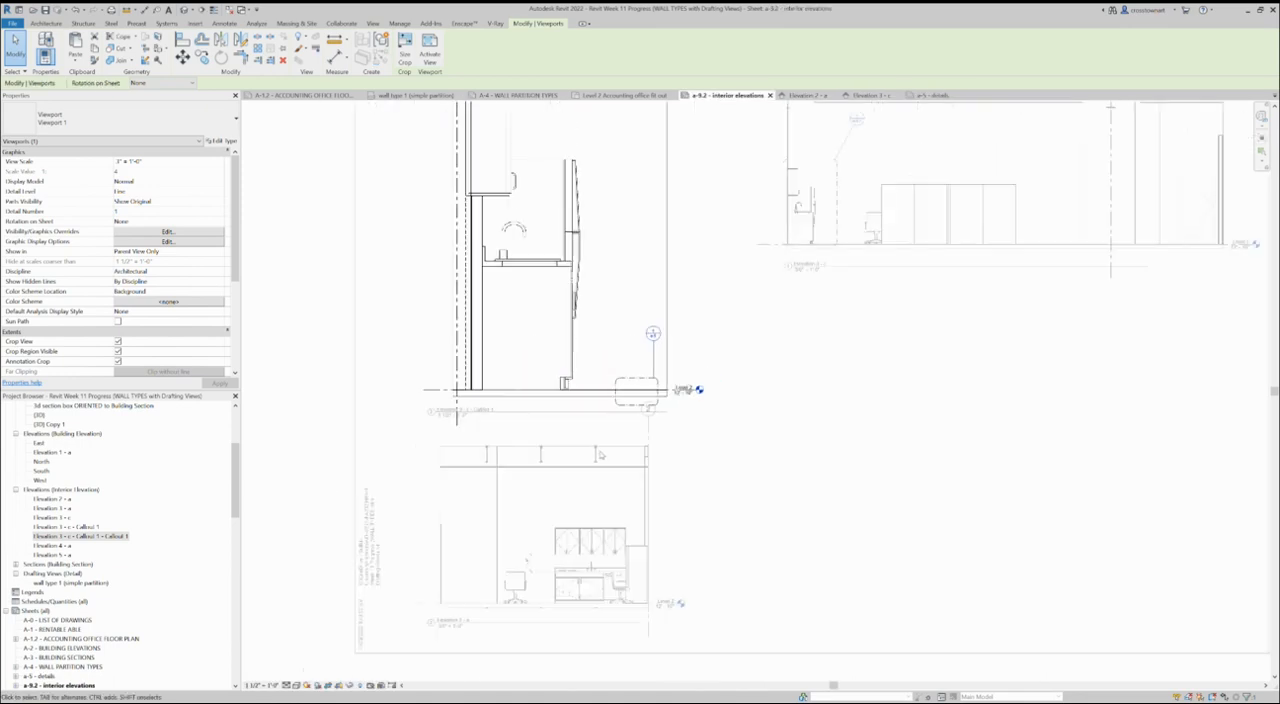
scroll(428, 443, down, 2)
scroll(566, 408, up, 2)
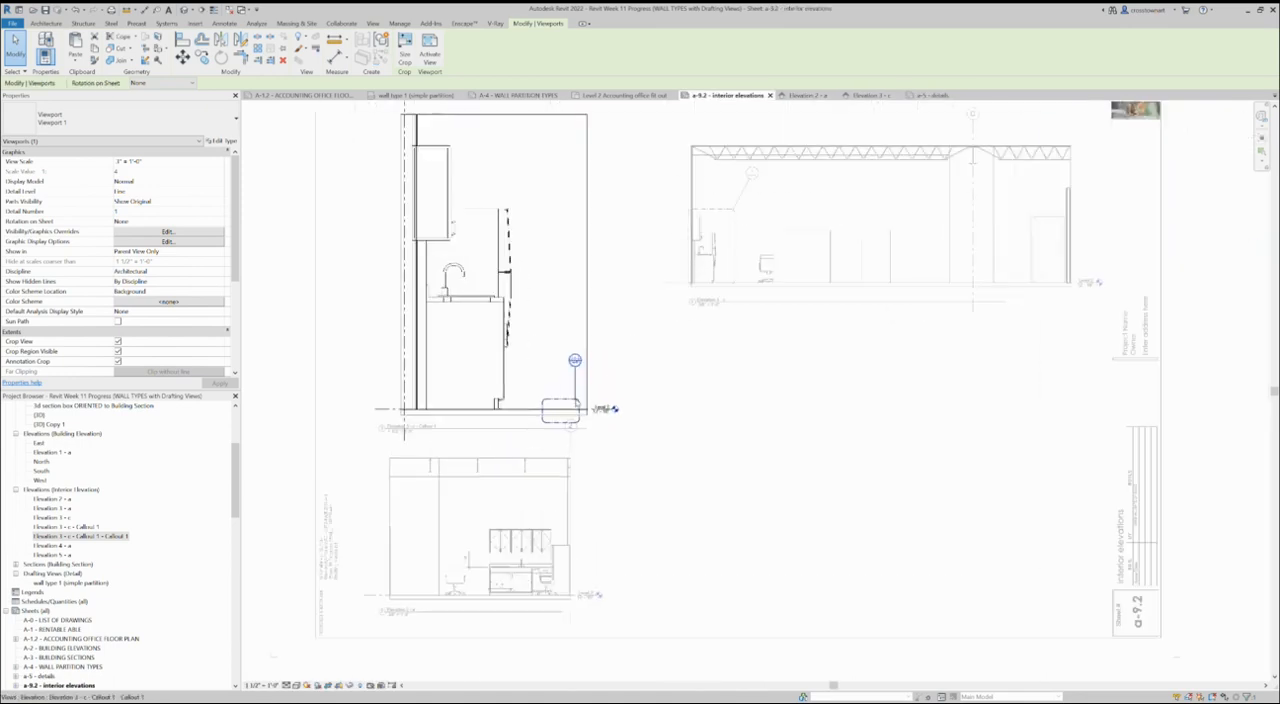
scroll(571, 385, up, 2)
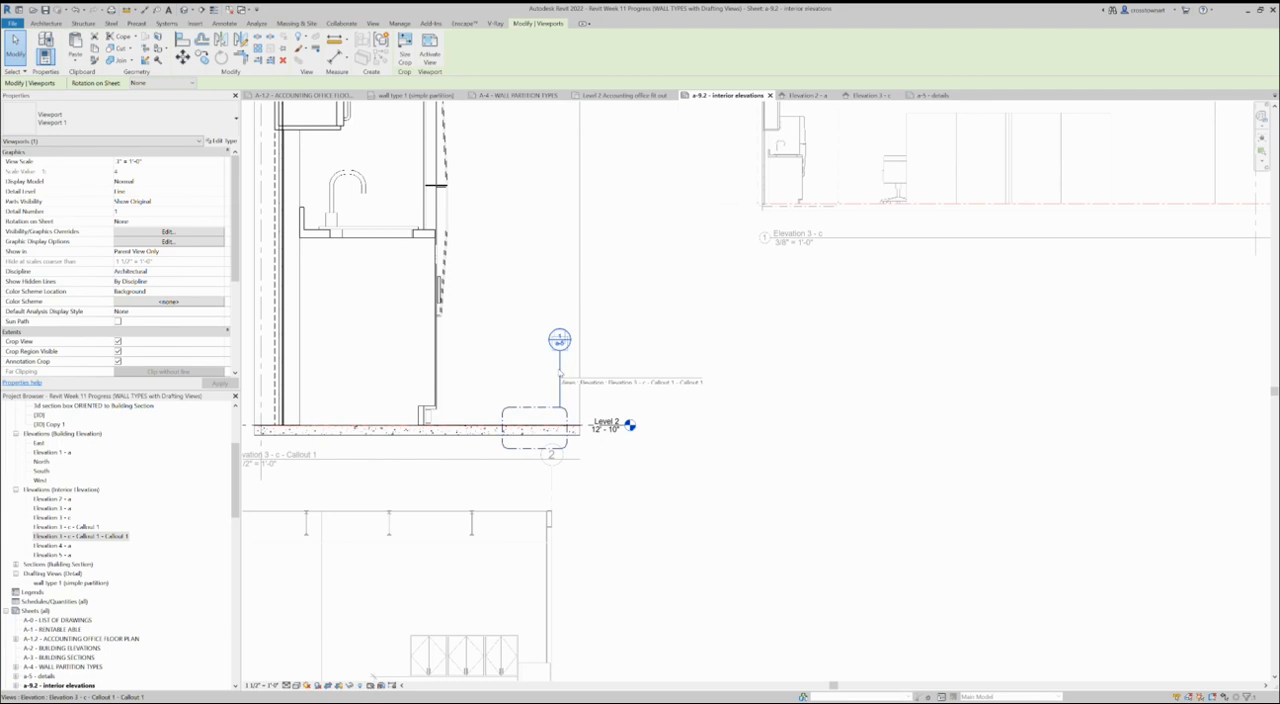
scroll(568, 385, up, 1)
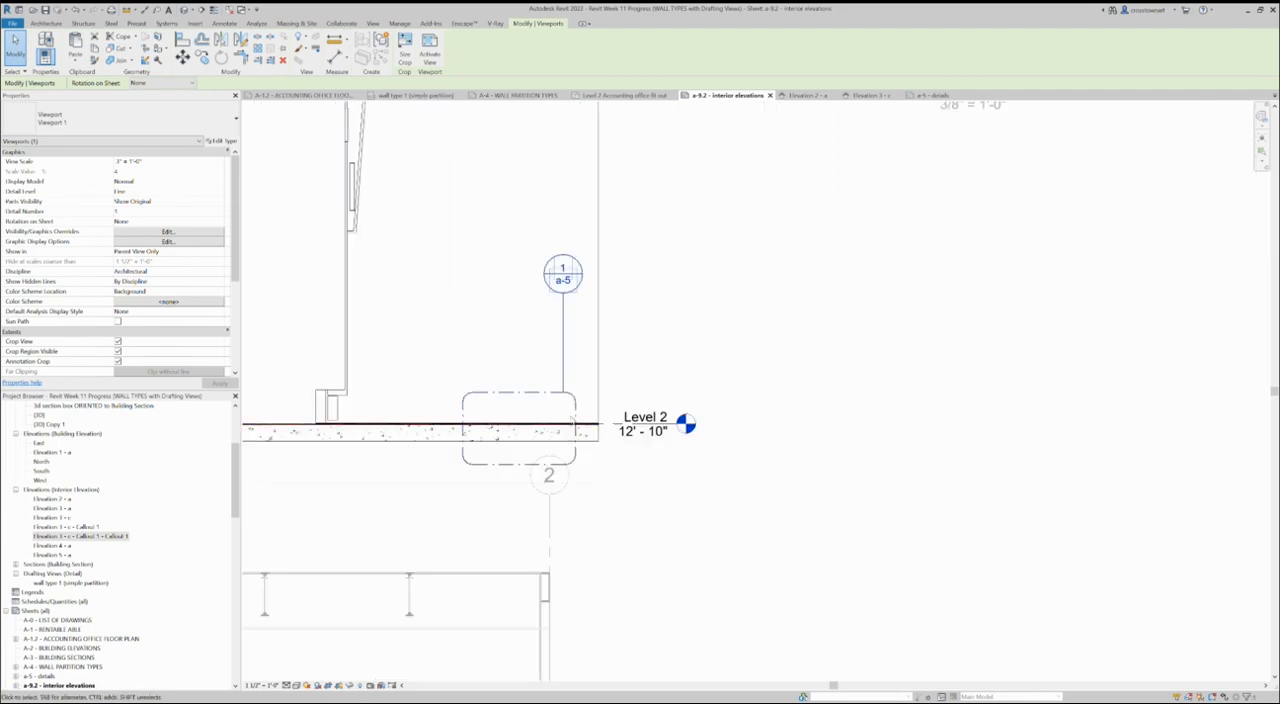
scroll(577, 395, up, 1)
scroll(577, 394, down, 1)
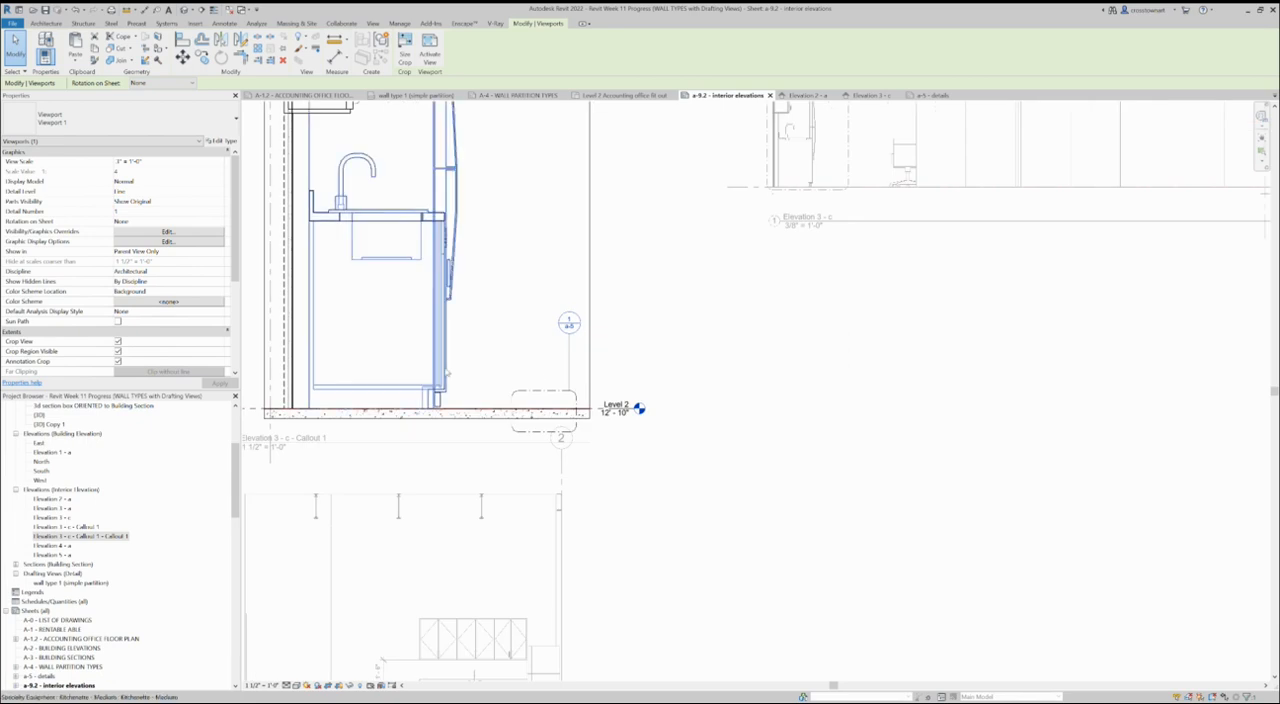
click(570, 350)
drag(569, 334, 607, 338)
click(659, 369)
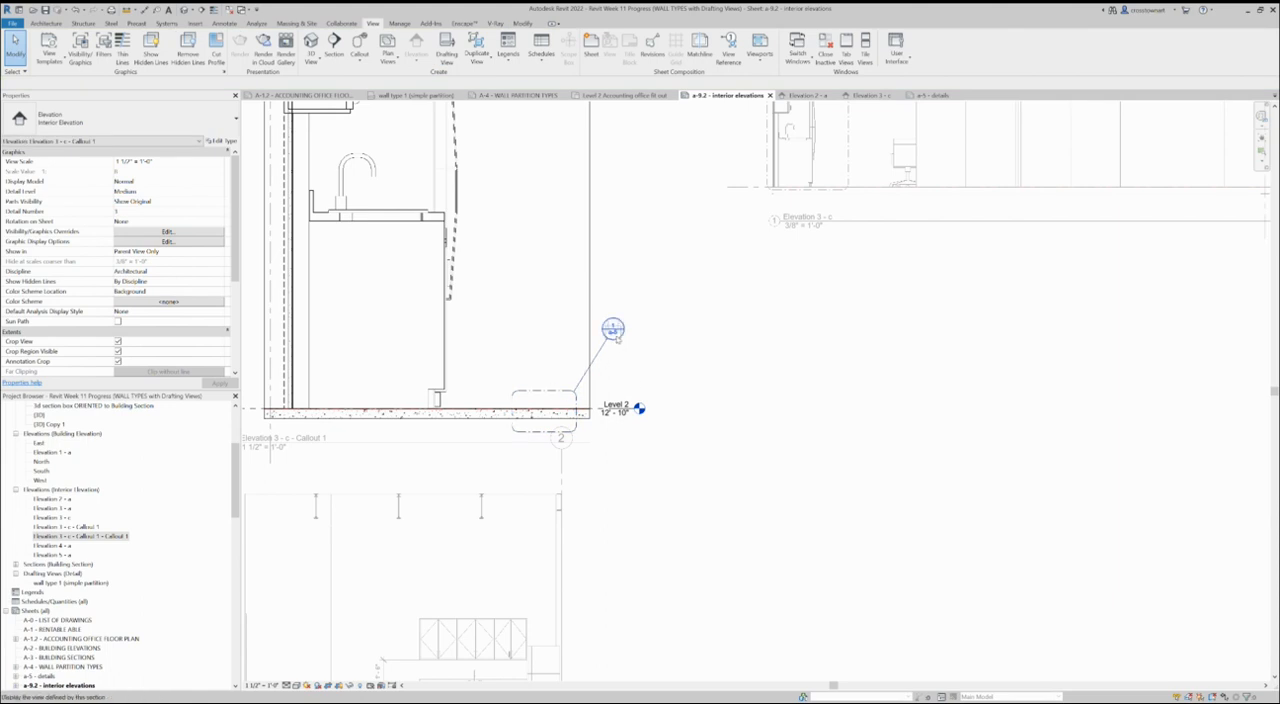
- Activate the Elevation 3 - c view on the sheet and inspect its kitchenette callout alongside the enlarged view
scroll(450, 390, down, 2)
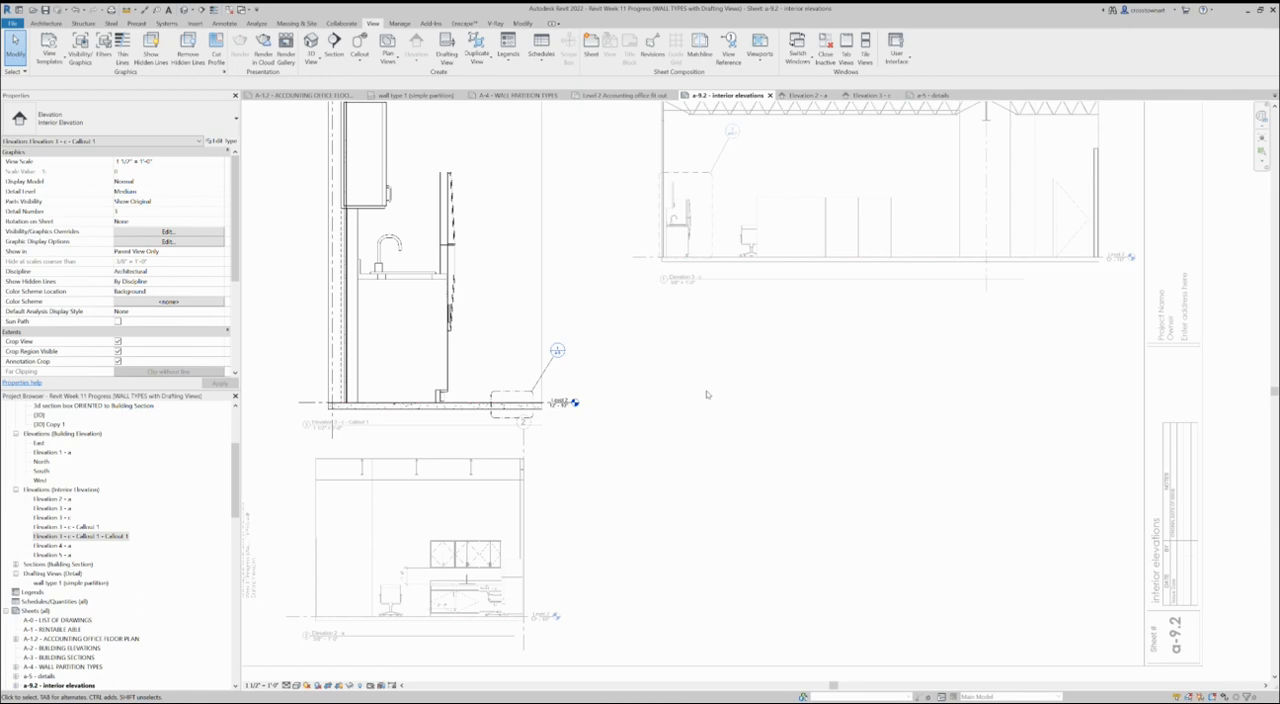
click(753, 145)
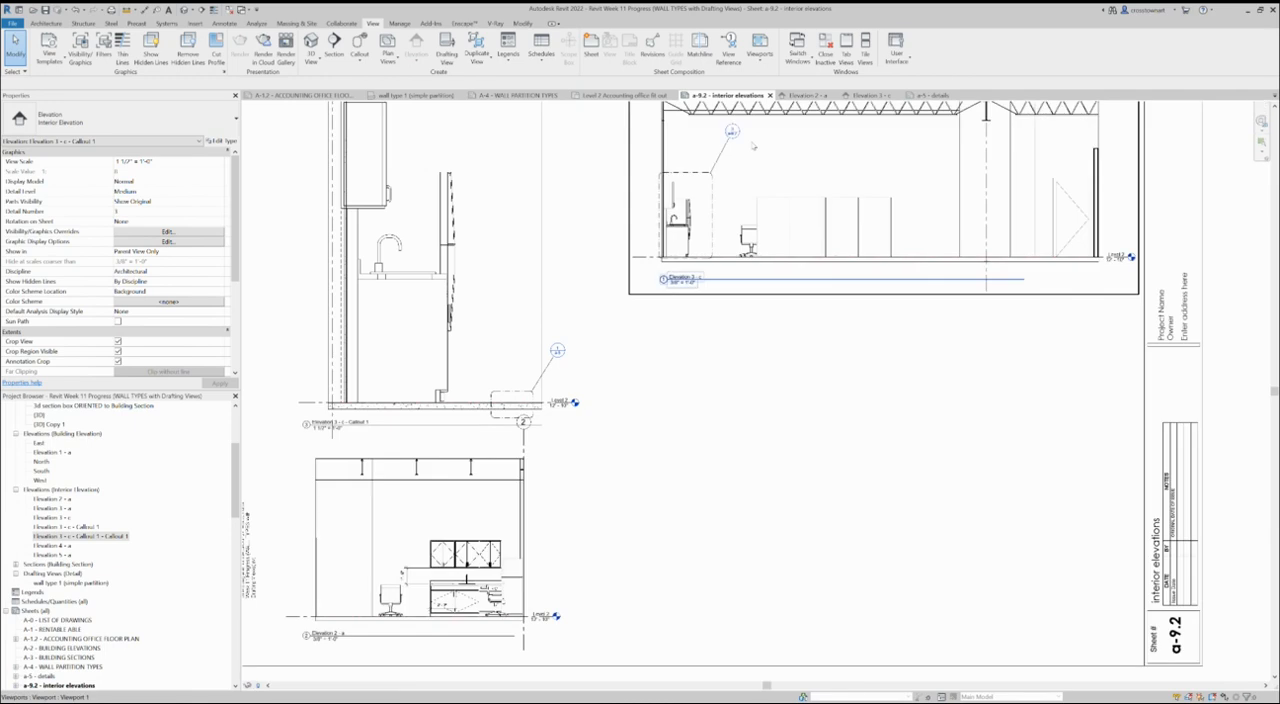
double_click(713, 186)
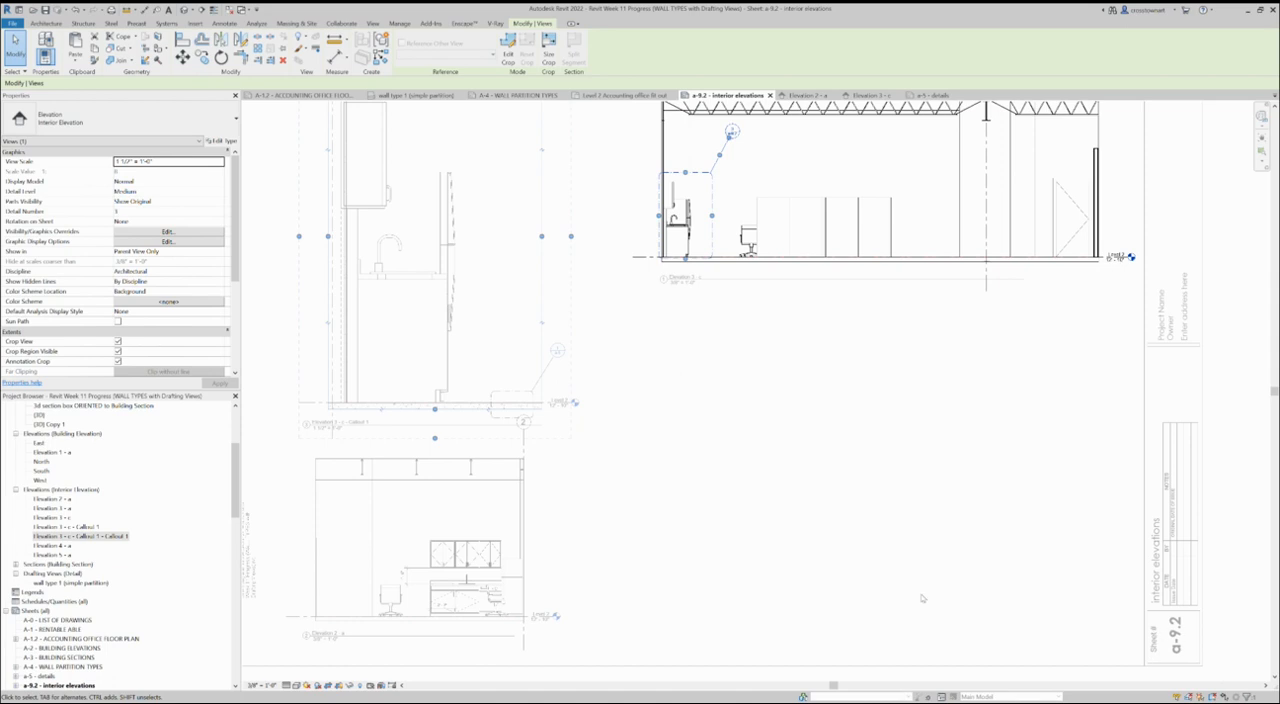
scroll(690, 535, down, 2)
click(690, 436)
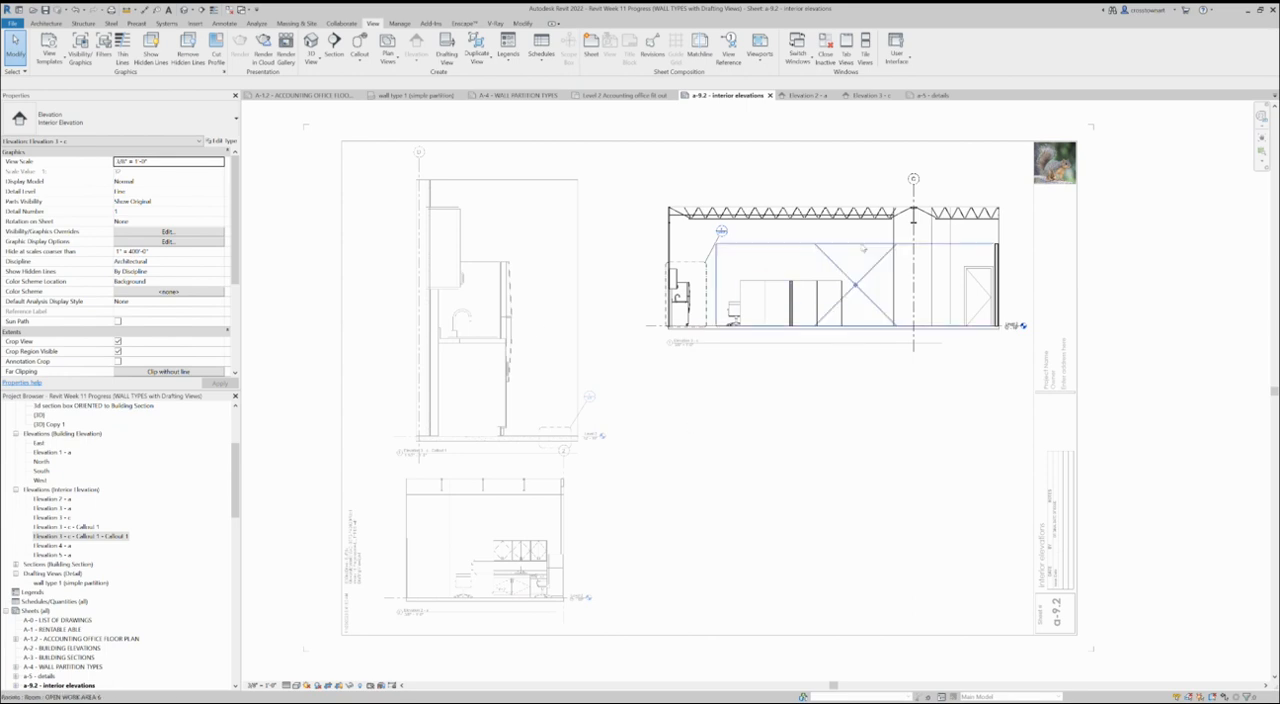
scroll(492, 391, up, 2)
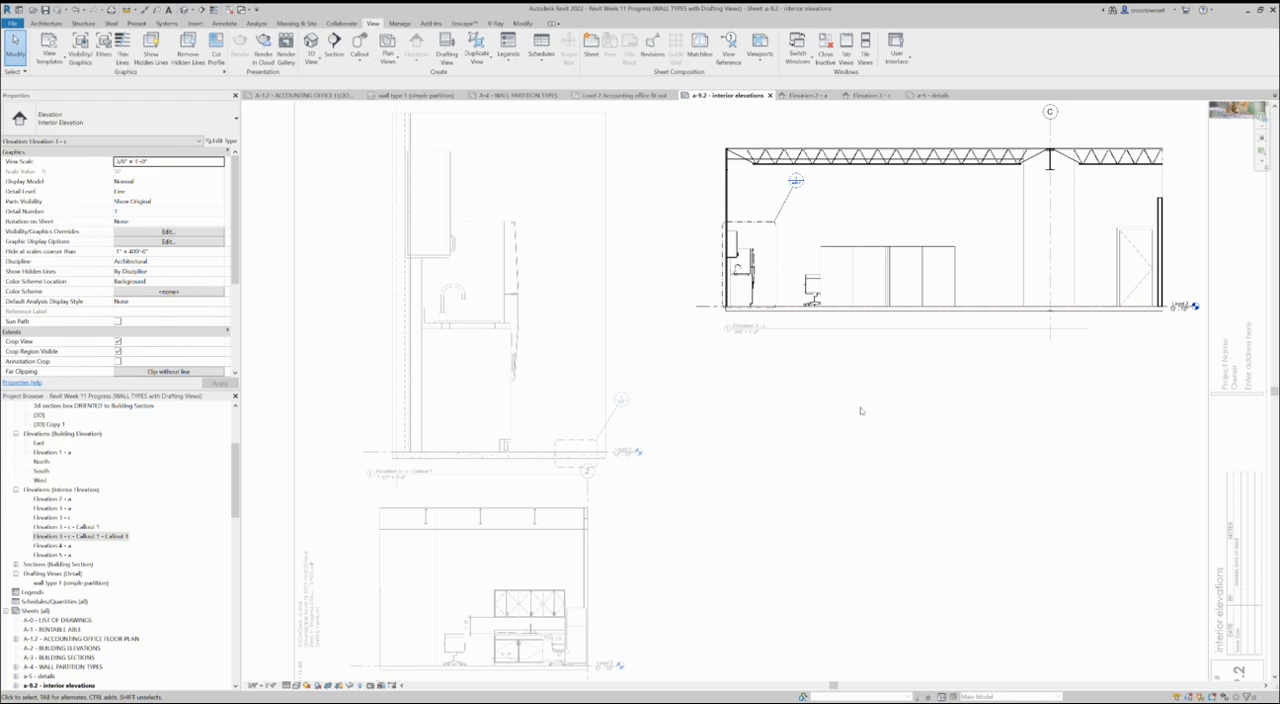
scroll(404, 325, down, 2)
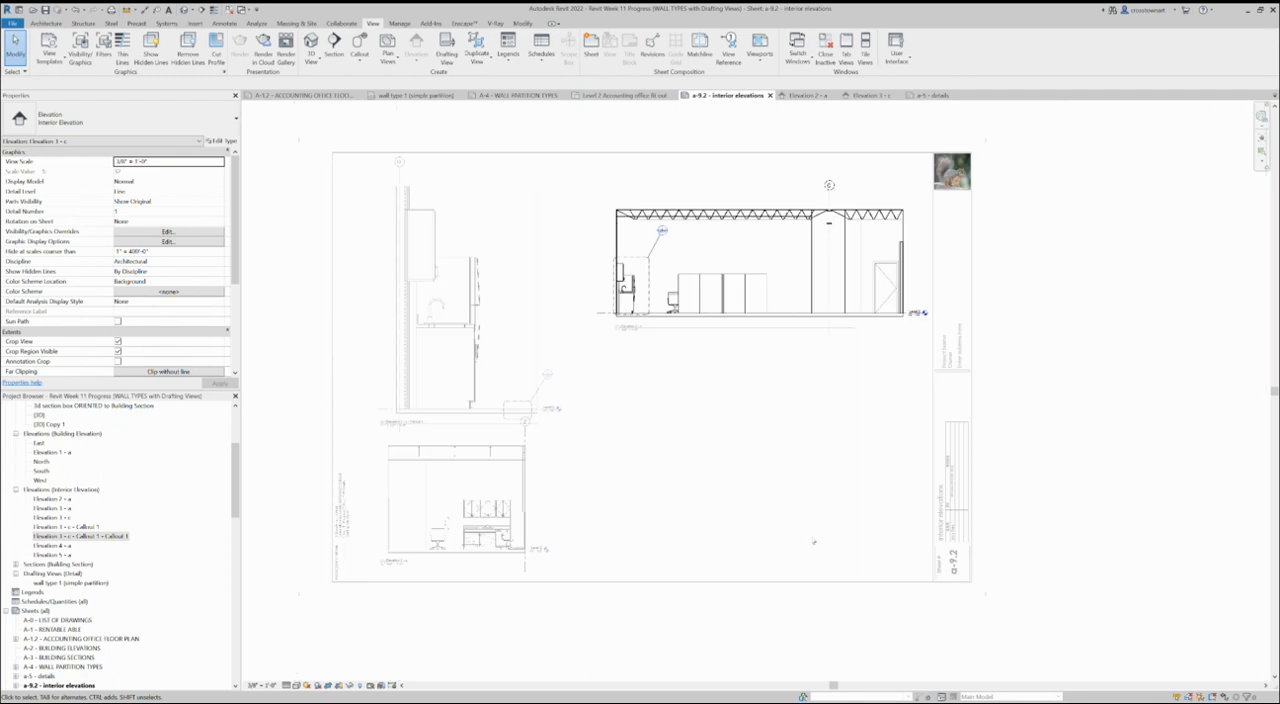